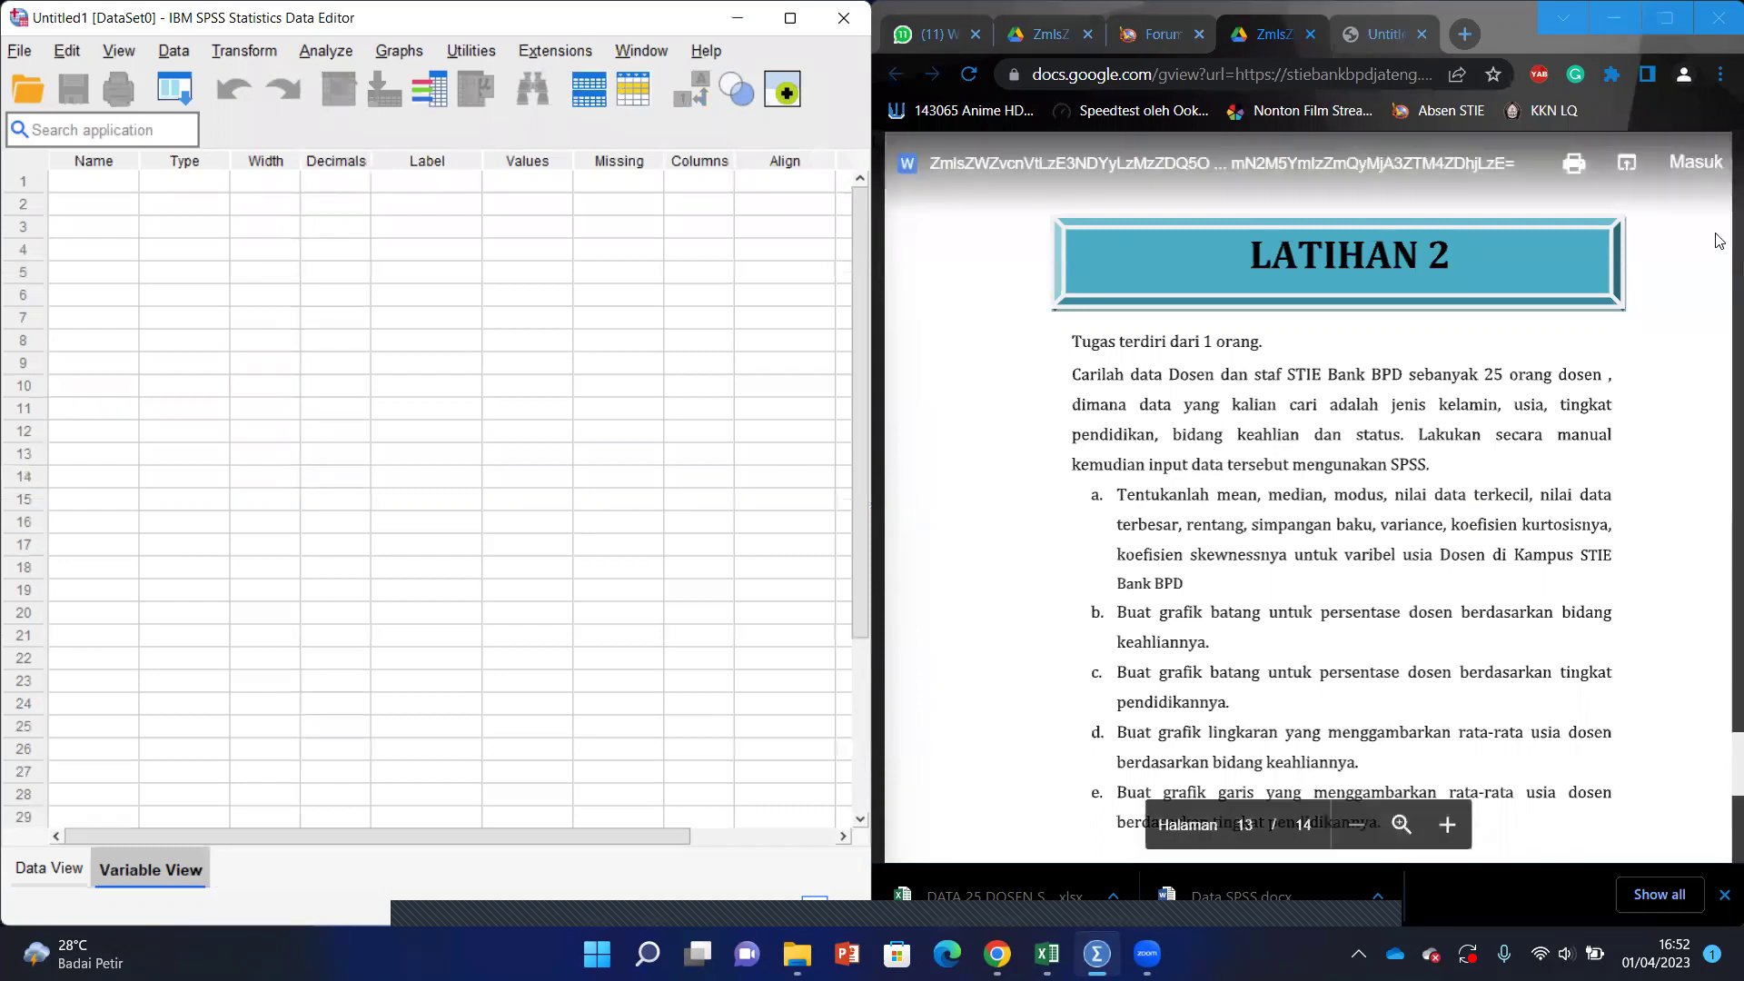
Step: Read the Latihan 2 tasks and place the DATA 25 DOSEN STIE BANK BPD Excel workbook beside SPSS with all data columns in view
left_click(1720, 784)
scroll(1720, 787, "down", 1)
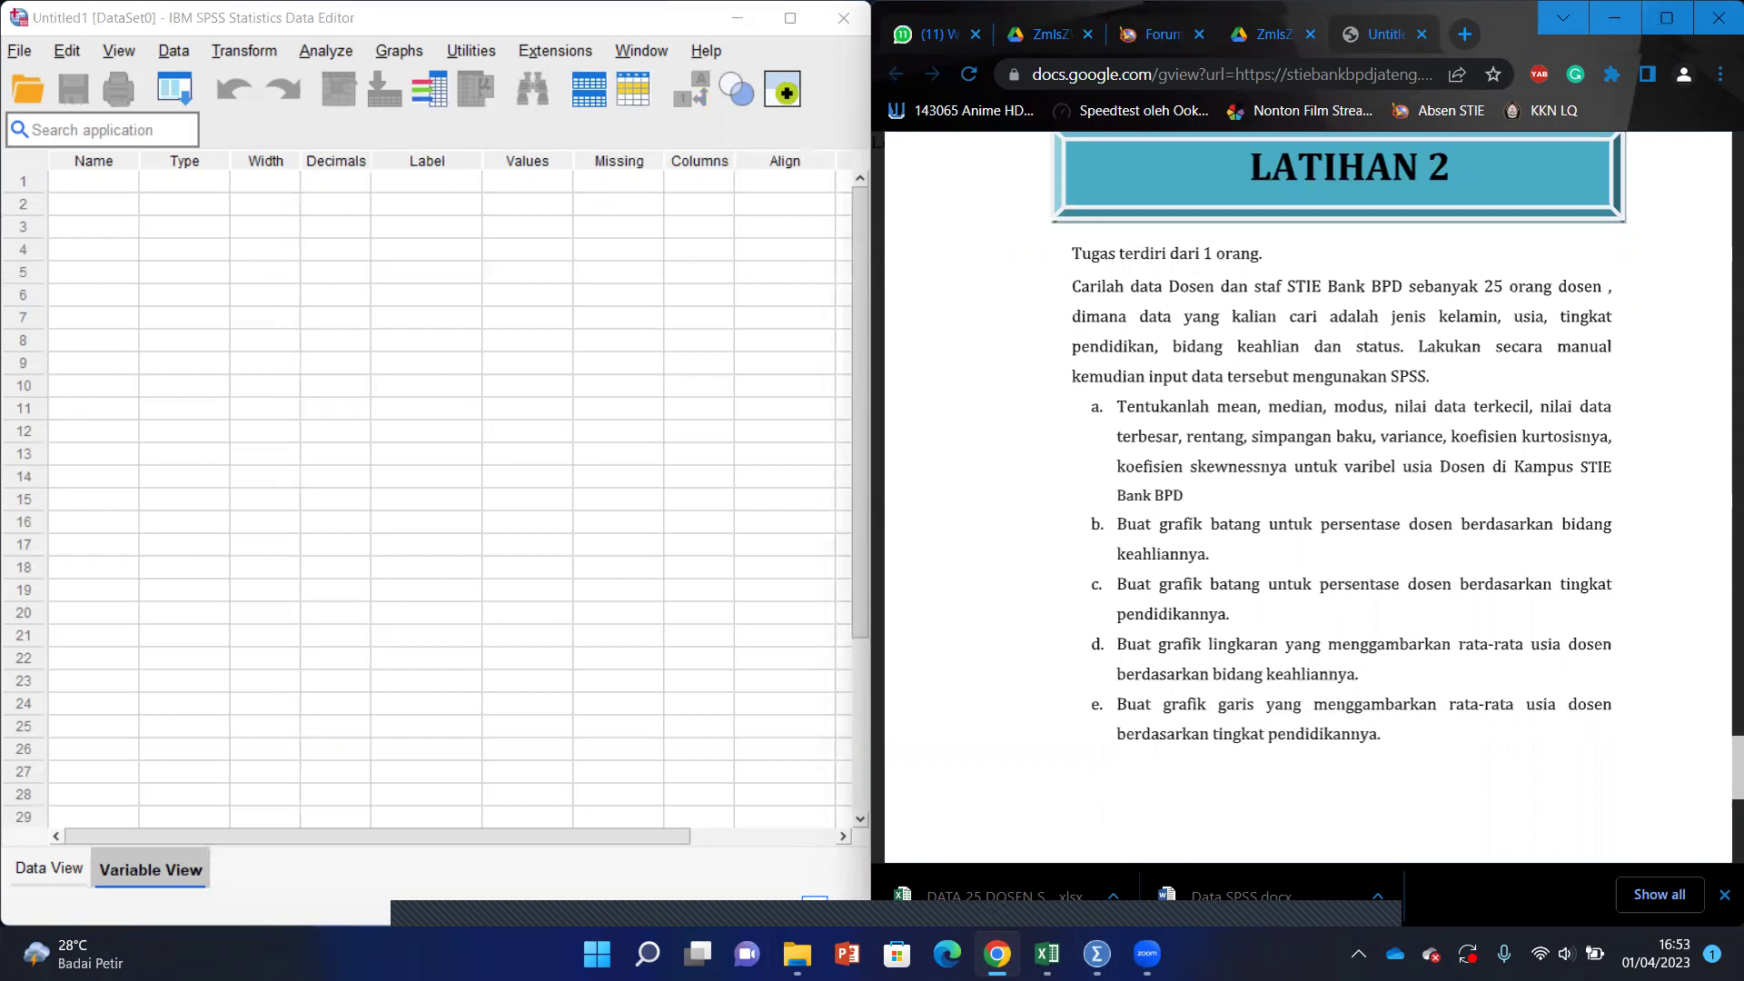
key("alt+Tab")
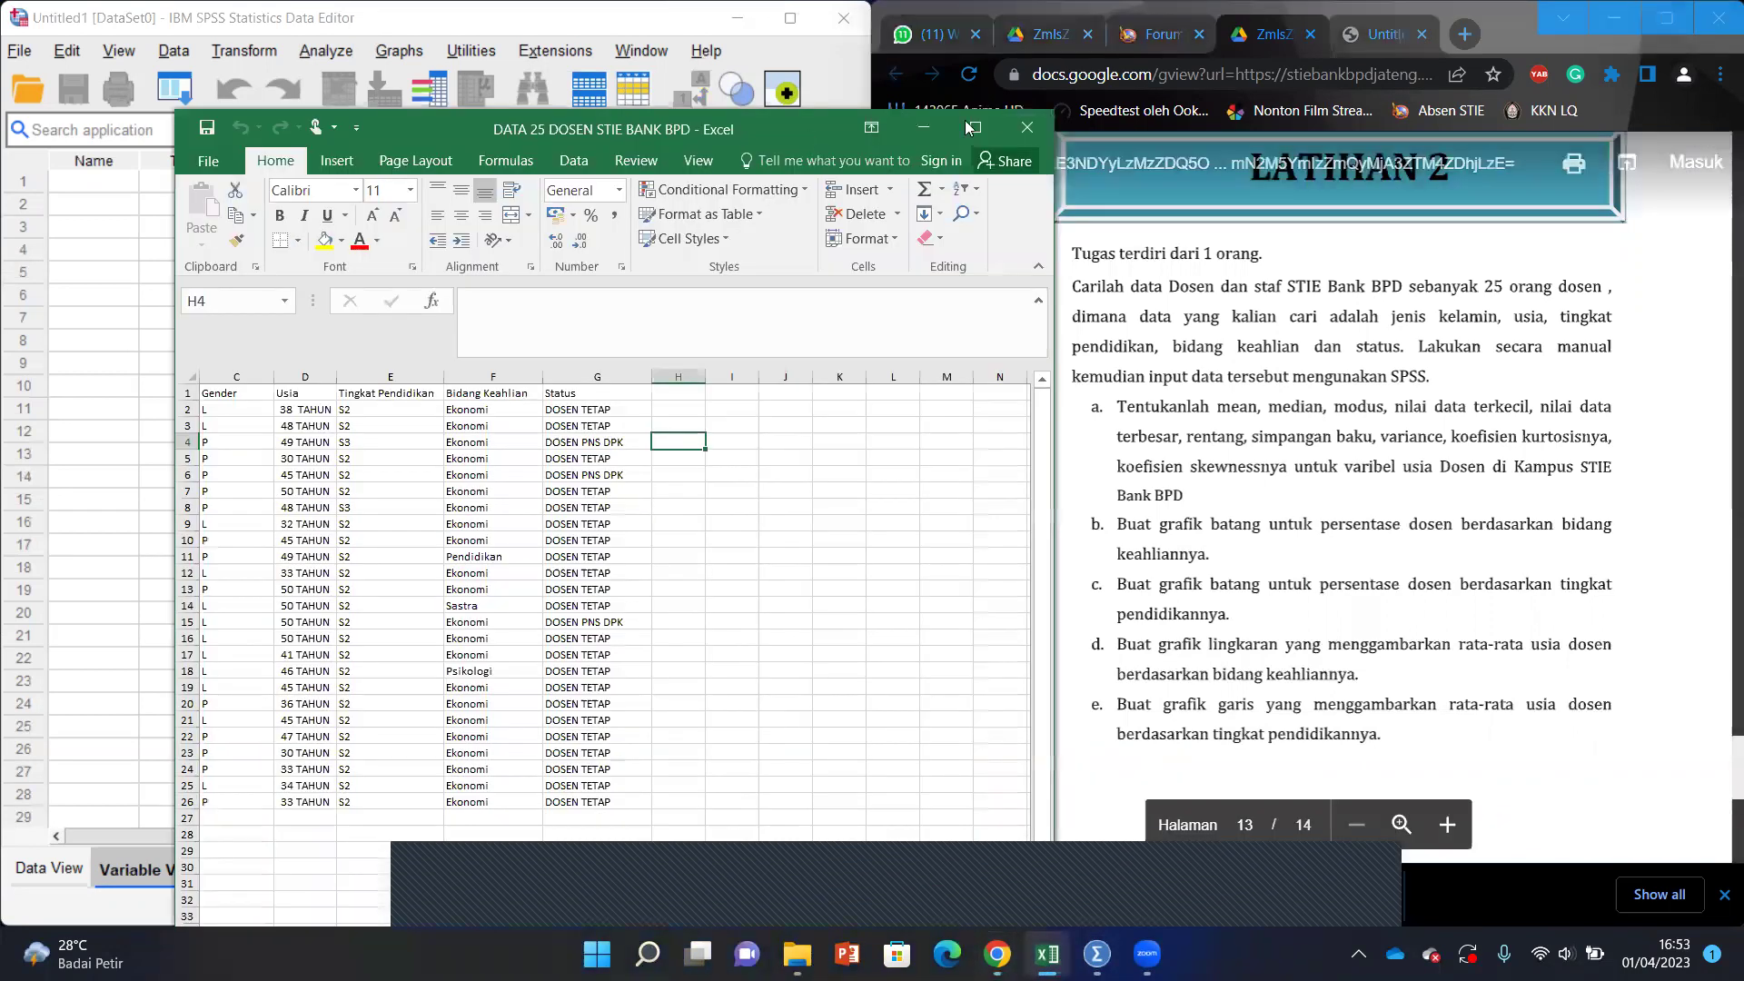
left_click(966, 122)
key("super+Right")
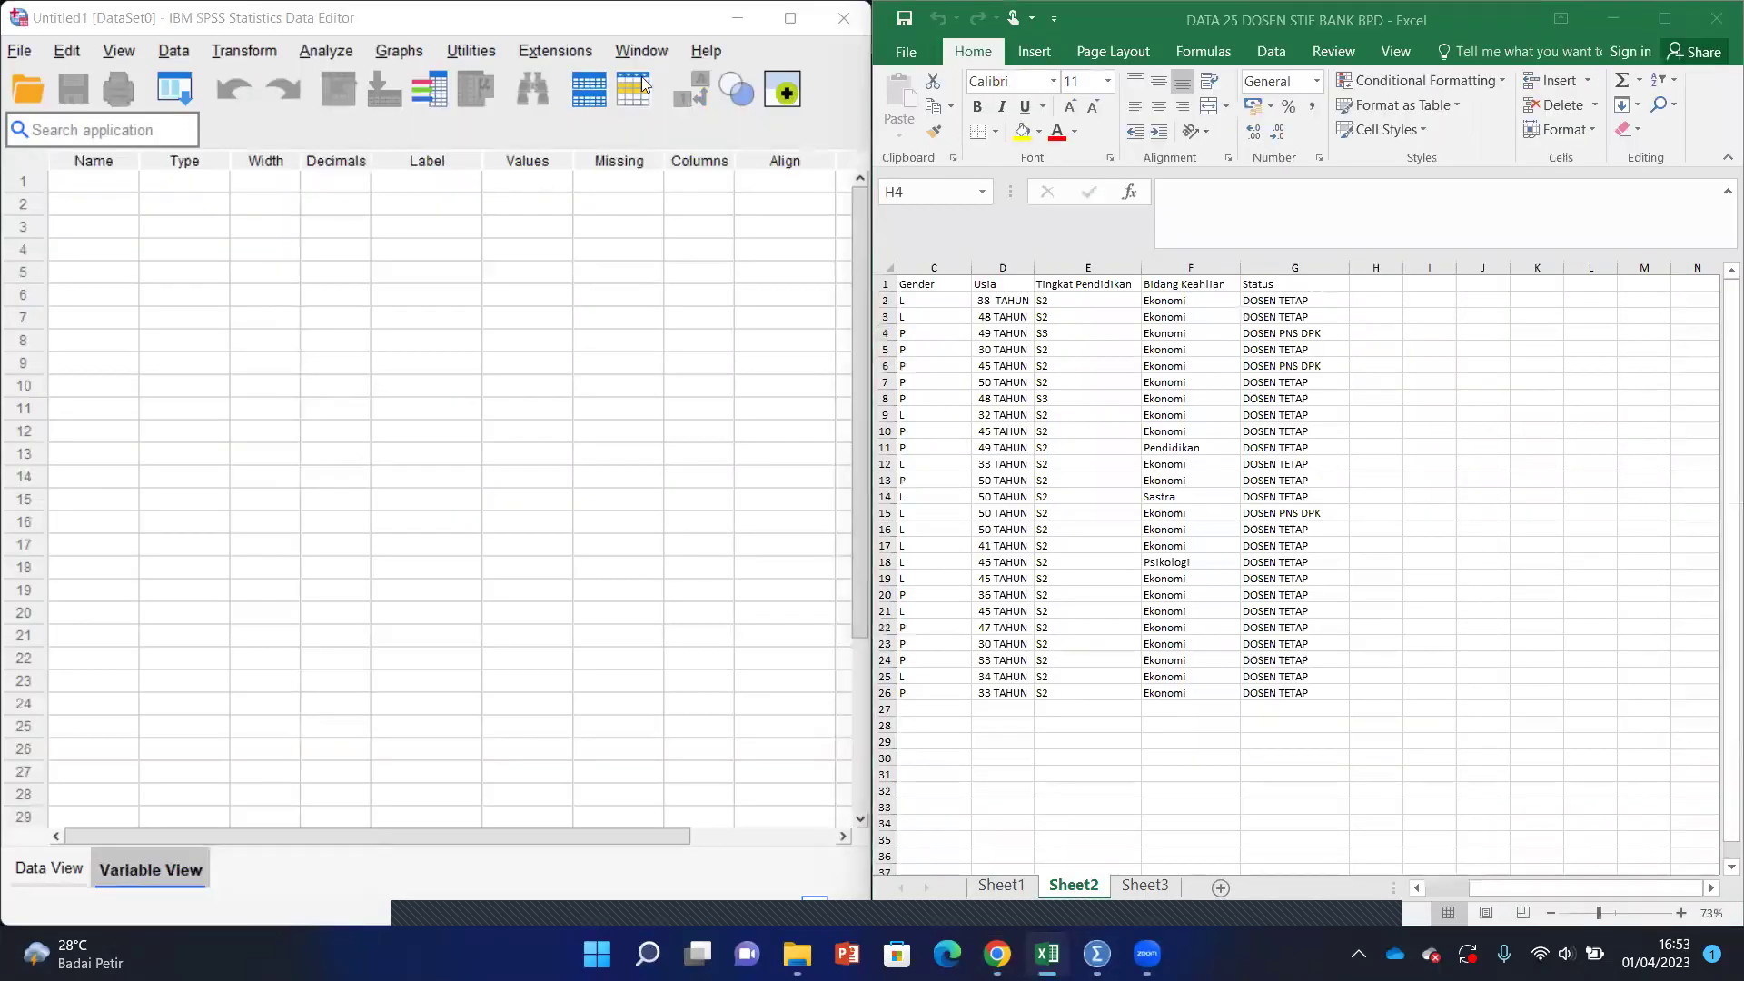
left_click(635, 365)
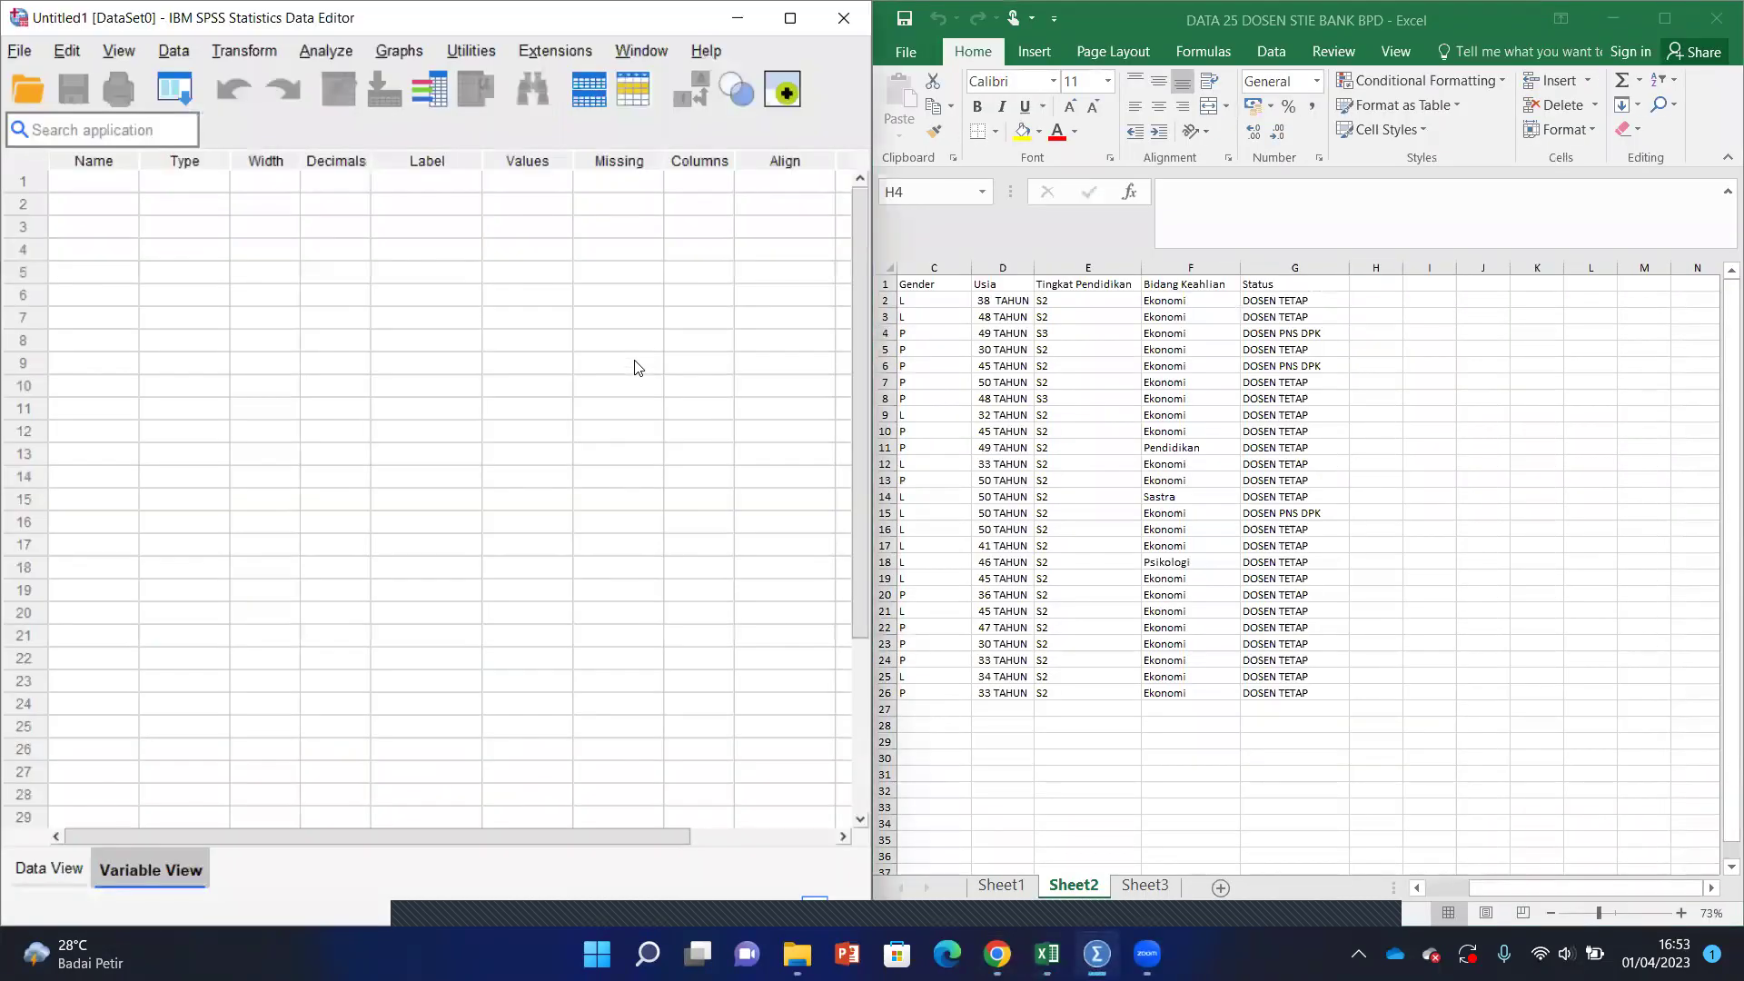
left_click(1490, 890)
left_click_drag(1492, 886, 1414, 888)
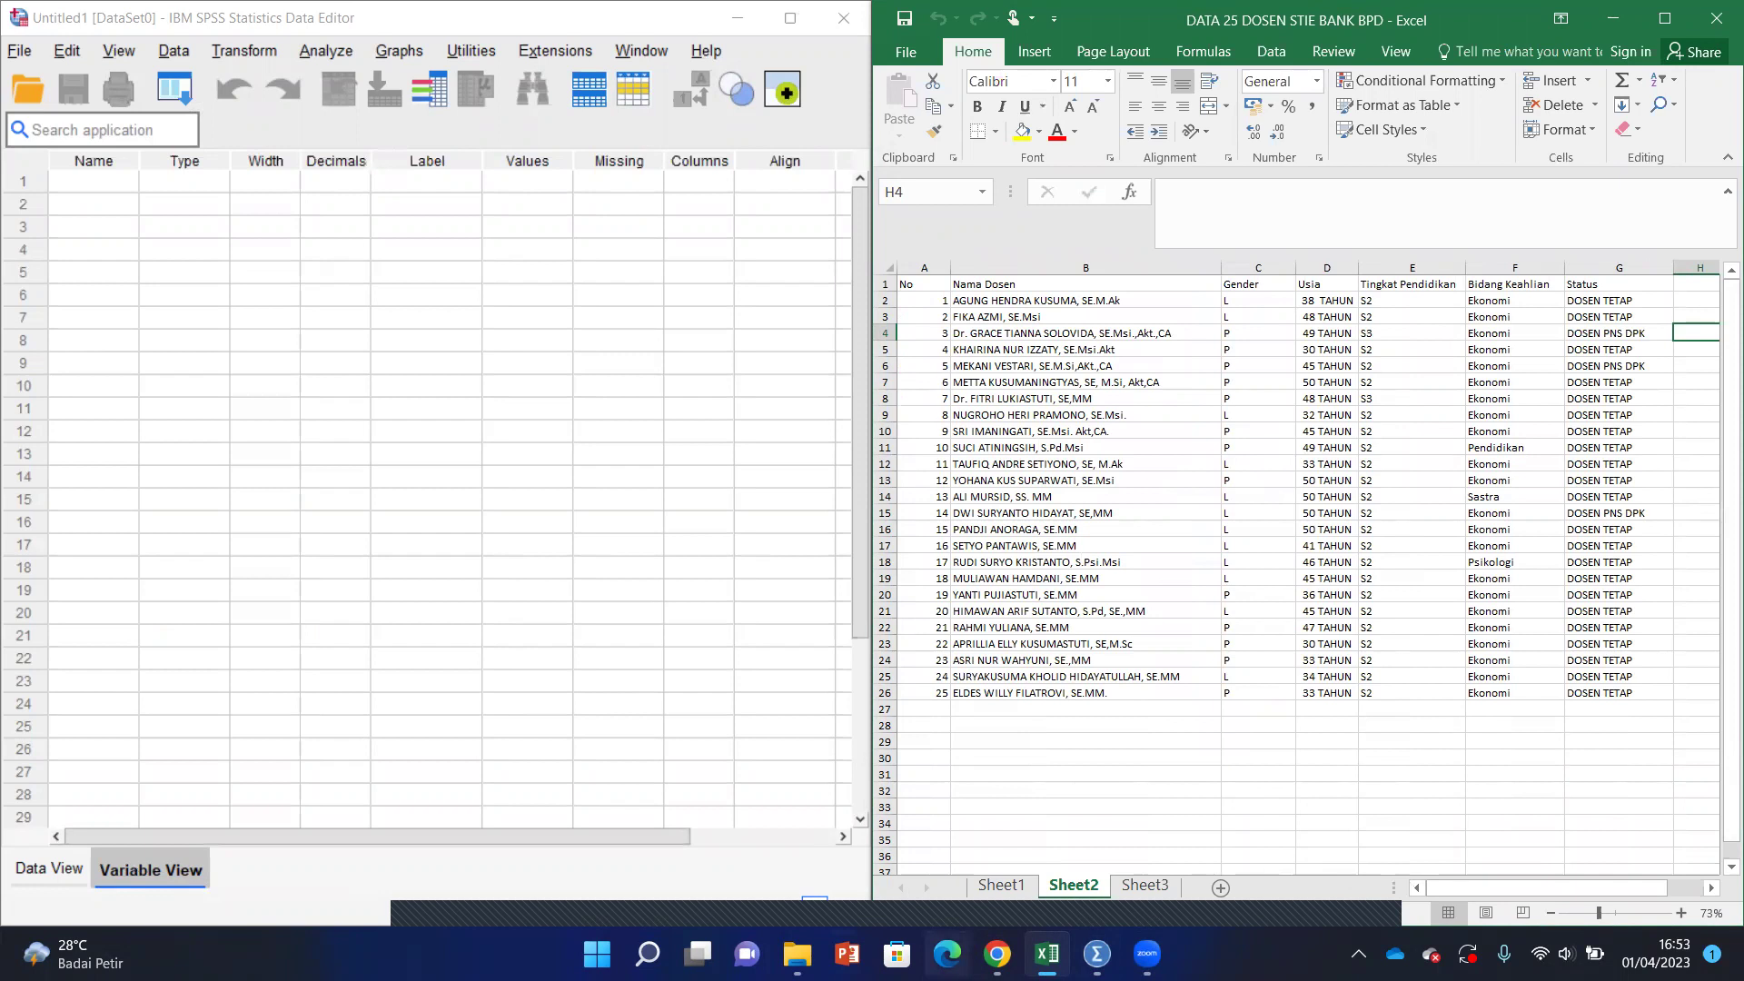
Step: Check the Latihan 2 task sheet in the browser again and return to the lecturer data workbook in Excel
mouse_move(999, 949)
left_click(996, 845)
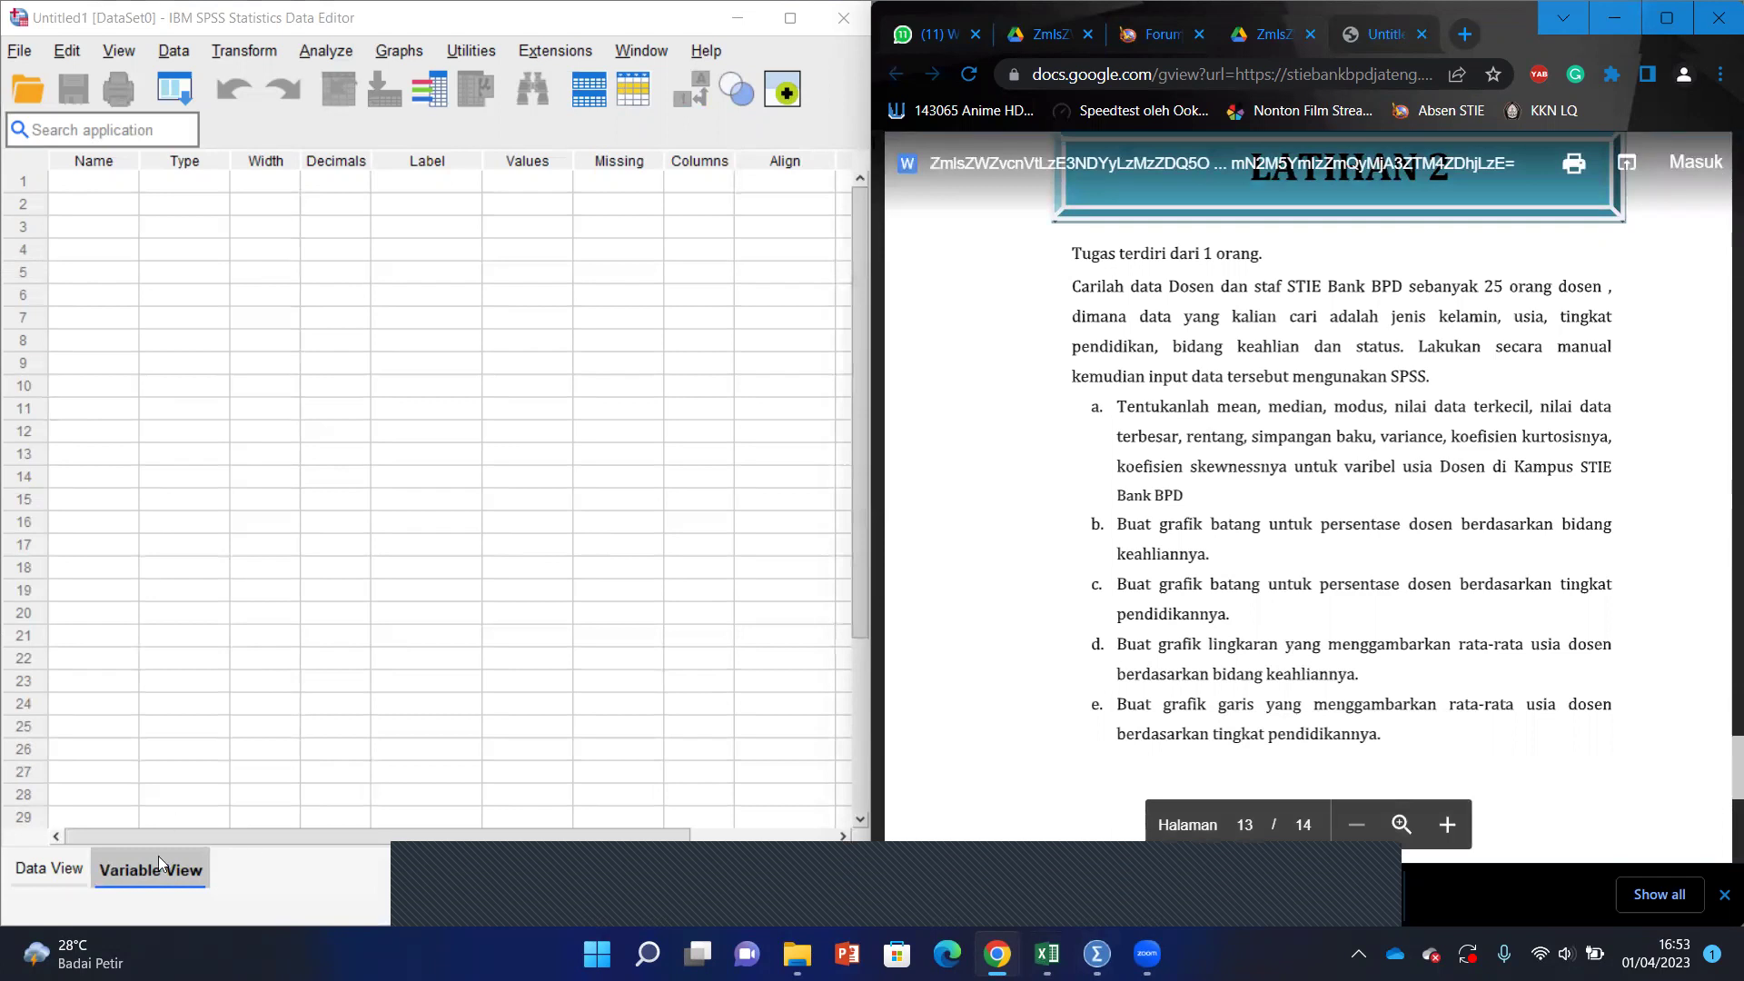
left_click(1046, 954)
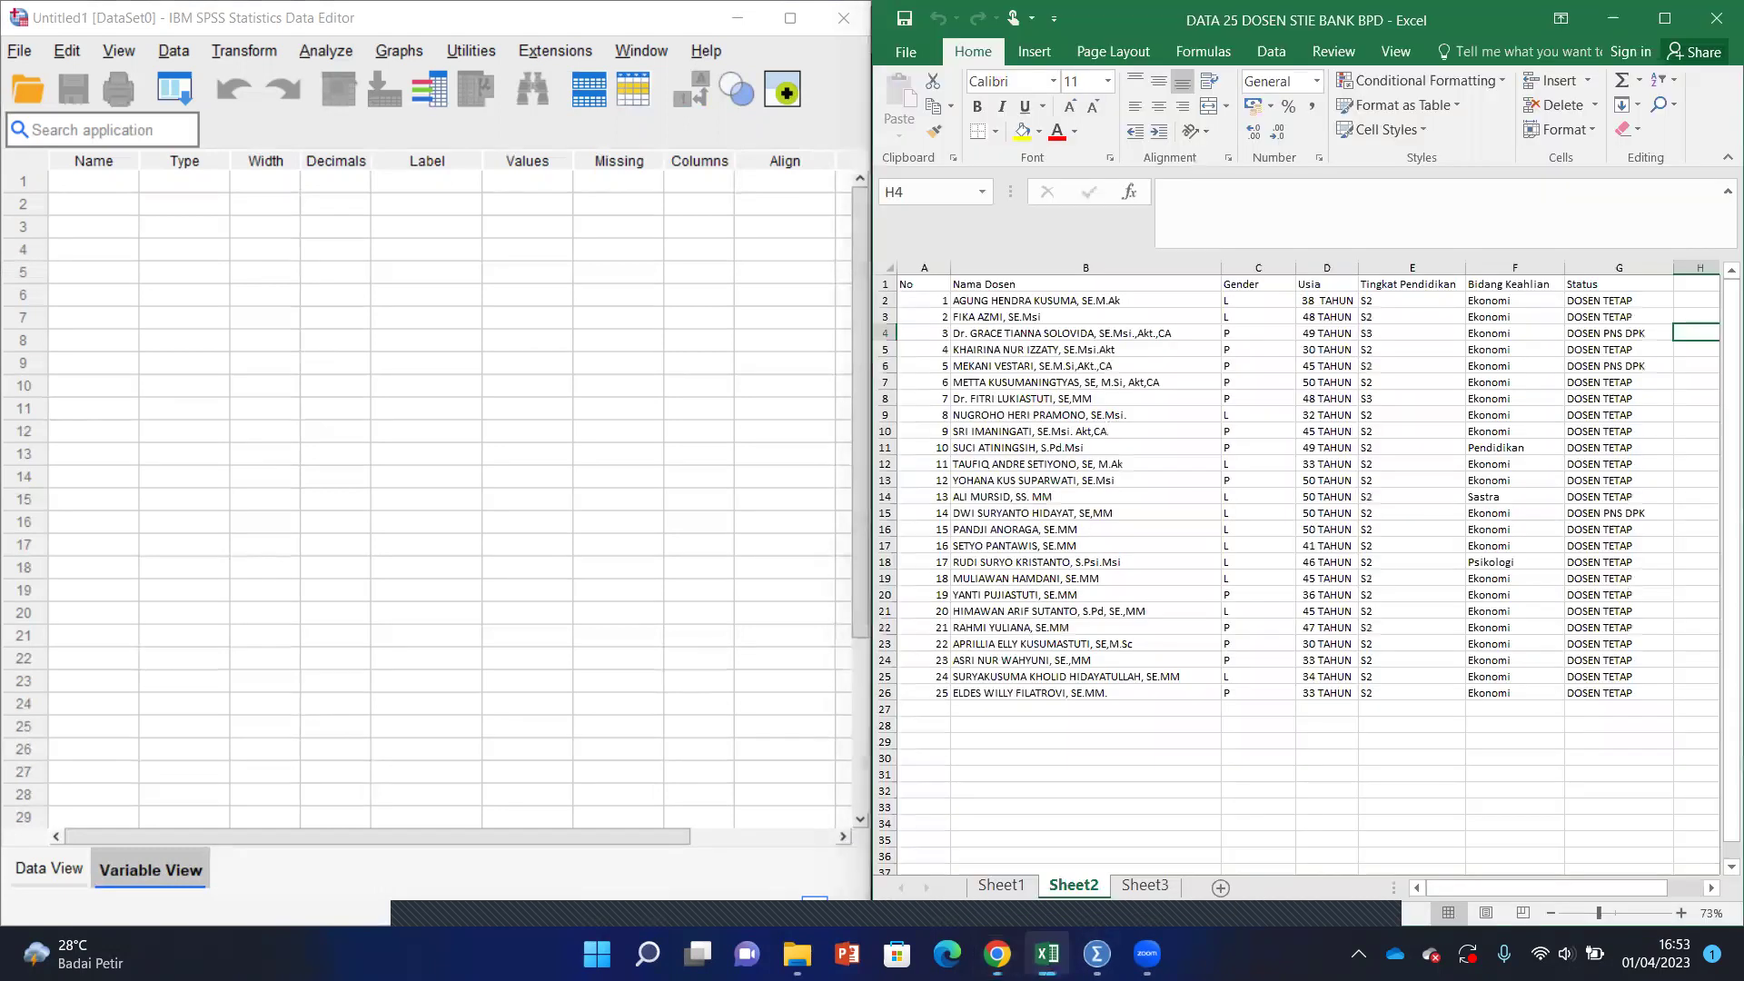
Step: Define the first two variables in the SPSS variable list as Nama and Gender
left_click(71, 178)
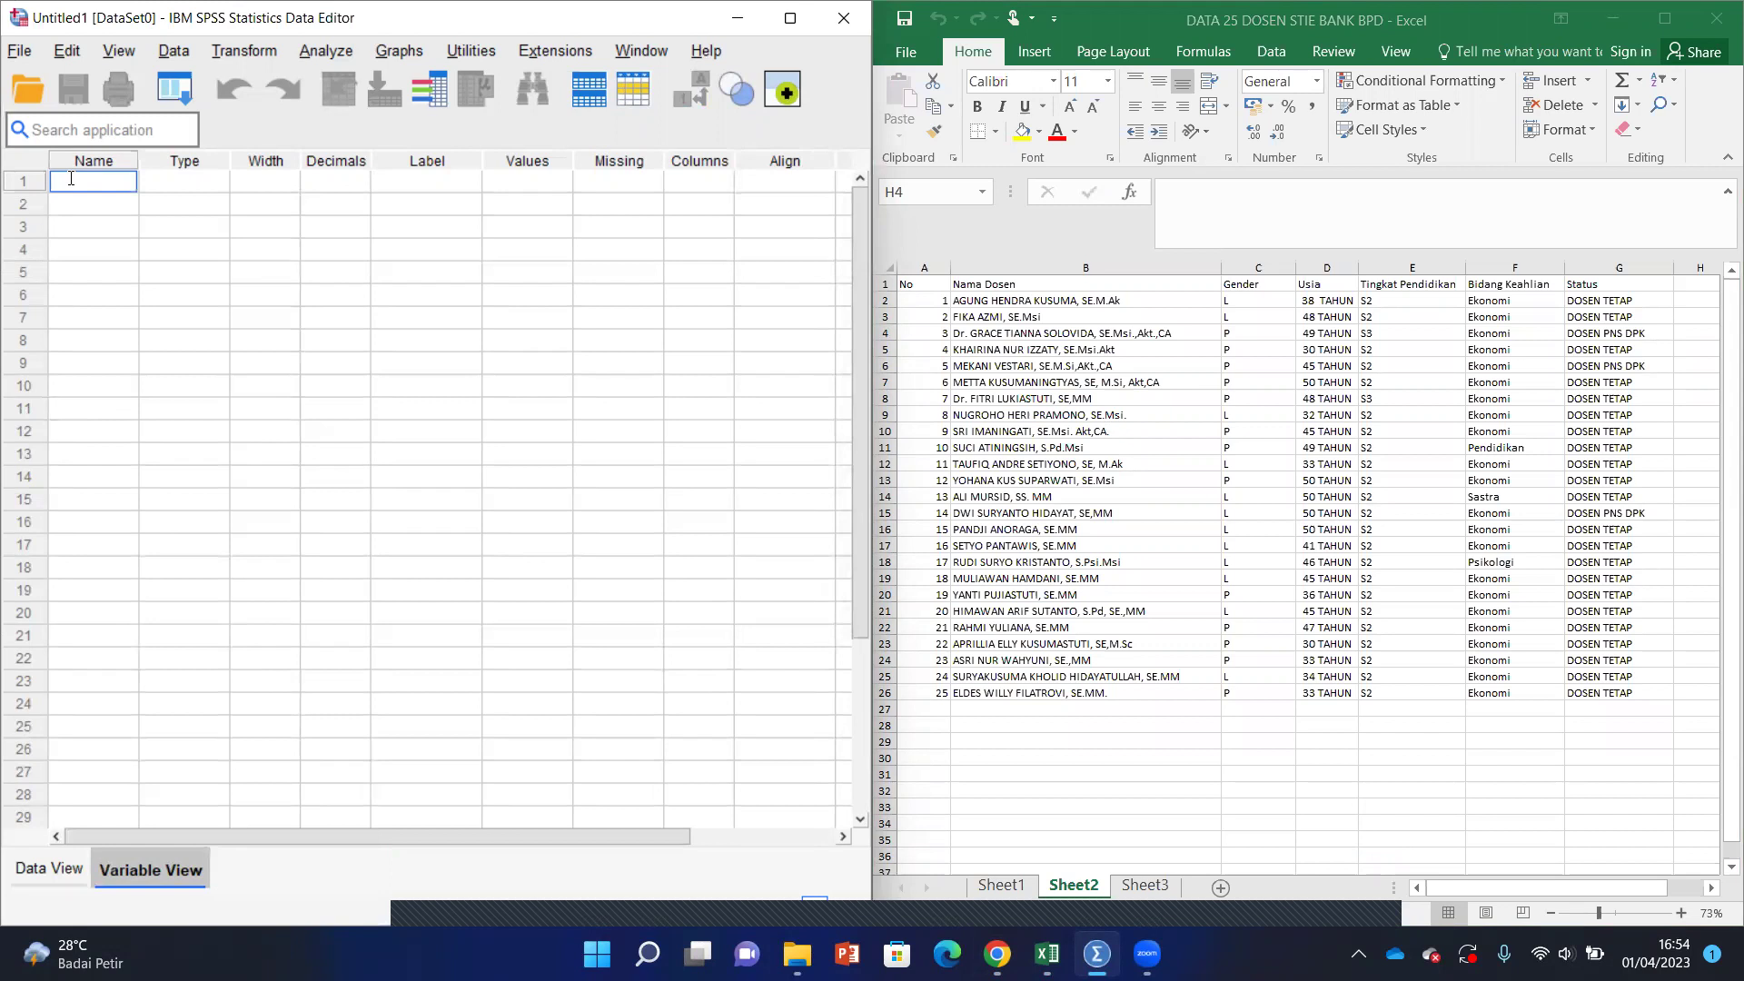
type("Nama")
key("Return")
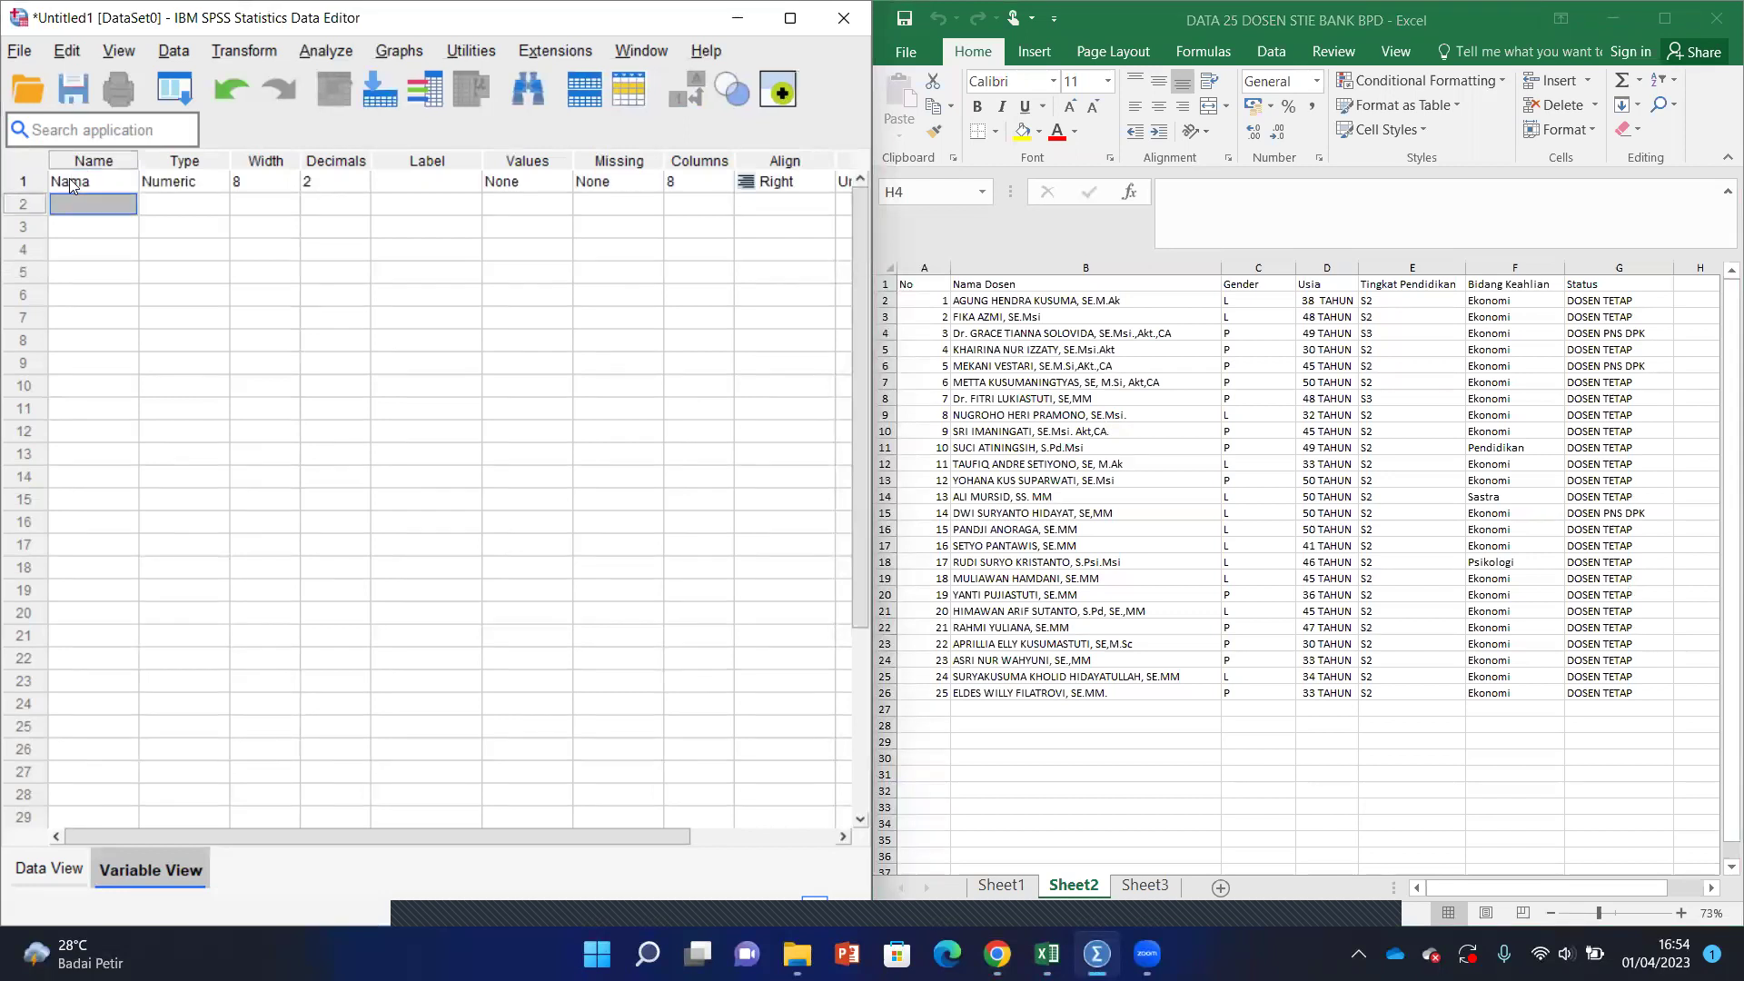
type("Gender")
key("Return")
Step: Define the third variable with the name Usia, without a trailing space
type("Usia")
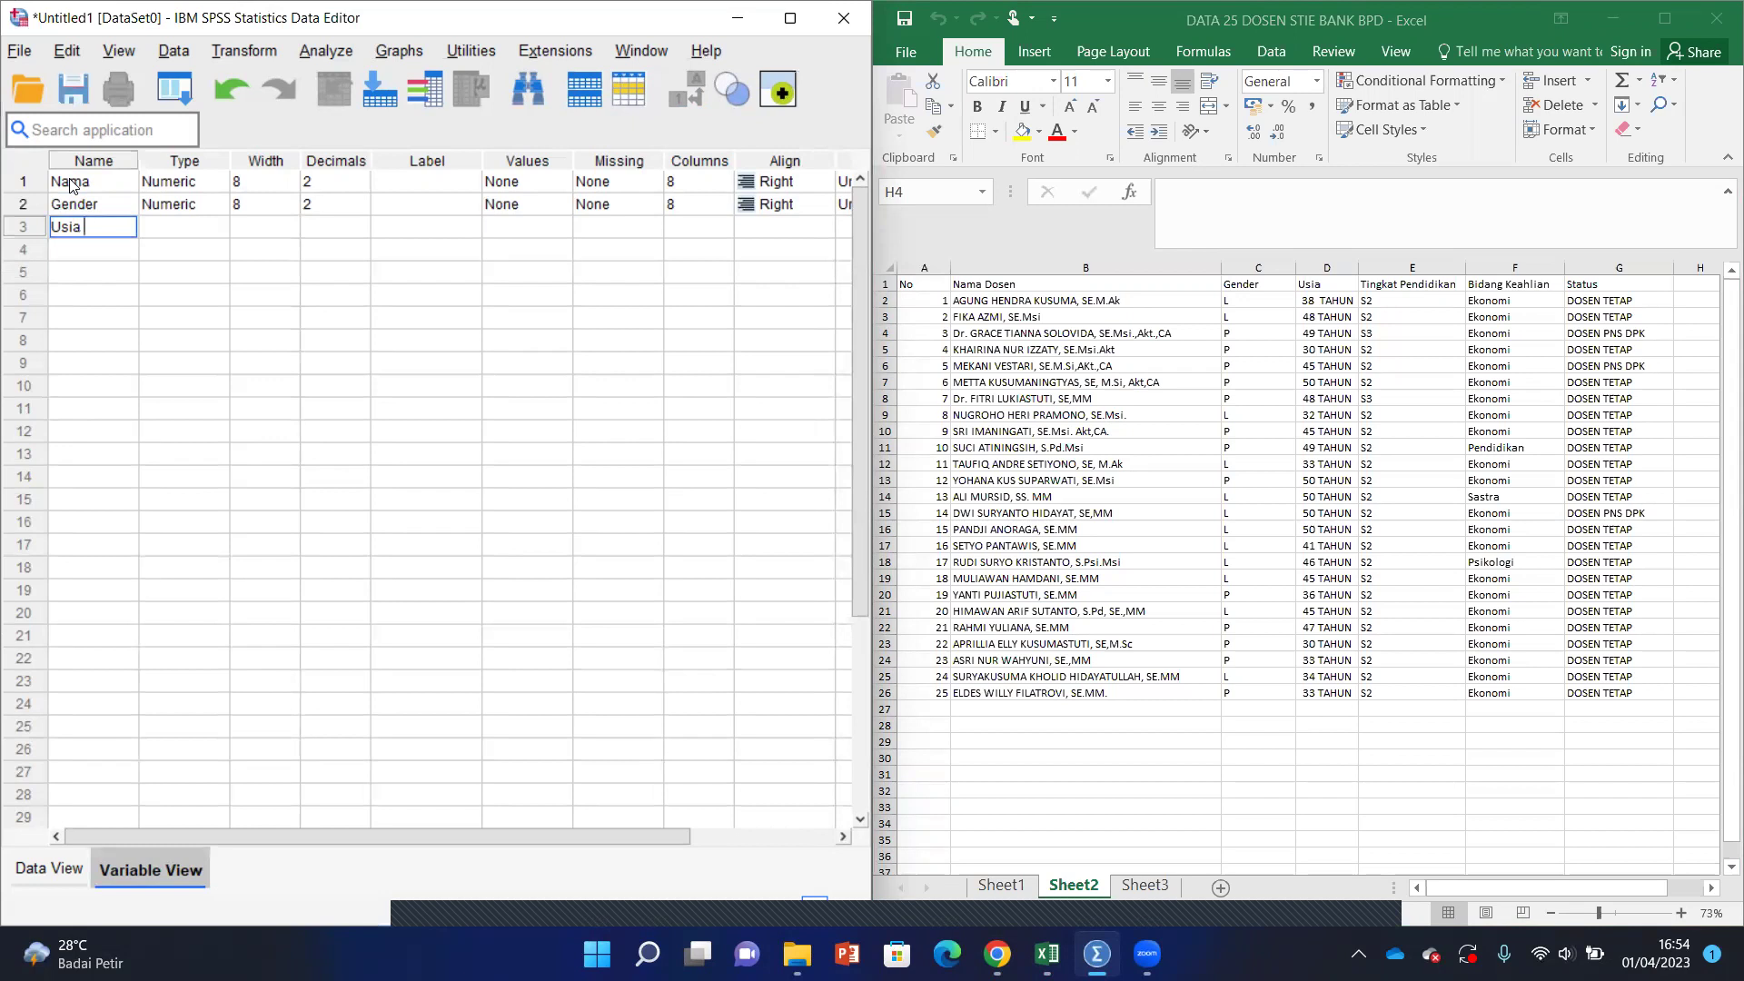
key("Return")
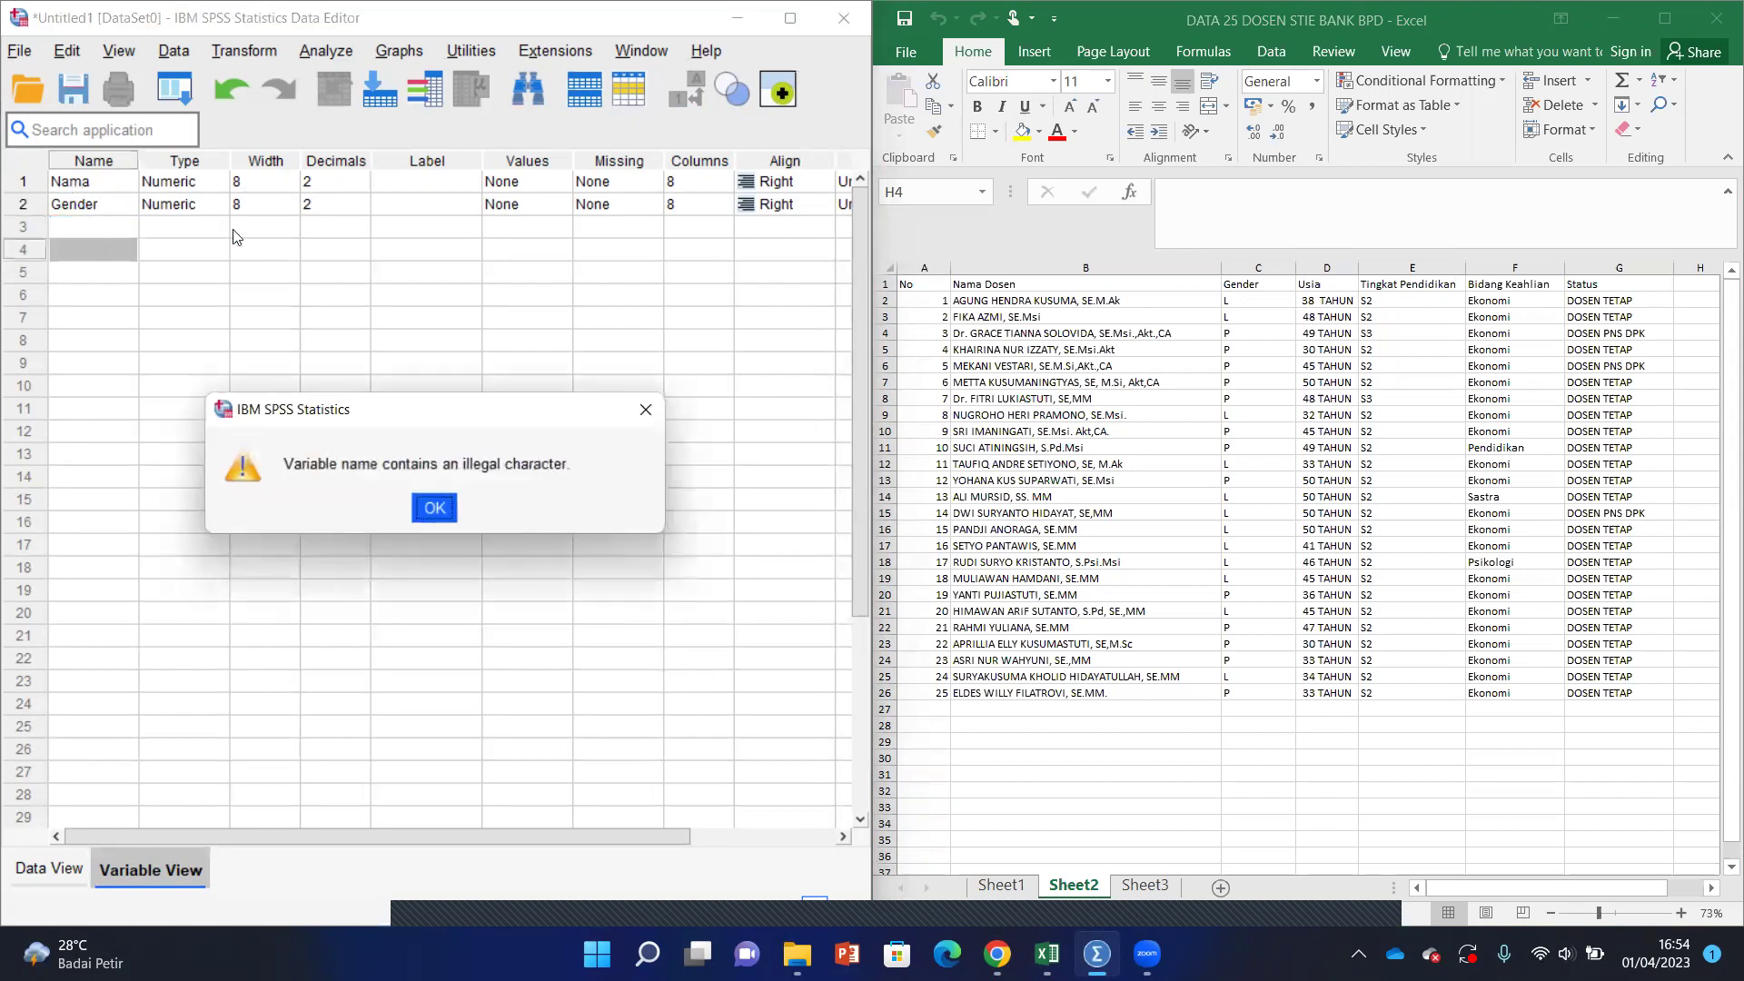
left_click(427, 504)
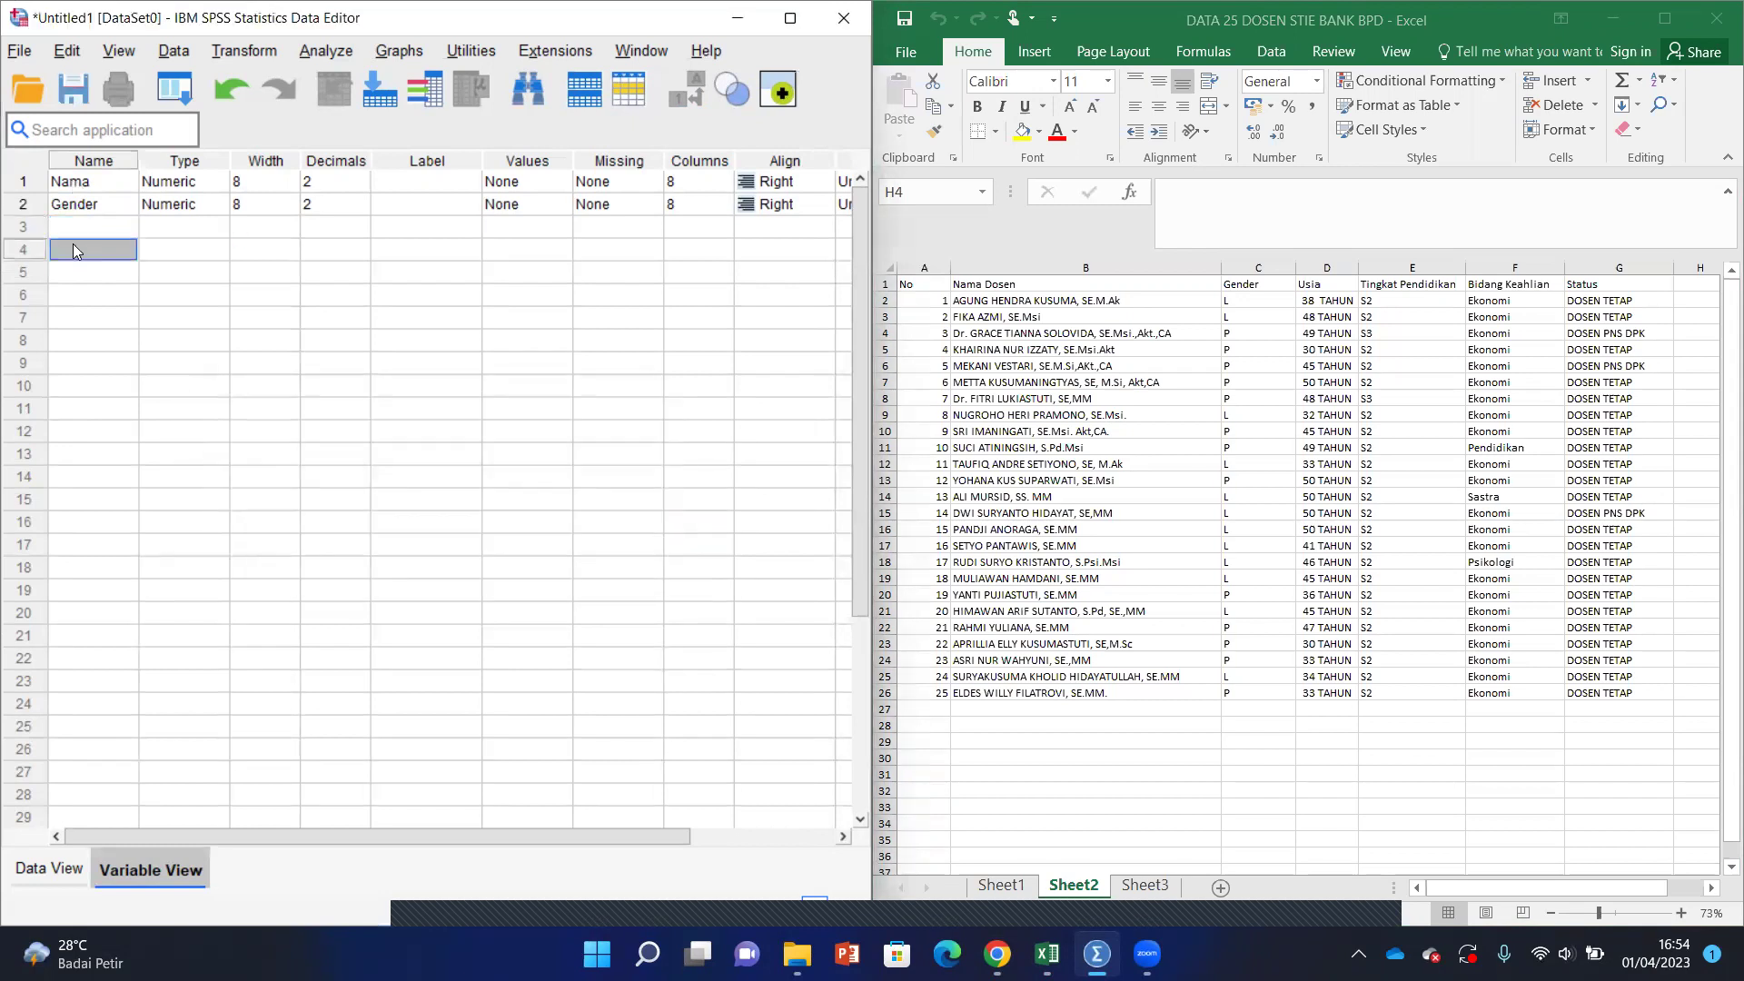
left_click(62, 222)
type("Usia")
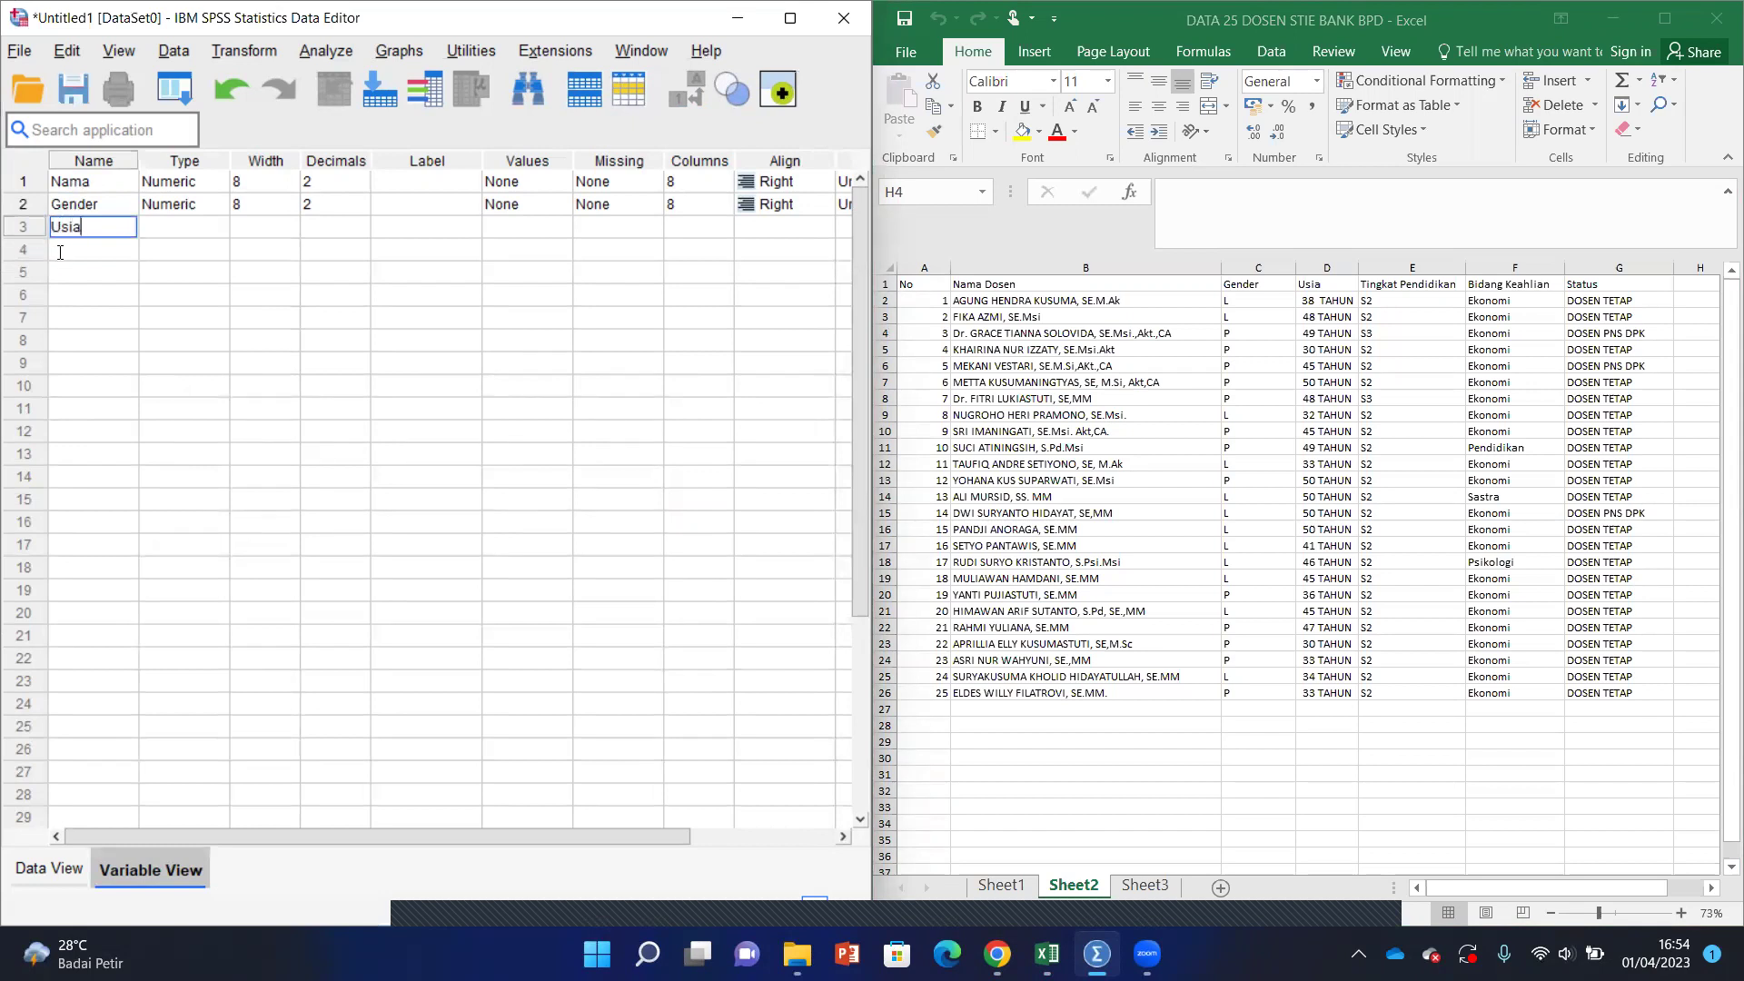
key("Return")
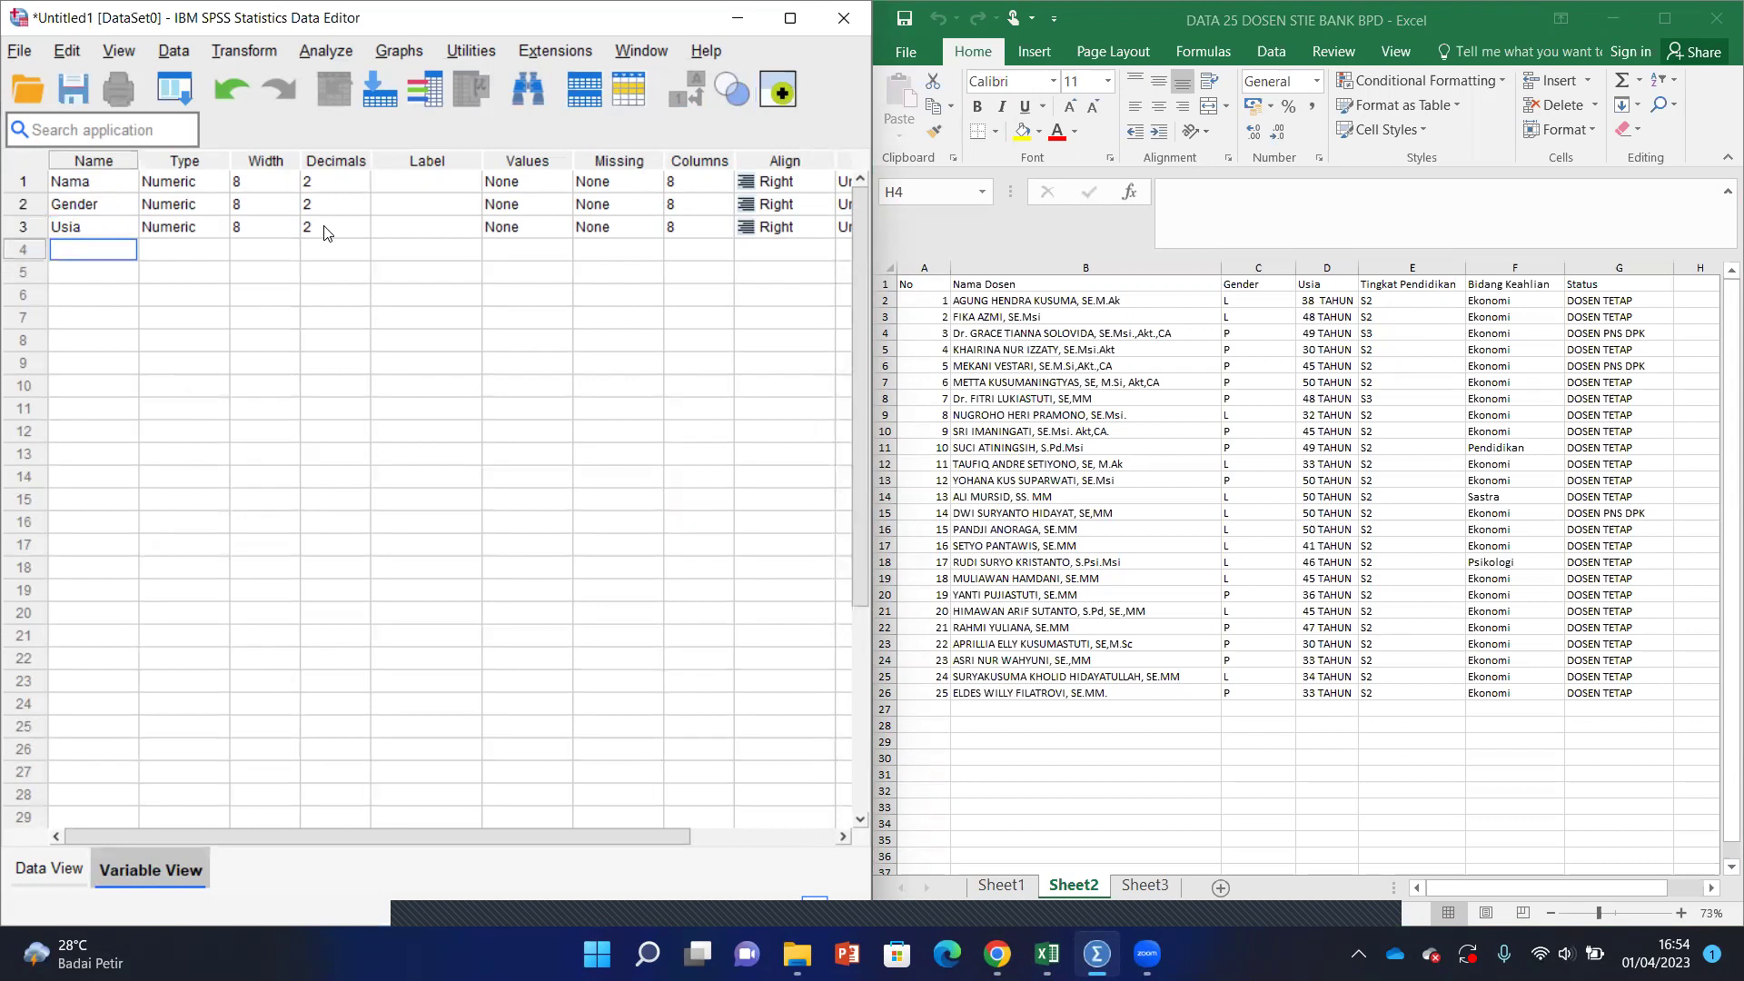
Step: Try to name the fourth variable Tingkat Pendidikan
type("Tingkat Pendidikan")
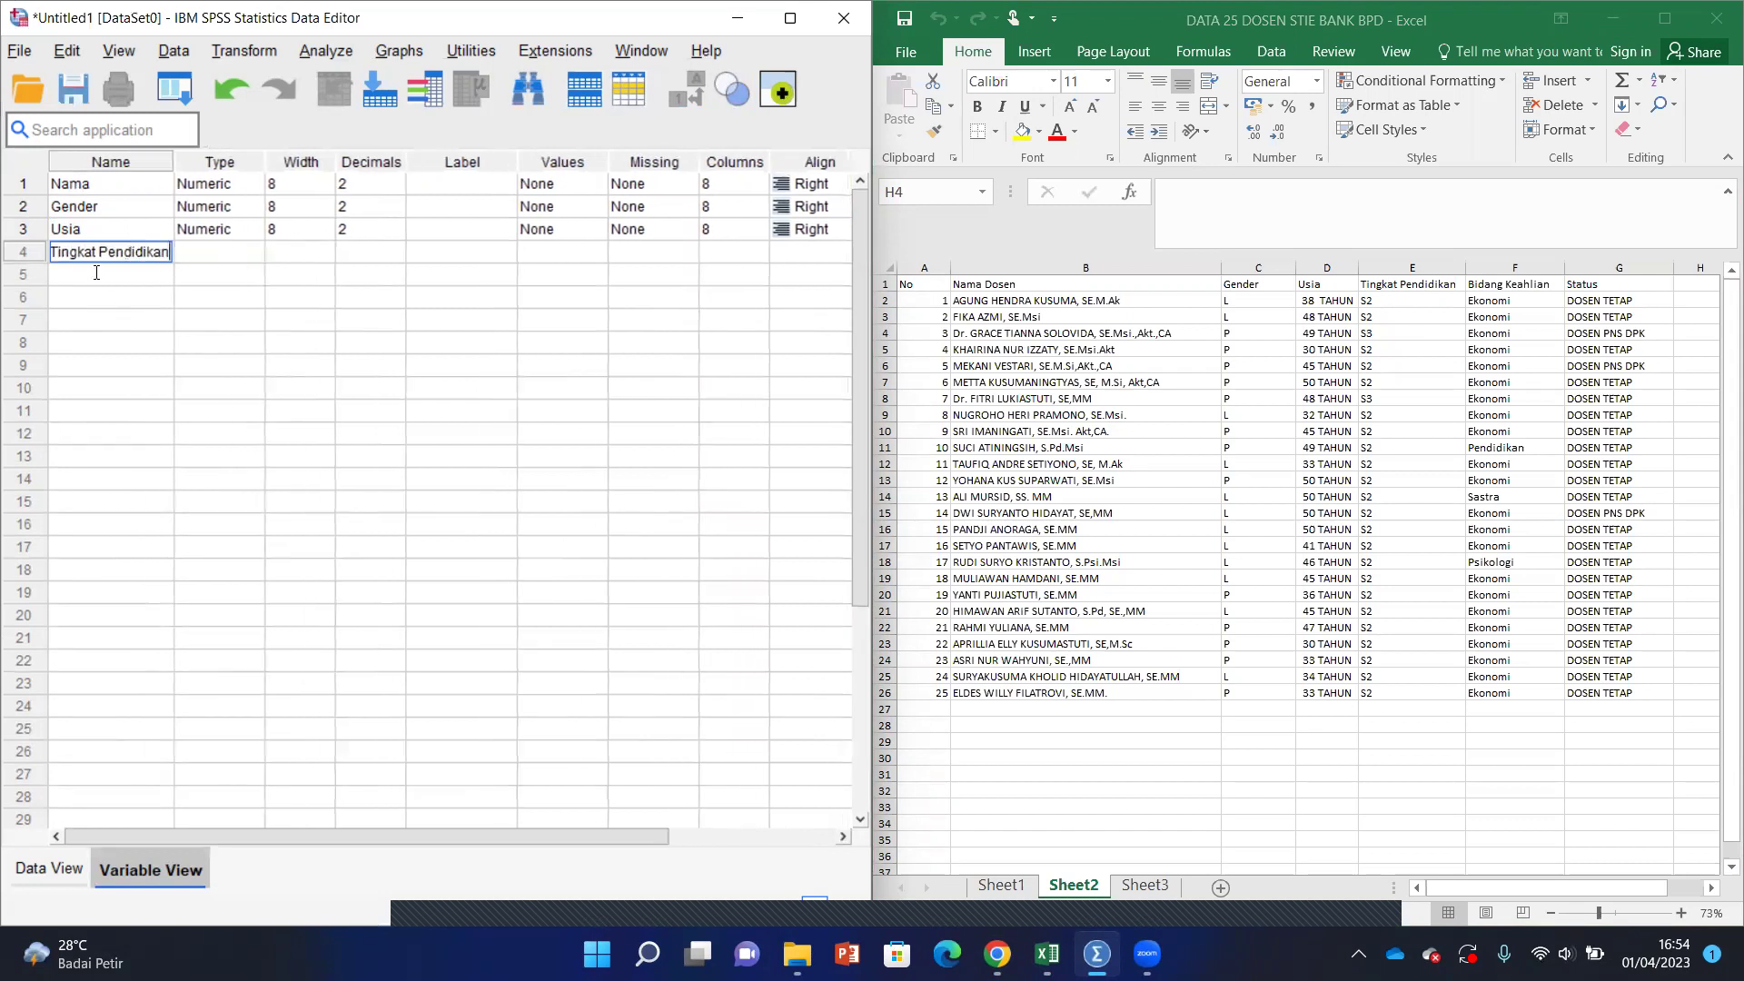
key("Return")
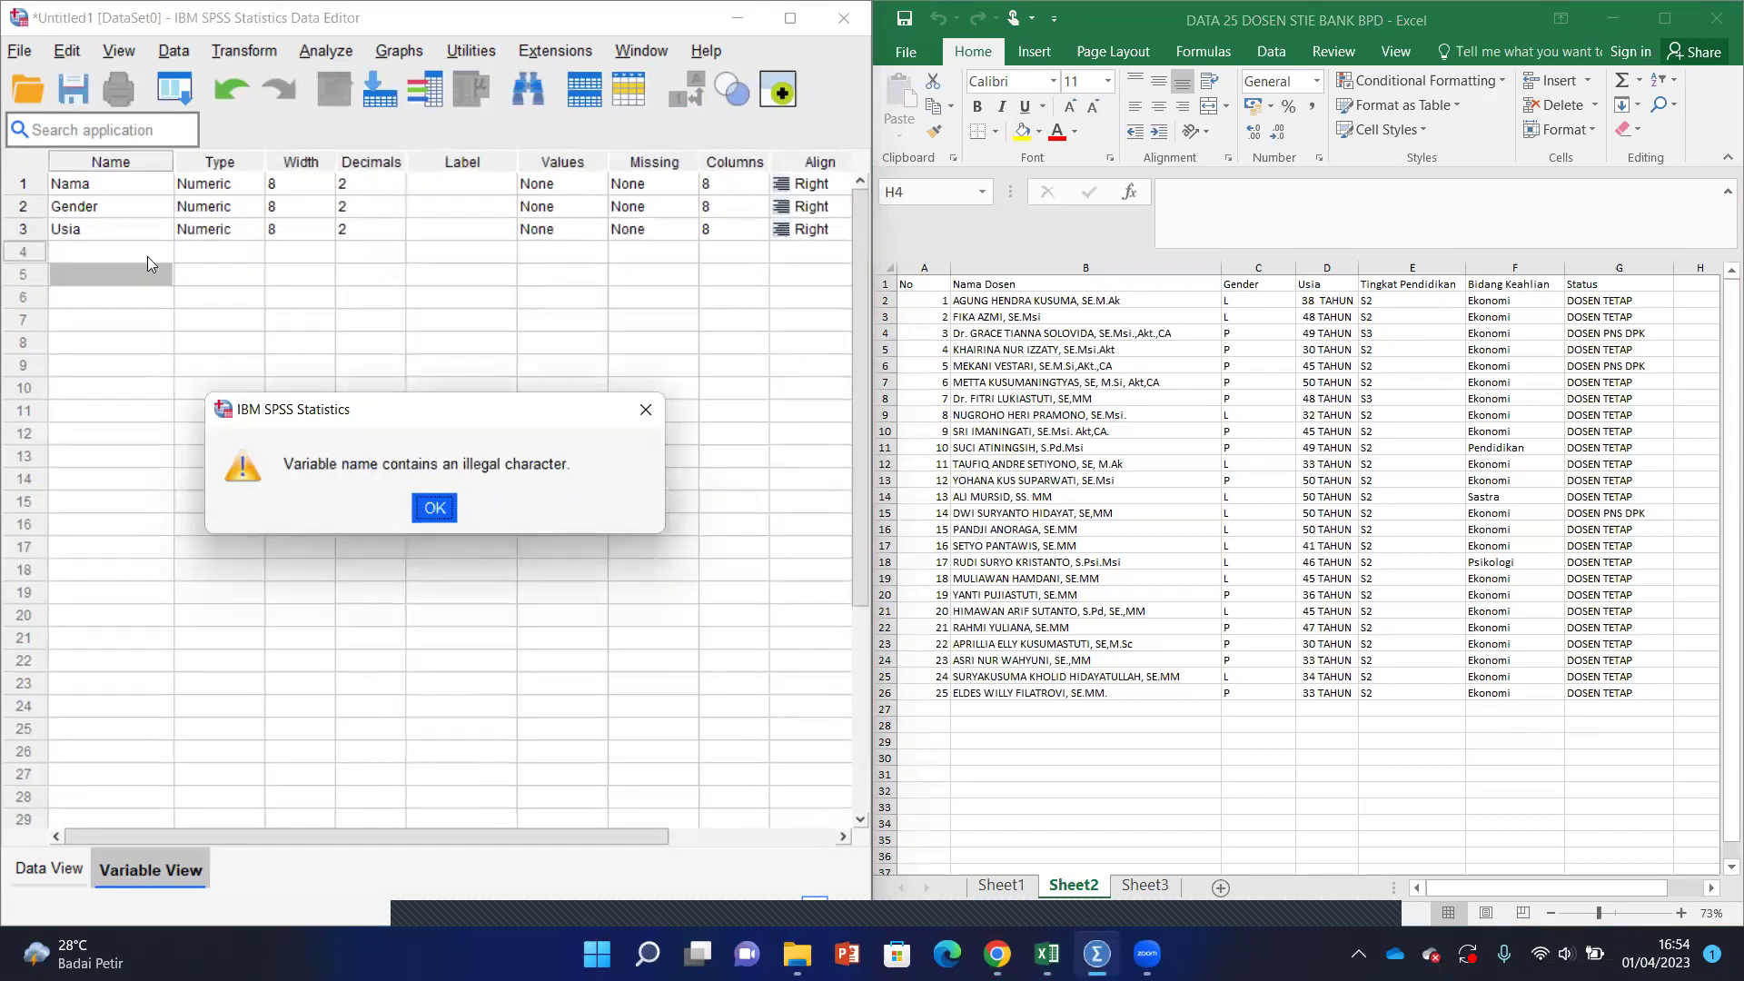
left_click(435, 514)
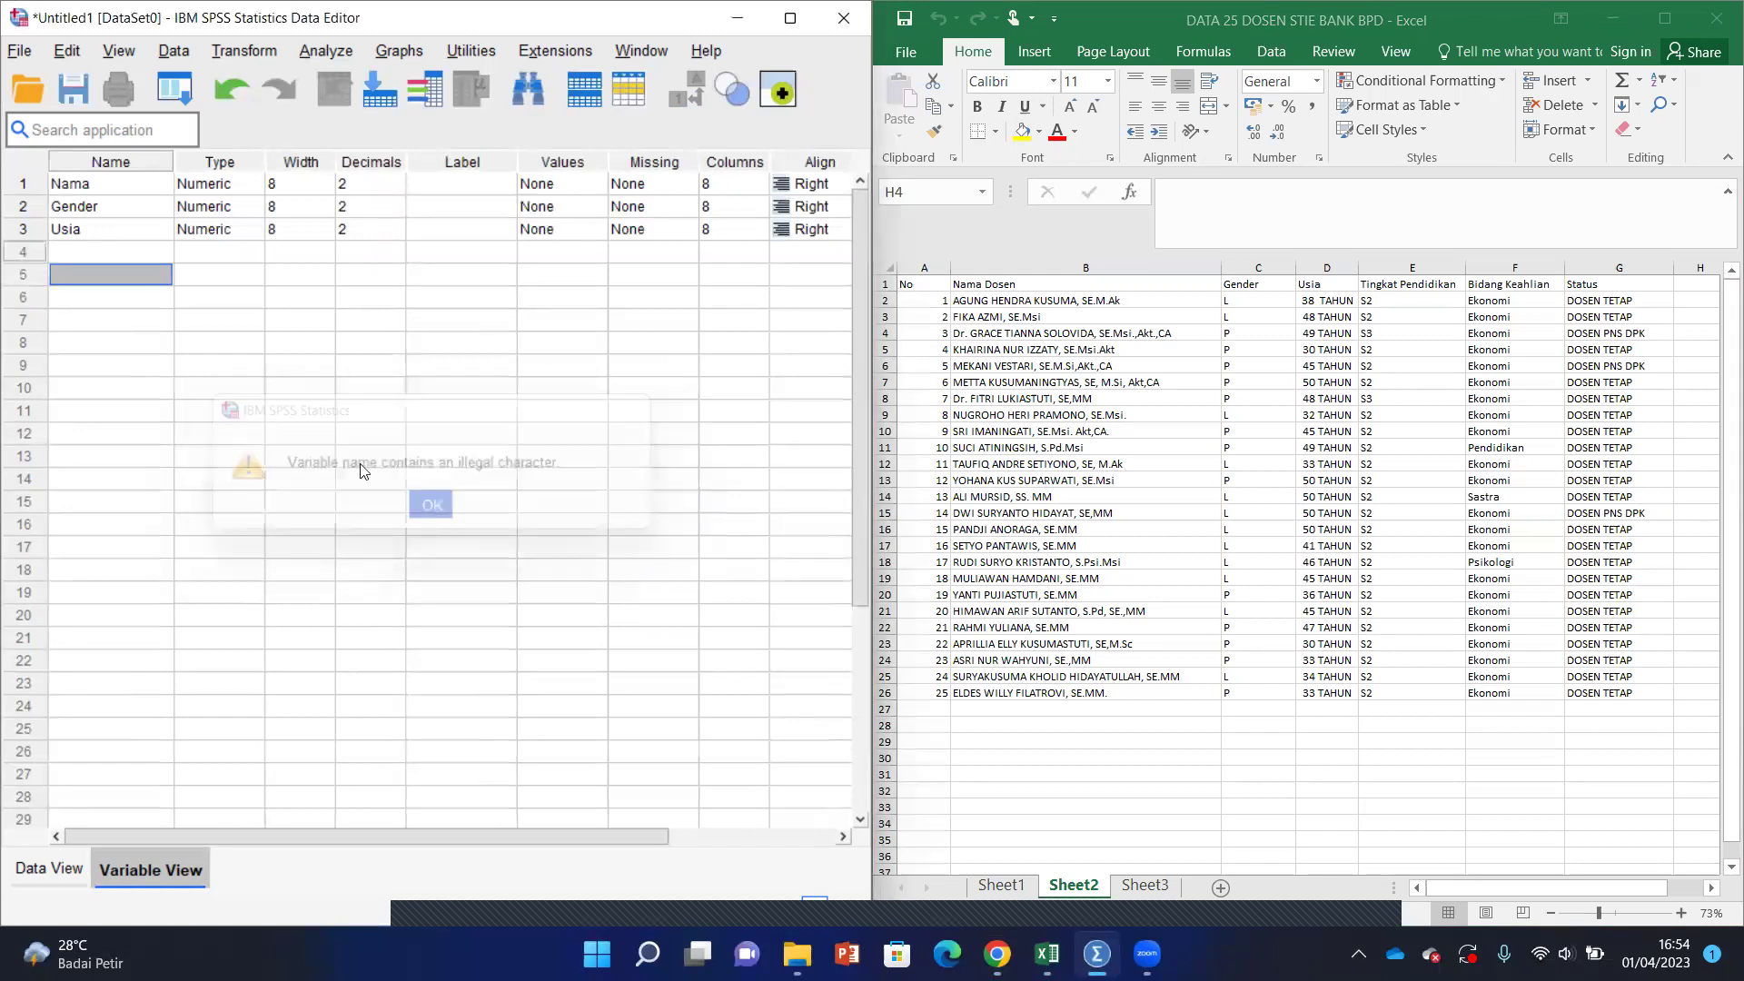
left_click(124, 247)
type("Ti")
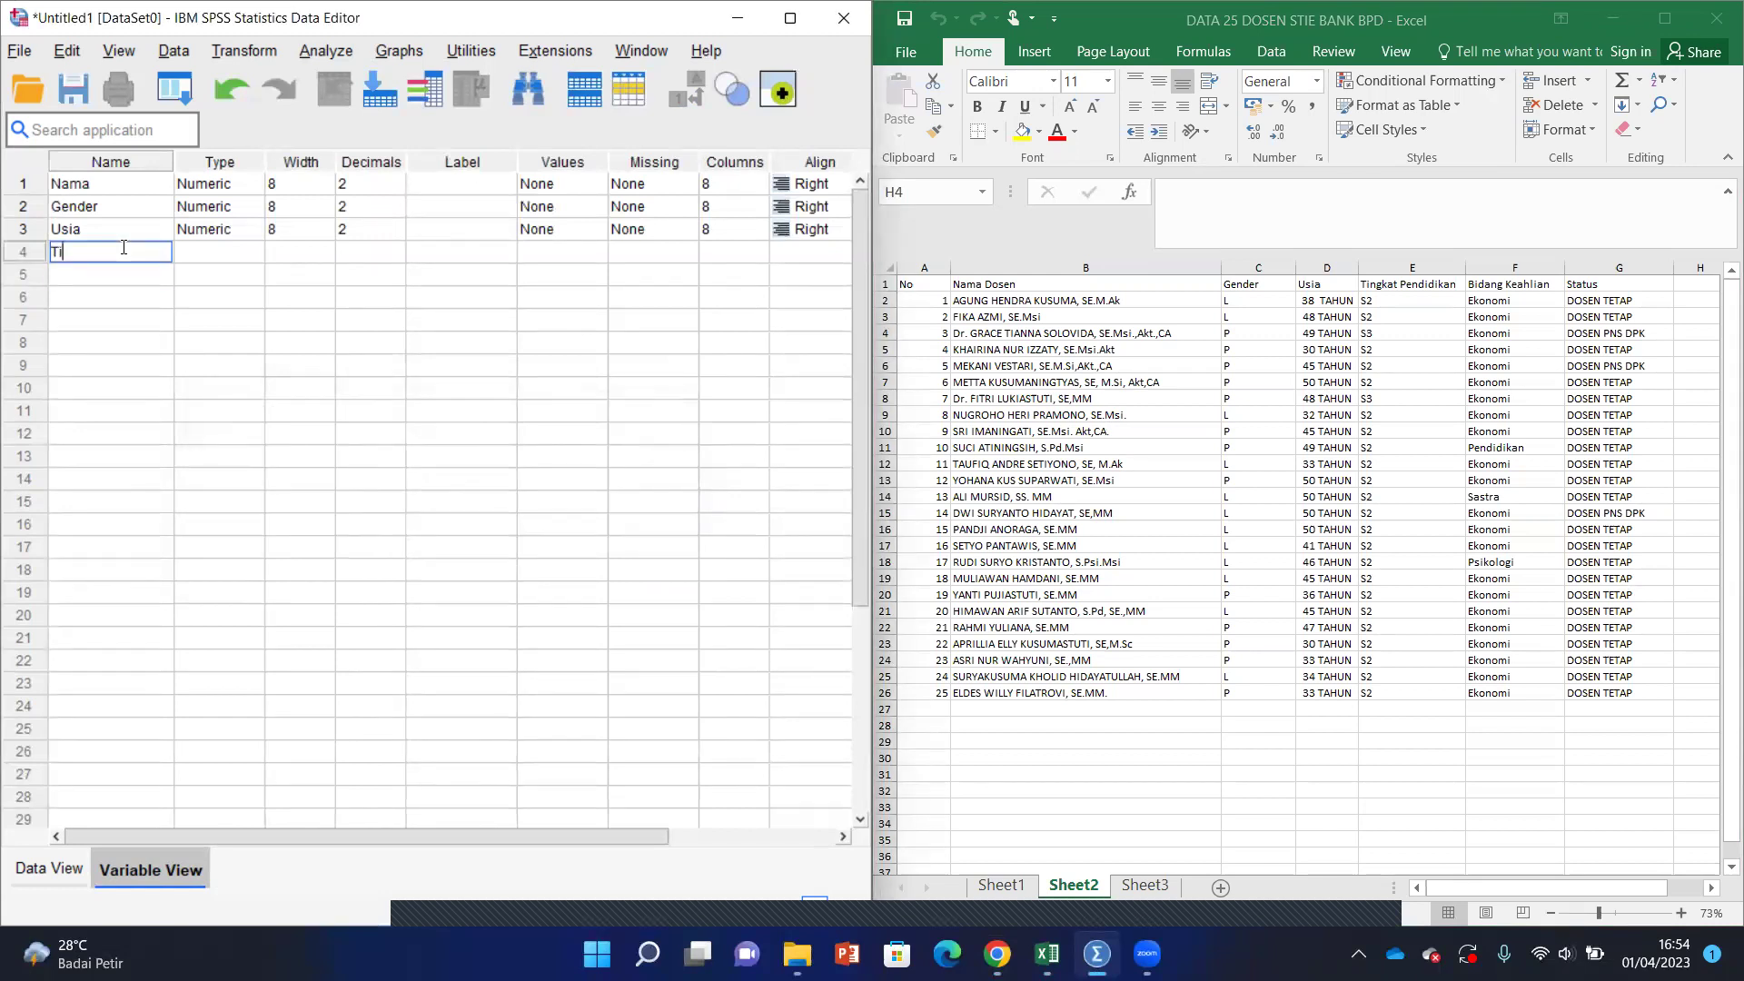
type("ngkat Pendidikan")
key("Return")
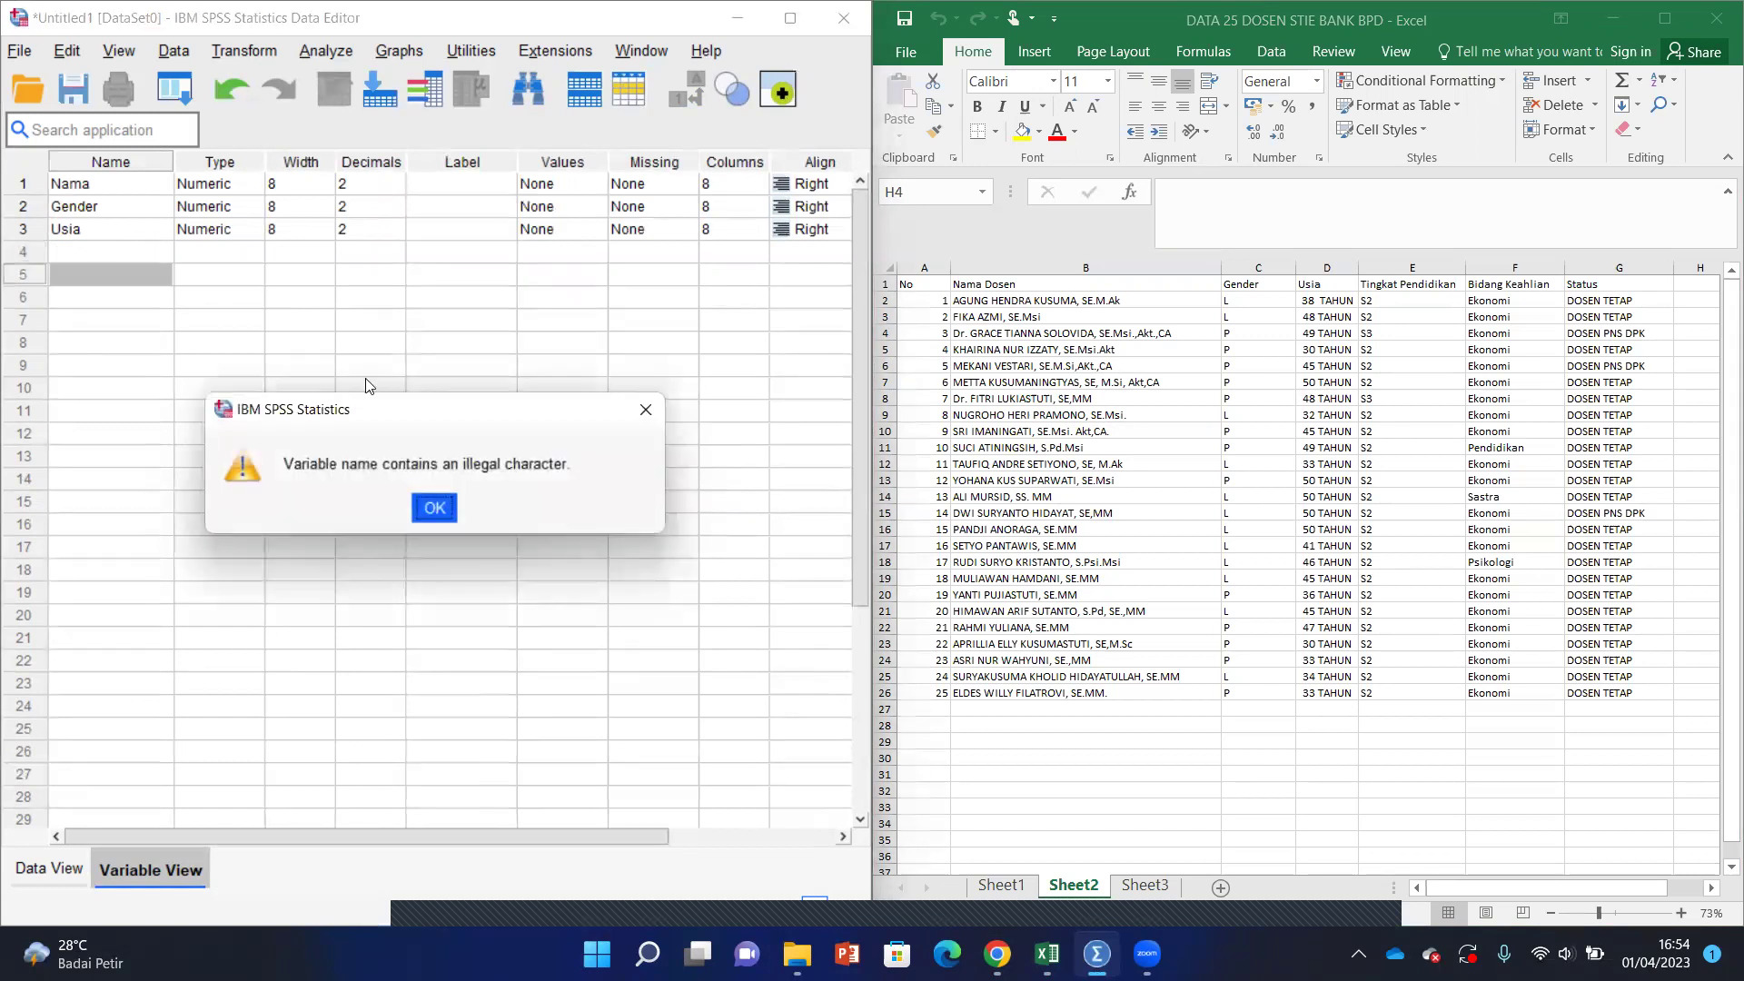
left_click(451, 520)
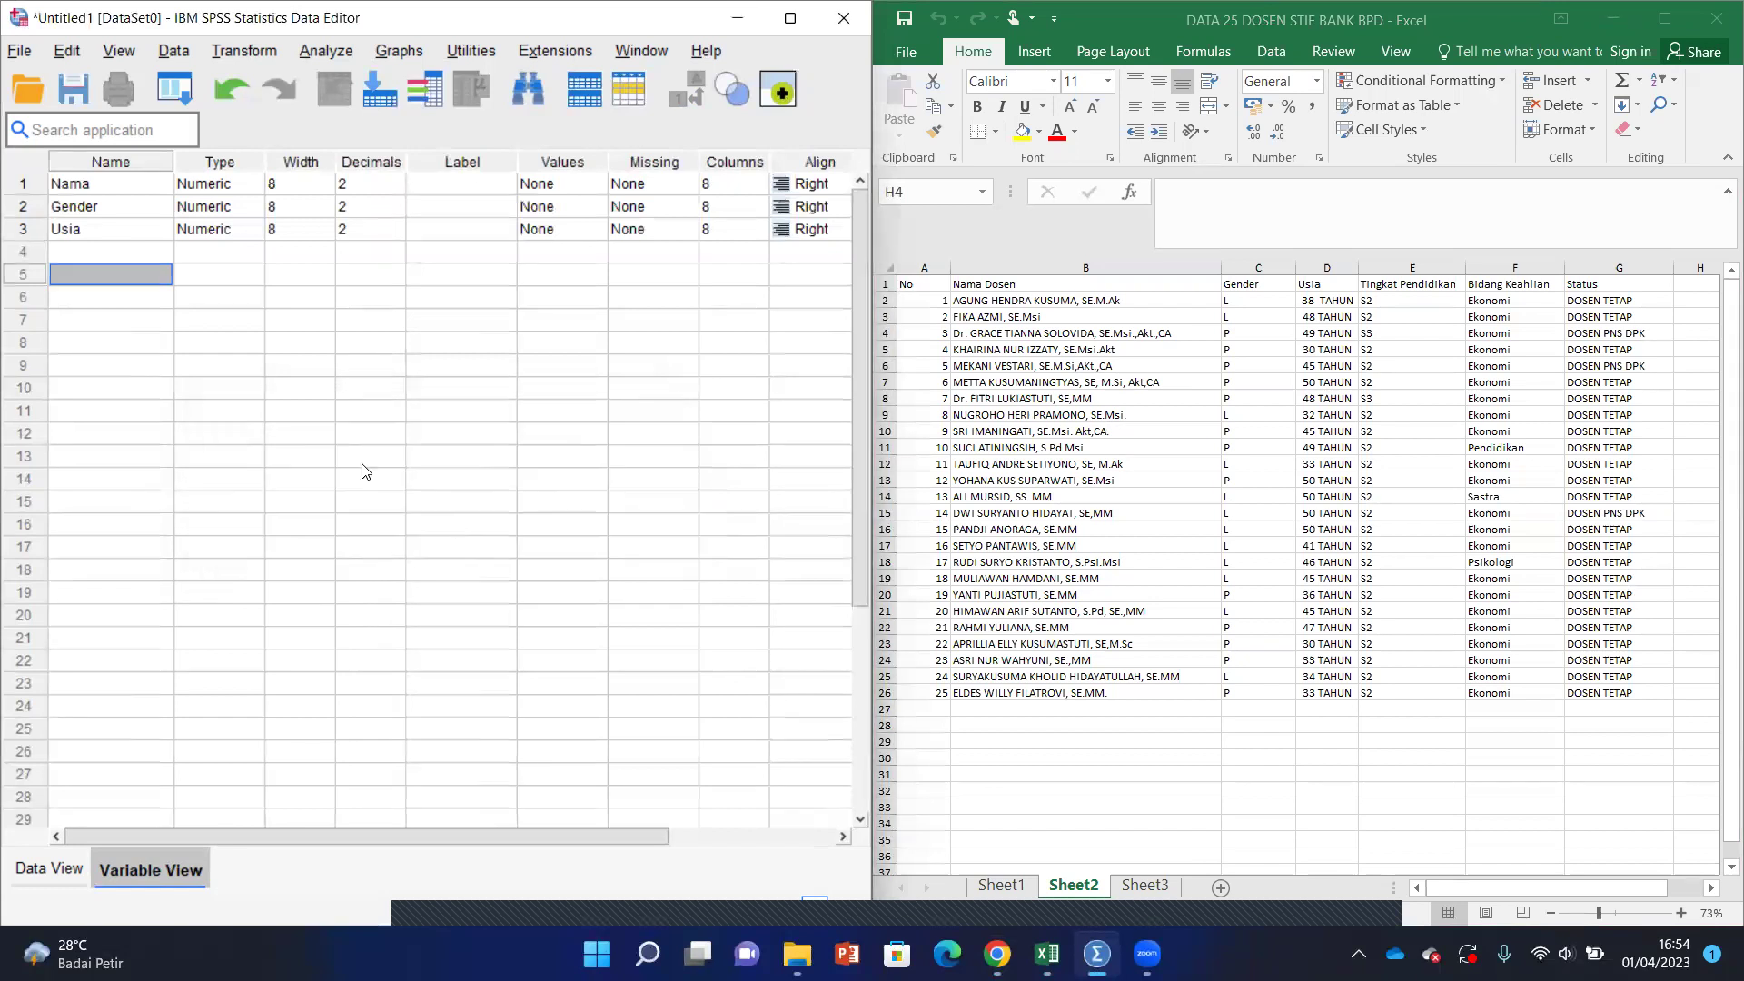
Step: Define the fourth, fifth and sixth variables with the names TP, BK and Status
left_click(141, 252)
type("TP")
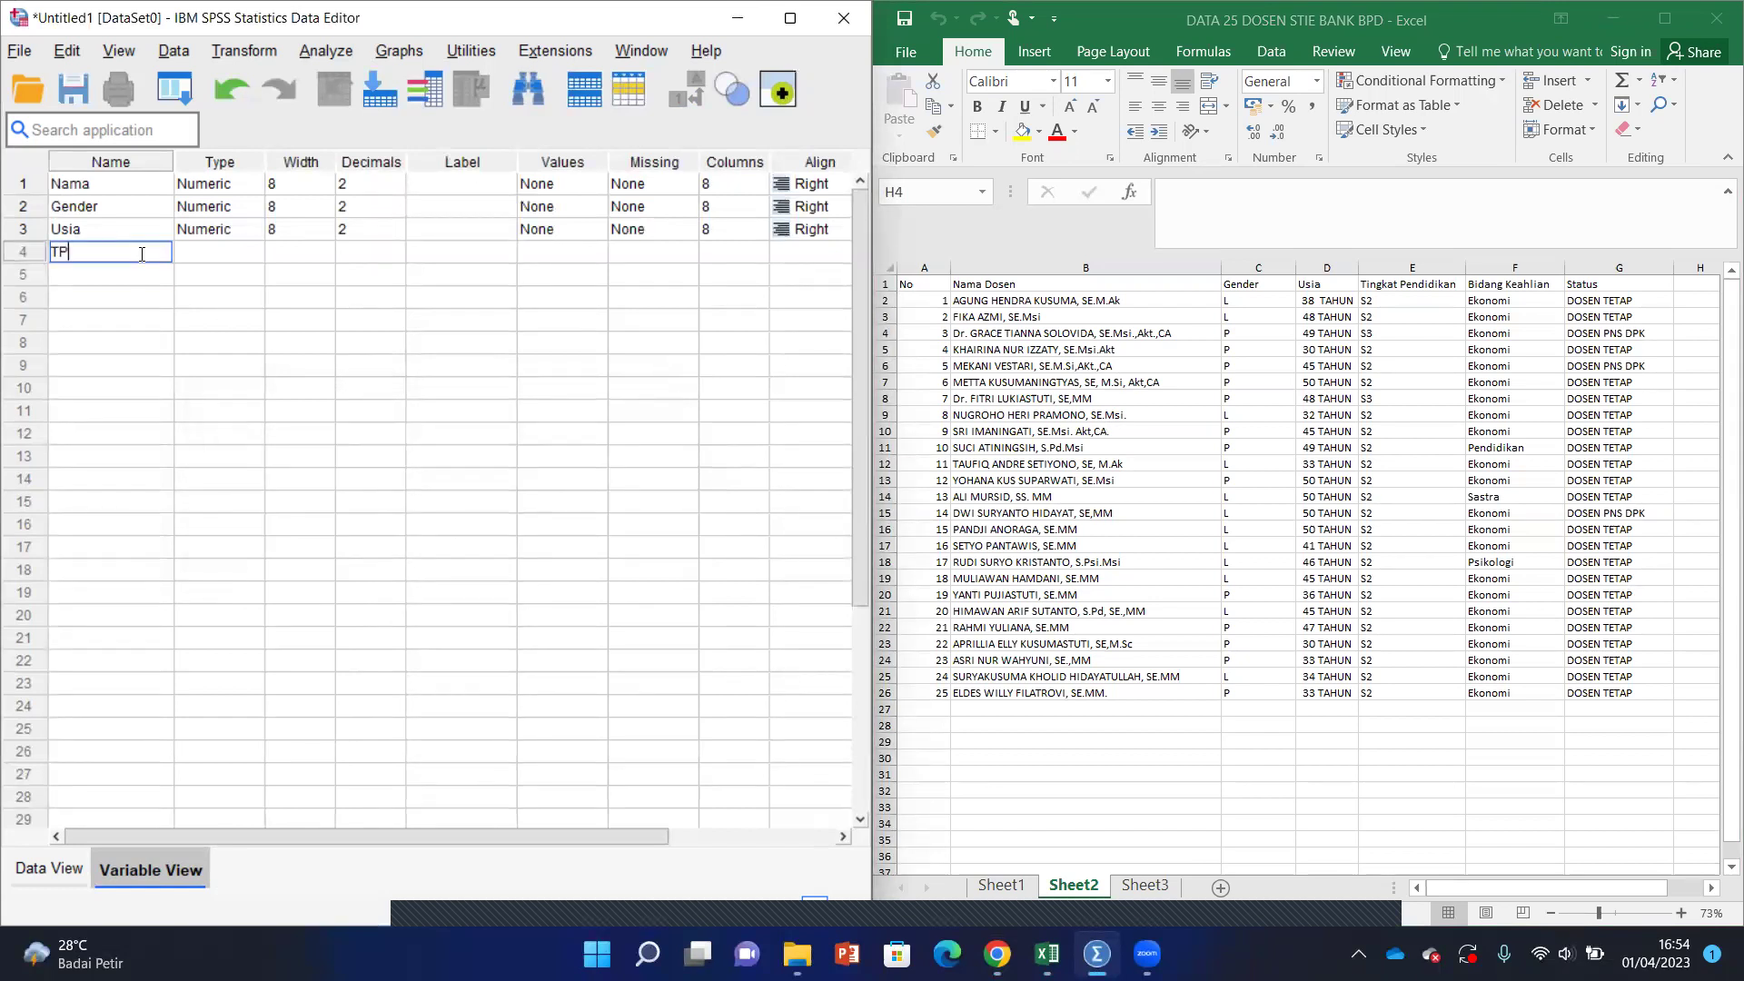
left_click(140, 277)
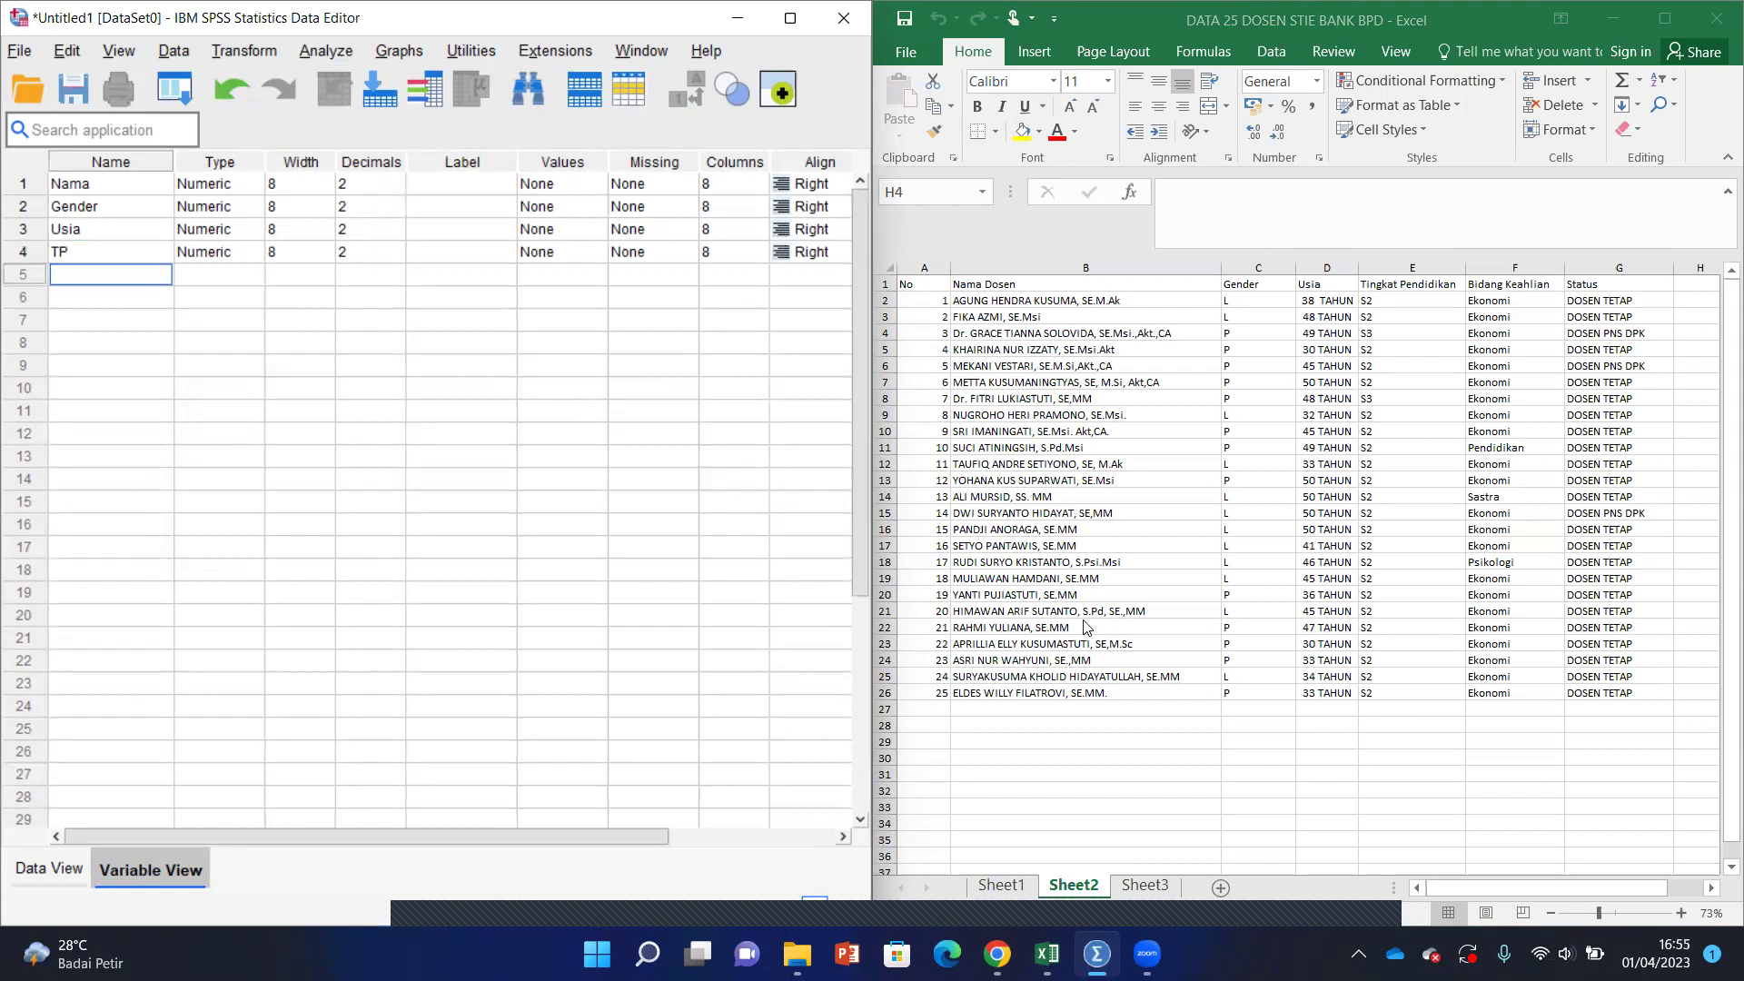
left_click(136, 271)
type("BK")
left_click(93, 301)
type("Status")
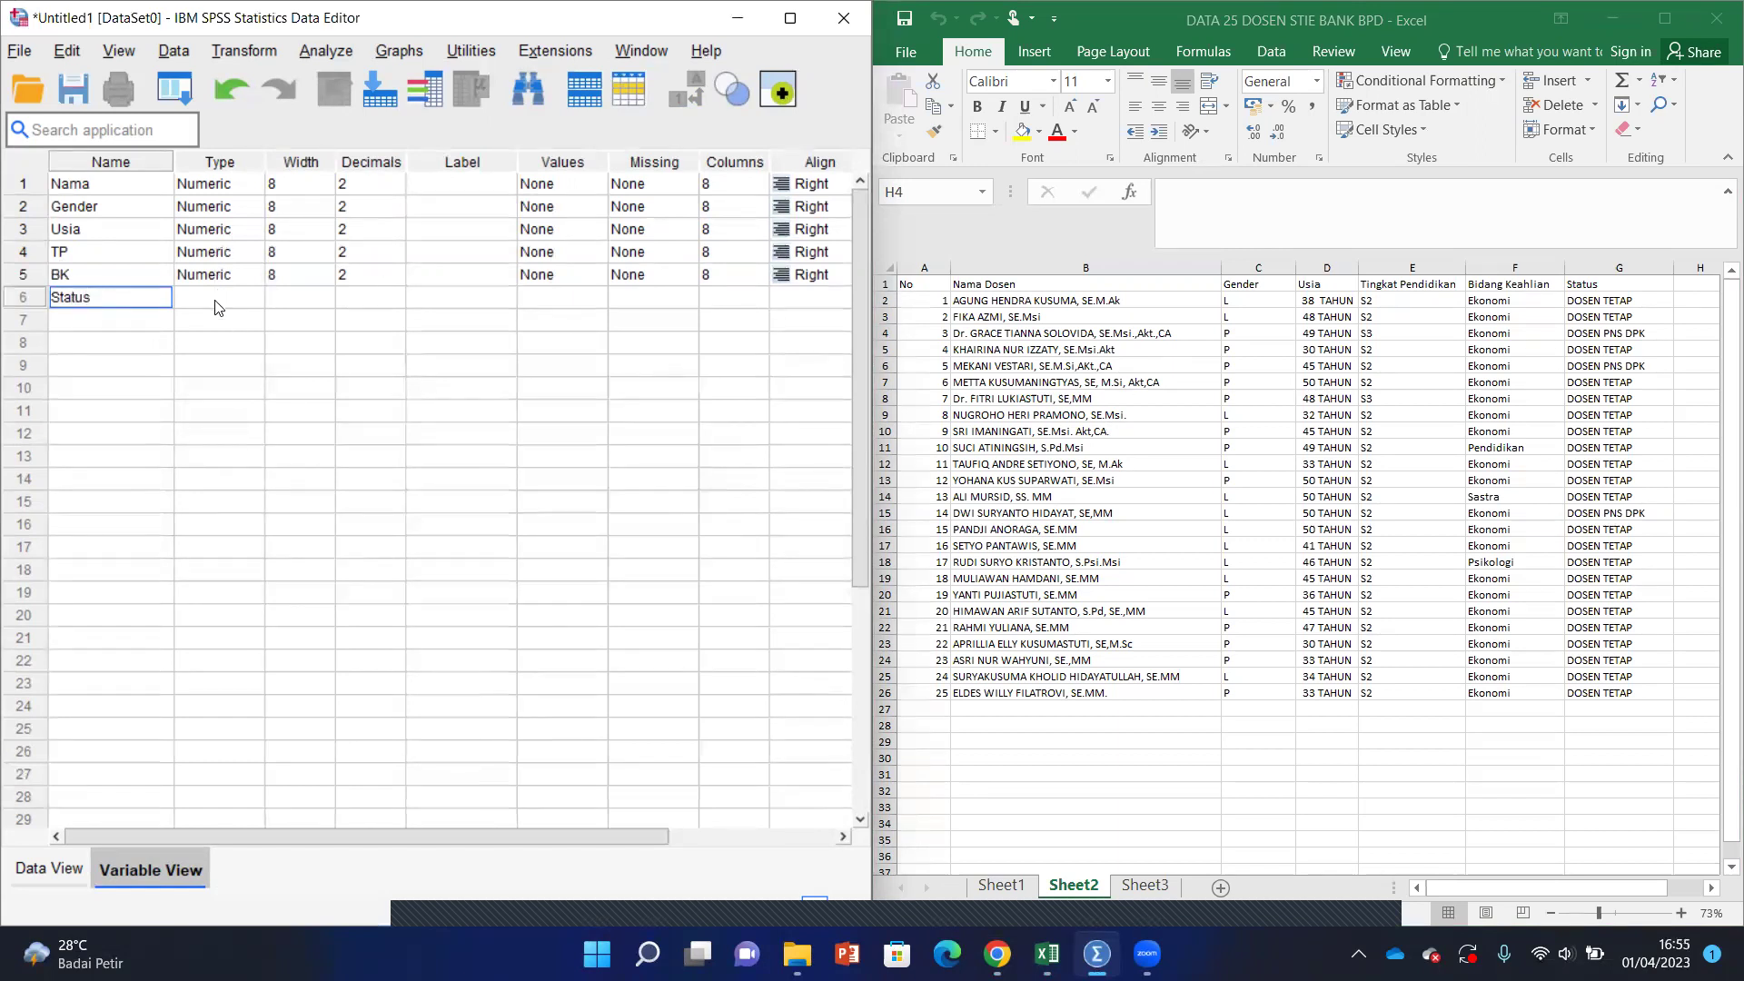
key("Return")
Step: Change the type of the Nama variable to String
left_click(208, 193)
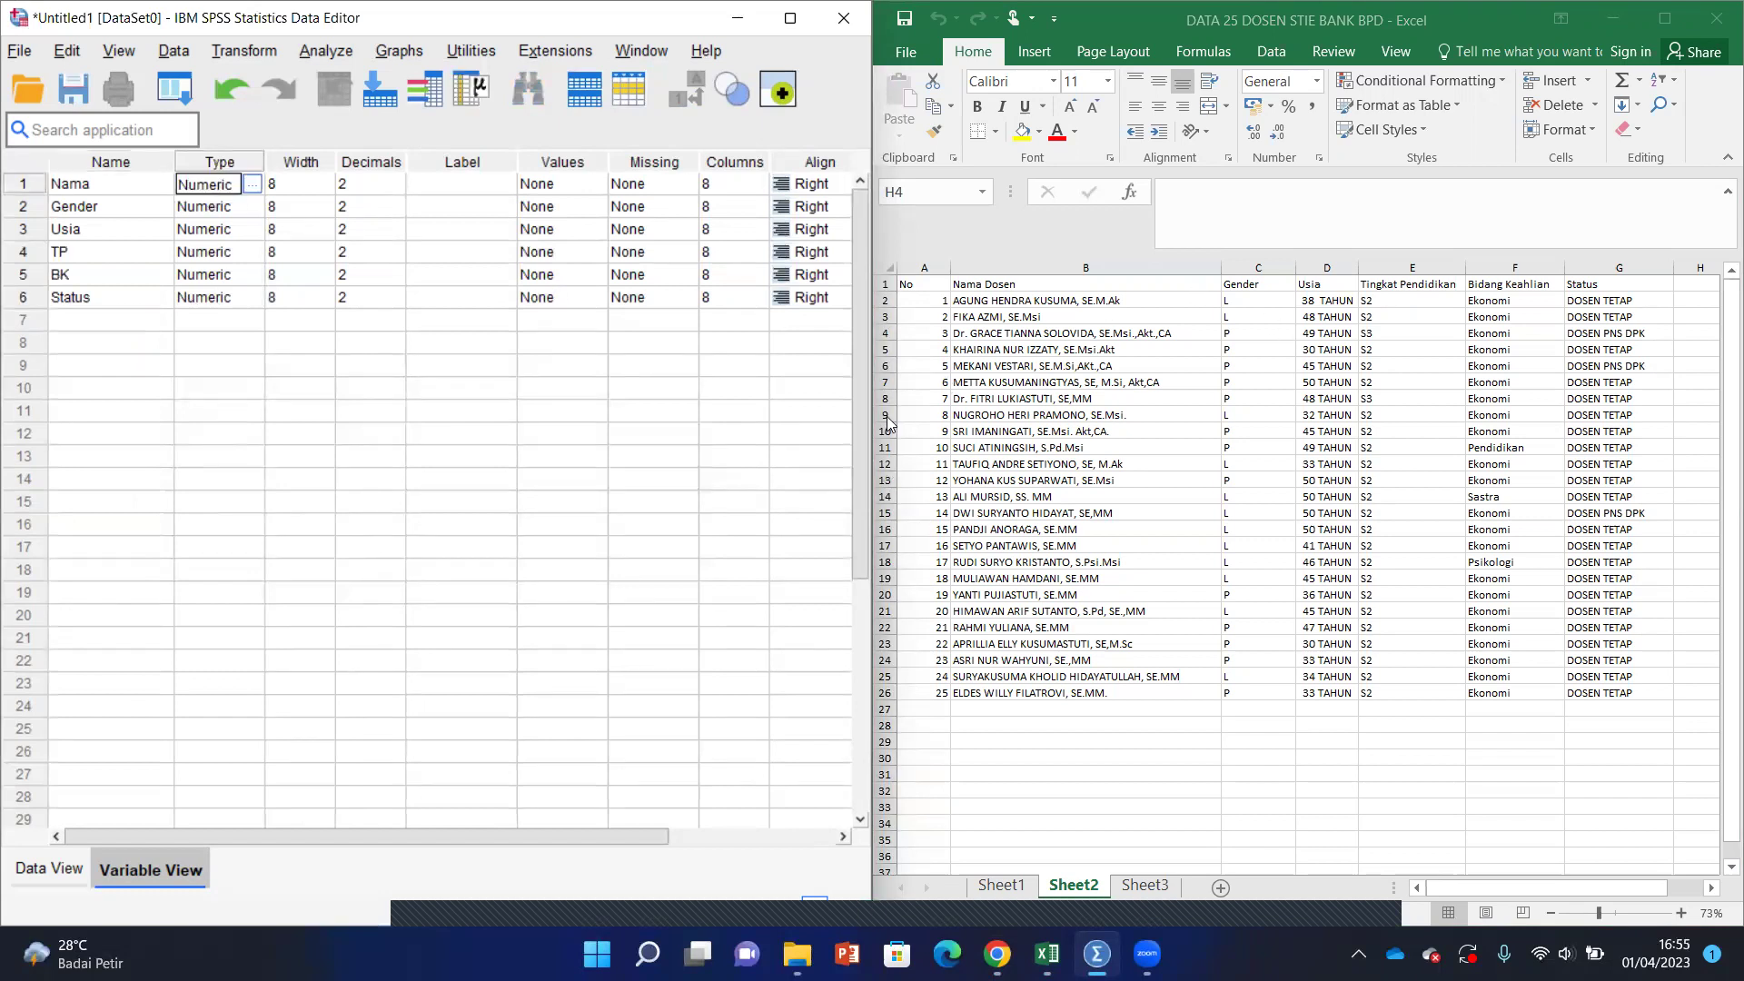
left_click(245, 182)
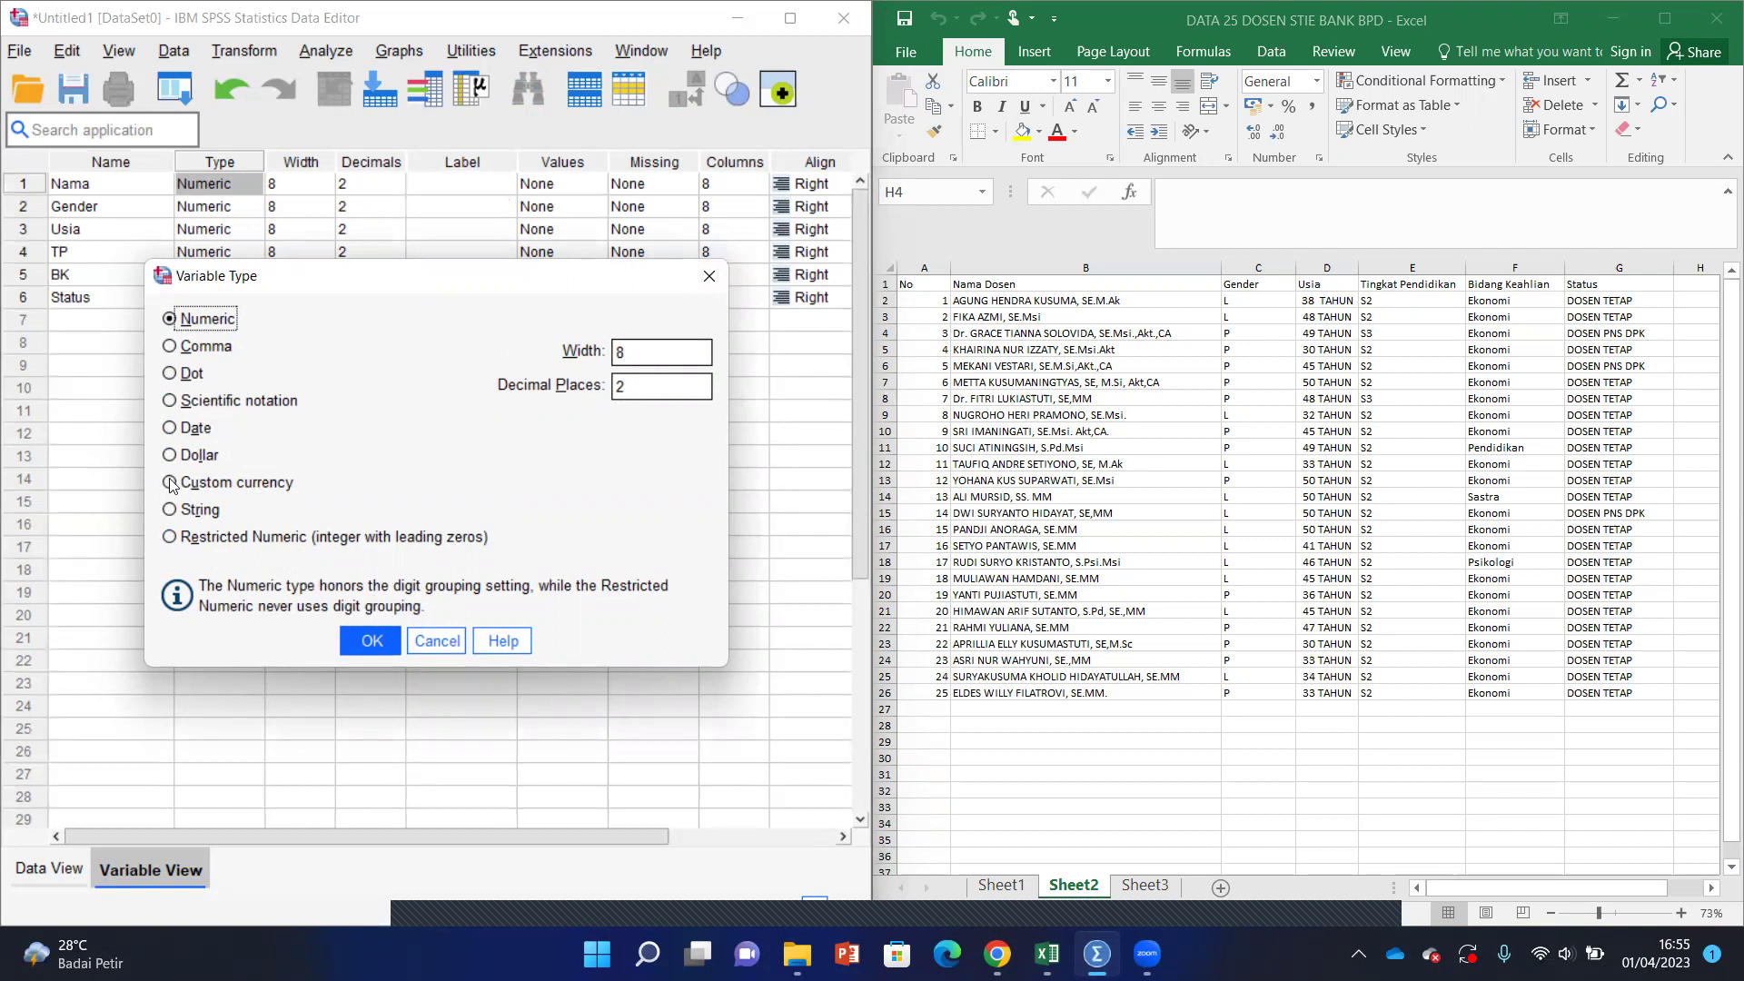
left_click(172, 510)
left_click(371, 639)
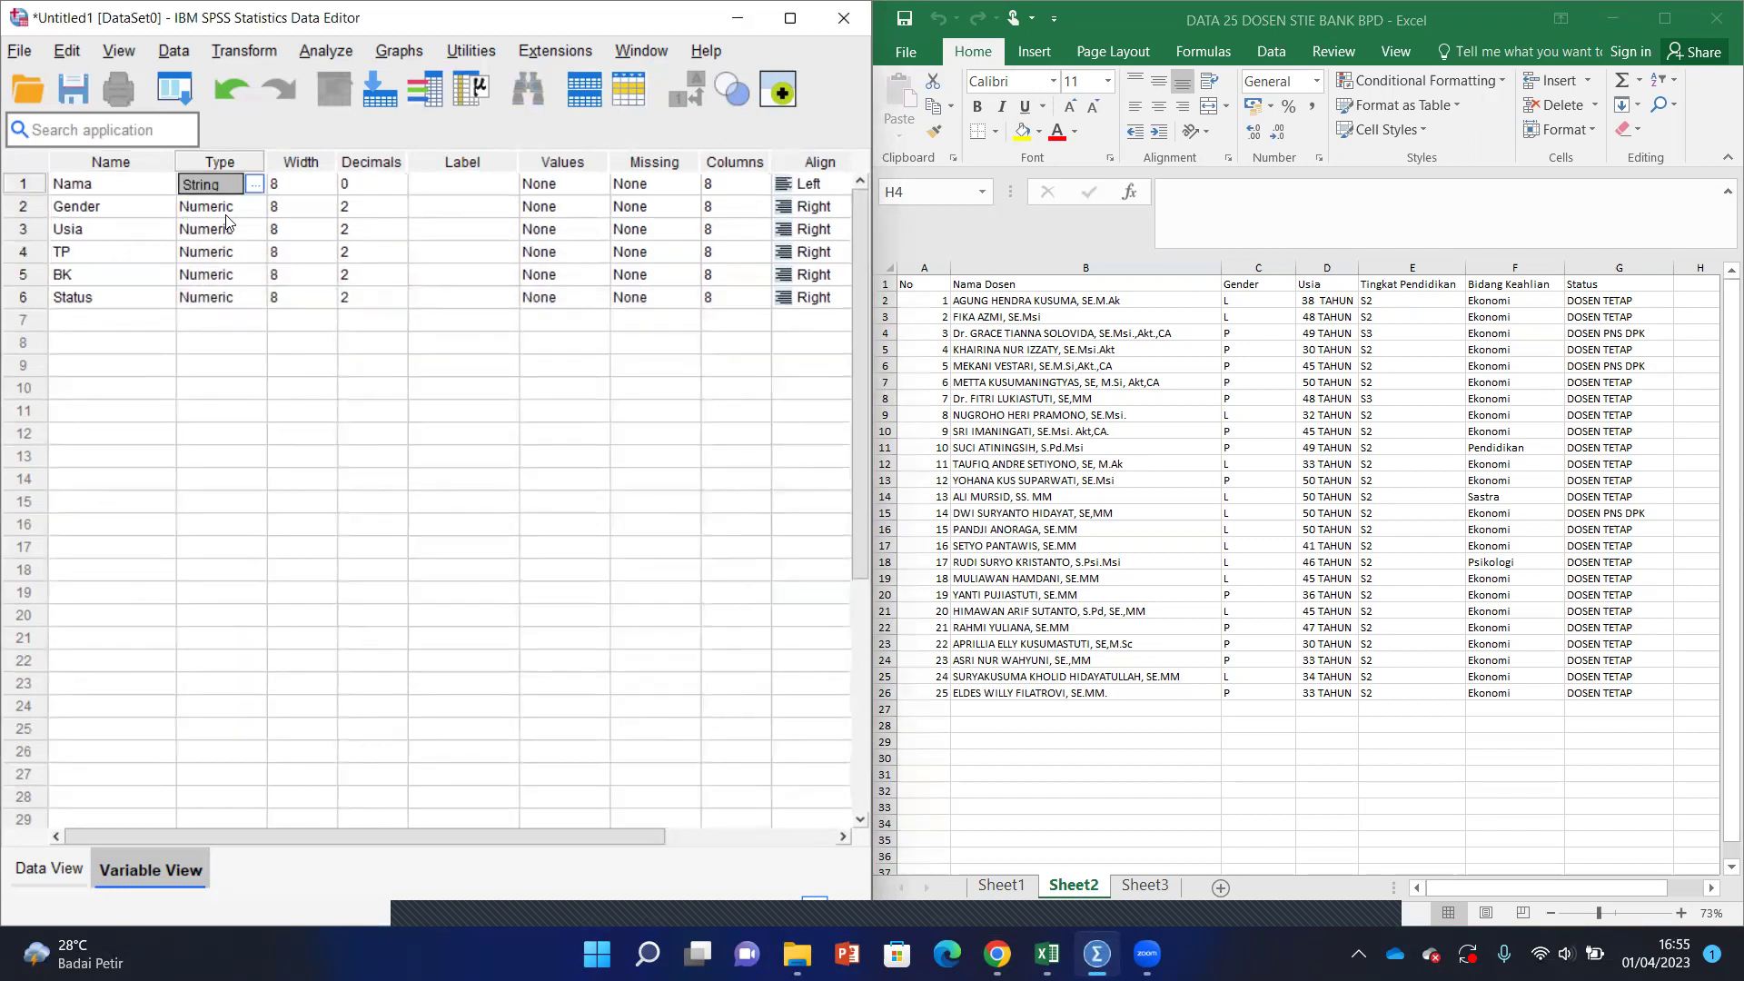
Step: Set the Nama variable's width to 35 and its label to Nama Dosen
left_click(300, 184)
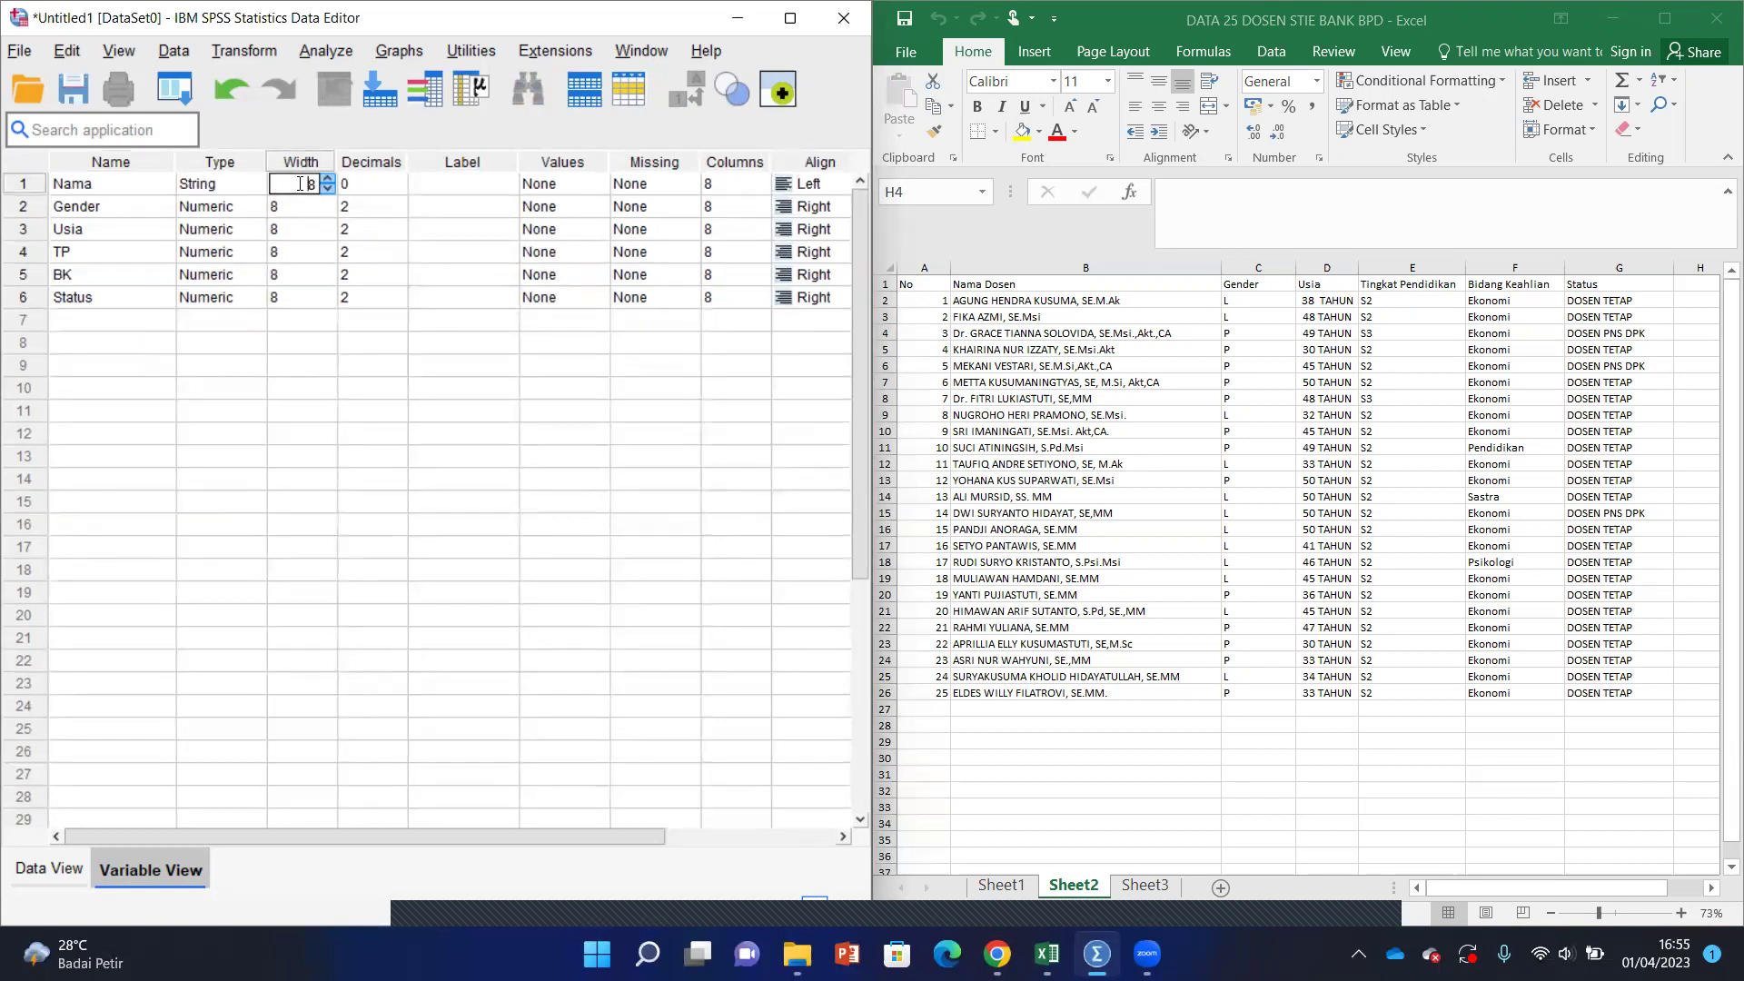
left_click_drag(316, 183, 287, 183)
type("35")
left_click(359, 184)
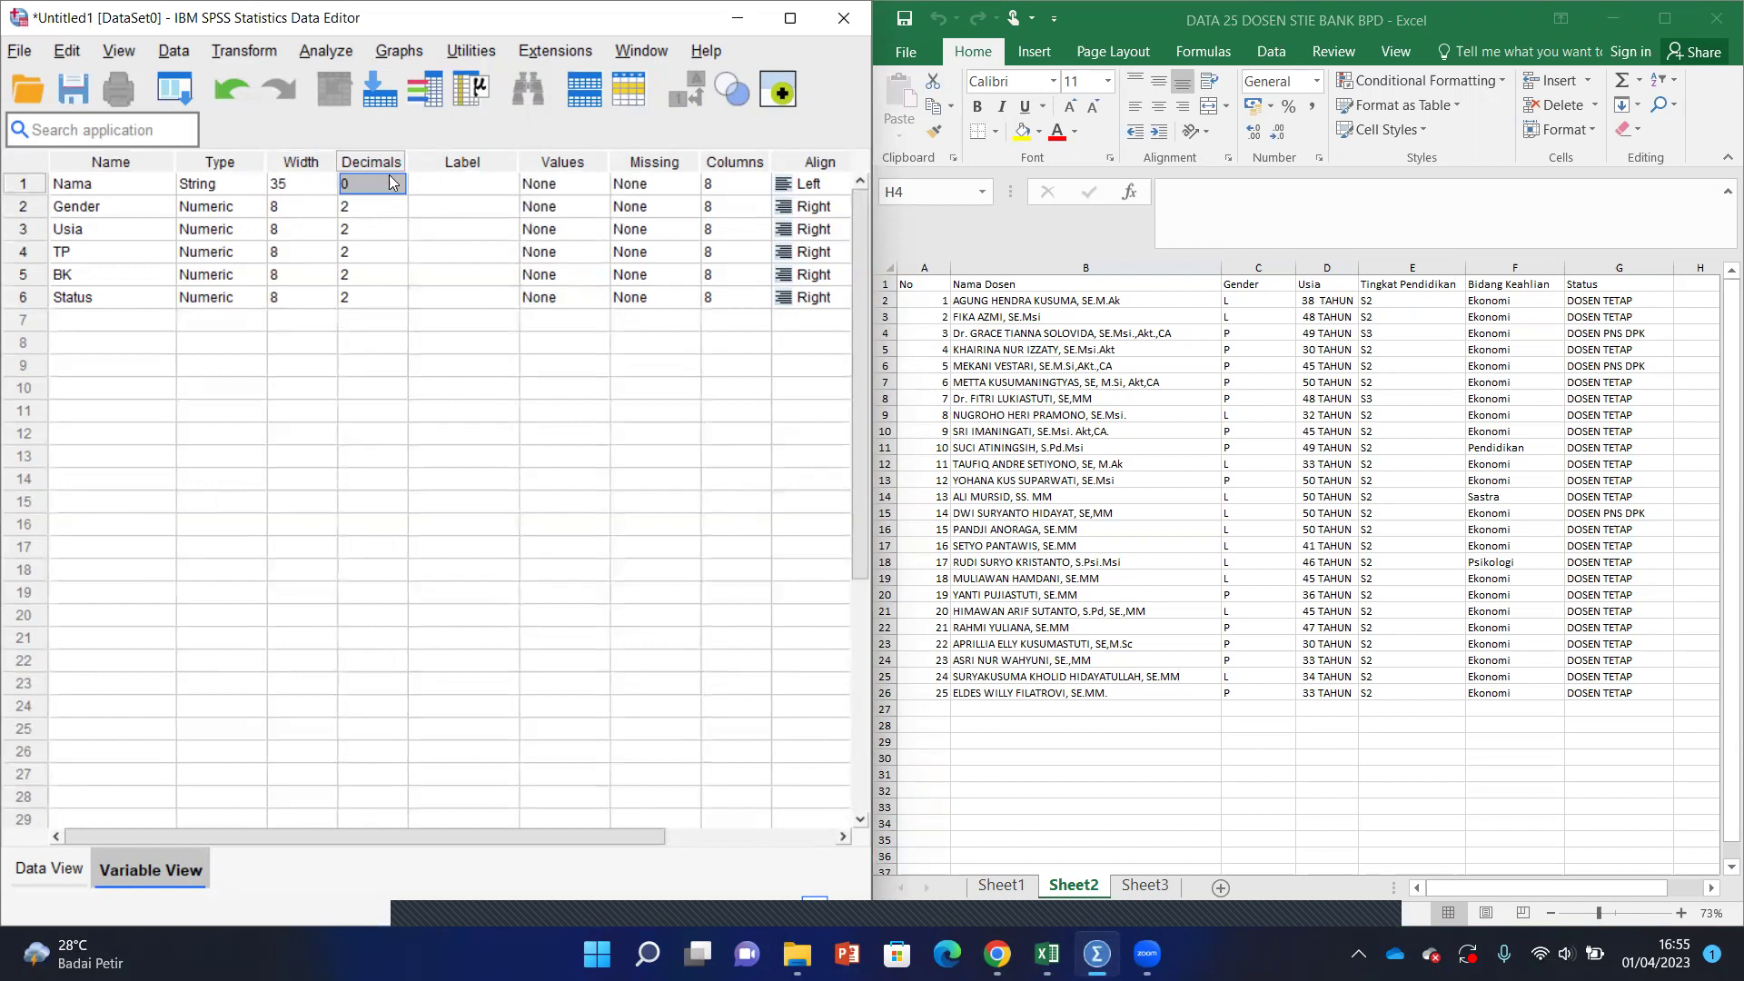
left_click(432, 181)
type("Na")
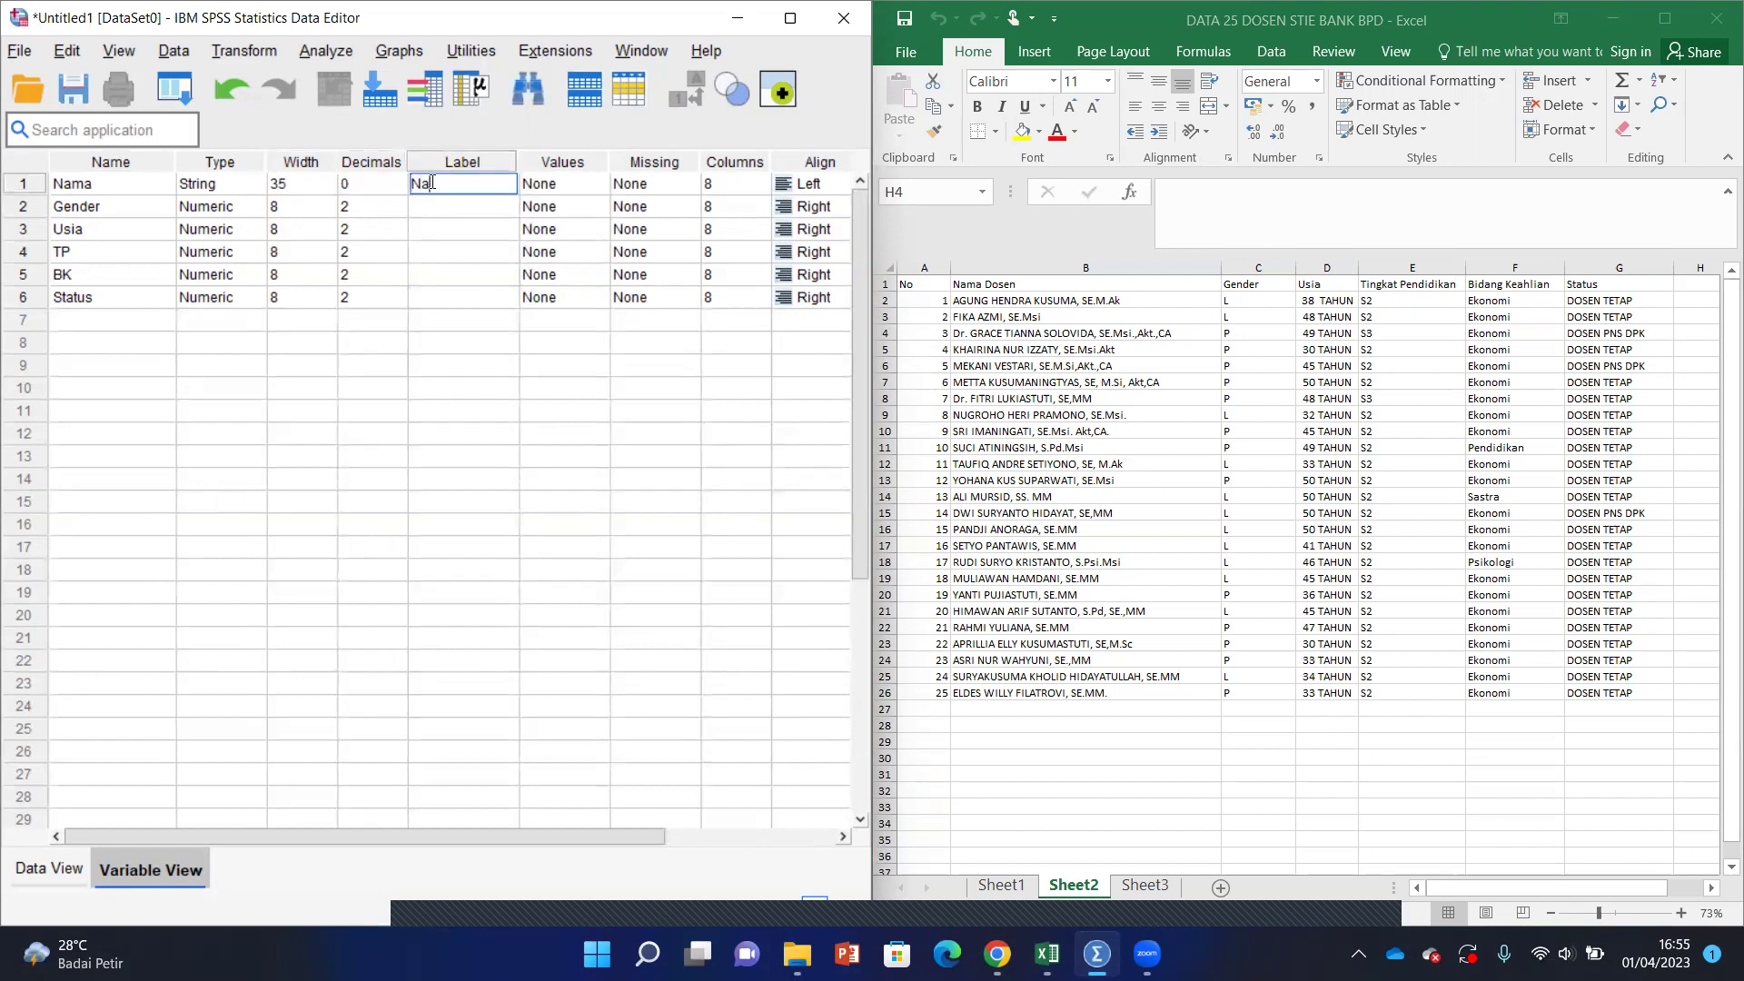
type("ma Dosen")
left_click(555, 192)
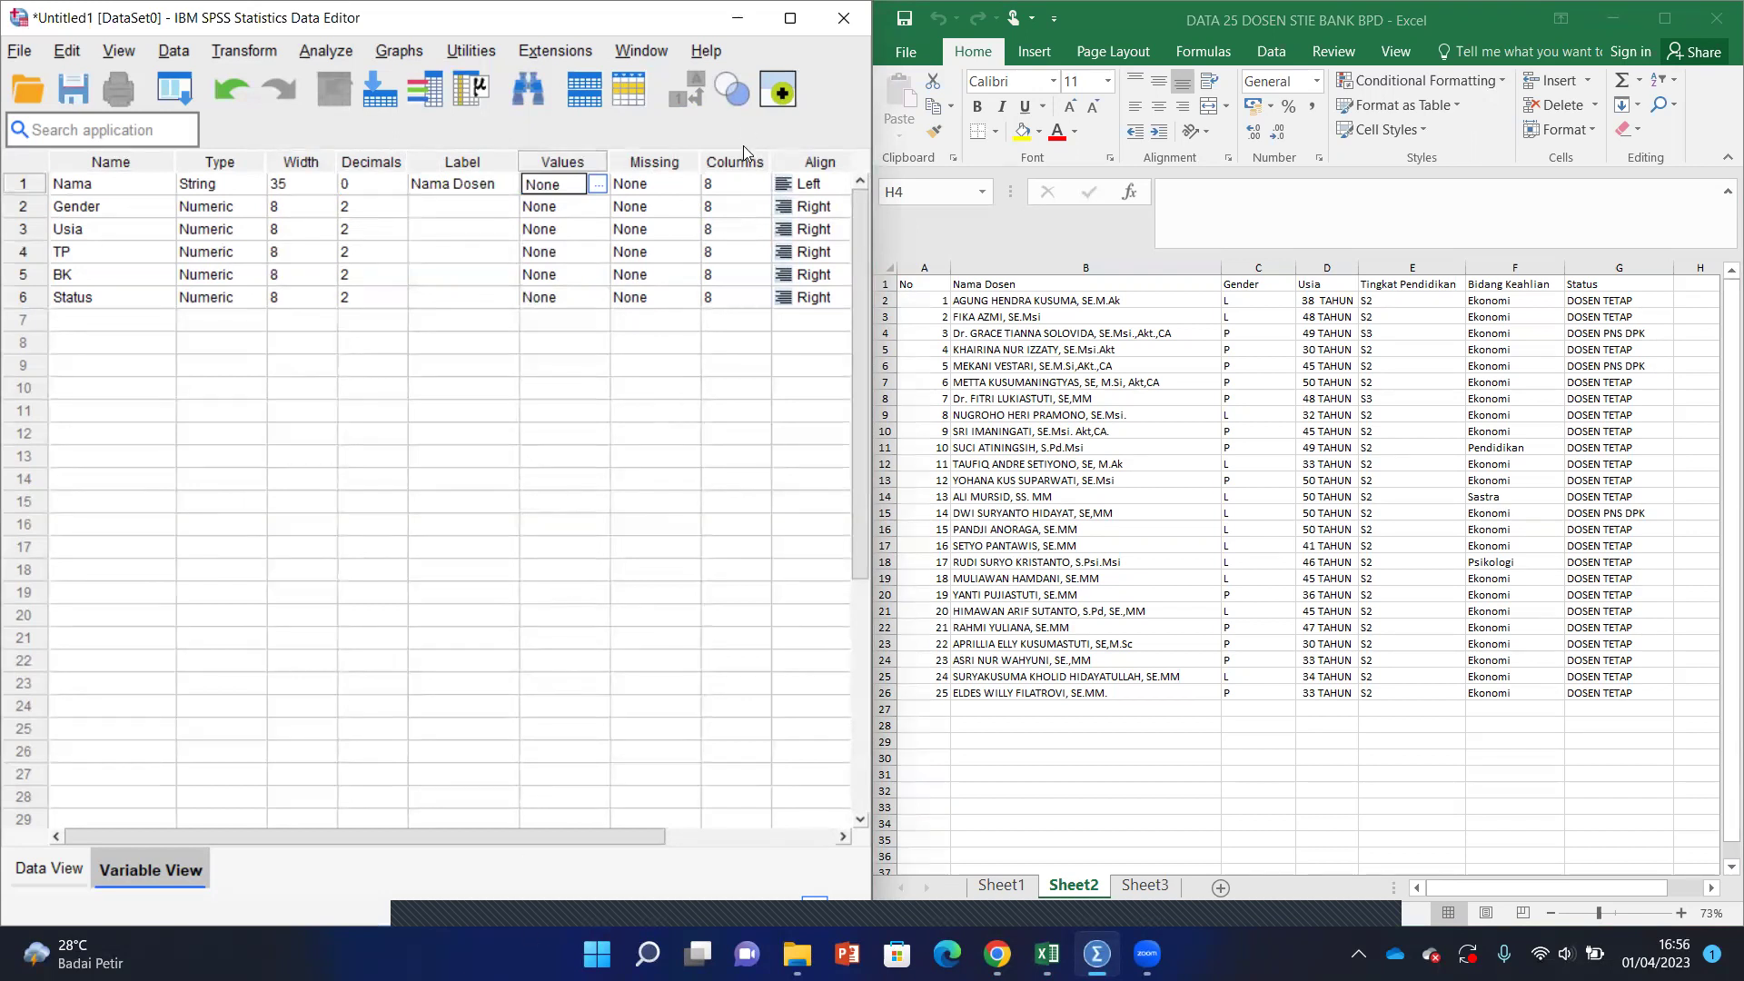
Step: Set the Nama variable's column width to 35 and its alignment to Left
left_click(744, 182)
double_click(751, 183)
type("35")
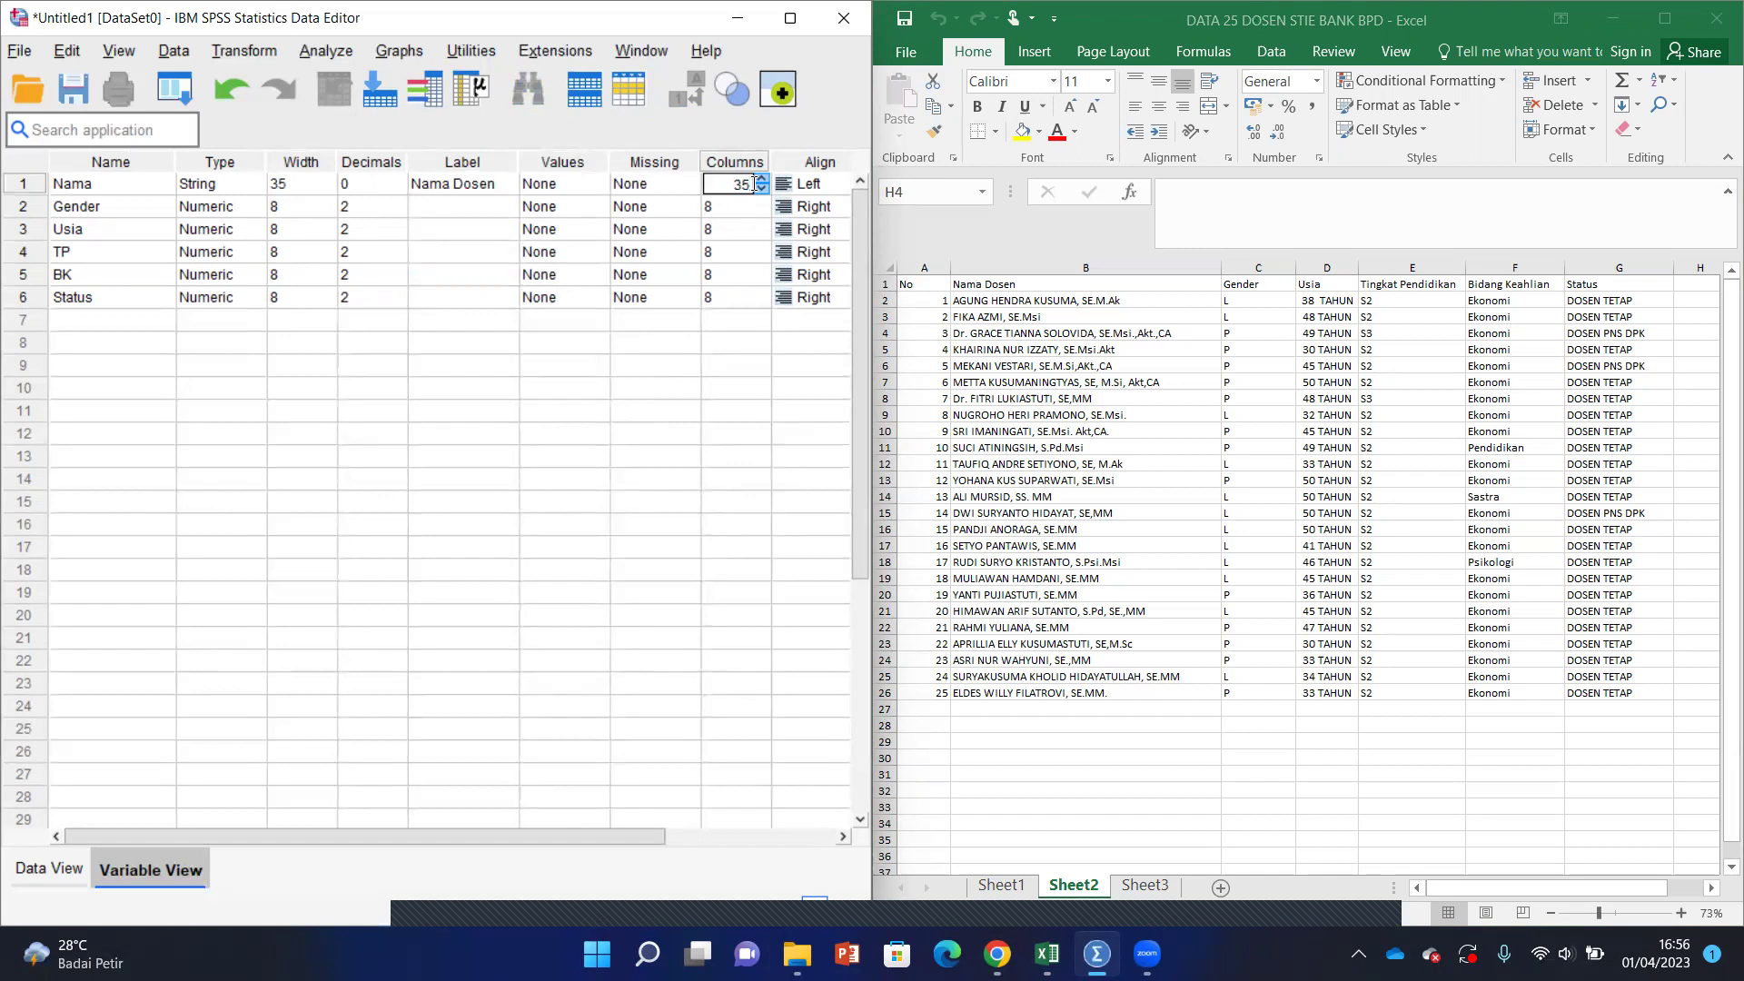
left_click(814, 185)
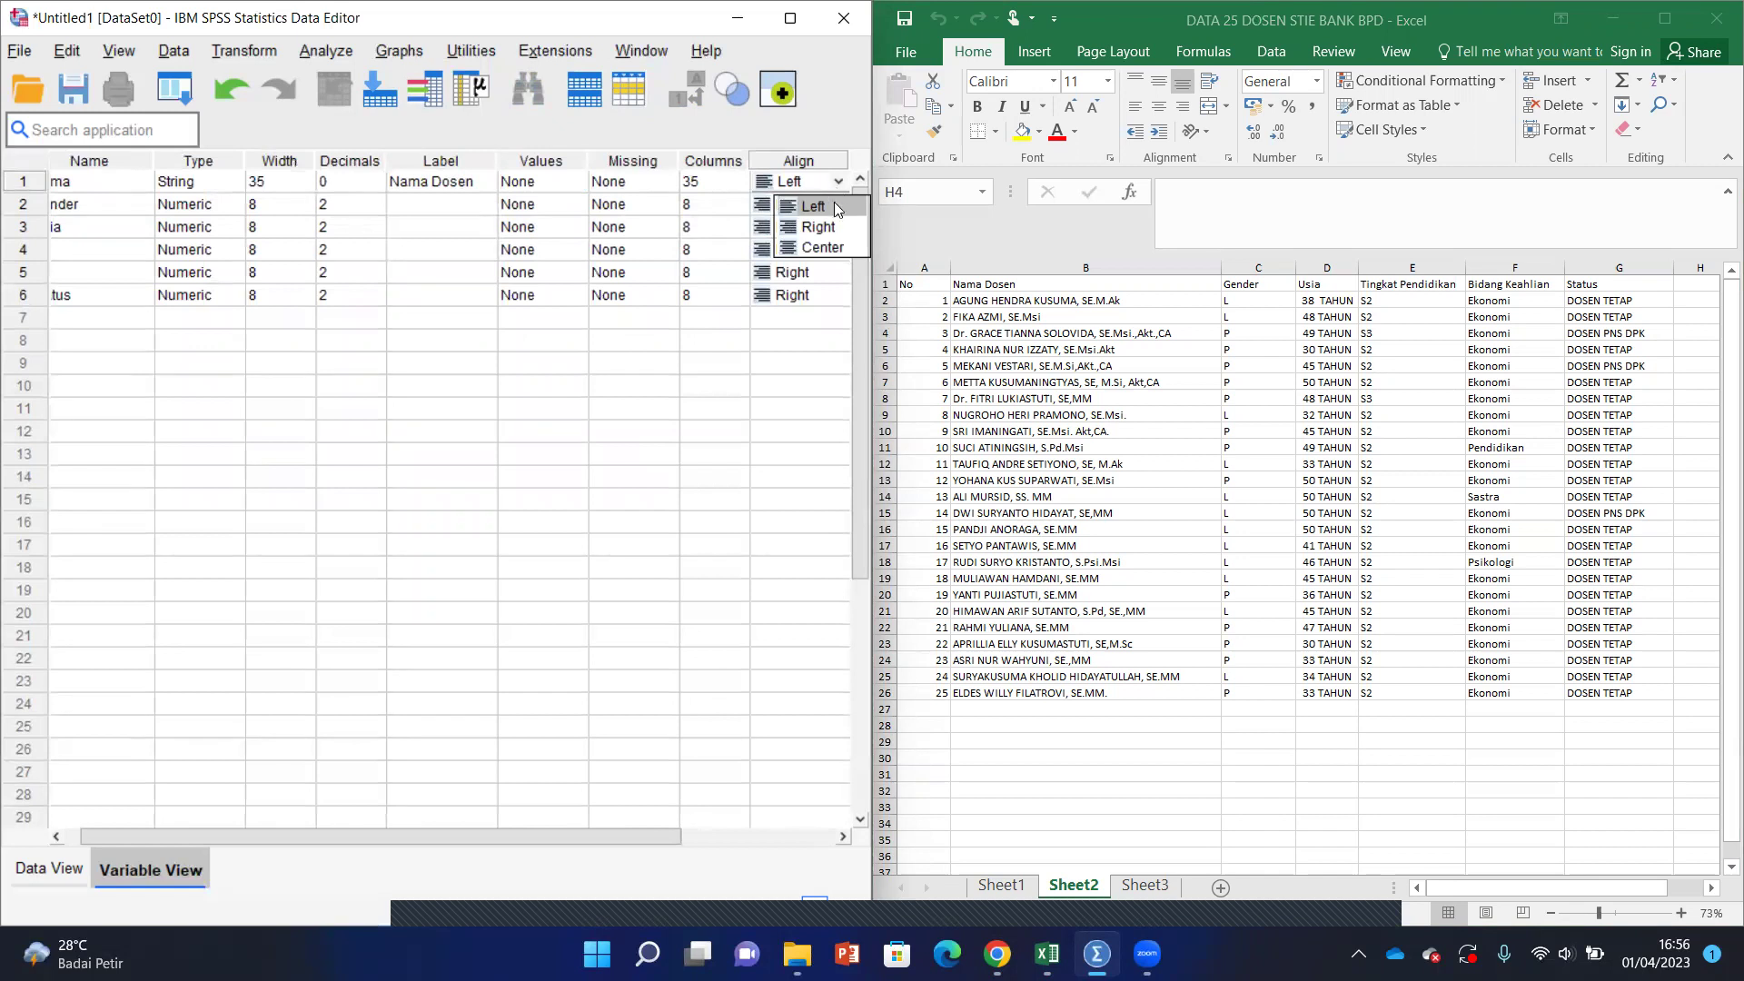
left_click(832, 207)
Step: Change the type of the Gender variable to String
left_click_drag(629, 839, 803, 839)
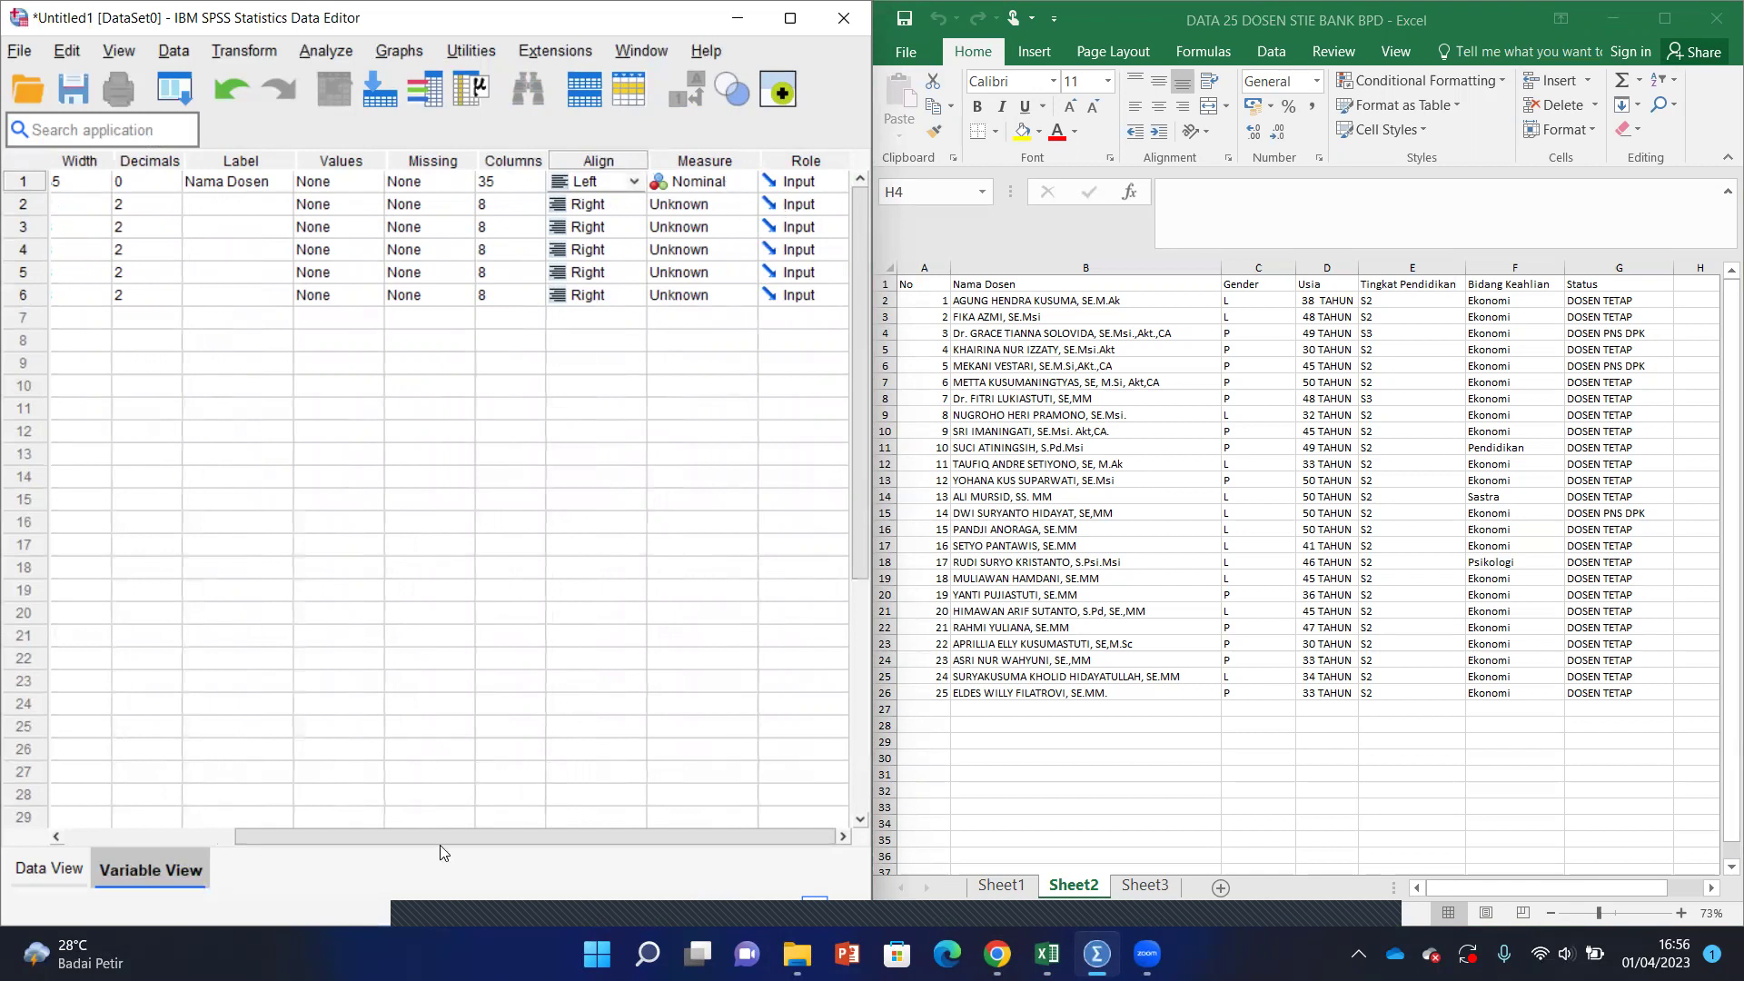
left_click_drag(434, 838, 238, 828)
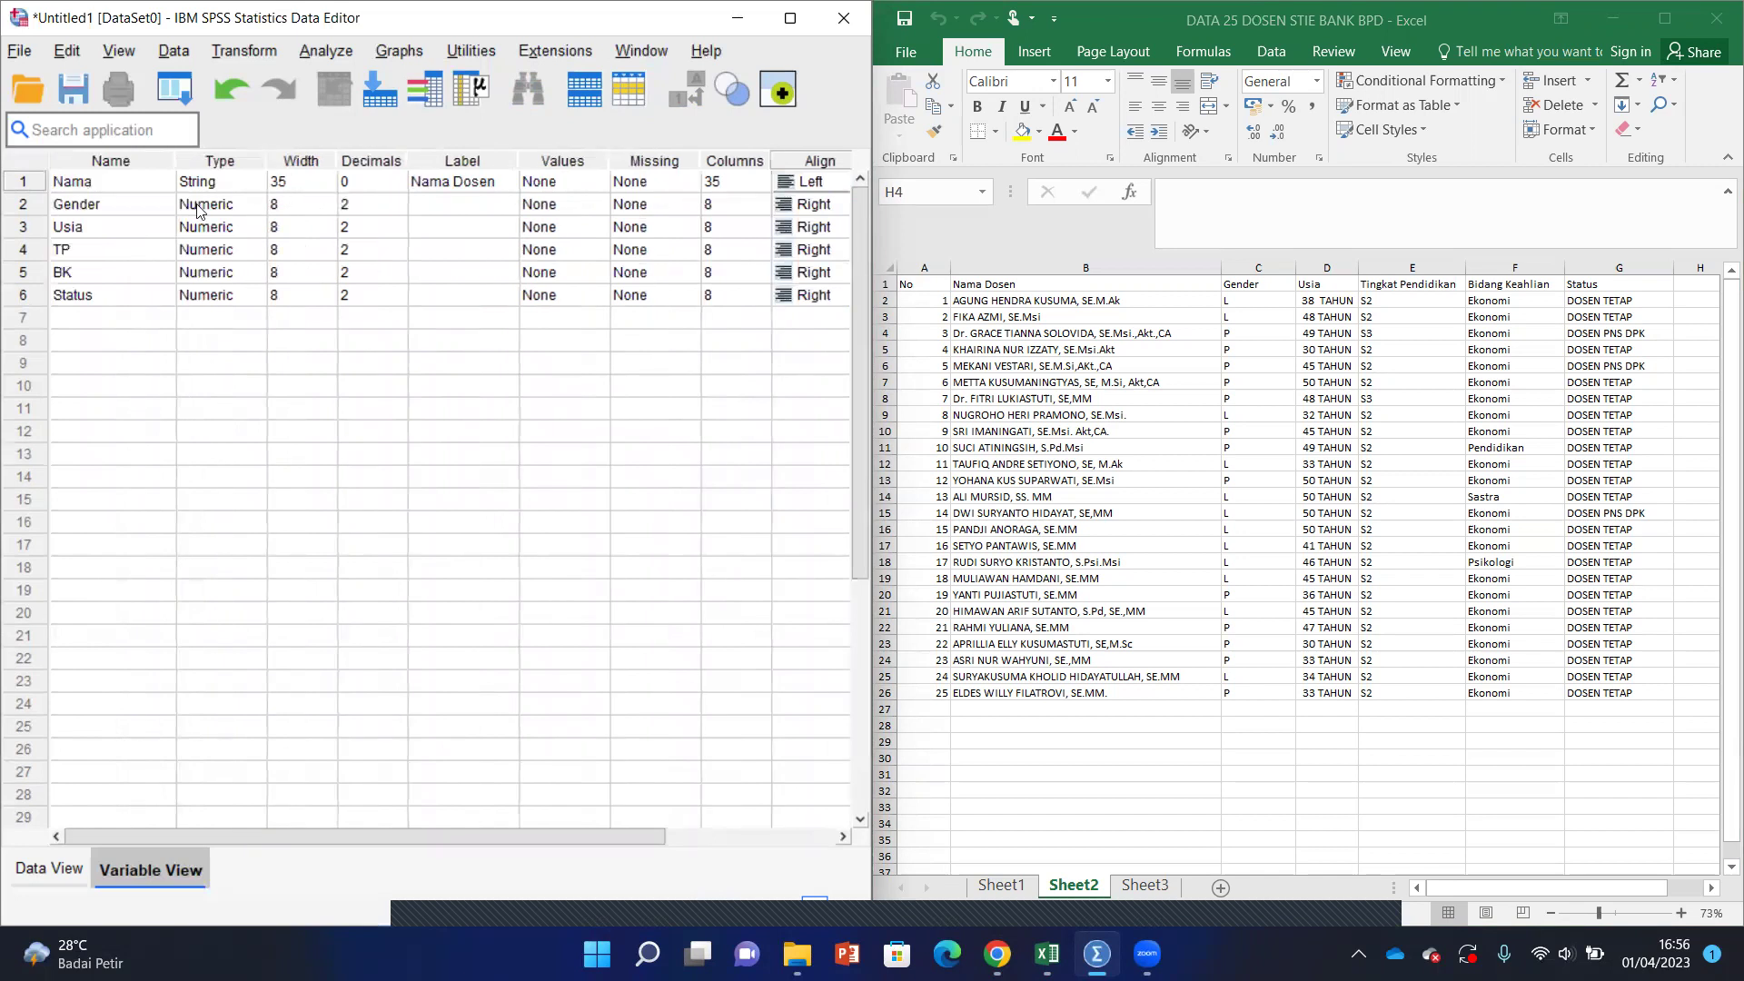
left_click(246, 205)
left_click(252, 205)
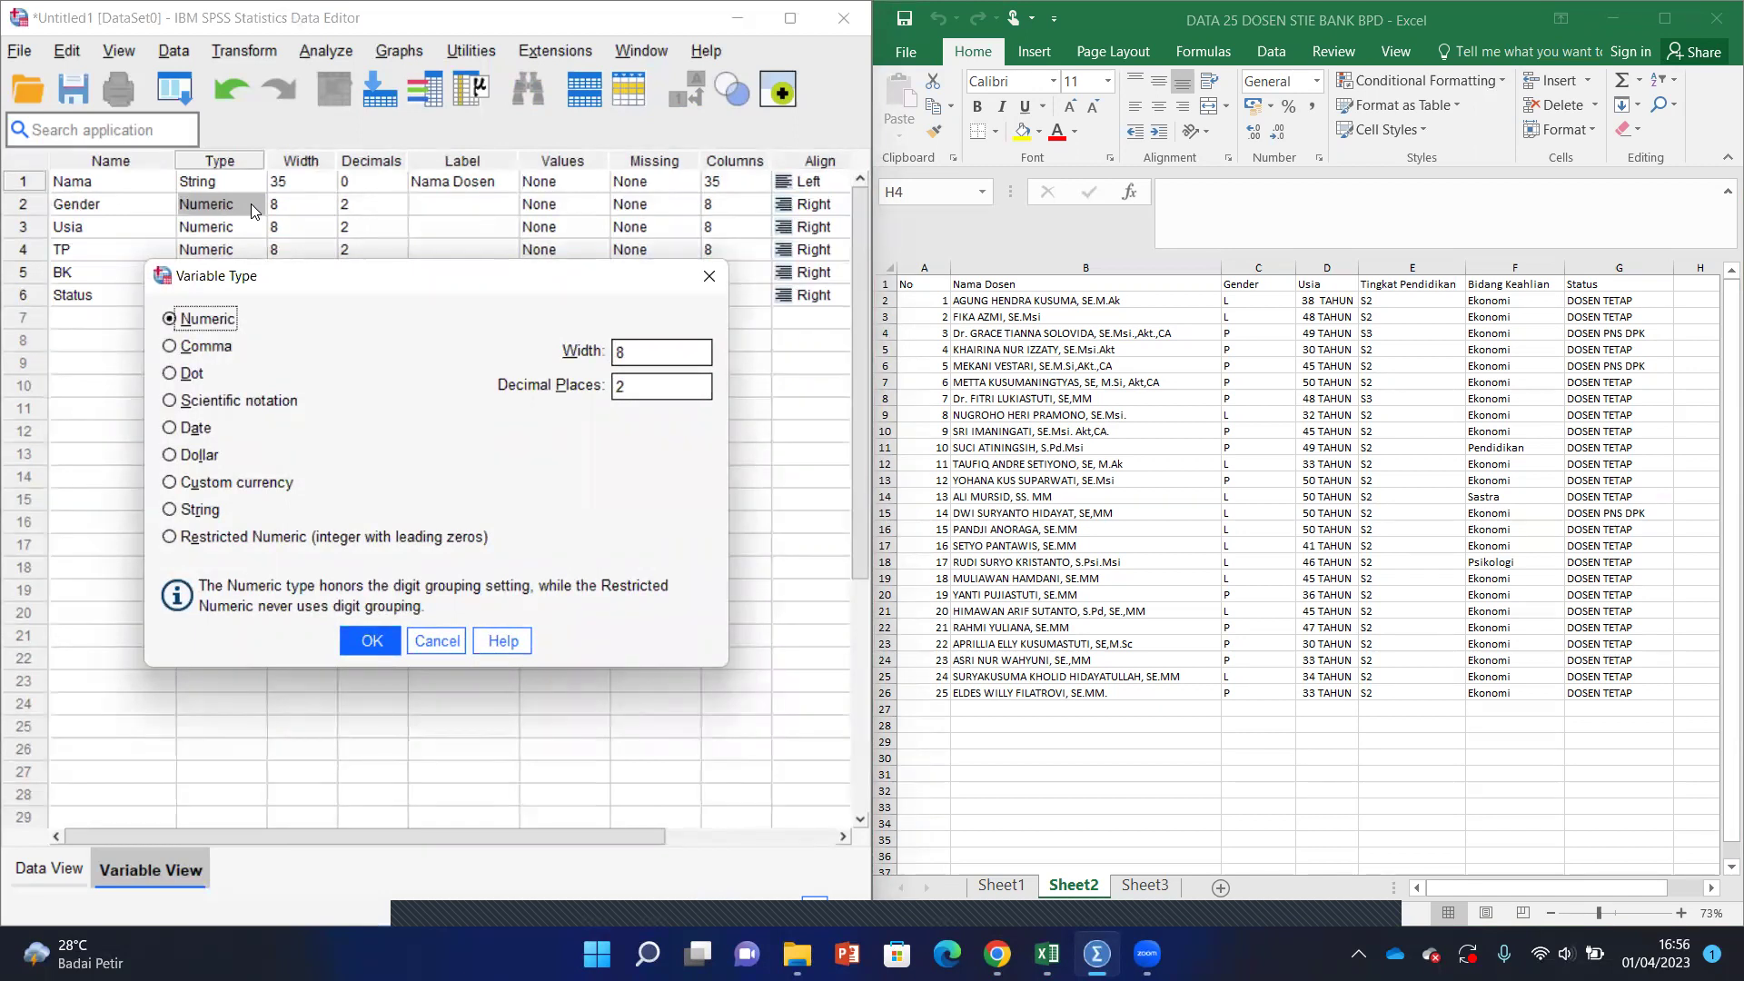
left_click(184, 511)
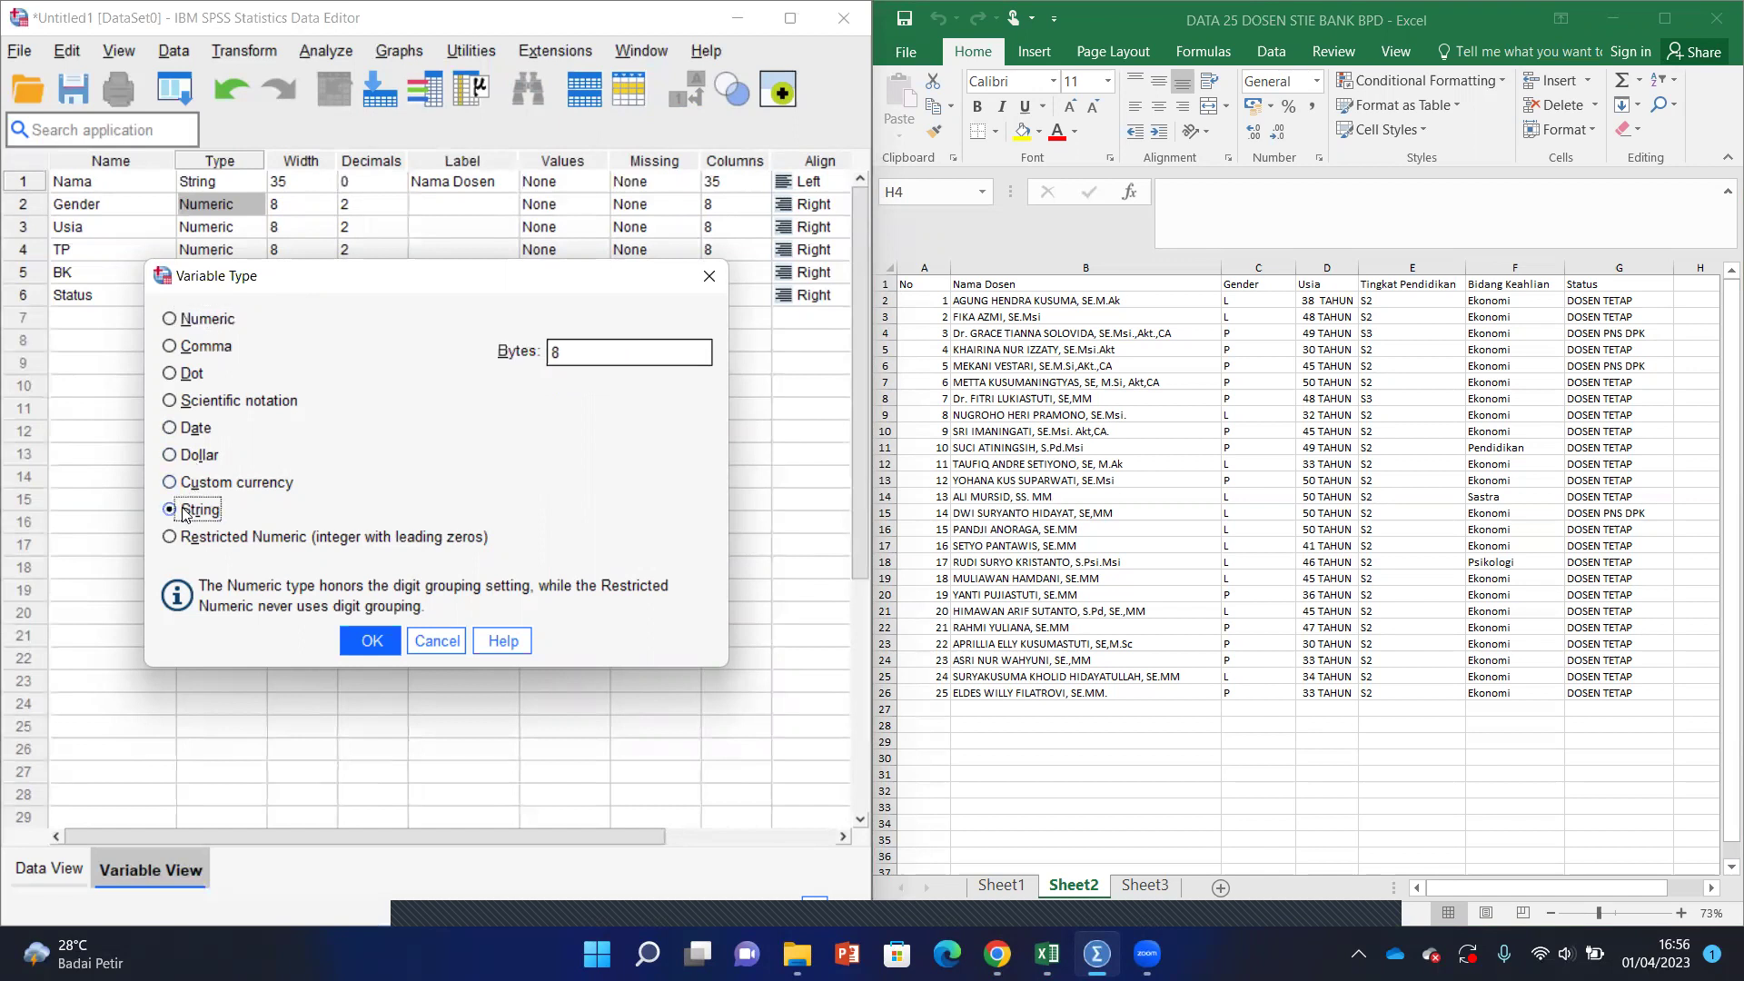
left_click(366, 647)
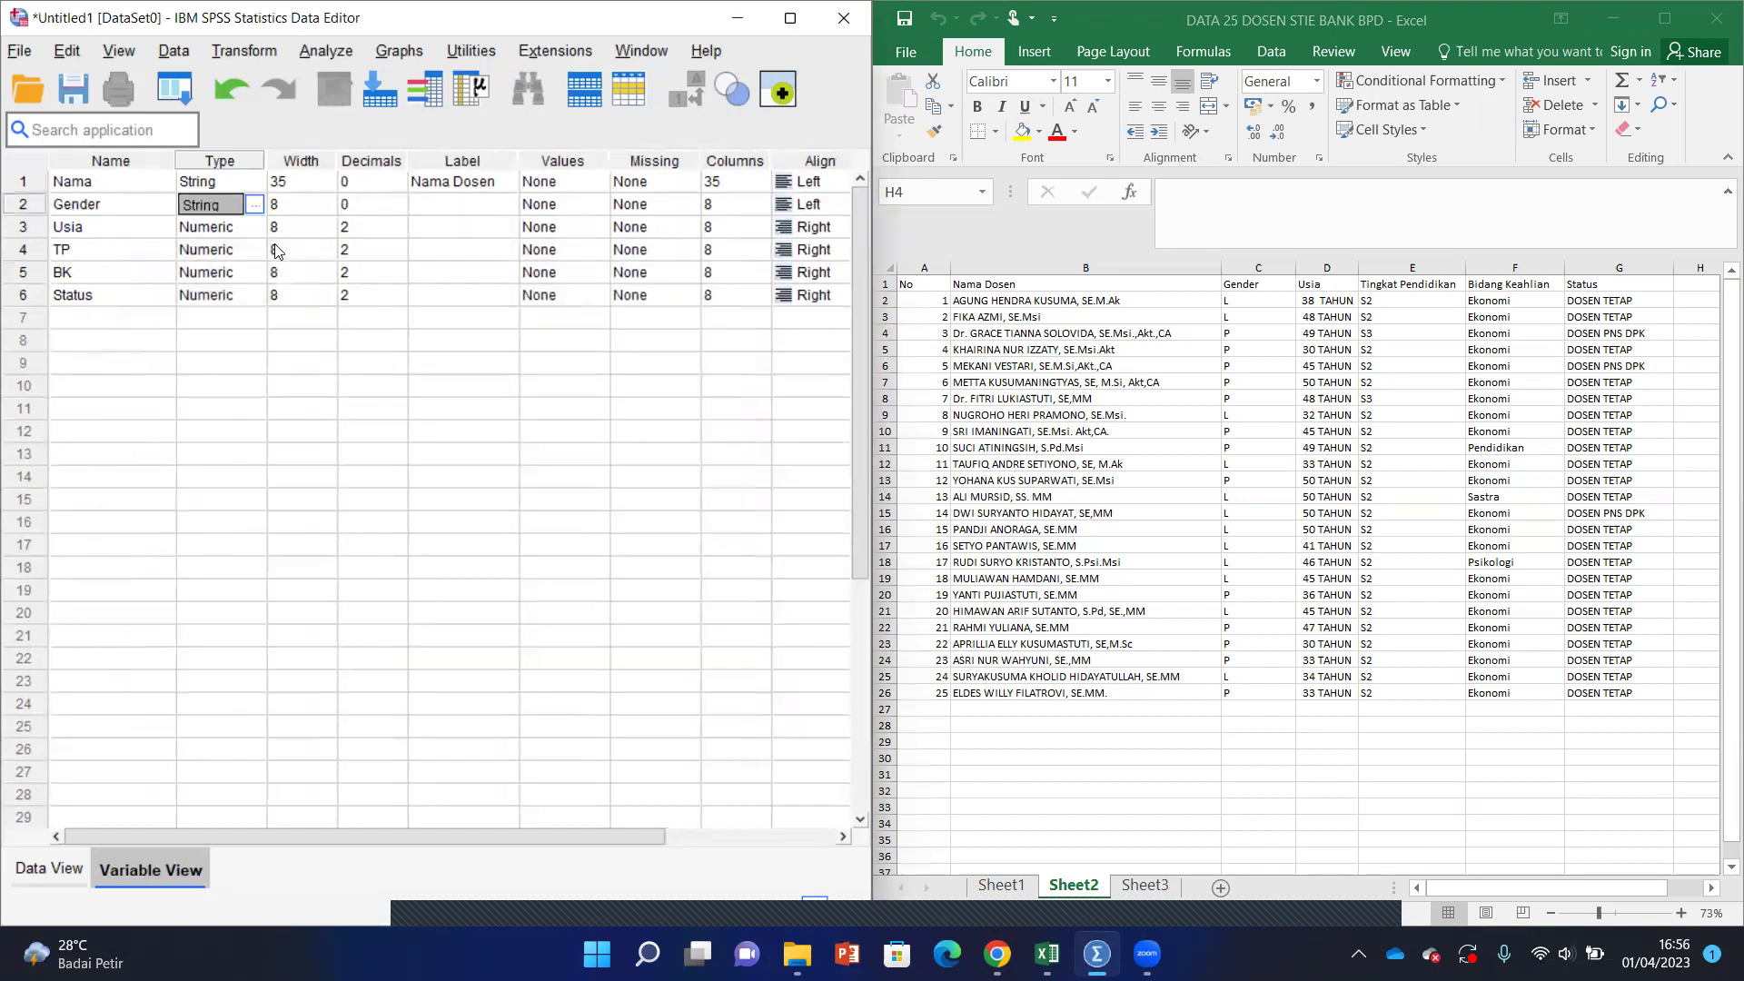
Step: Set the Gender variable's label to Jenis Kelamin
left_click(283, 206)
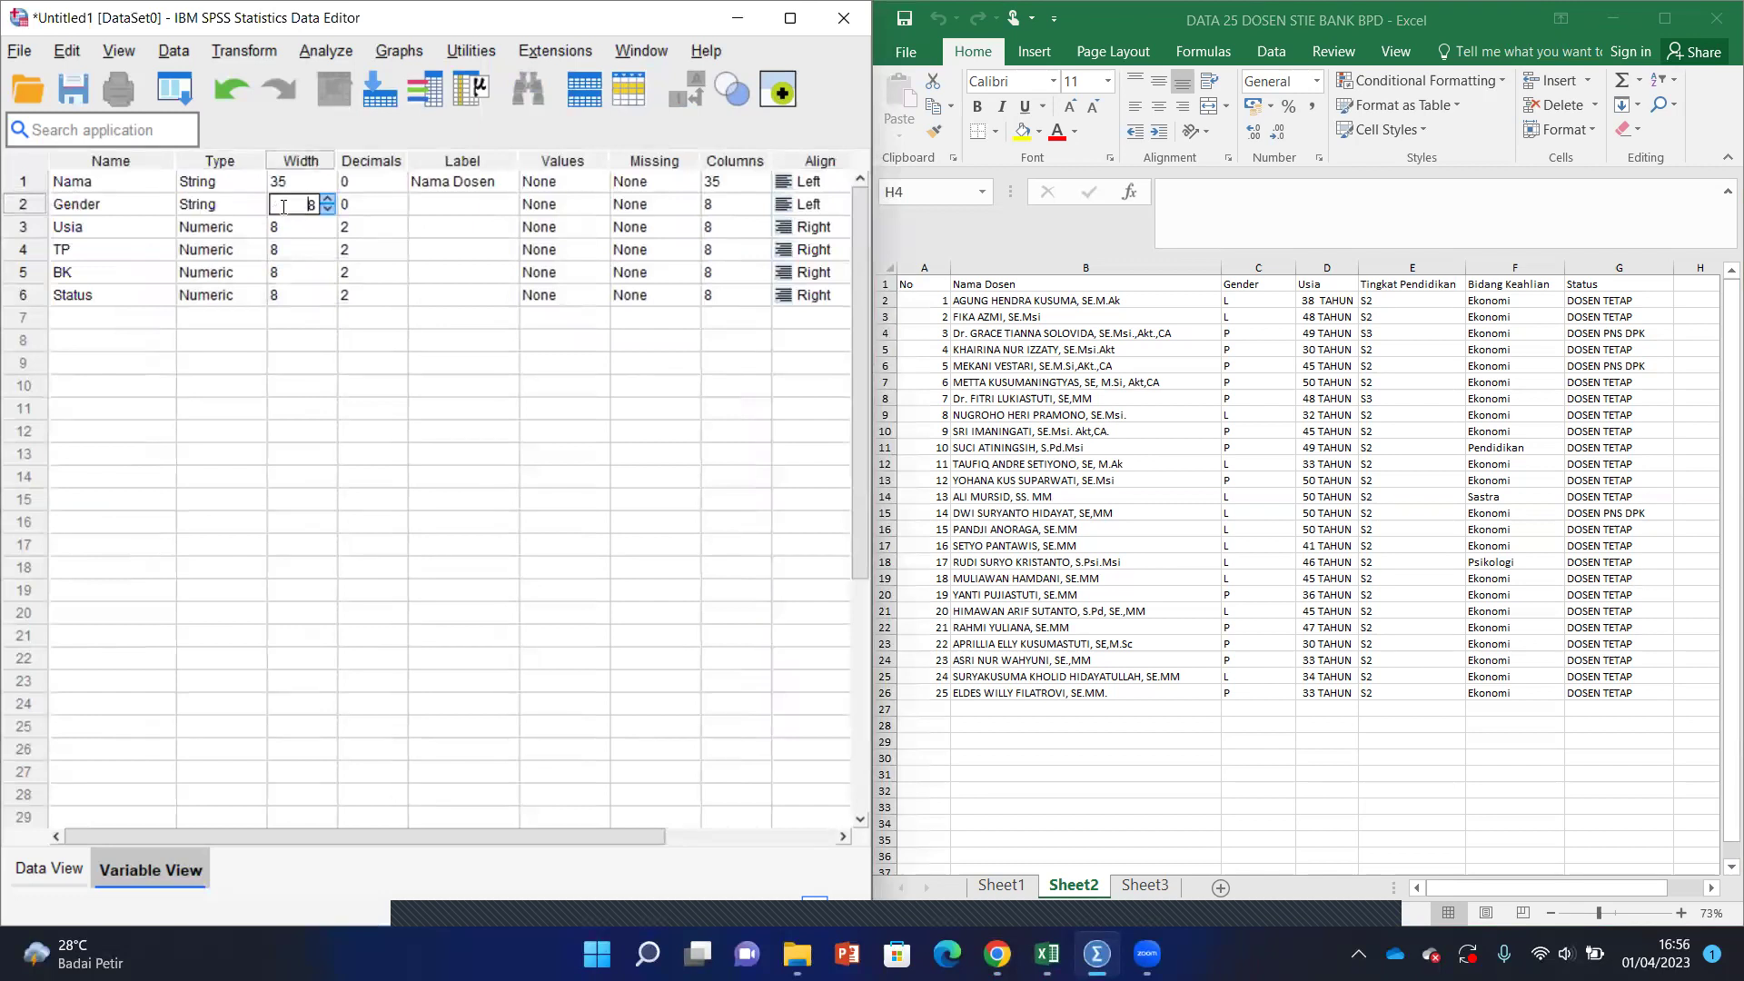
left_click(376, 210)
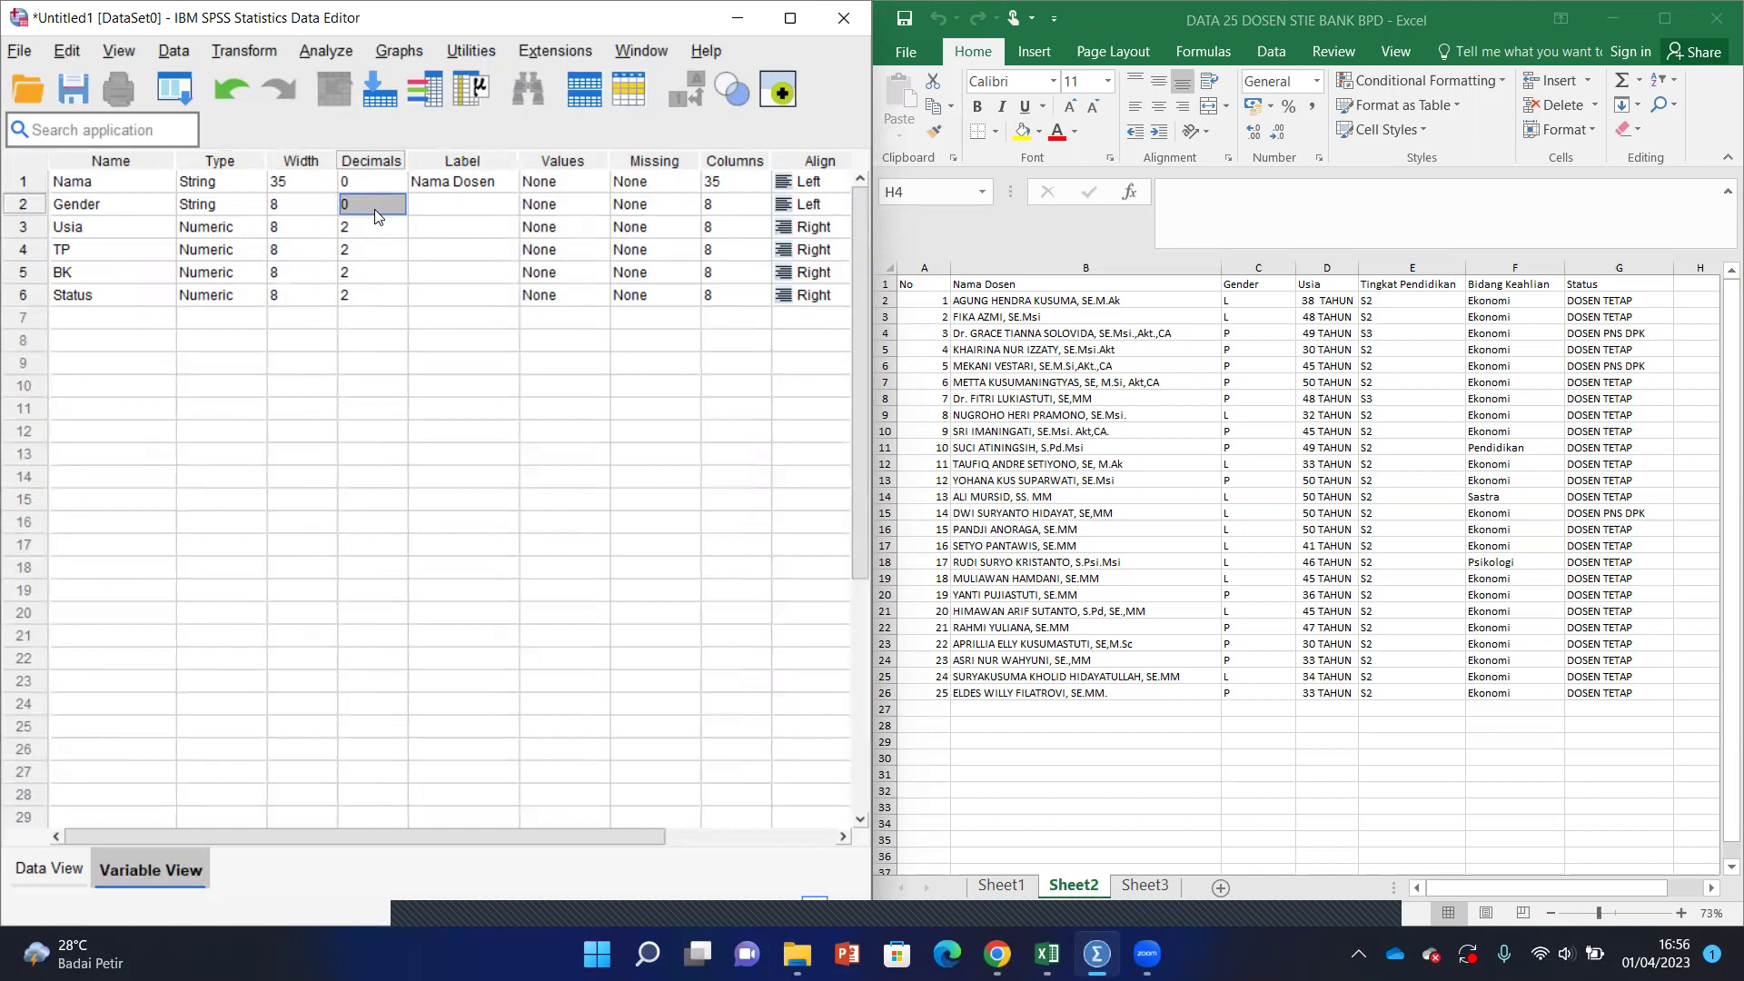
left_click(438, 208)
type("Jenis Kelamin")
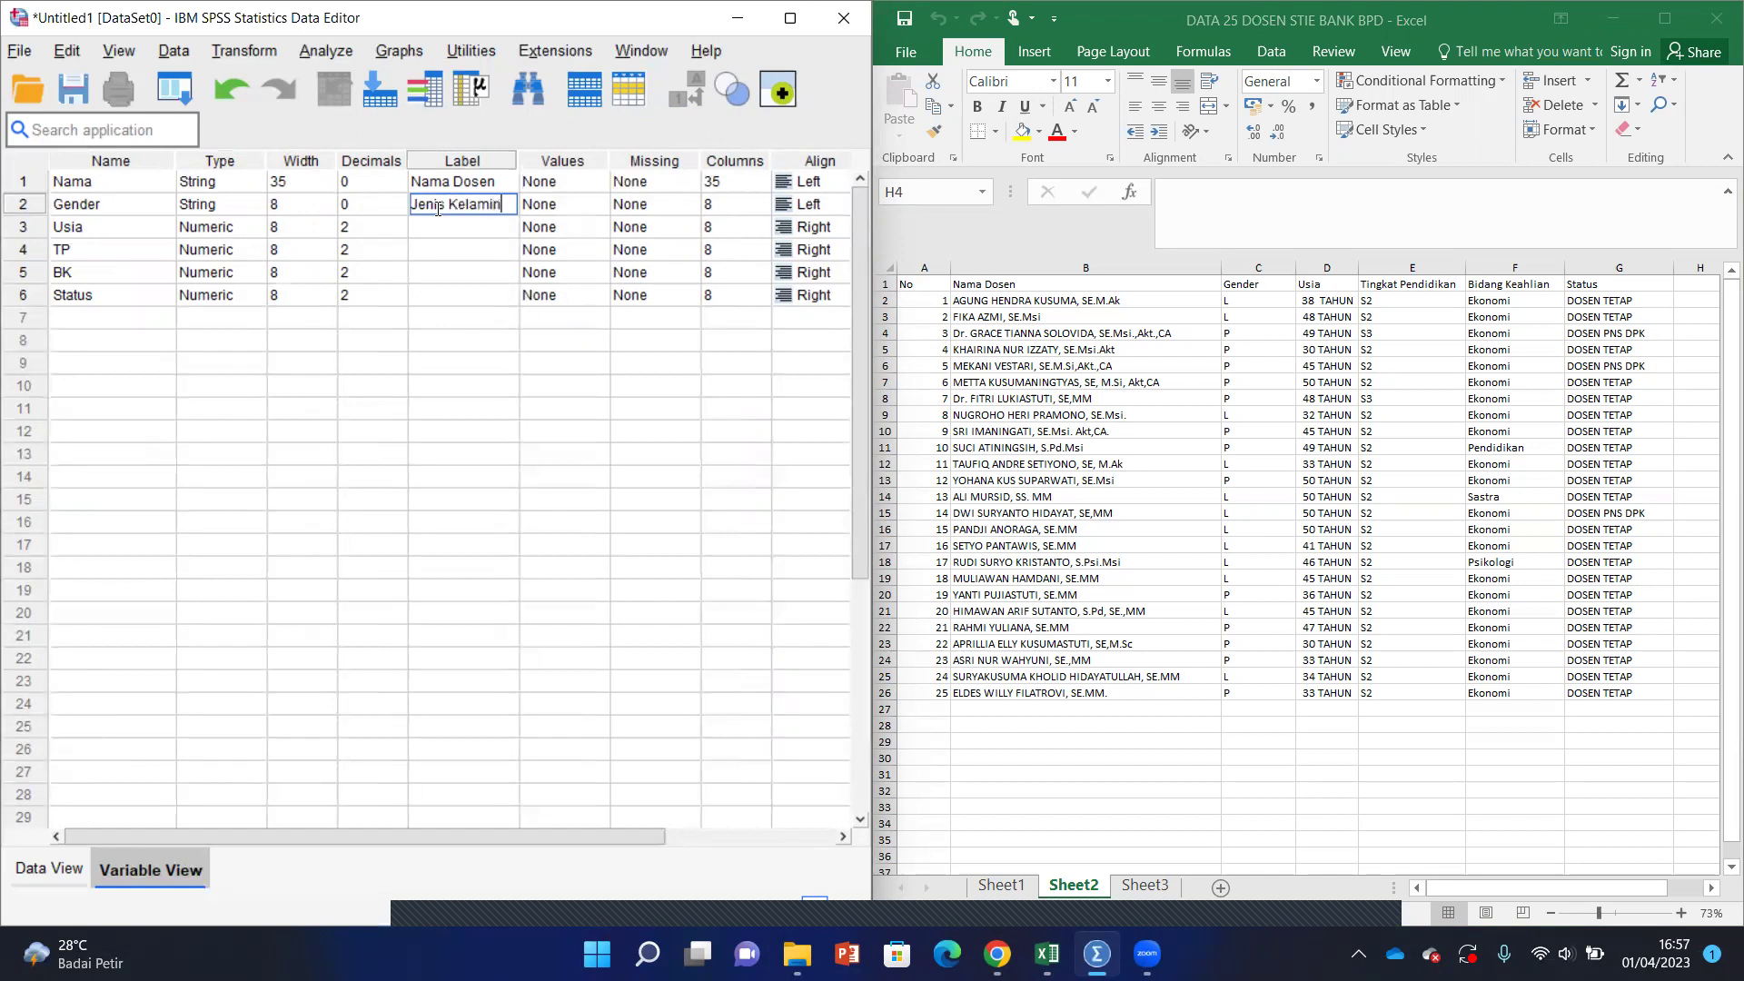
Step: Create two value label rows for the Gender variable and define value 1 as Perempuan
left_click(593, 205)
left_click(592, 205)
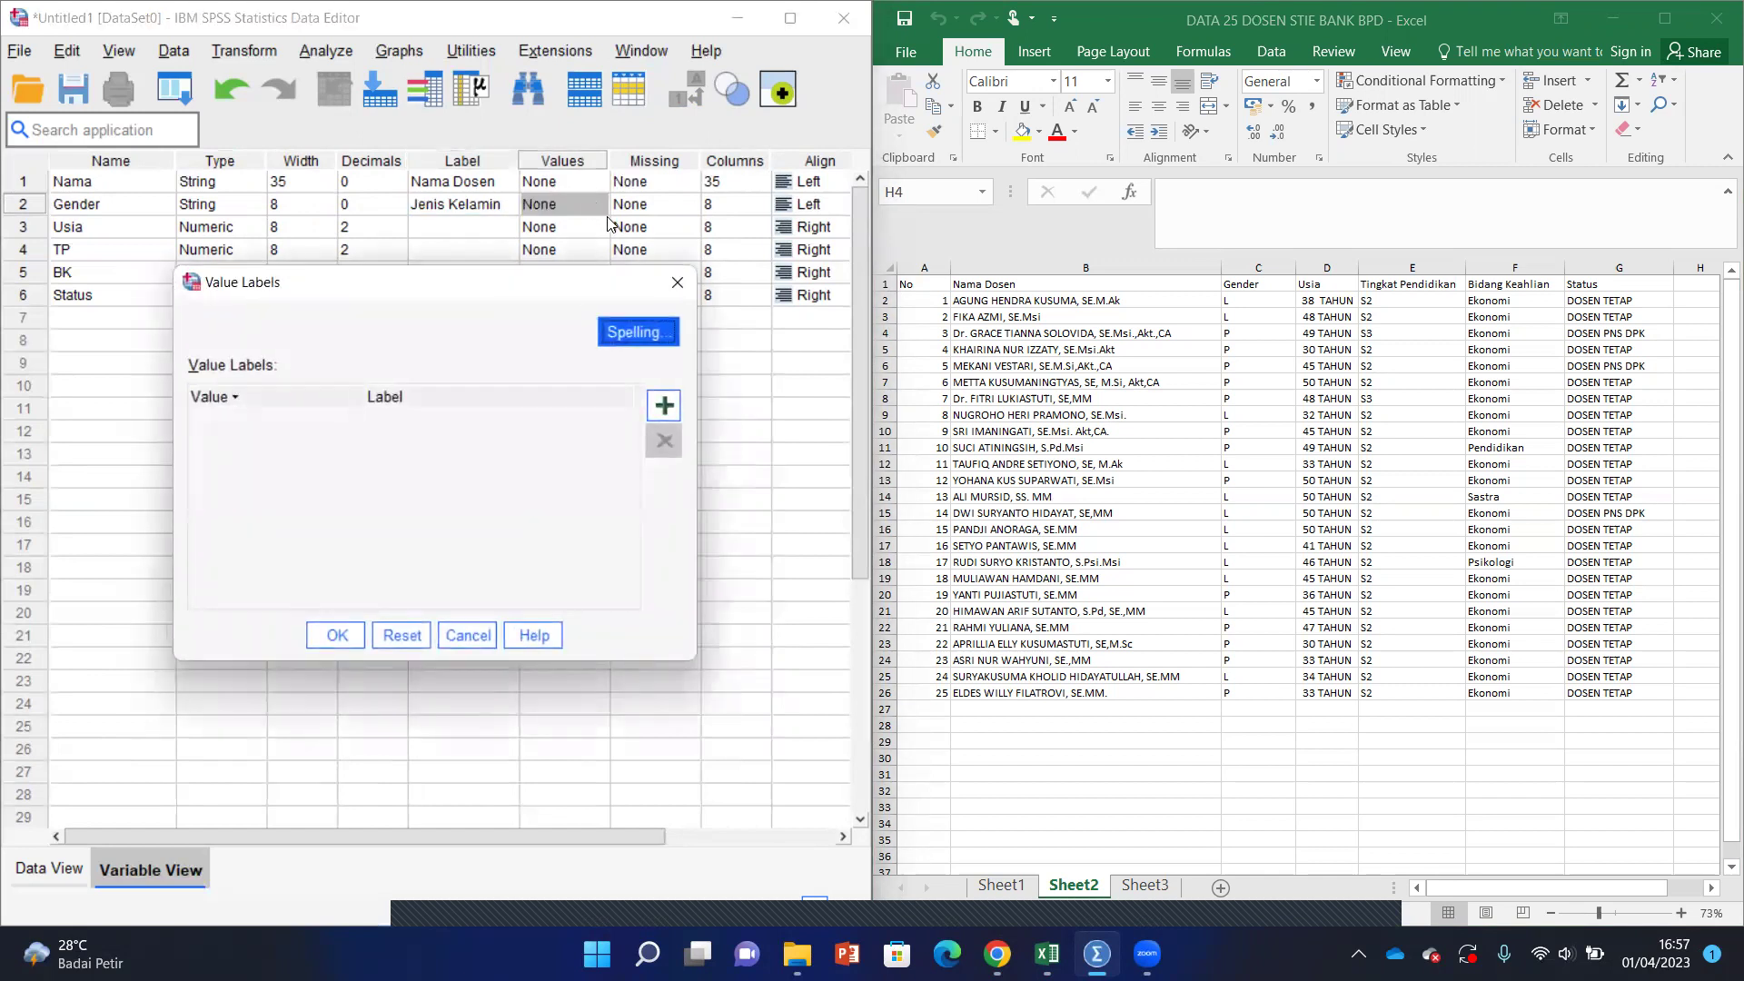
left_click(662, 406)
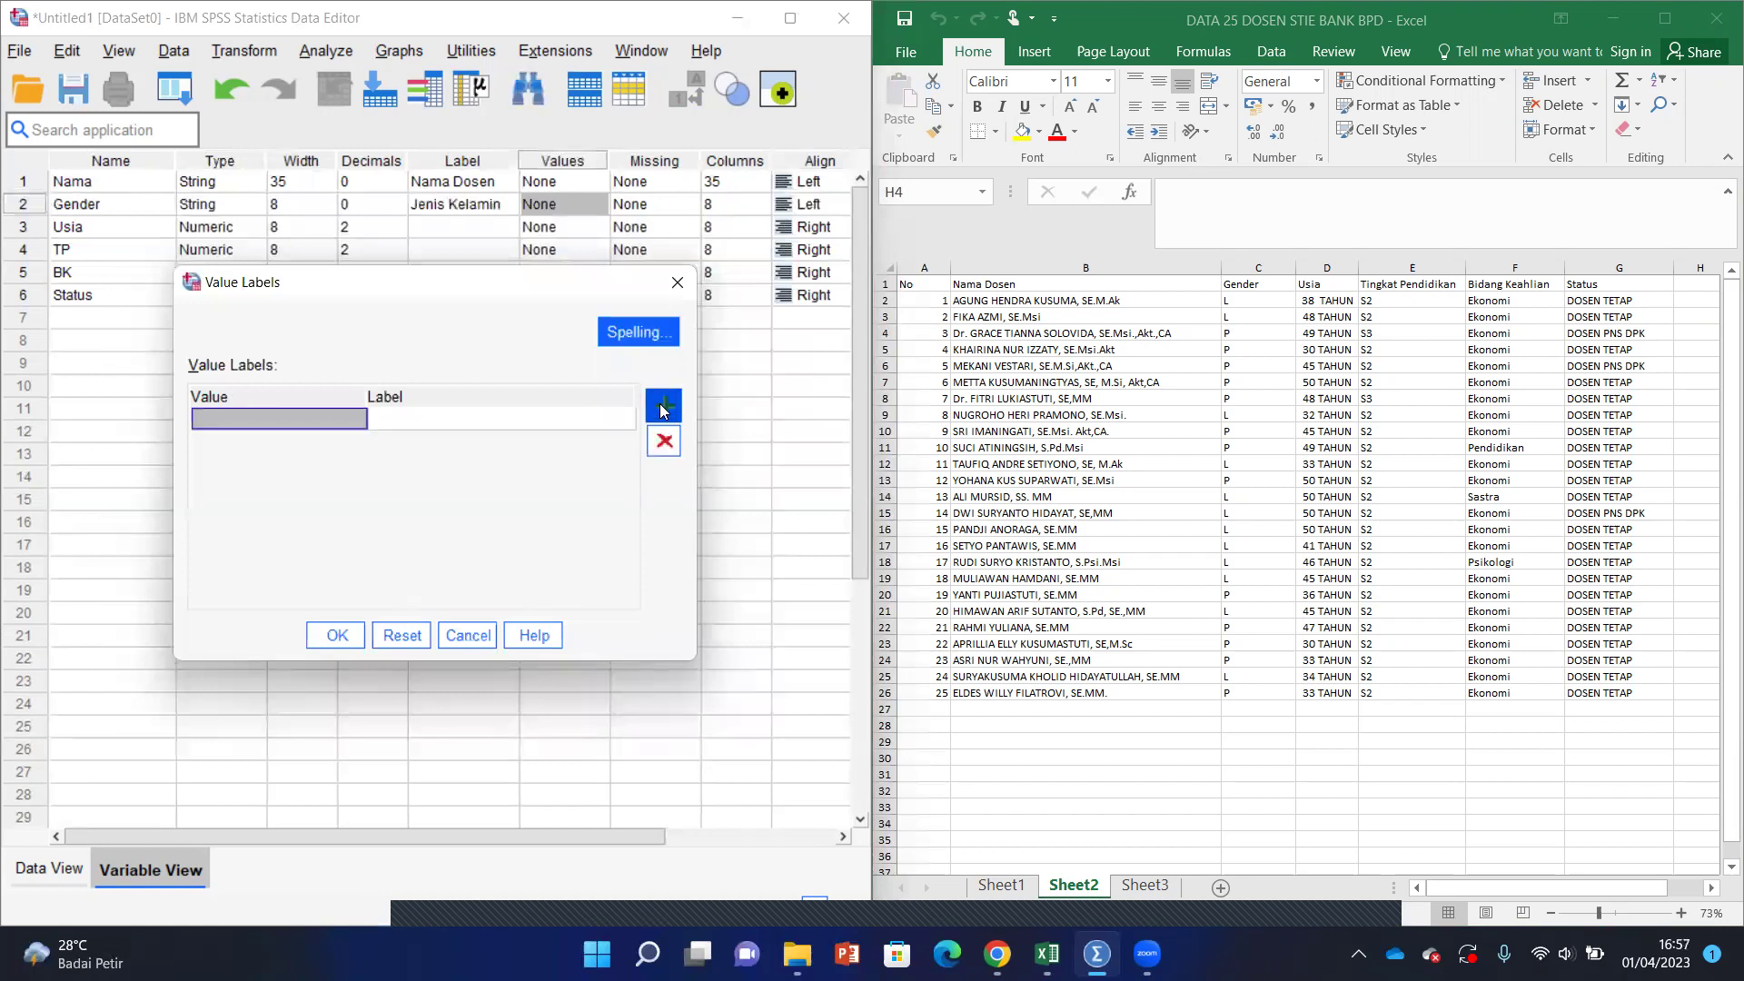
left_click(662, 406)
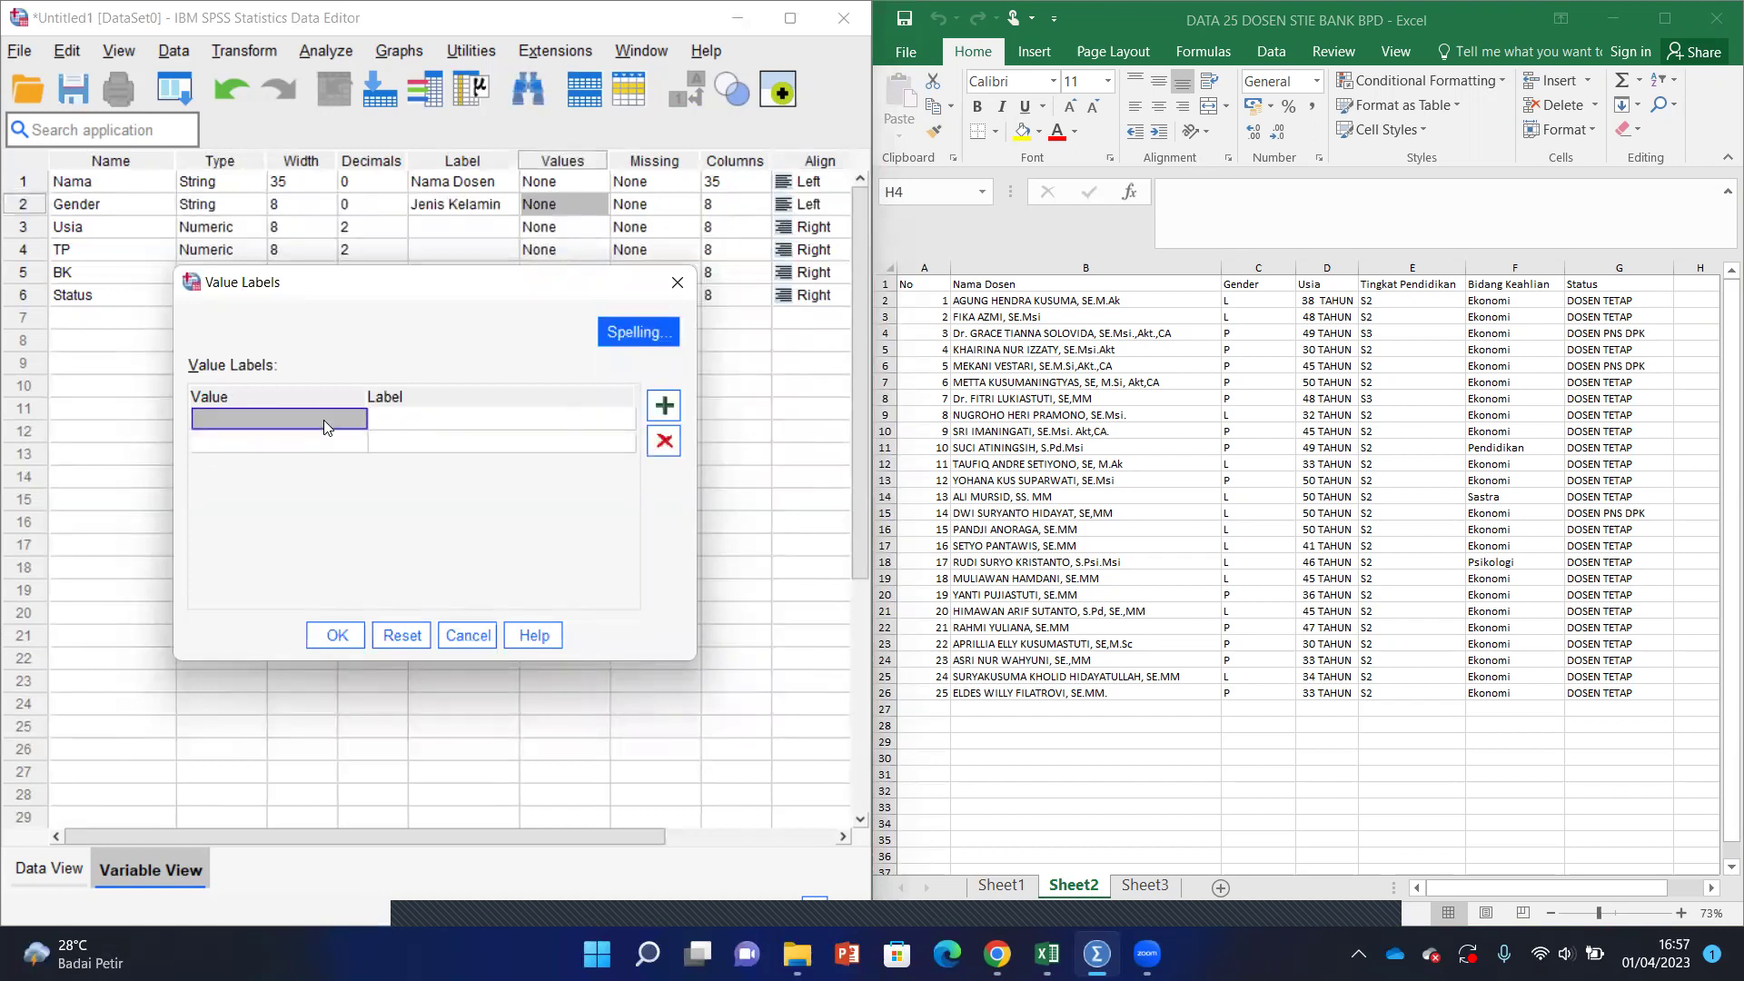
type("1")
left_click(385, 423)
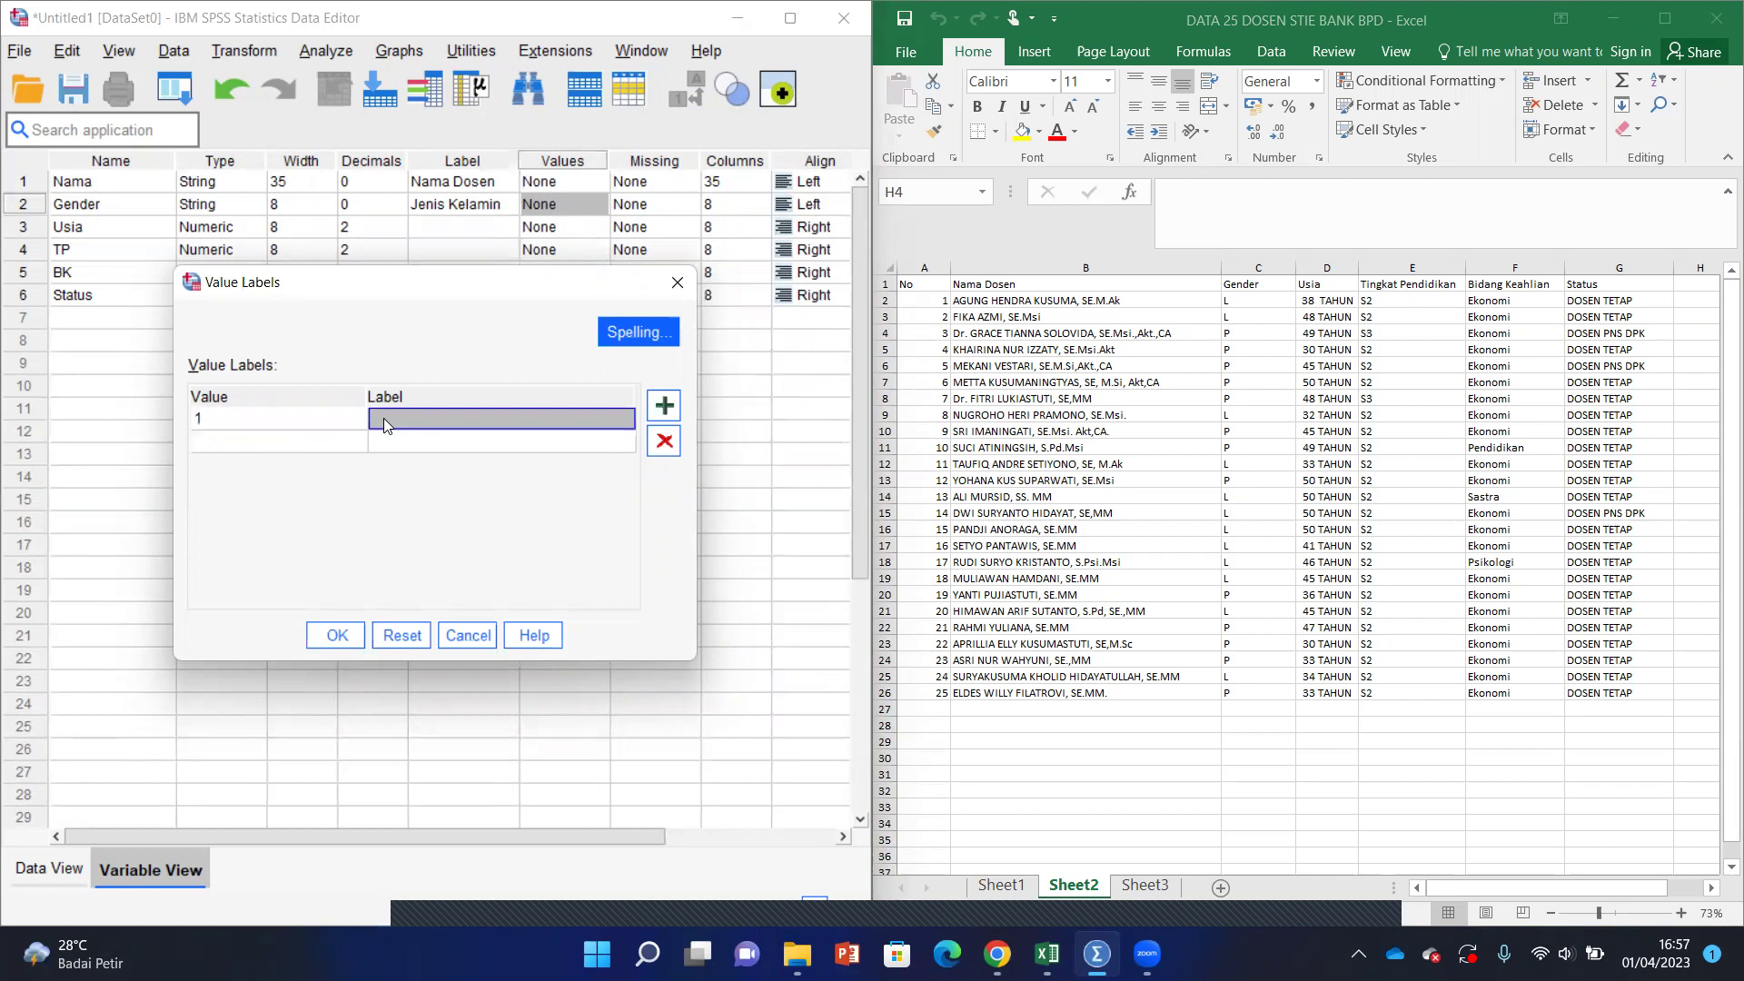
left_click(384, 418)
type("Per")
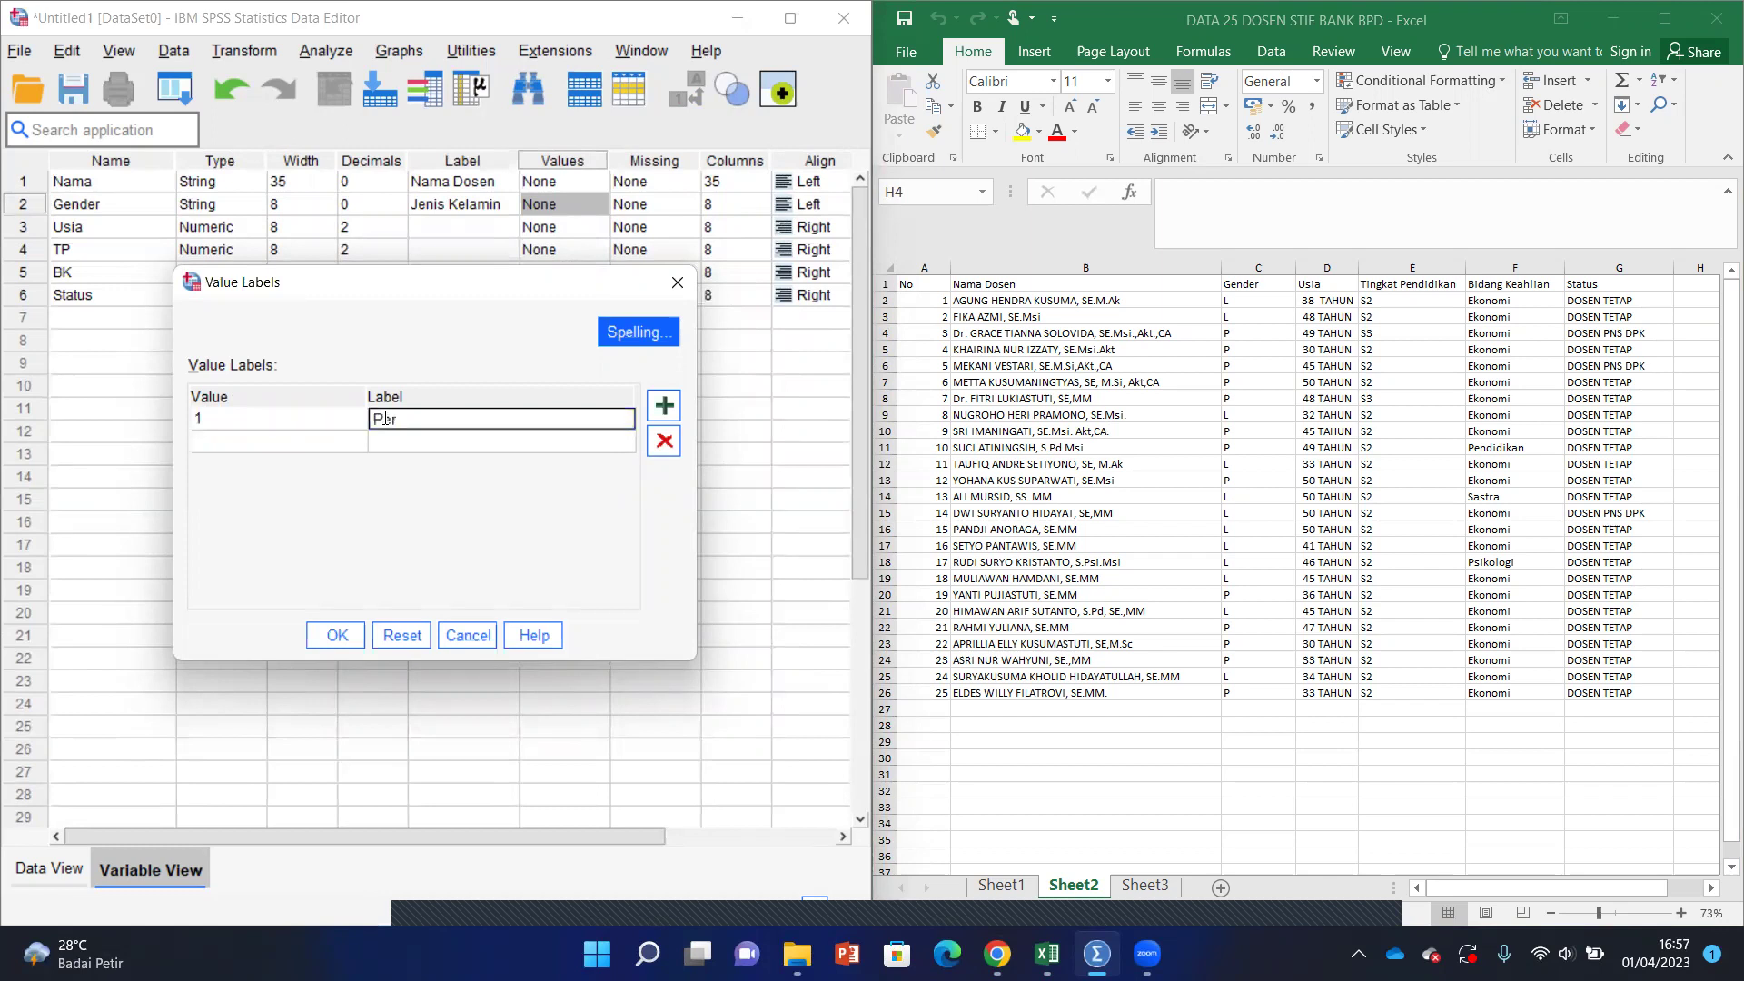
type("empuan")
Step: Define value 2 as Laki-Laki in Gender's value labels and apply them
left_click(335, 434)
type("2")
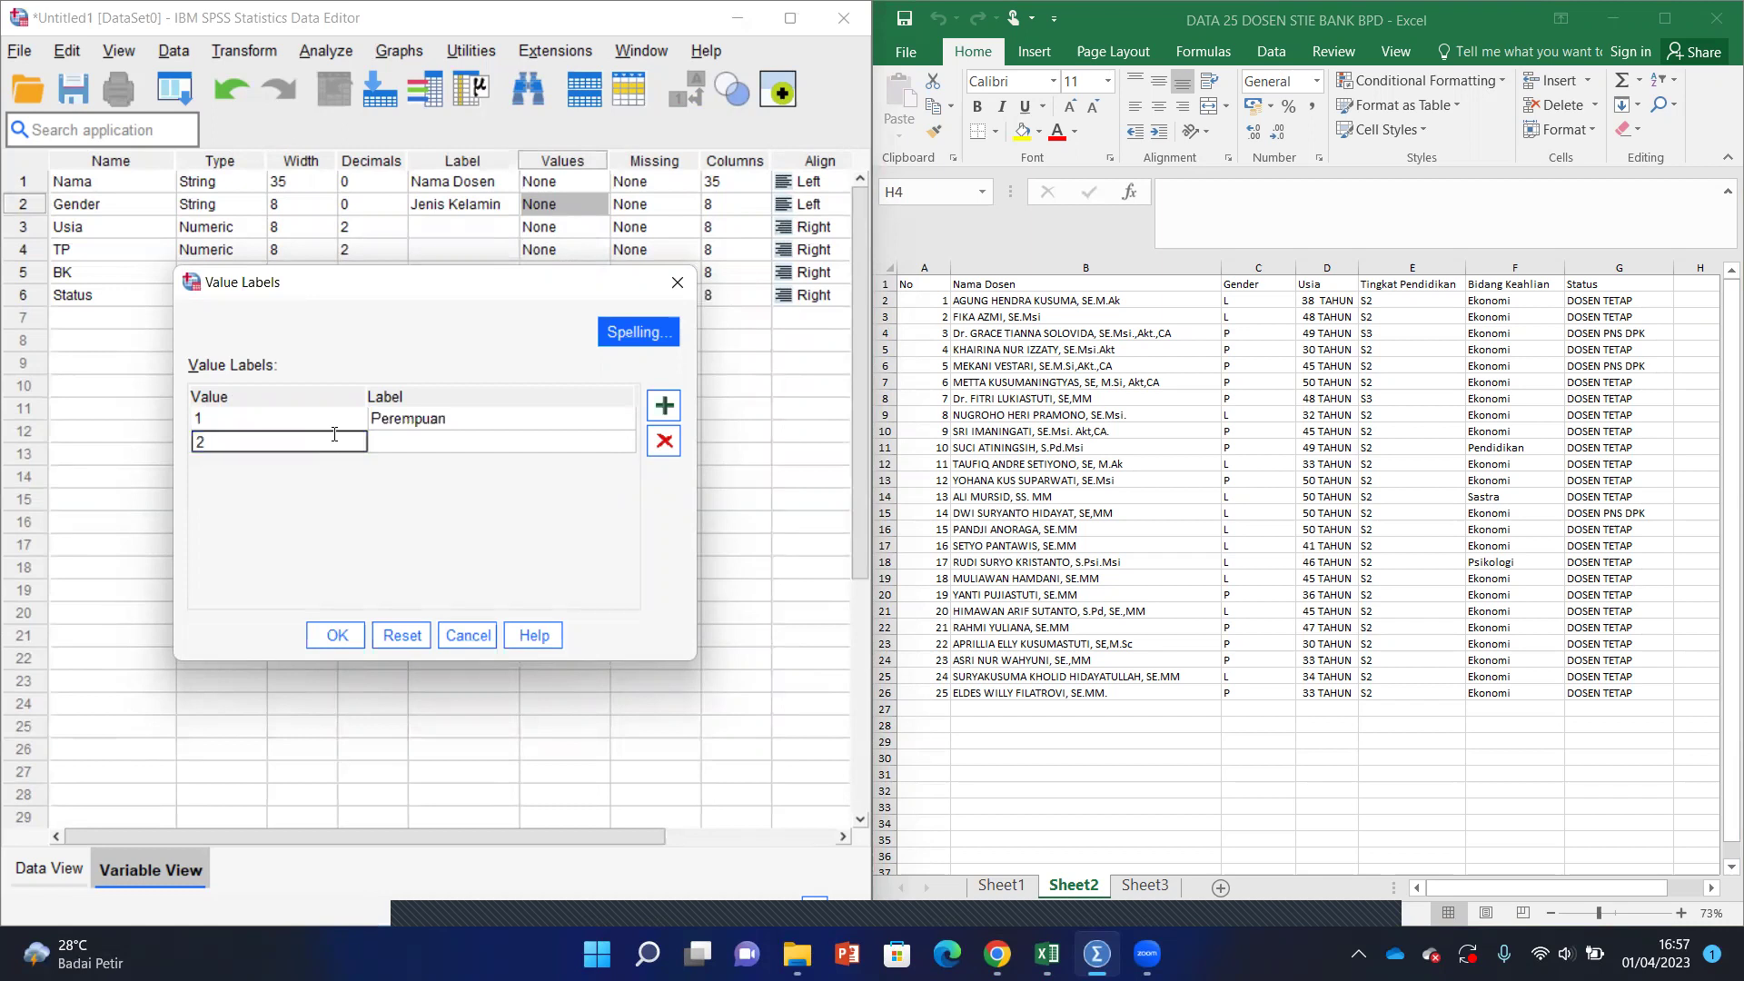
left_click(525, 447)
type("Laki-Laki")
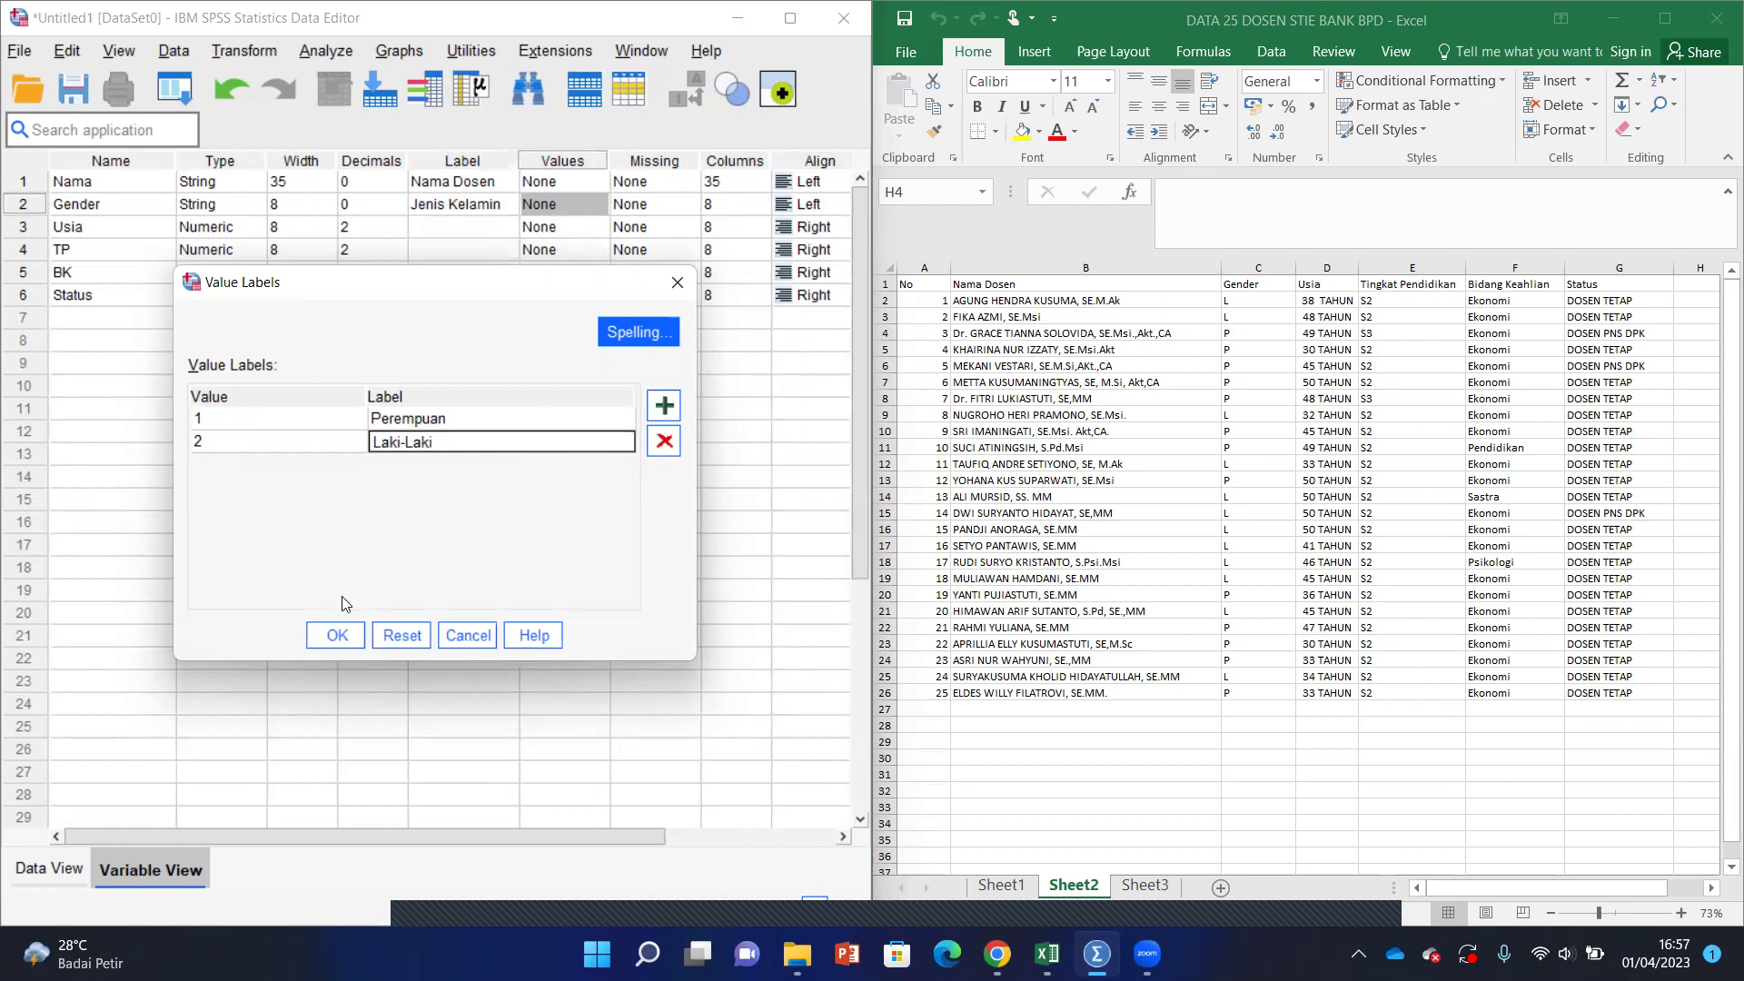
left_click(328, 638)
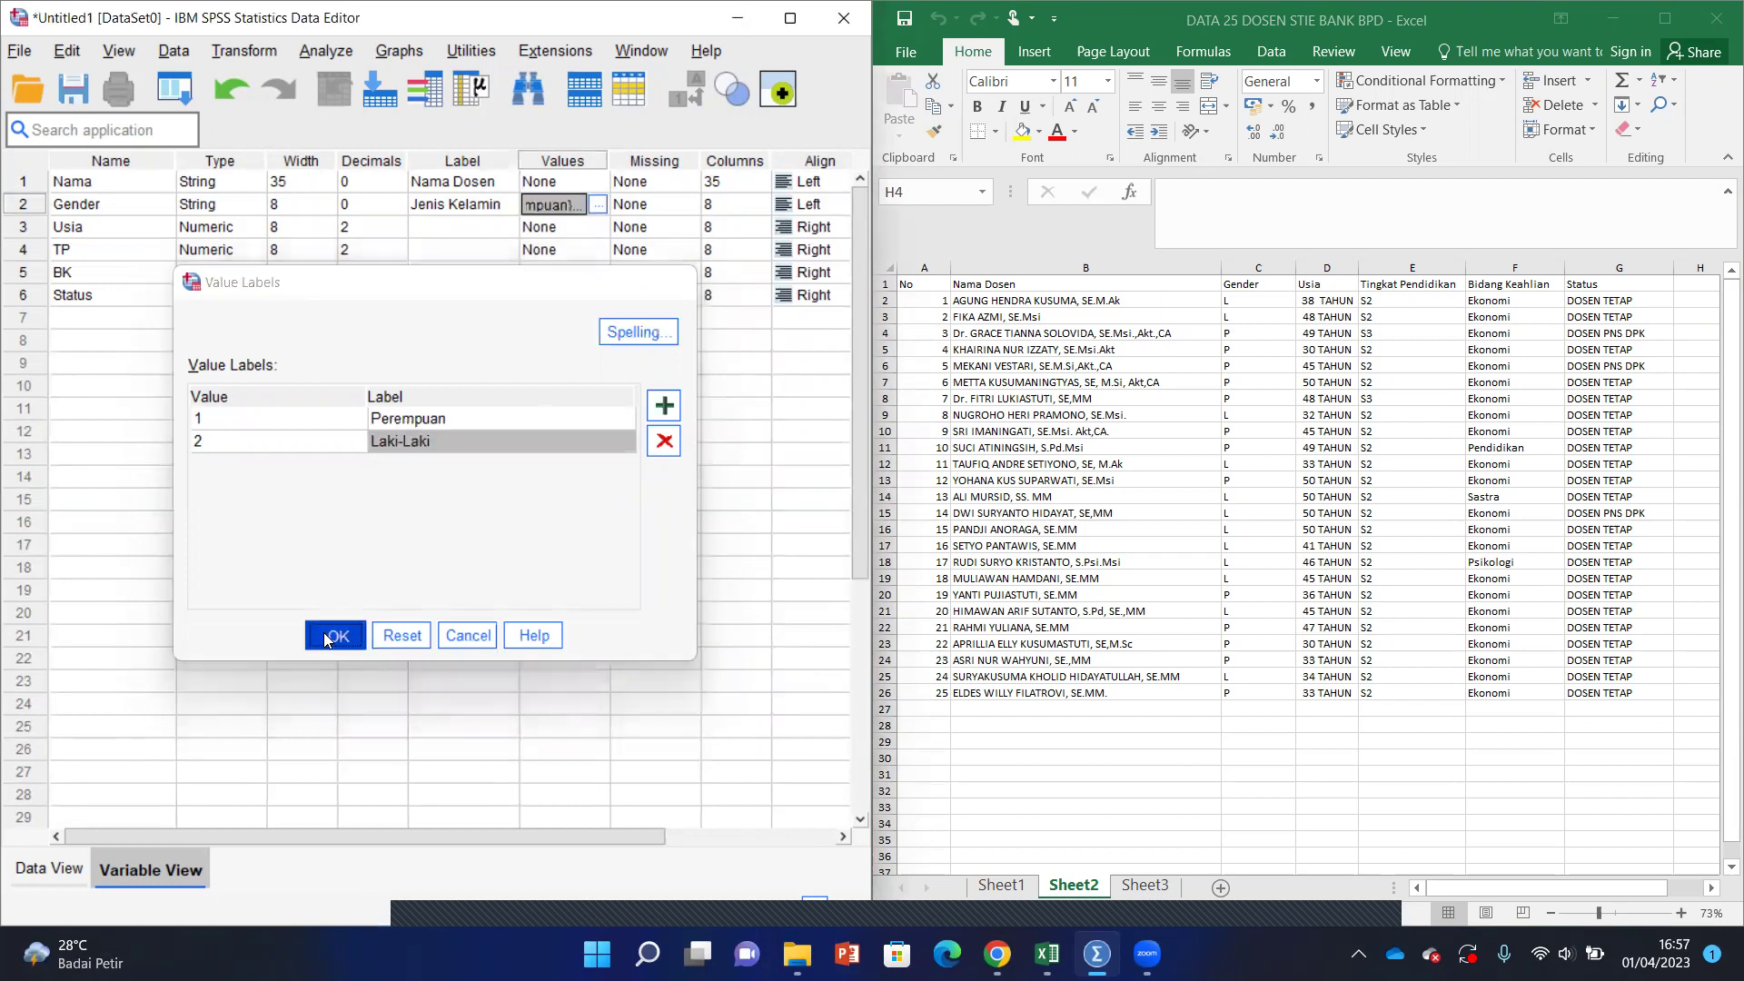
Step: Set the Gender variable's alignment to Left
left_click(666, 209)
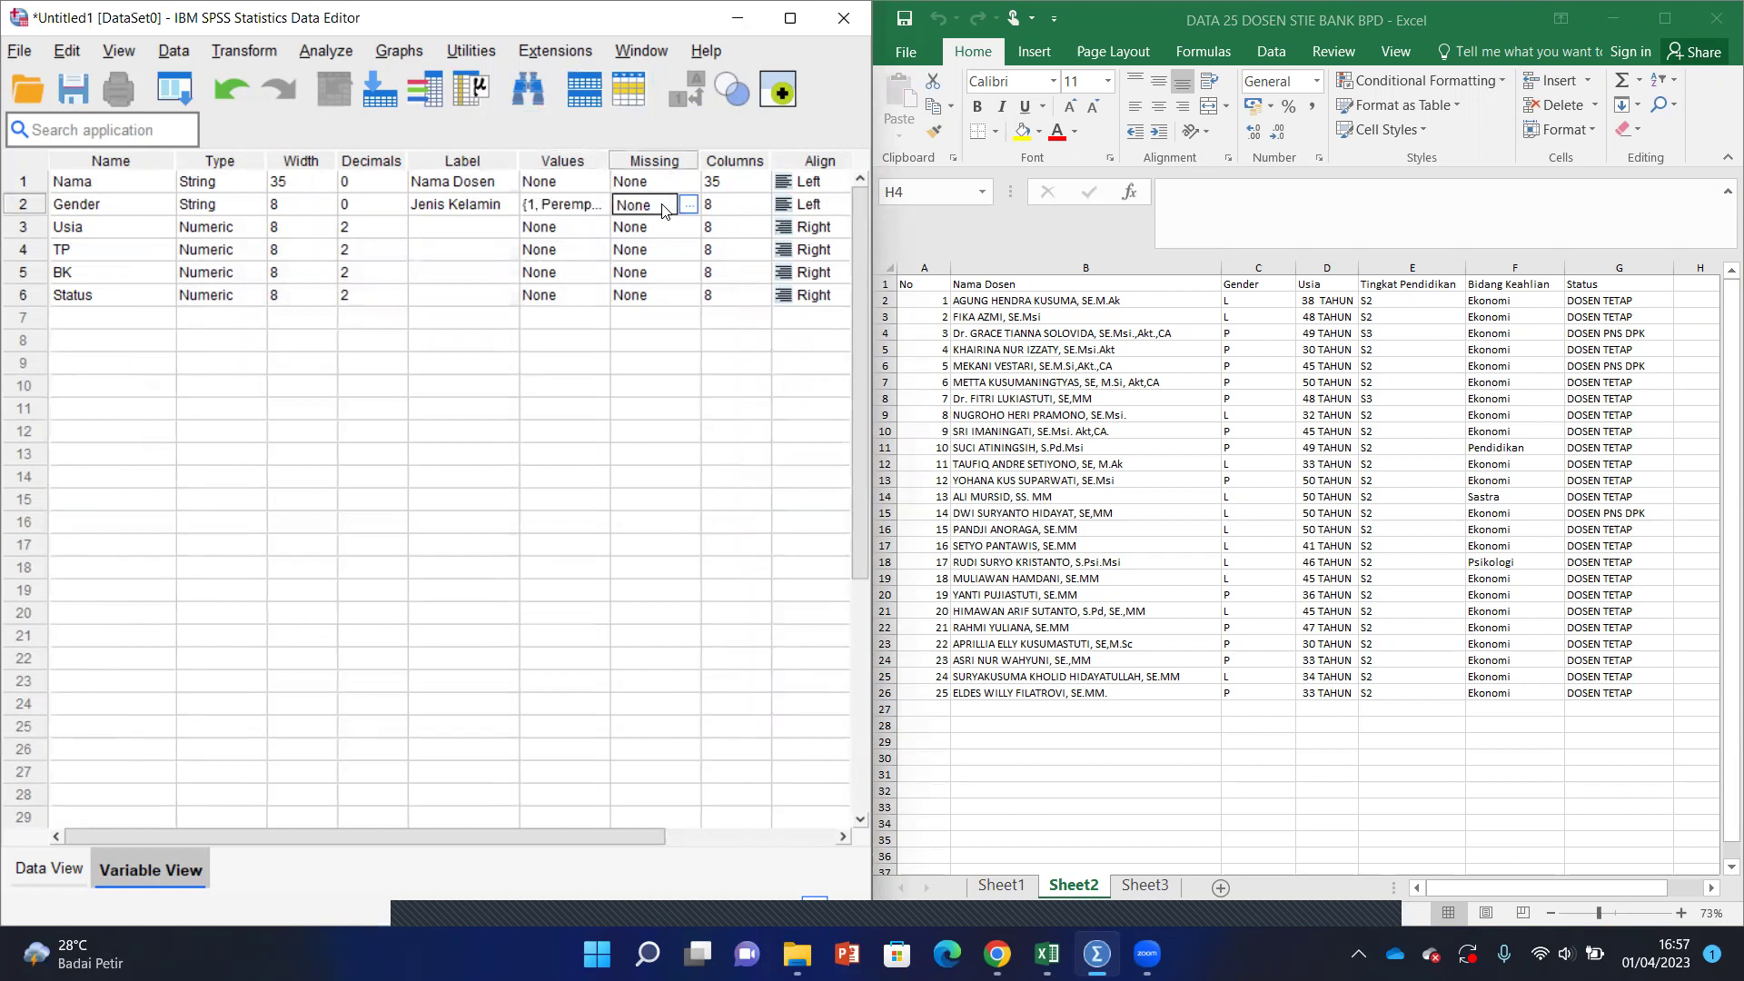
left_click(734, 208)
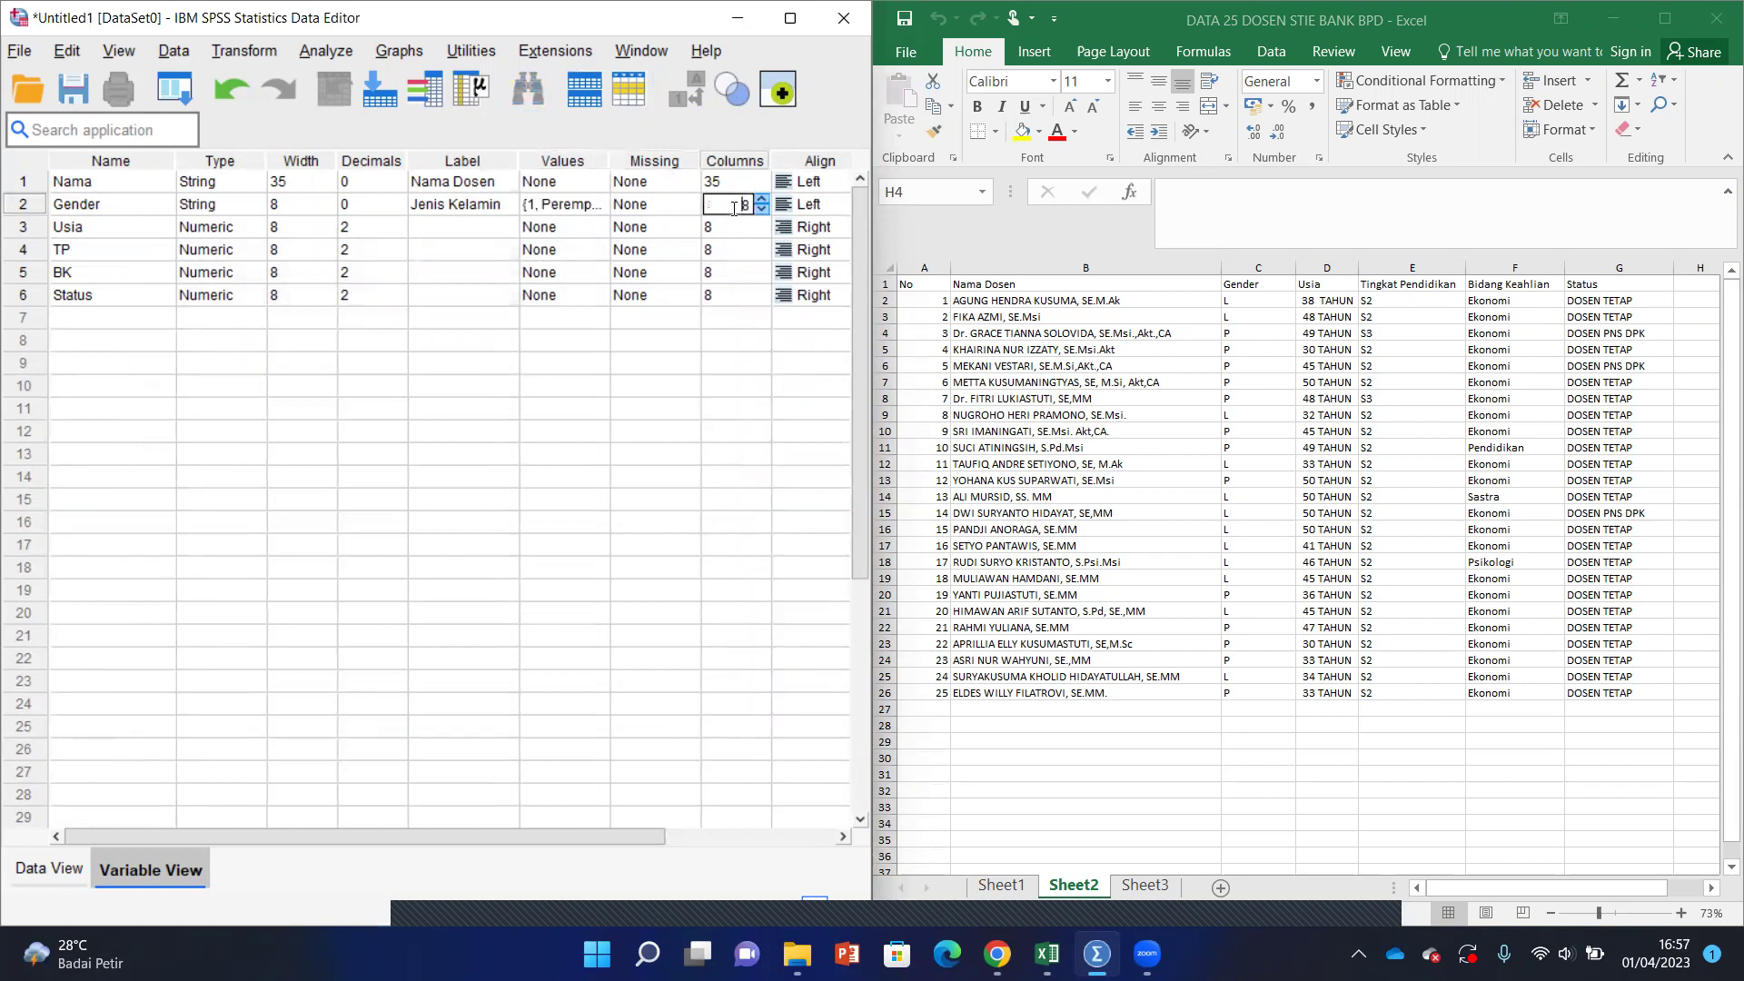
left_click(803, 207)
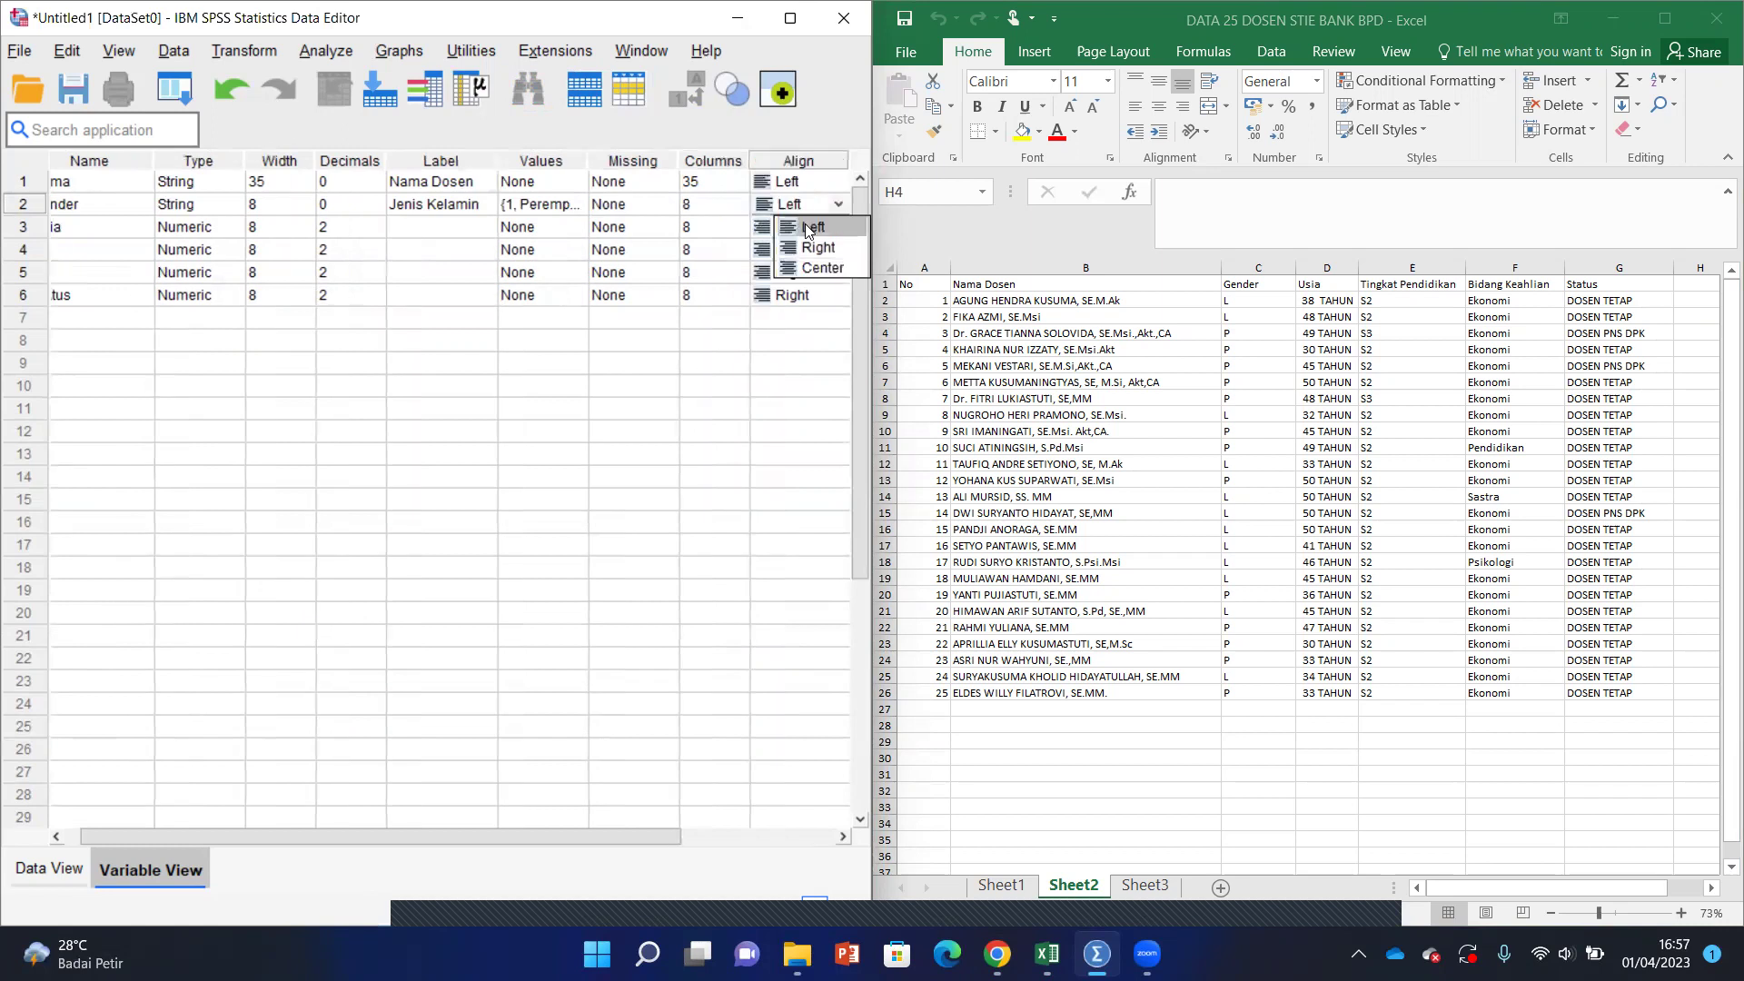
left_click(805, 224)
left_click_drag(376, 830, 238, 818)
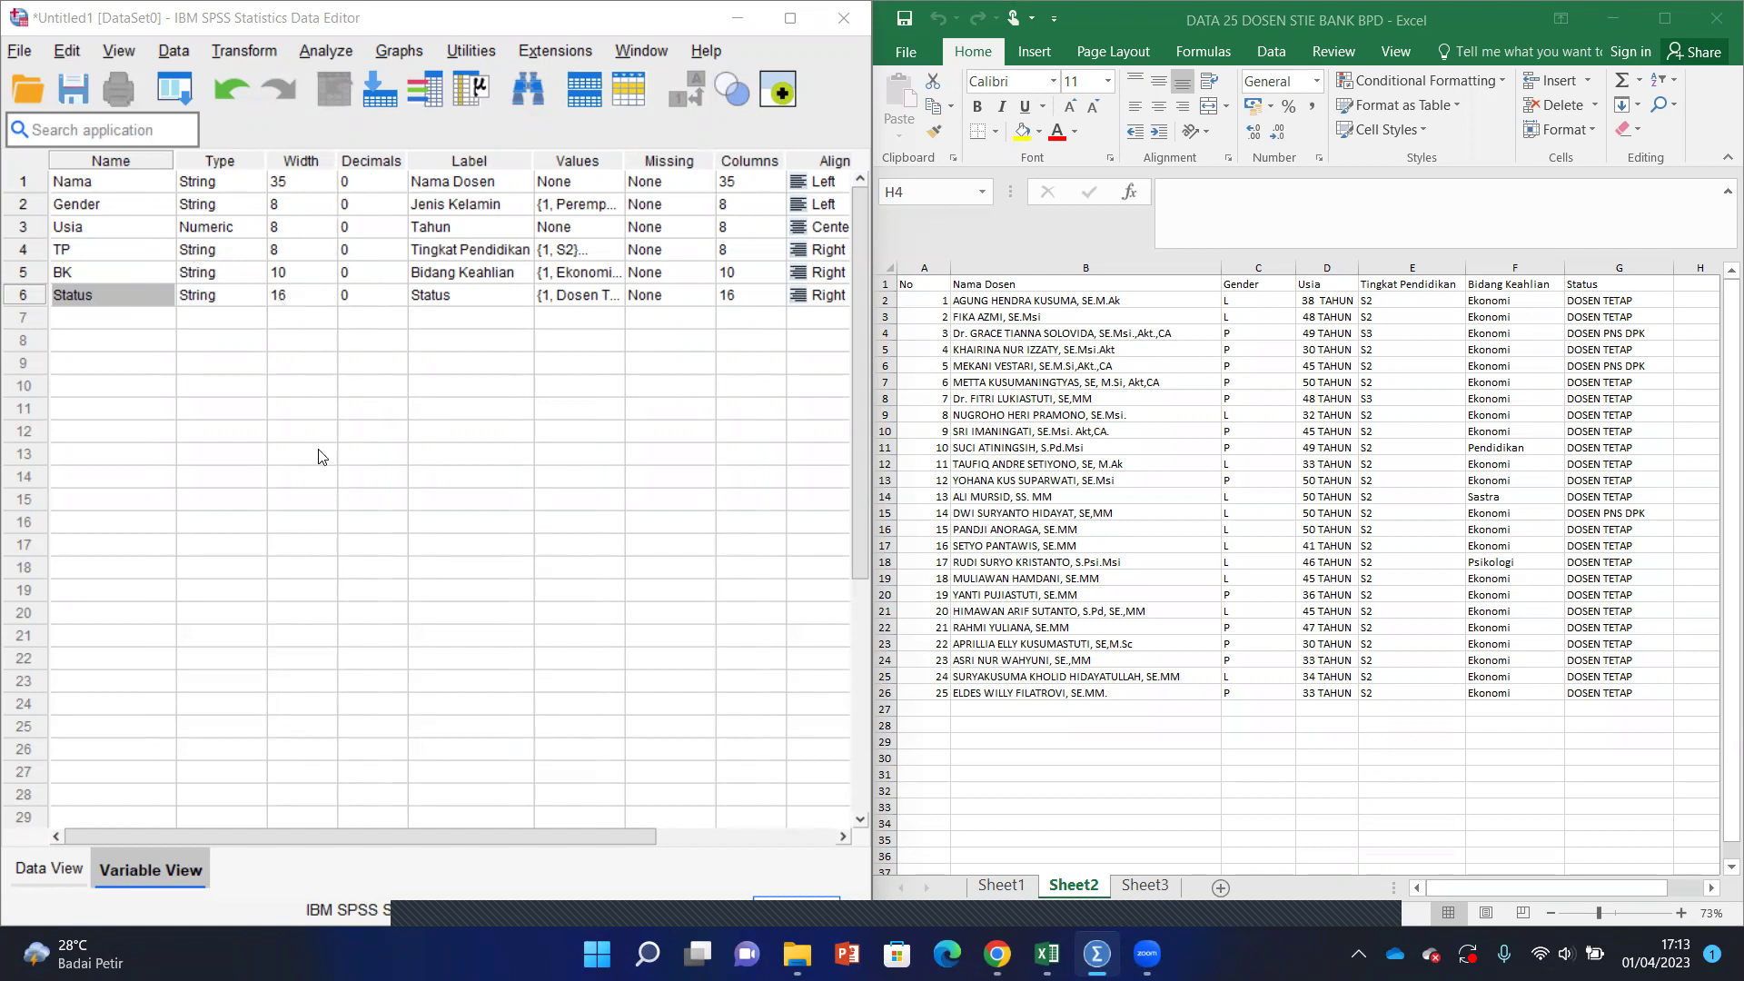
Step: Copy the lecturer names in B2:B26 of the Excel sheet into the Nama column of the SPSS data, starting at row 1
left_click(53, 874)
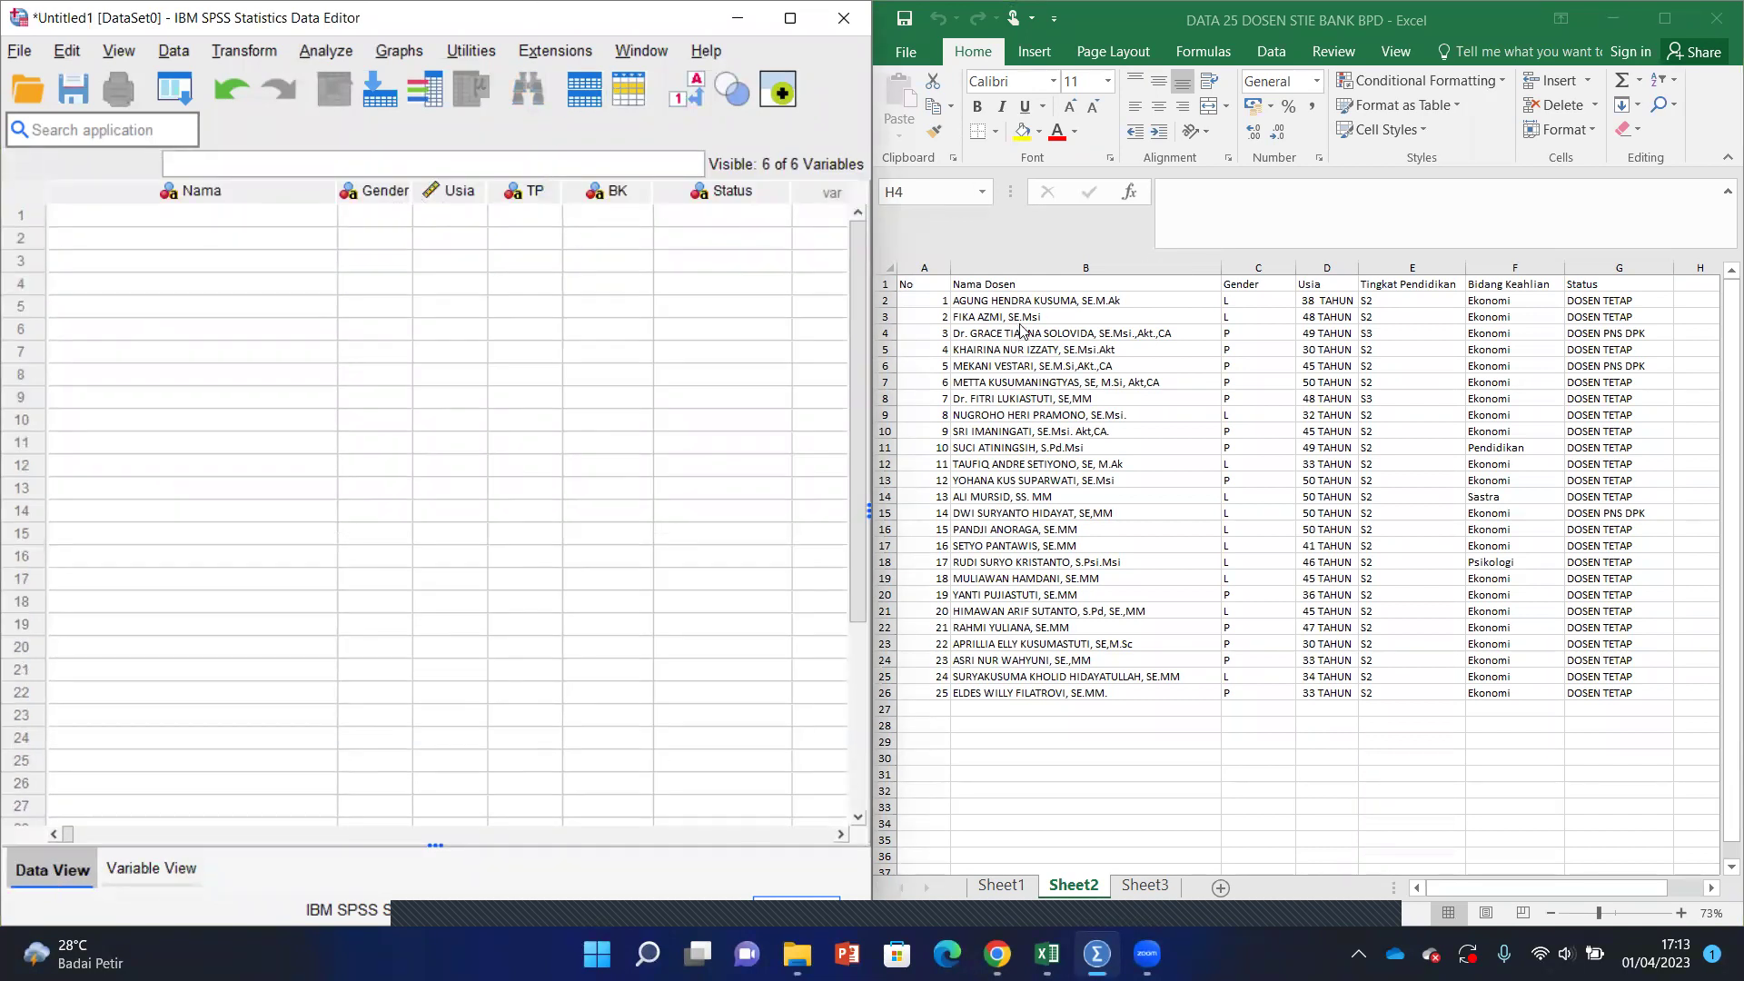
left_click(1003, 301)
left_click_drag(1003, 301, 1025, 692)
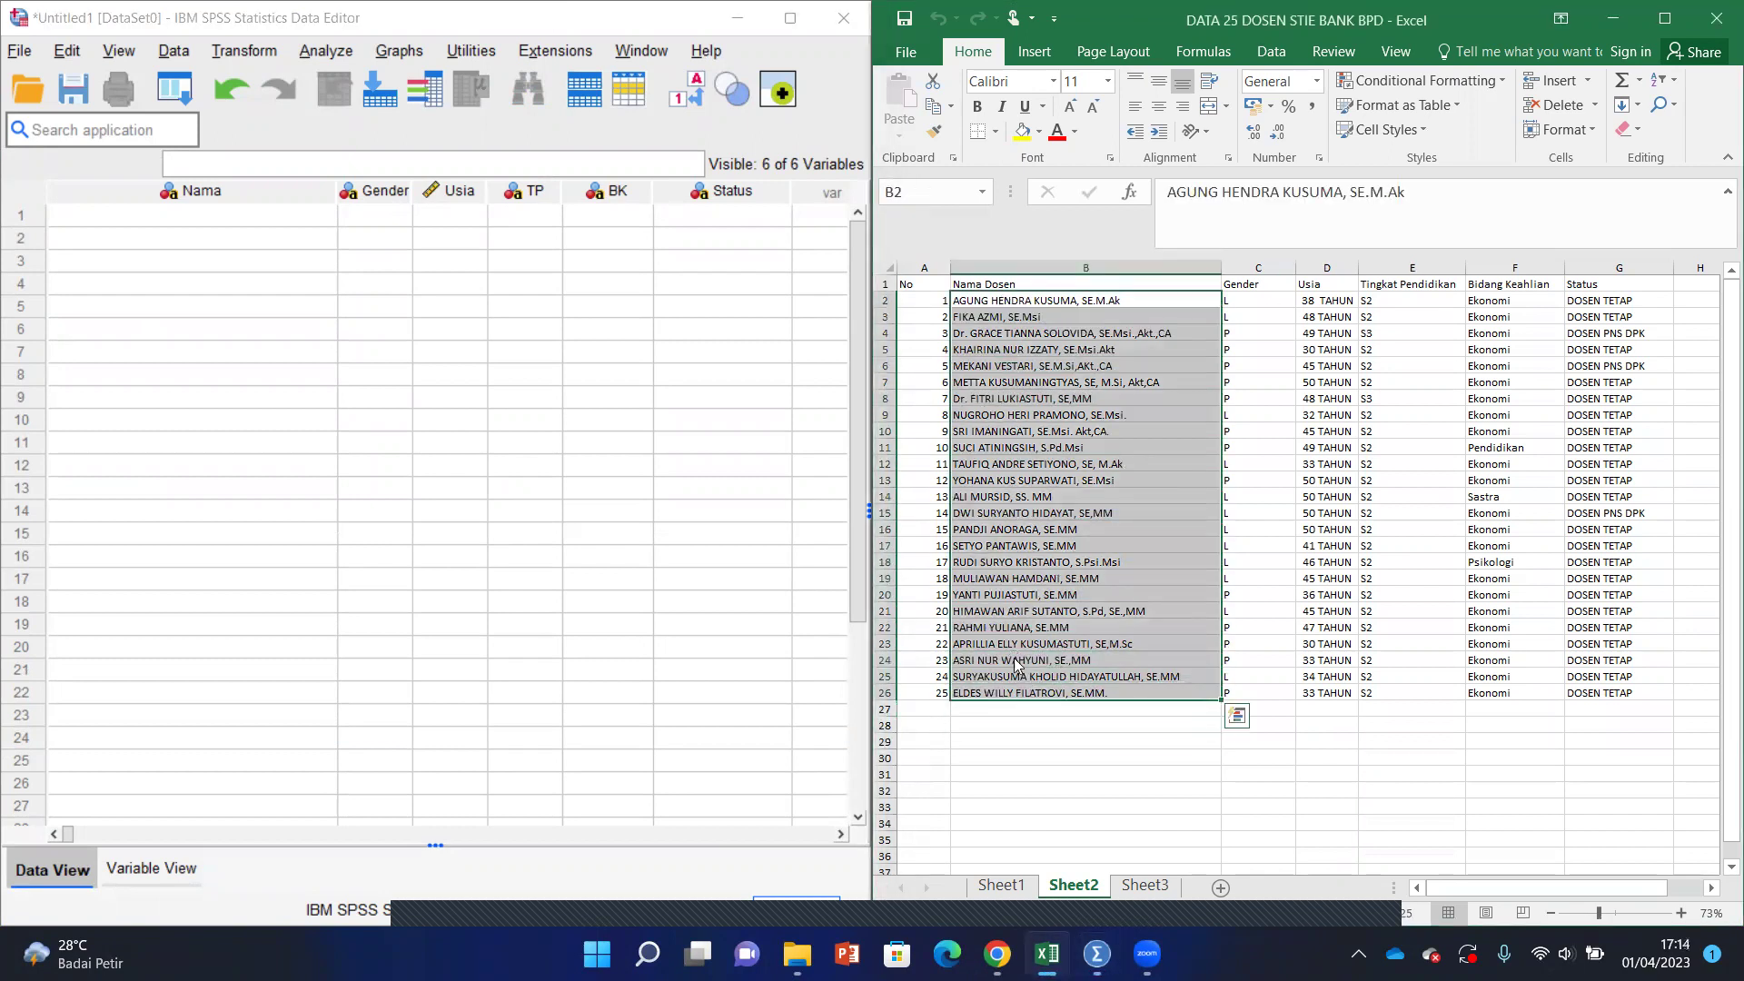
right_click(1015, 666)
left_click(1079, 224)
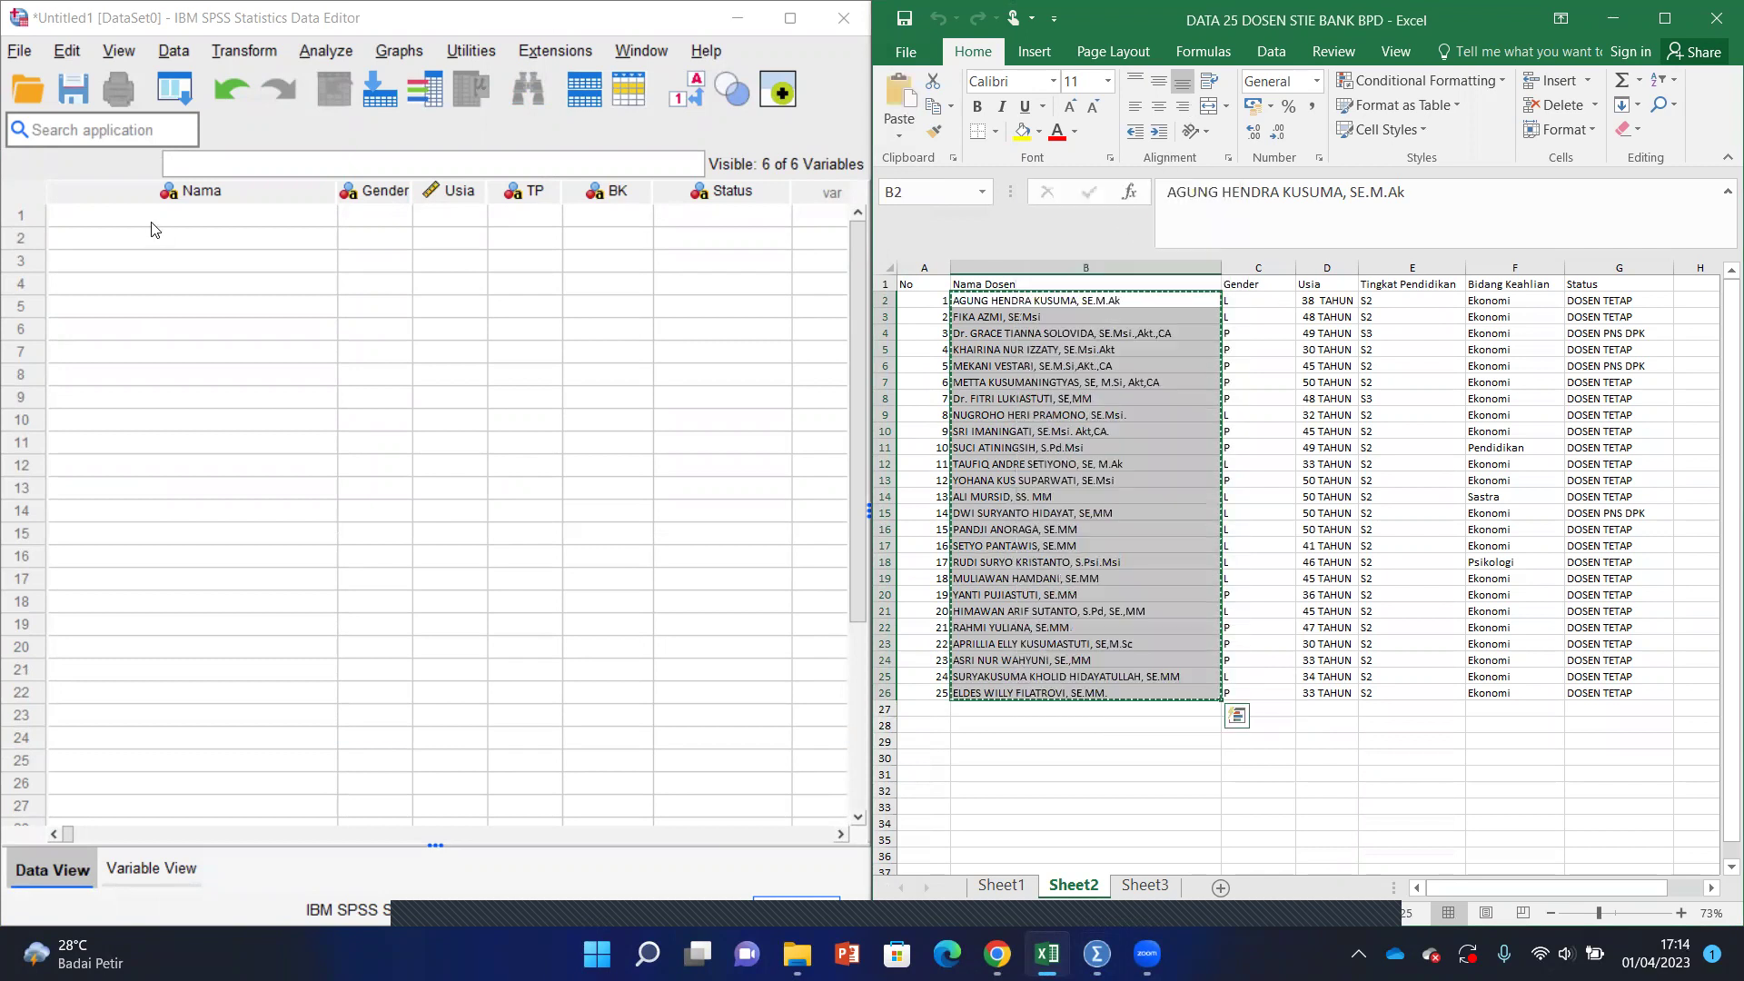
left_click(153, 222)
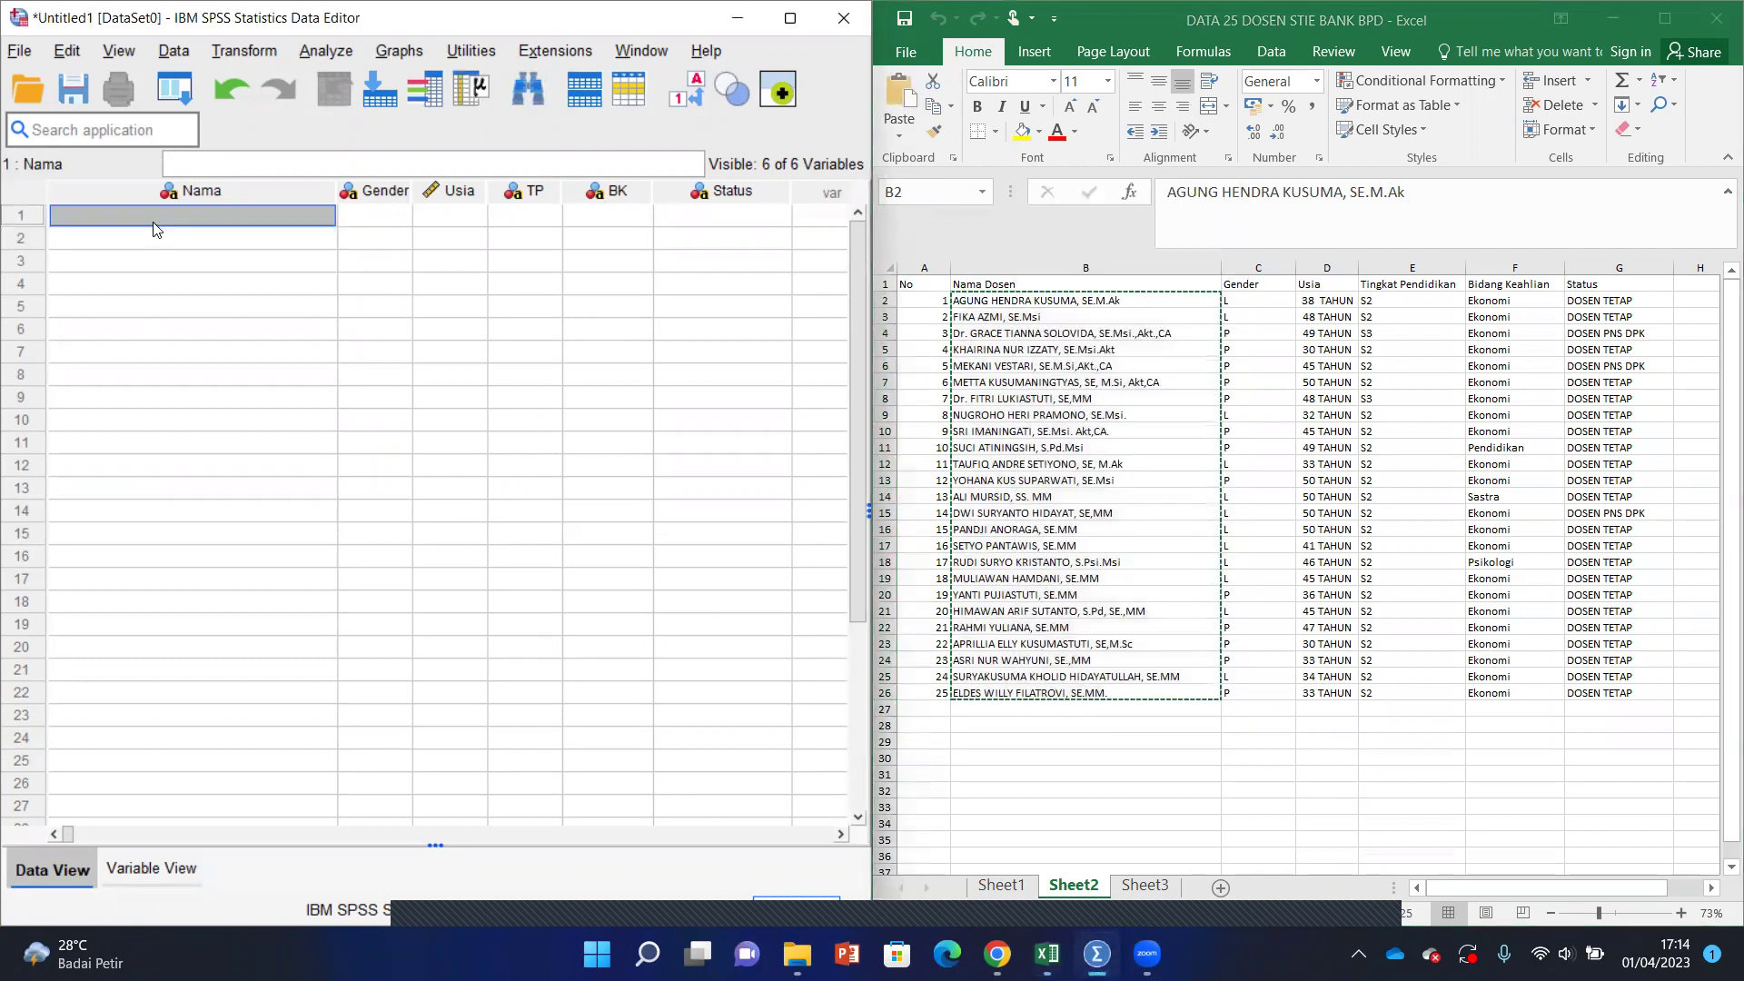
right_click(153, 228)
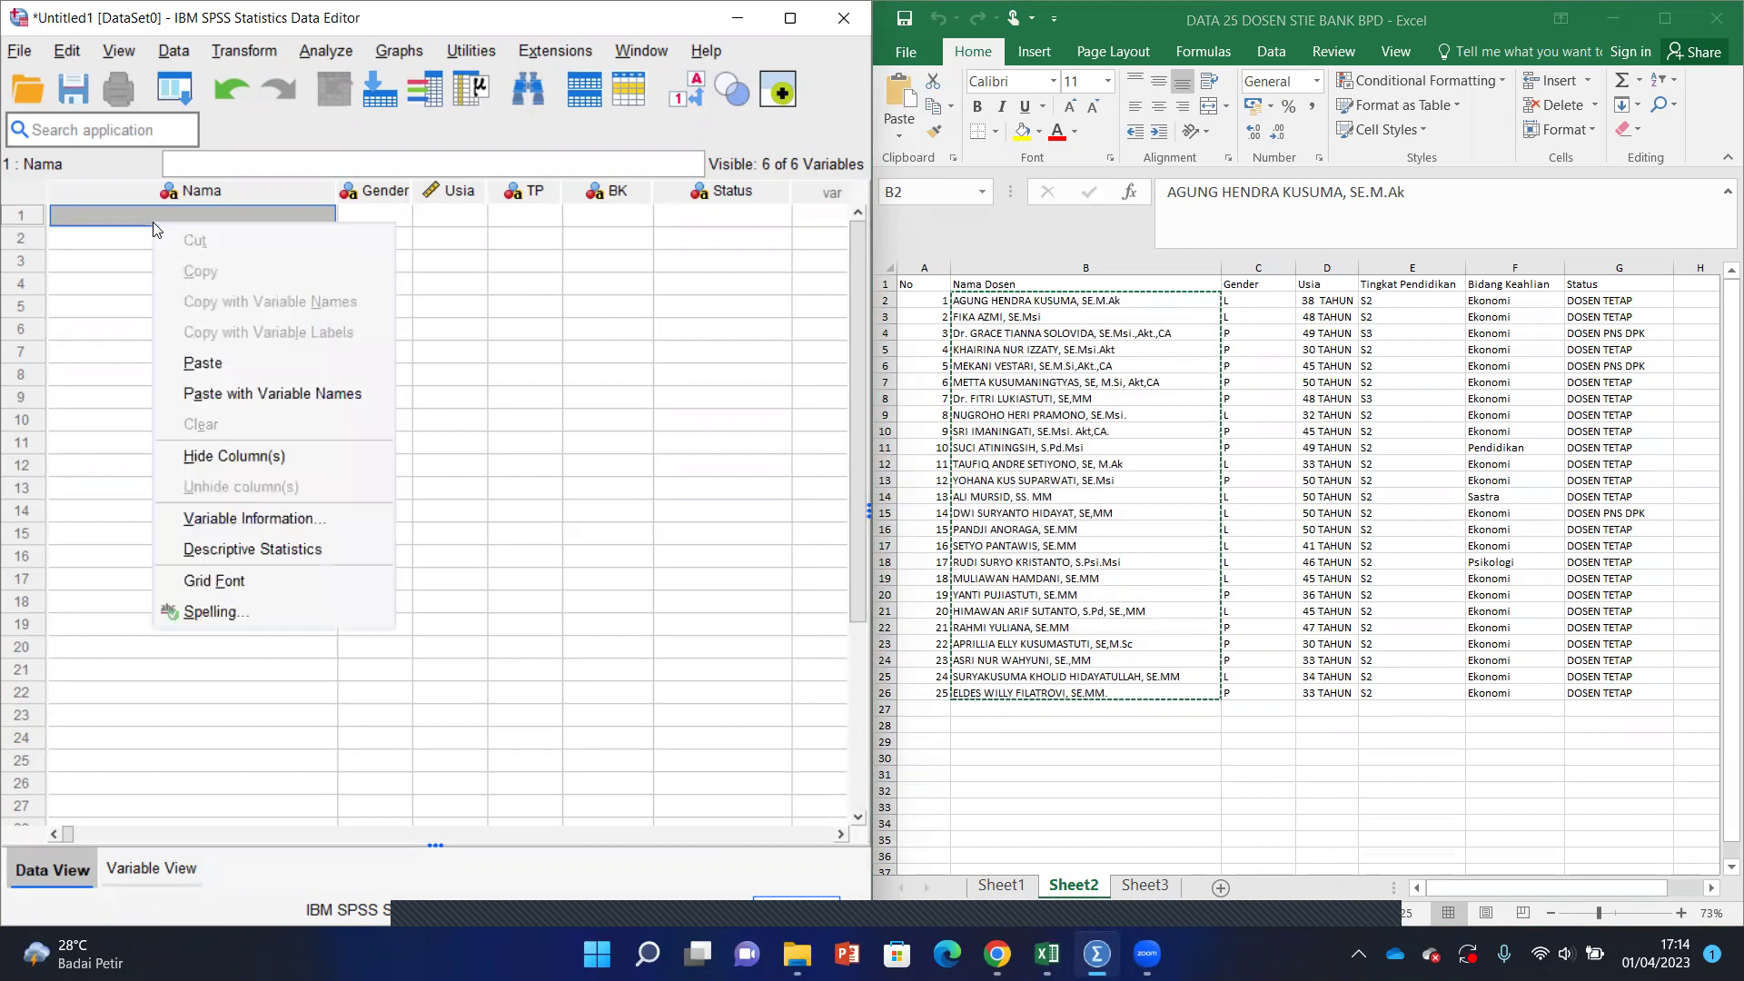
key("p")
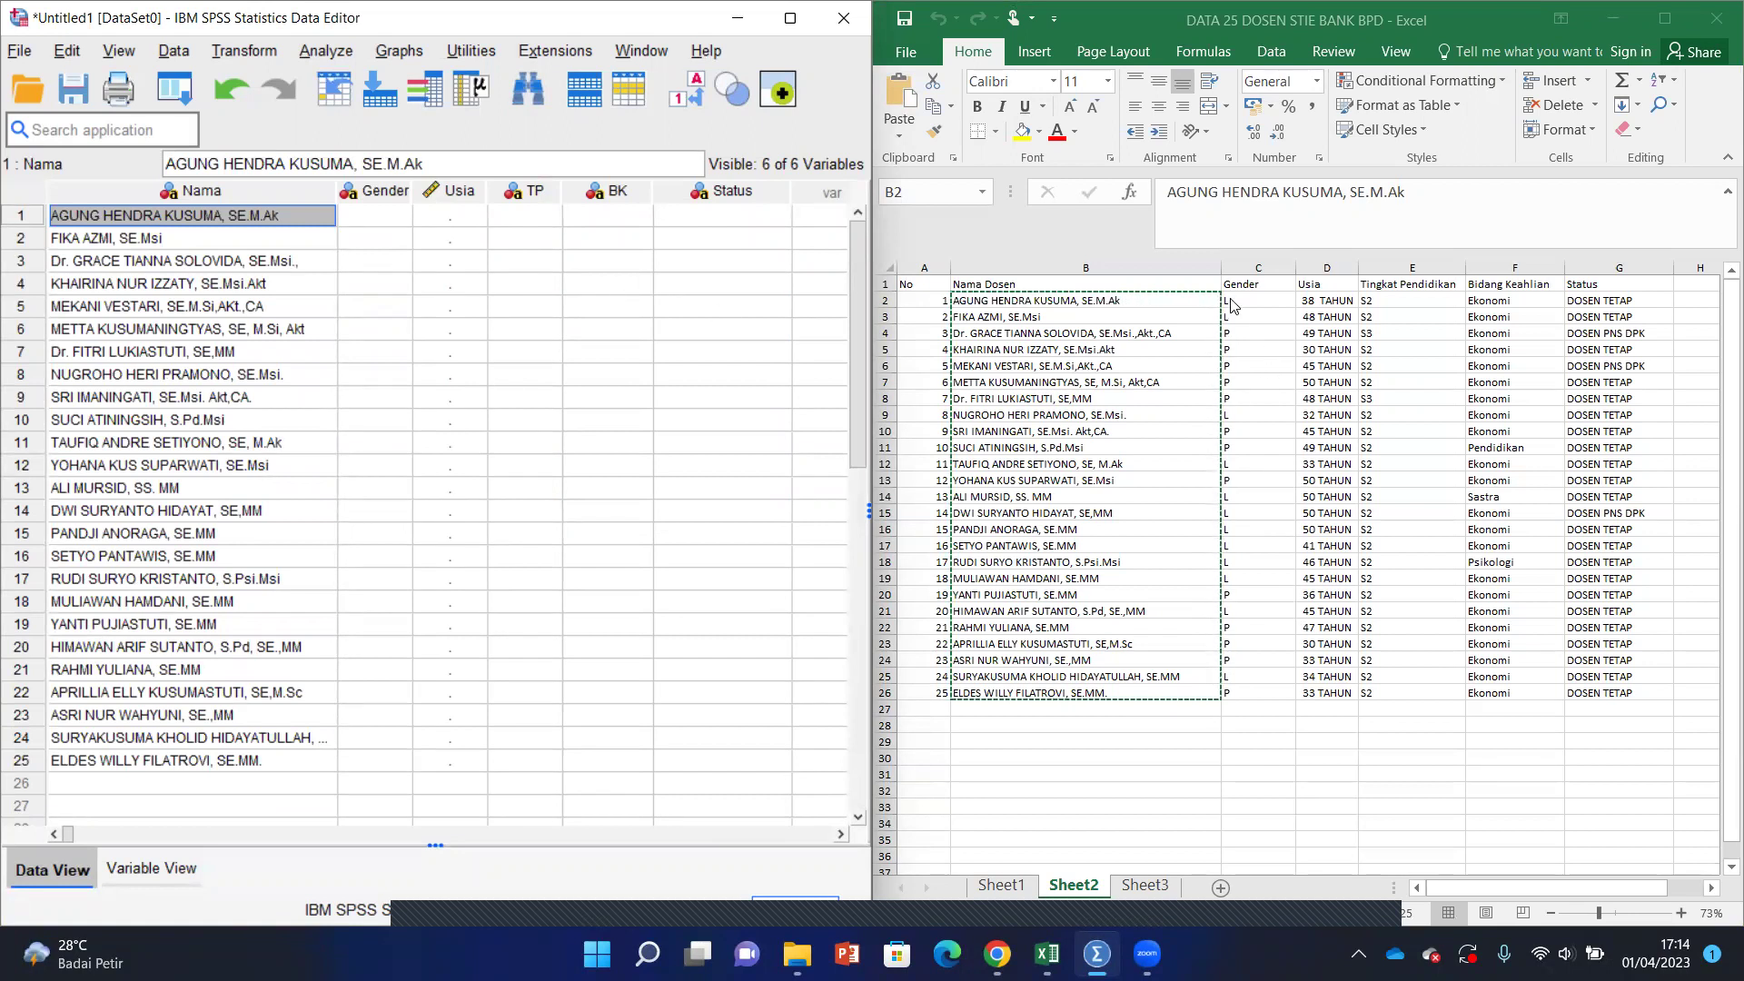
Step: Copy the Gender values in C2:C26 from Excel into the Gender column of the SPSS data, starting at row 1
left_click_drag(1231, 304, 1256, 692)
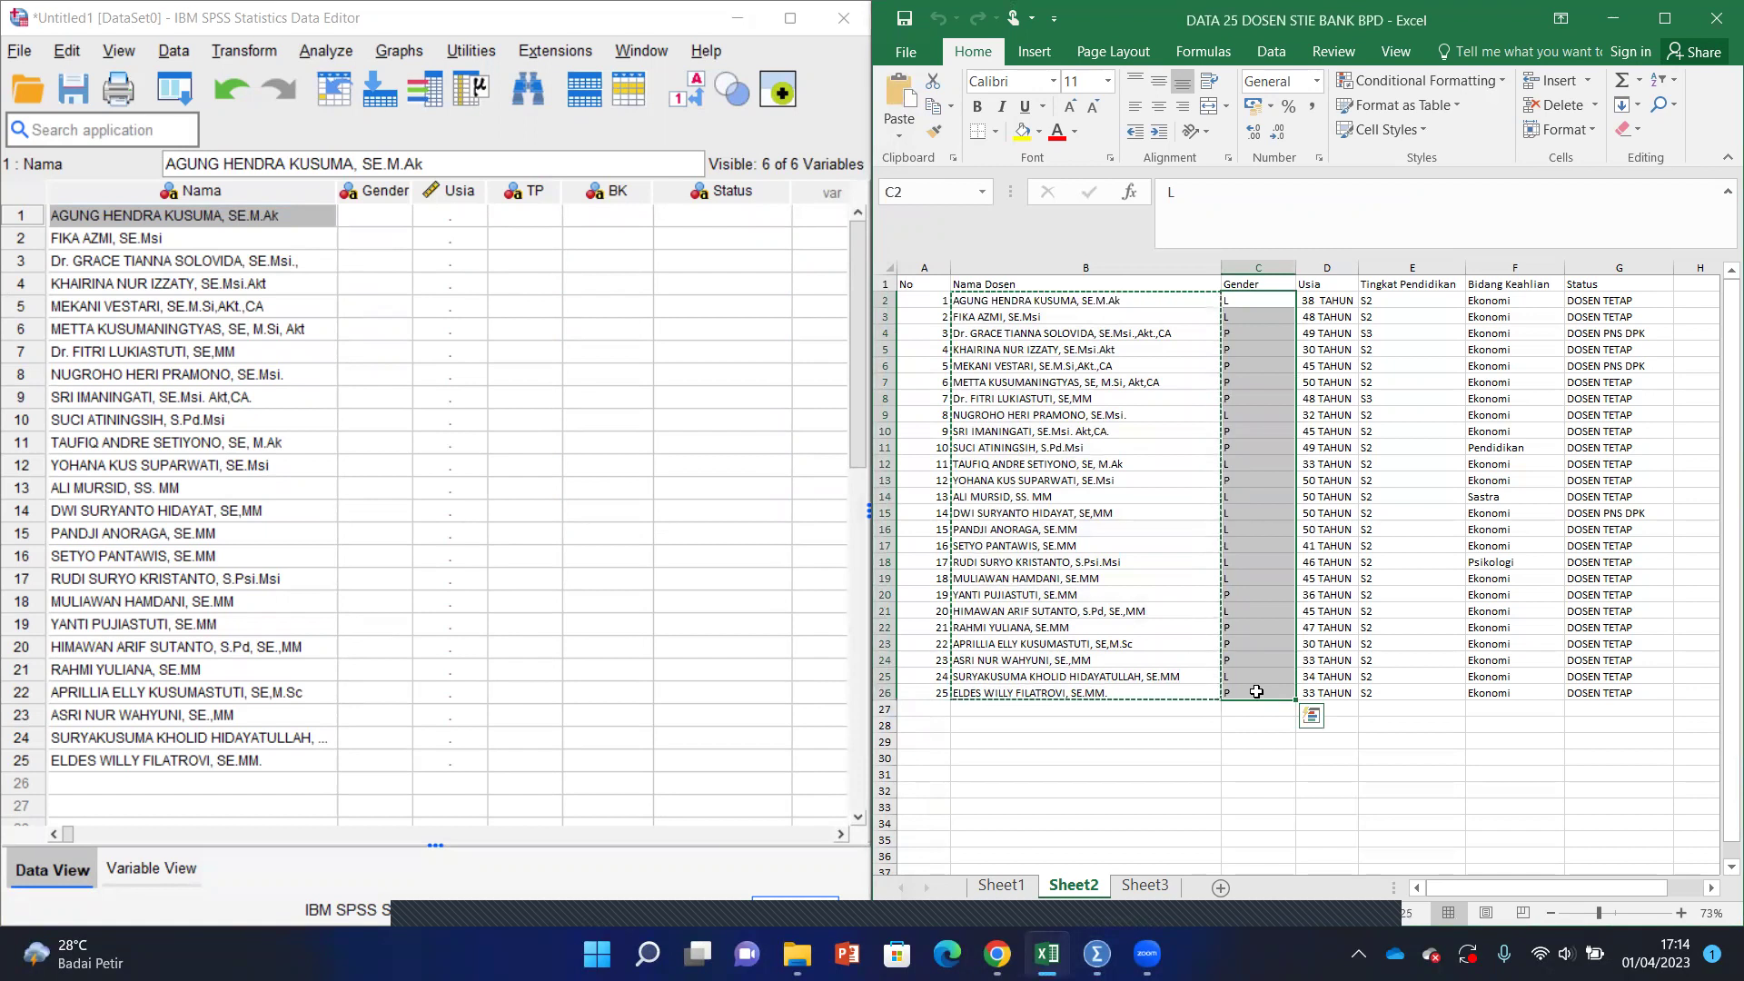
key("ctrl+c")
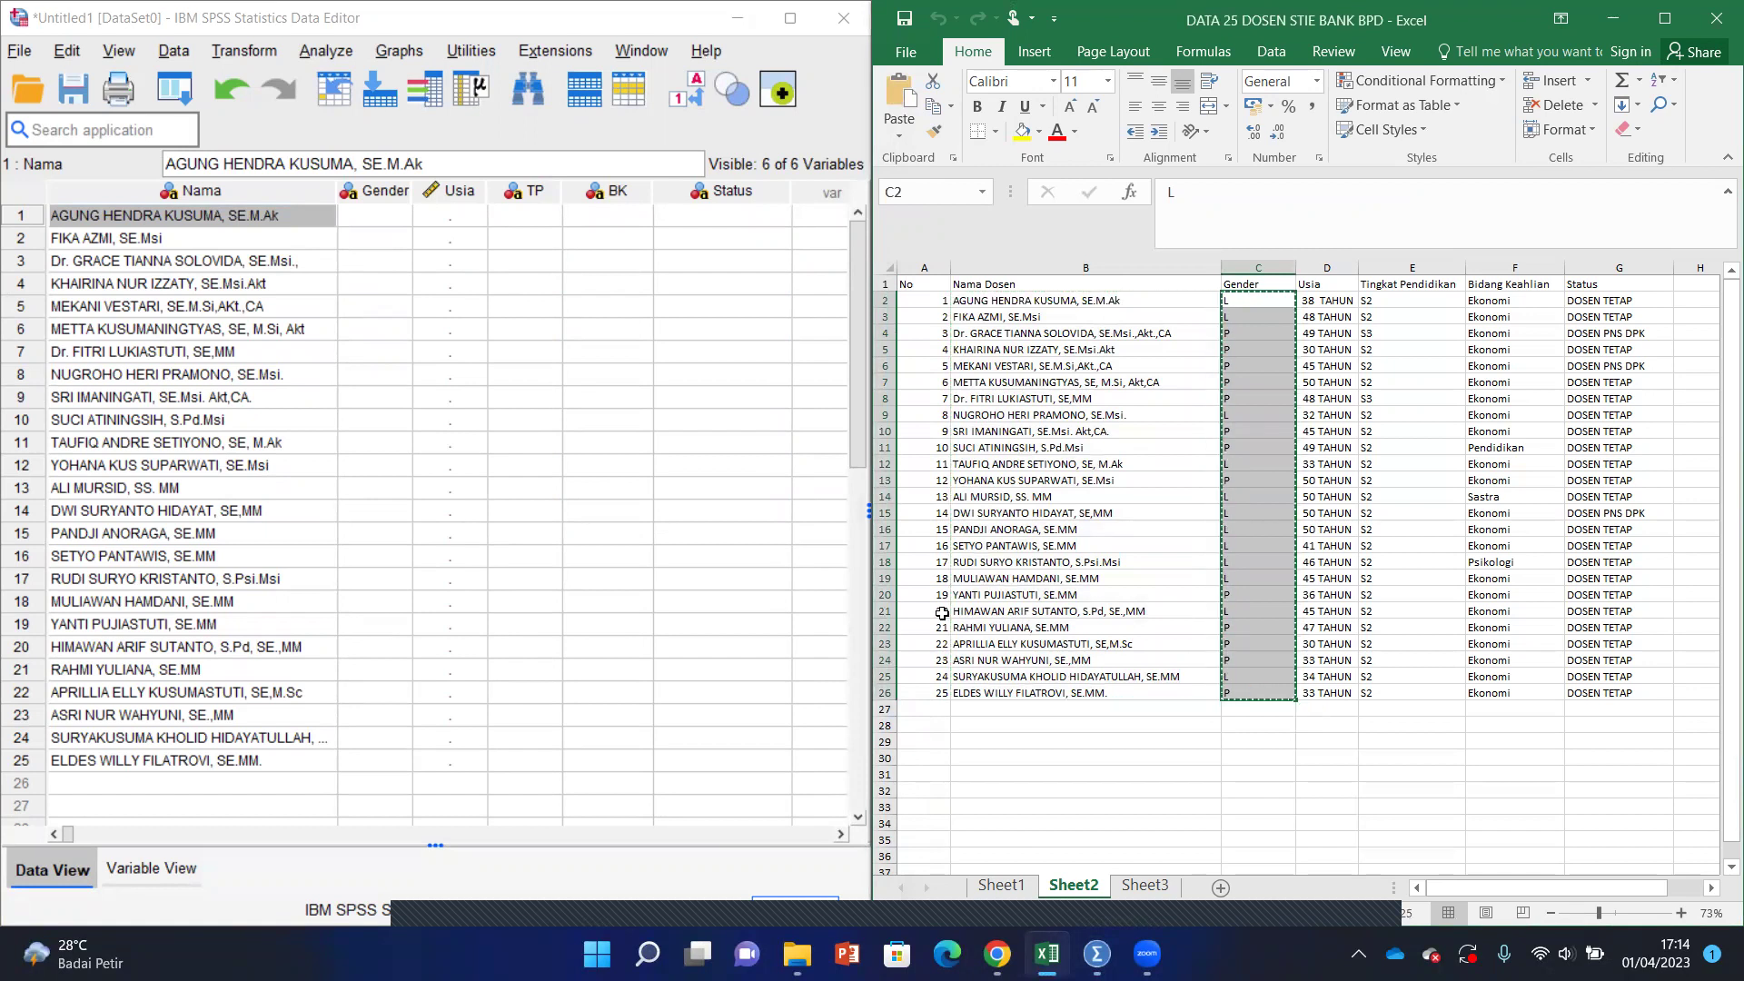
left_click(360, 216)
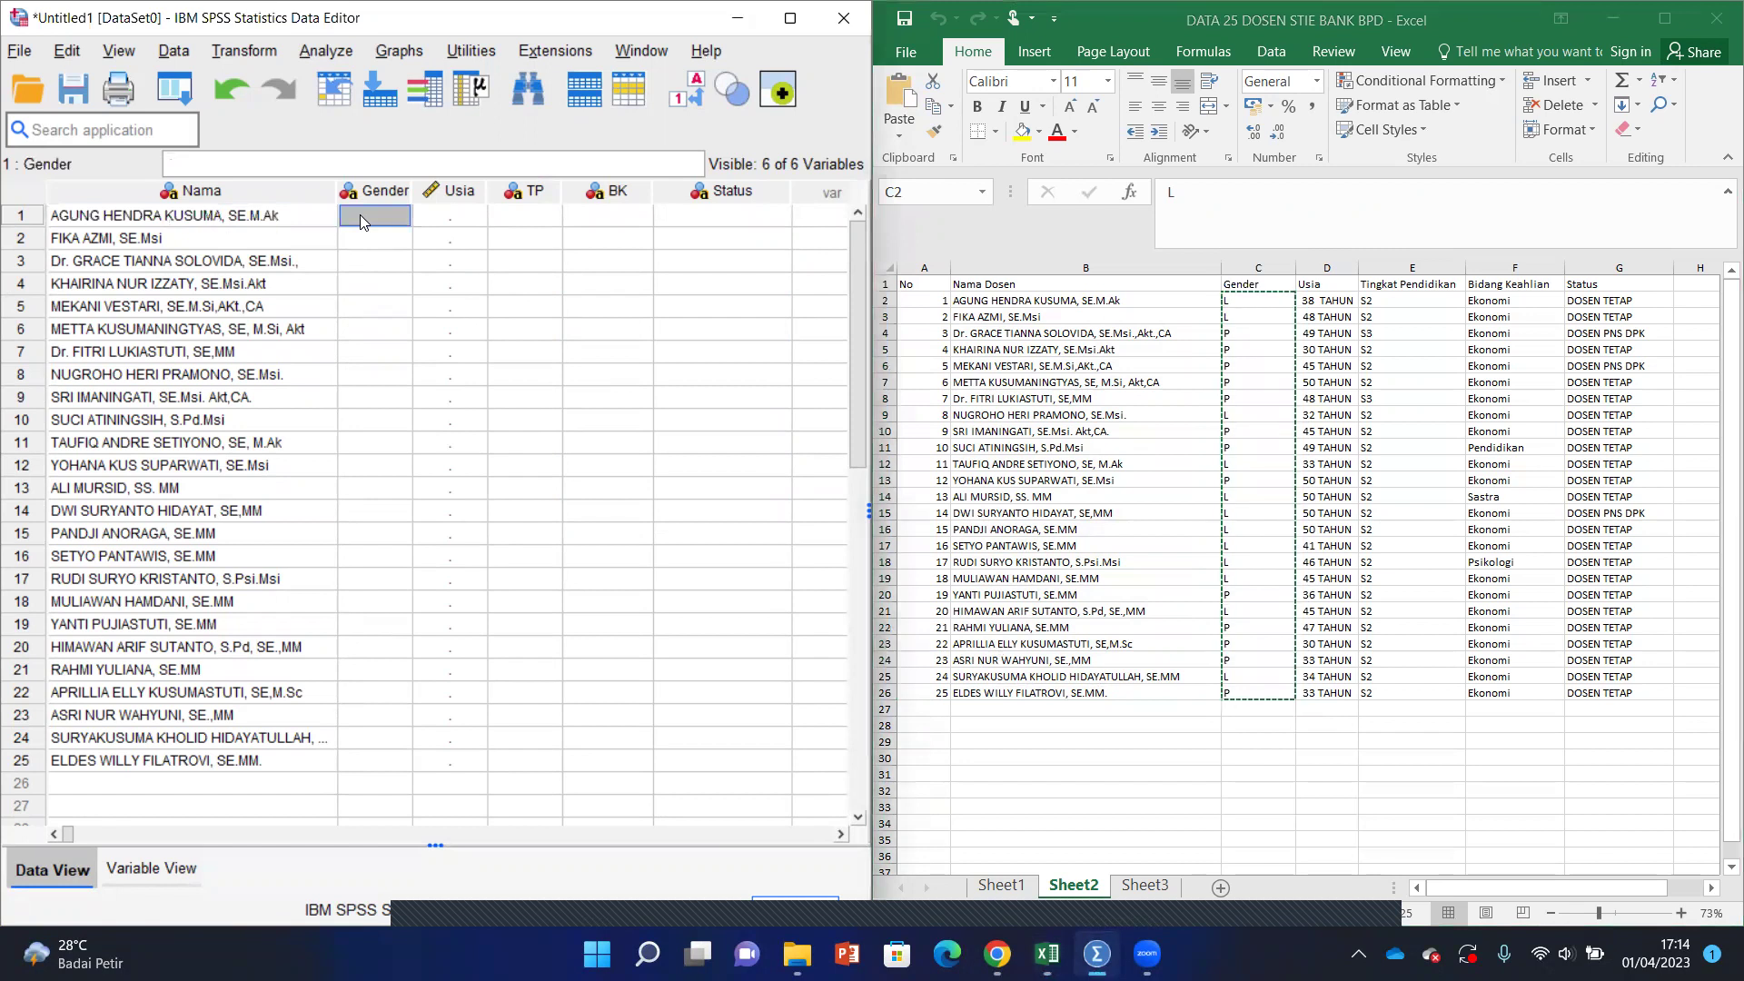
key("ctrl+v")
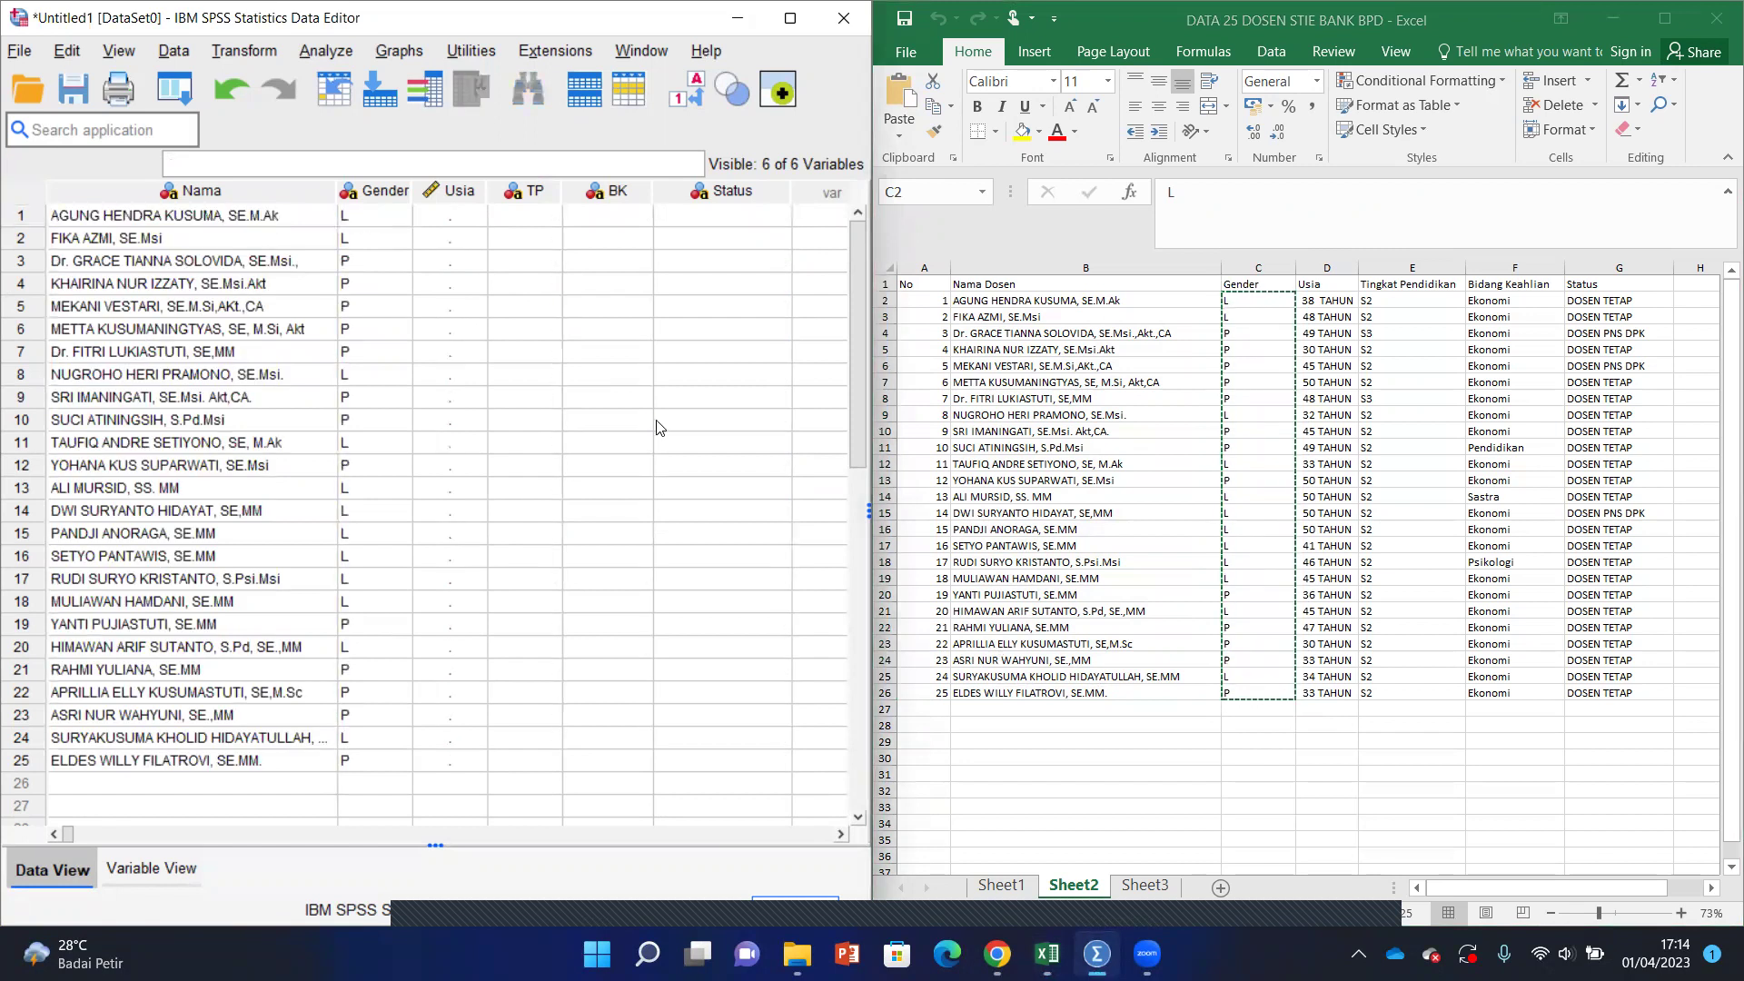
Step: Copy the Tingkat Pendidikan values in E2:E26 from Excel into the TP column of the SPSS data, starting at row 1
left_click(1326, 302)
left_click(1326, 302)
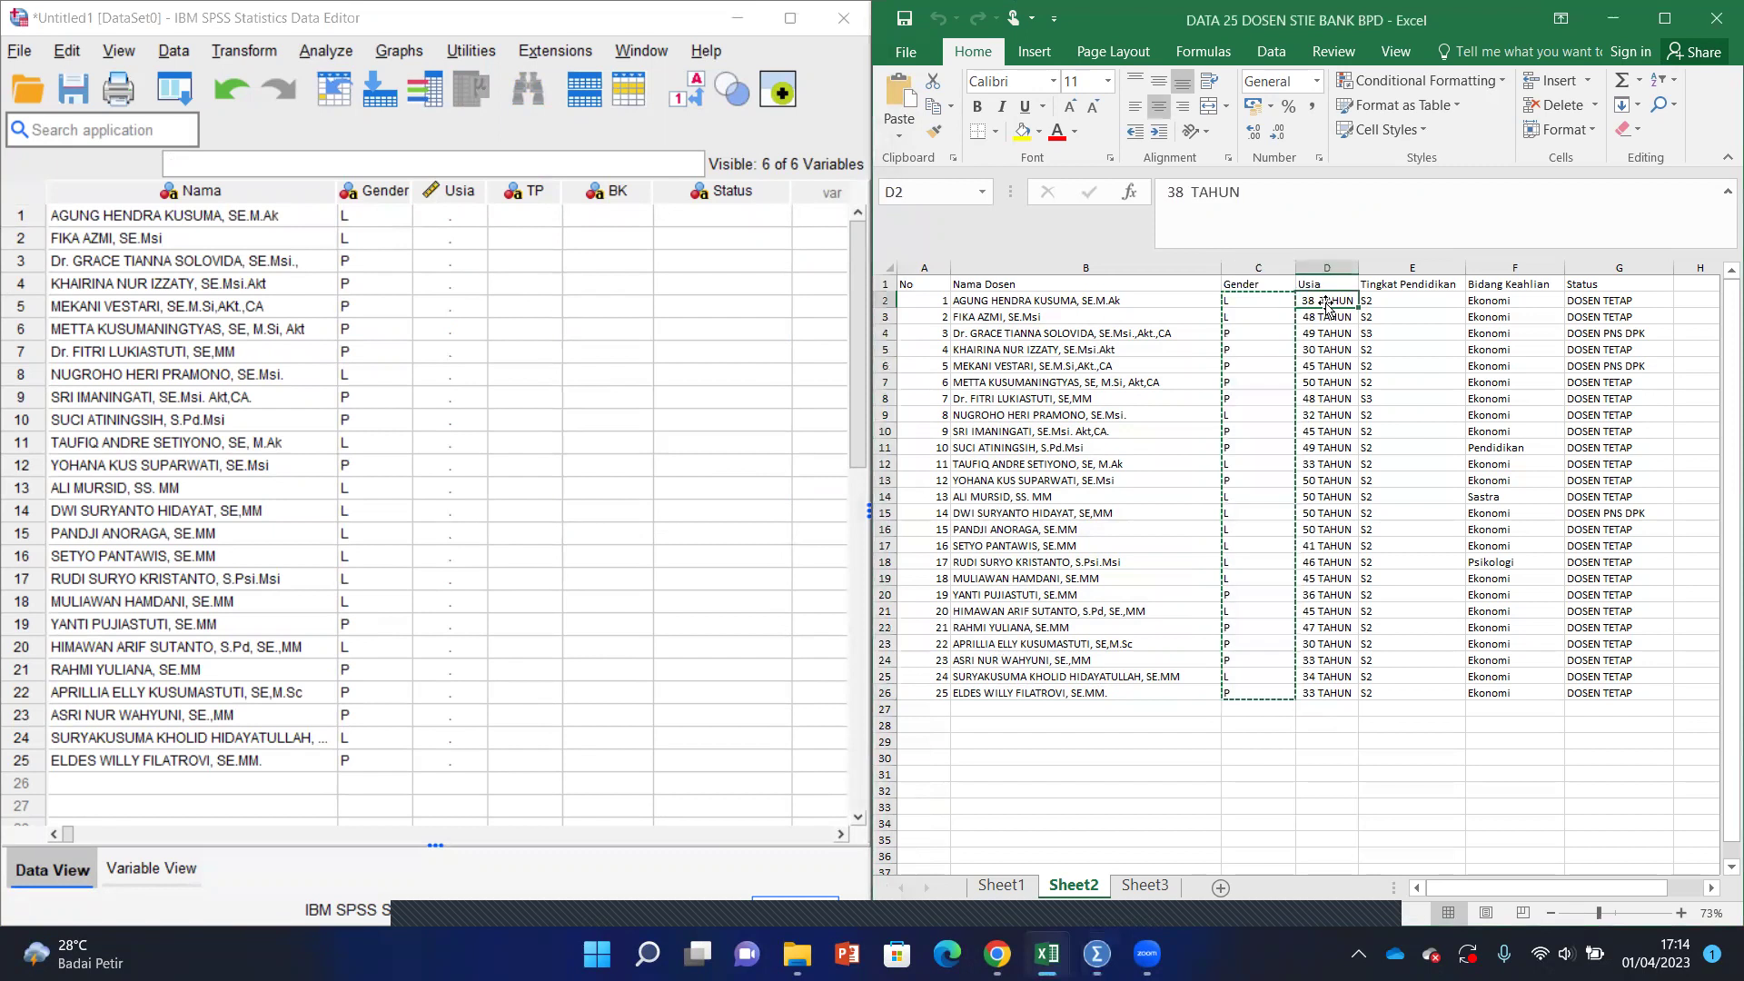
left_click_drag(1382, 301, 1398, 685)
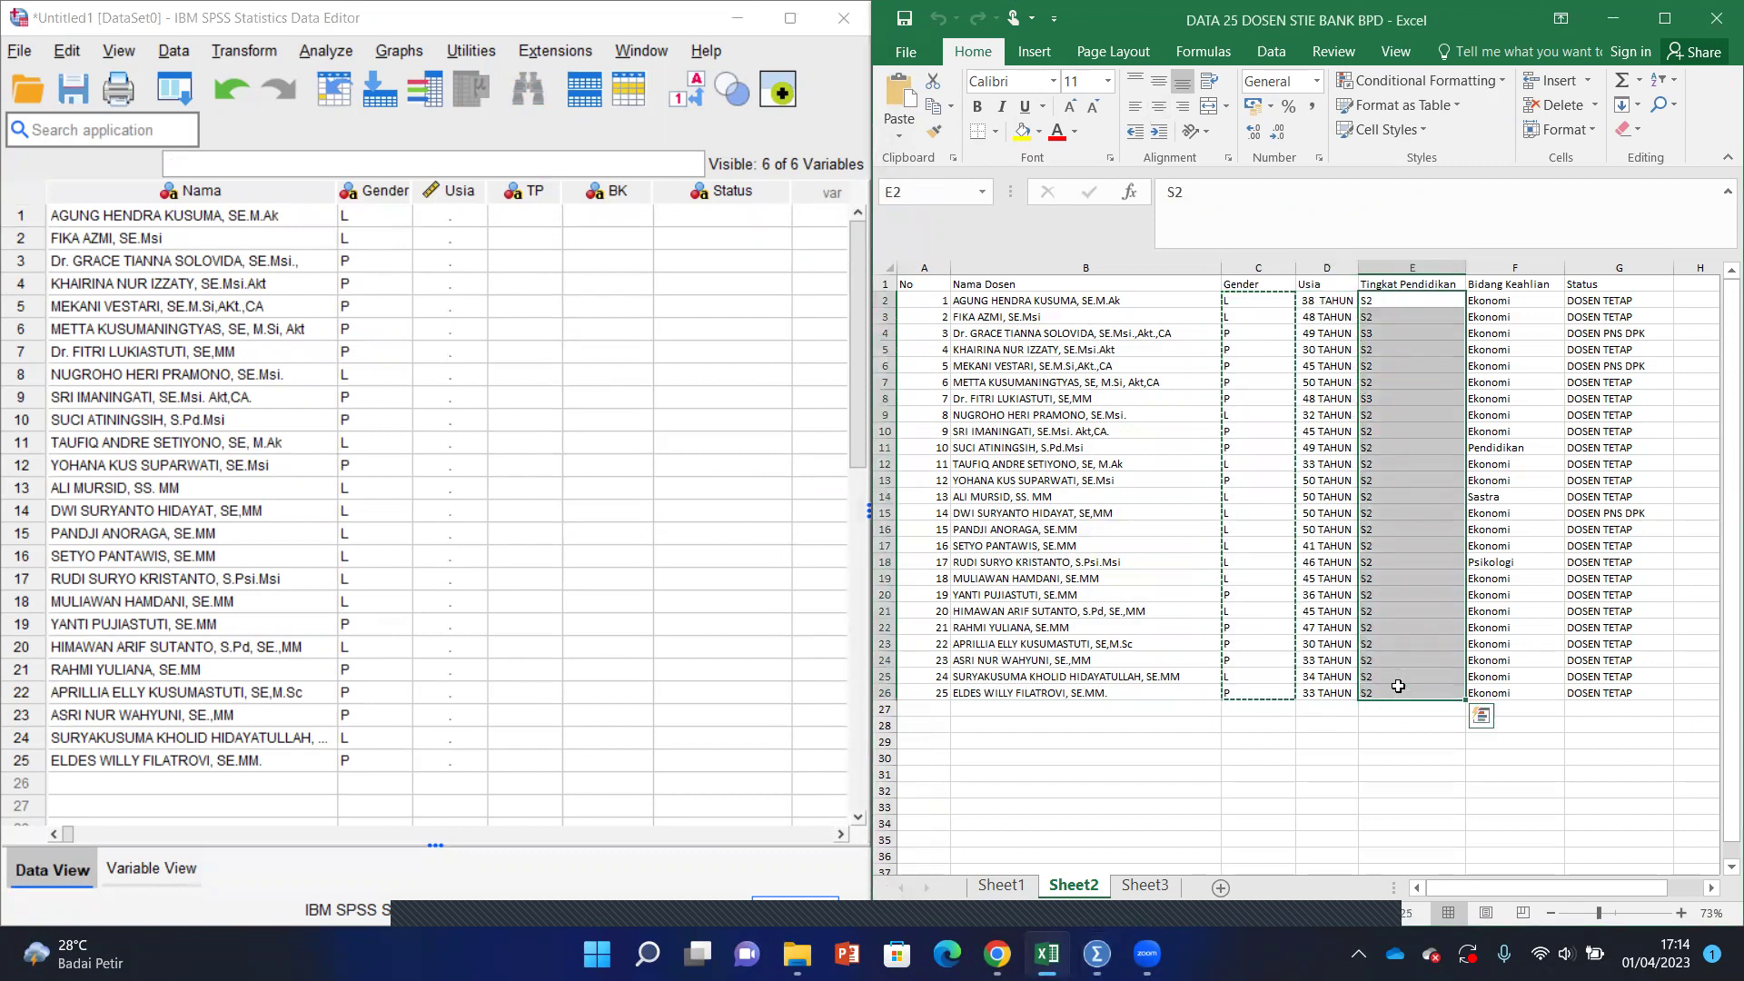
key("ctrl+c")
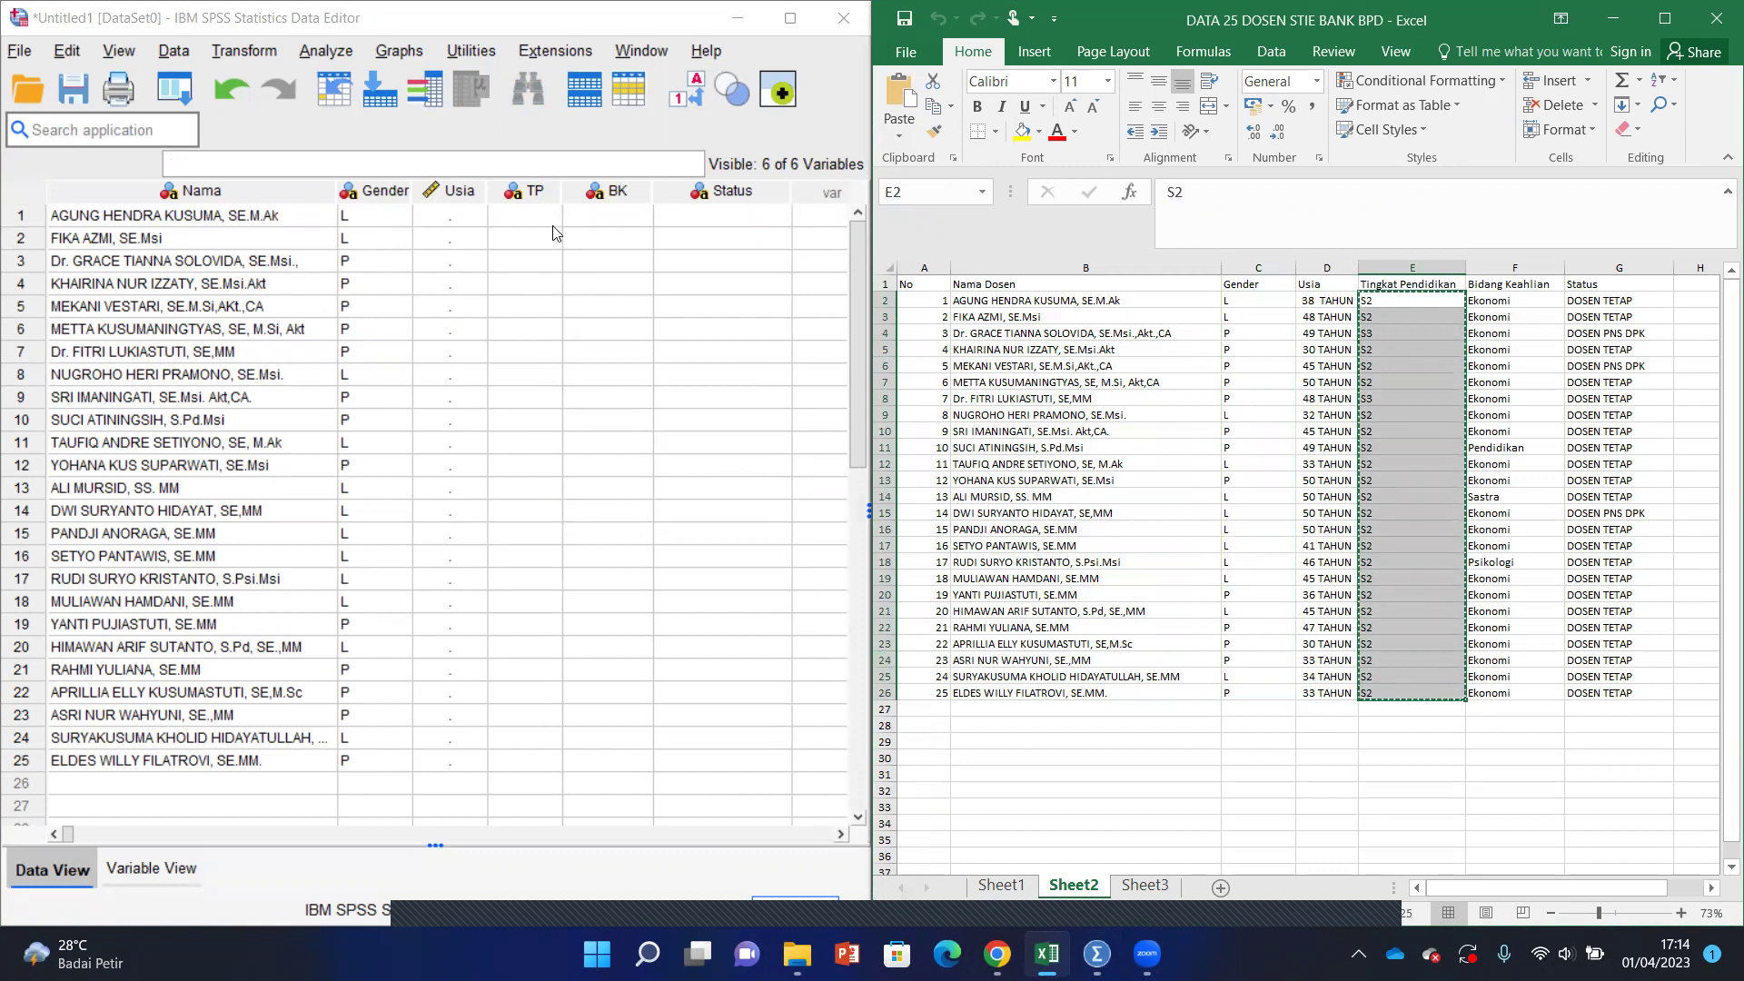
left_click(521, 216)
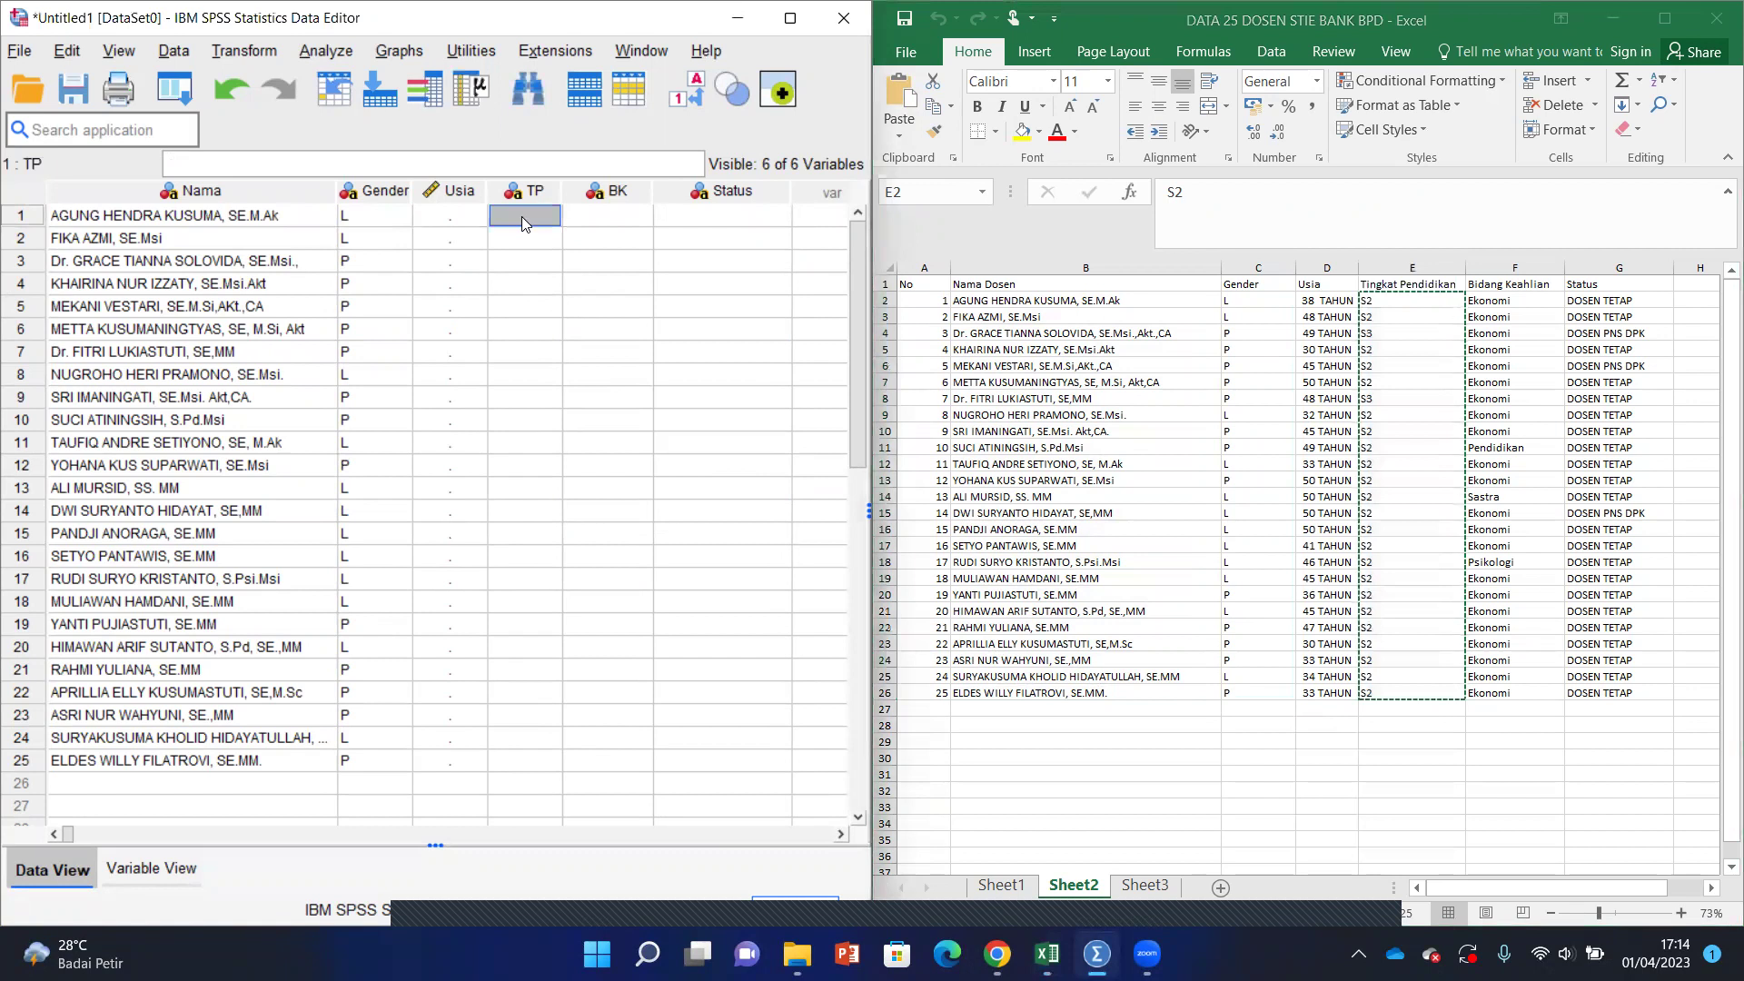
key("ctrl+v")
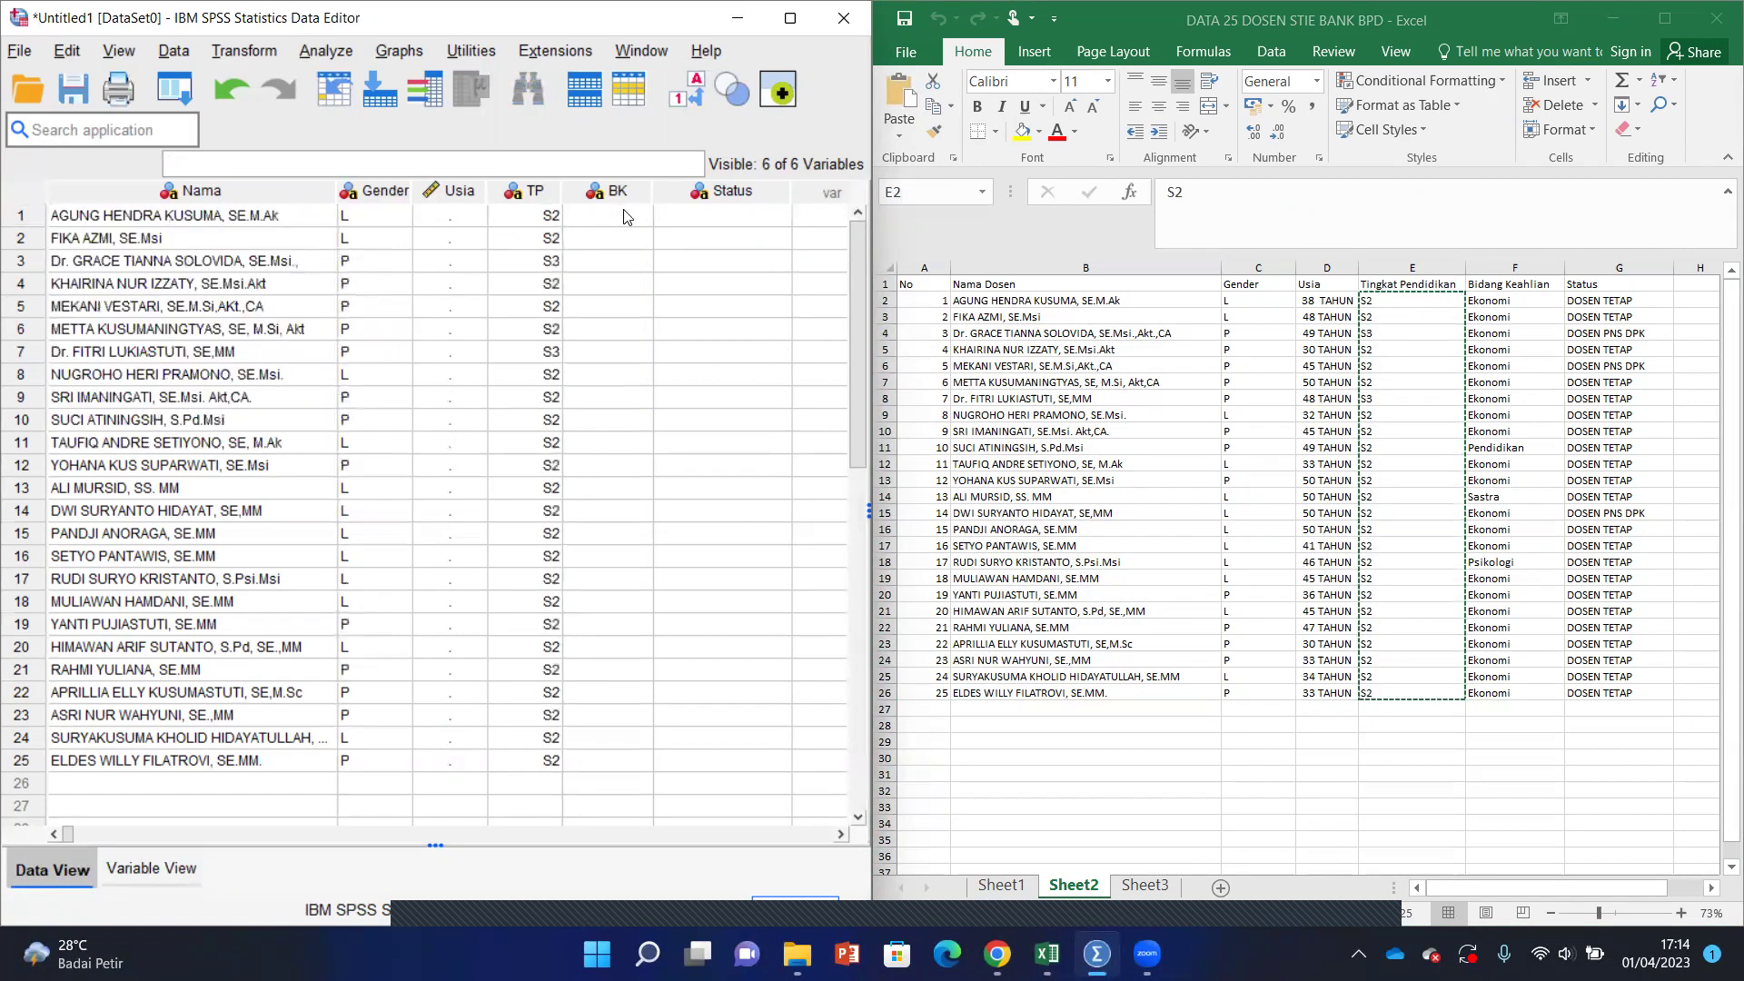
Step: Copy the Bidang Keahlian values in F2:F26 from Excel into the BK column of the SPSS data, starting at row 1
left_click(1496, 295)
left_click_drag(1498, 497, 1509, 688)
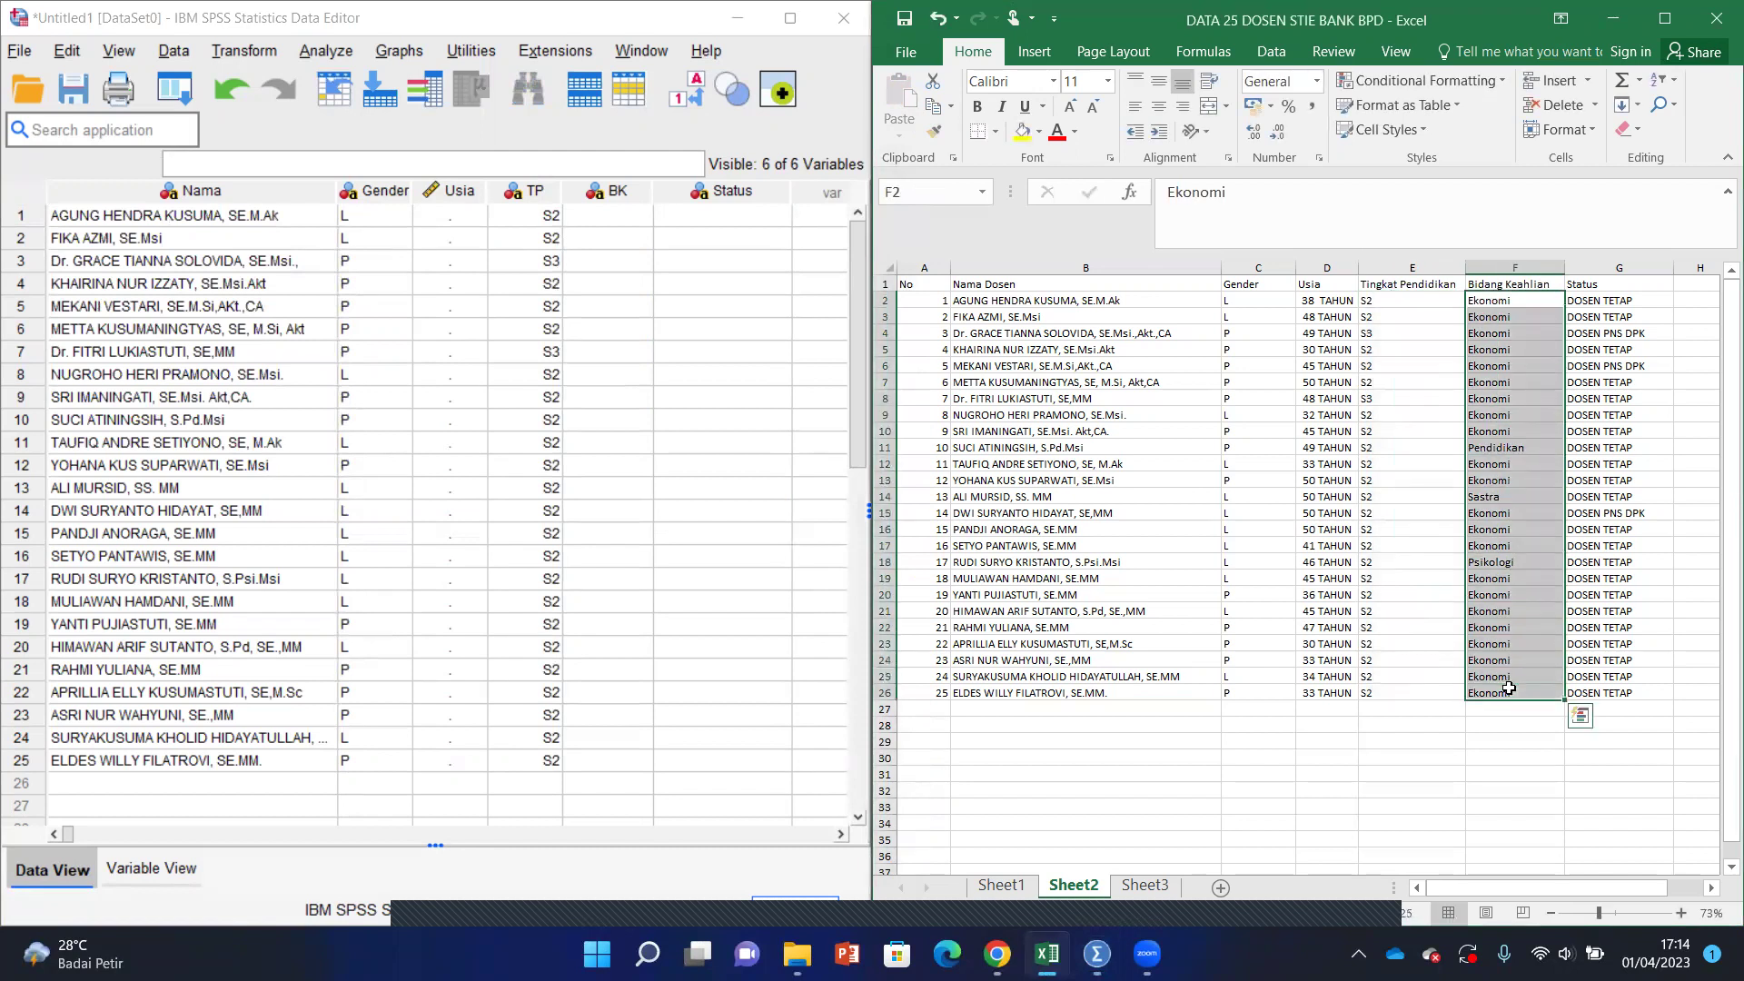
key("ctrl+c")
left_click(1581, 715)
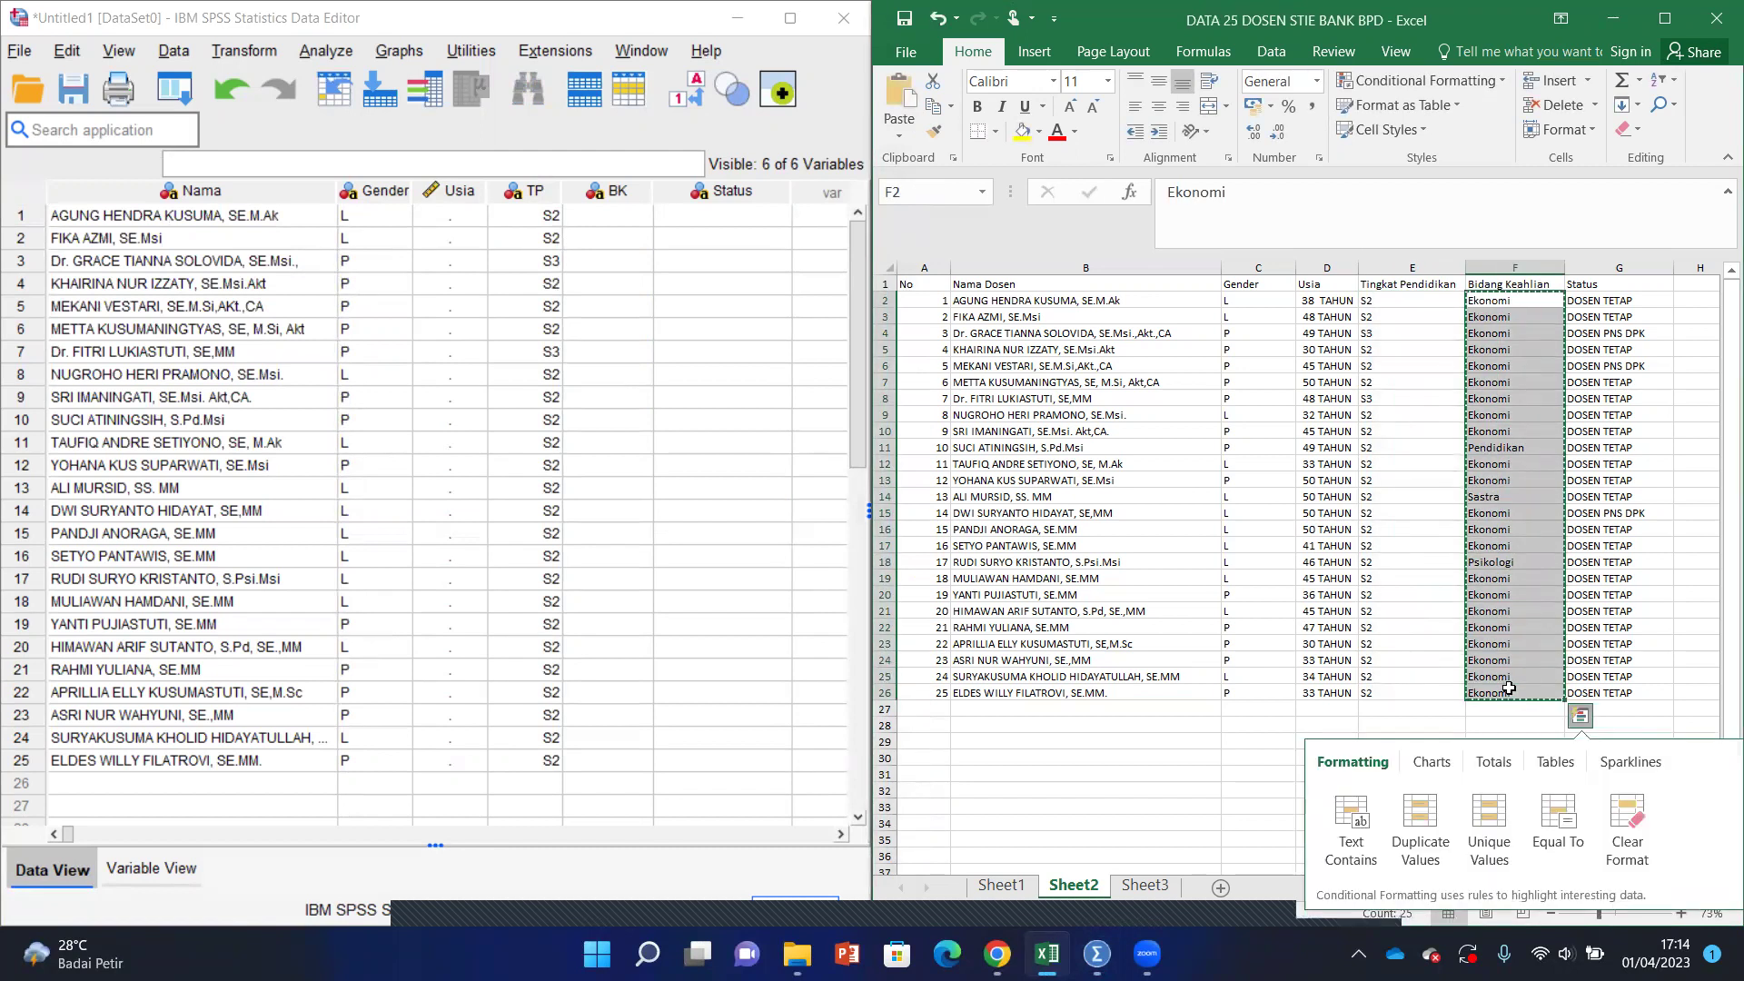
left_click(591, 216)
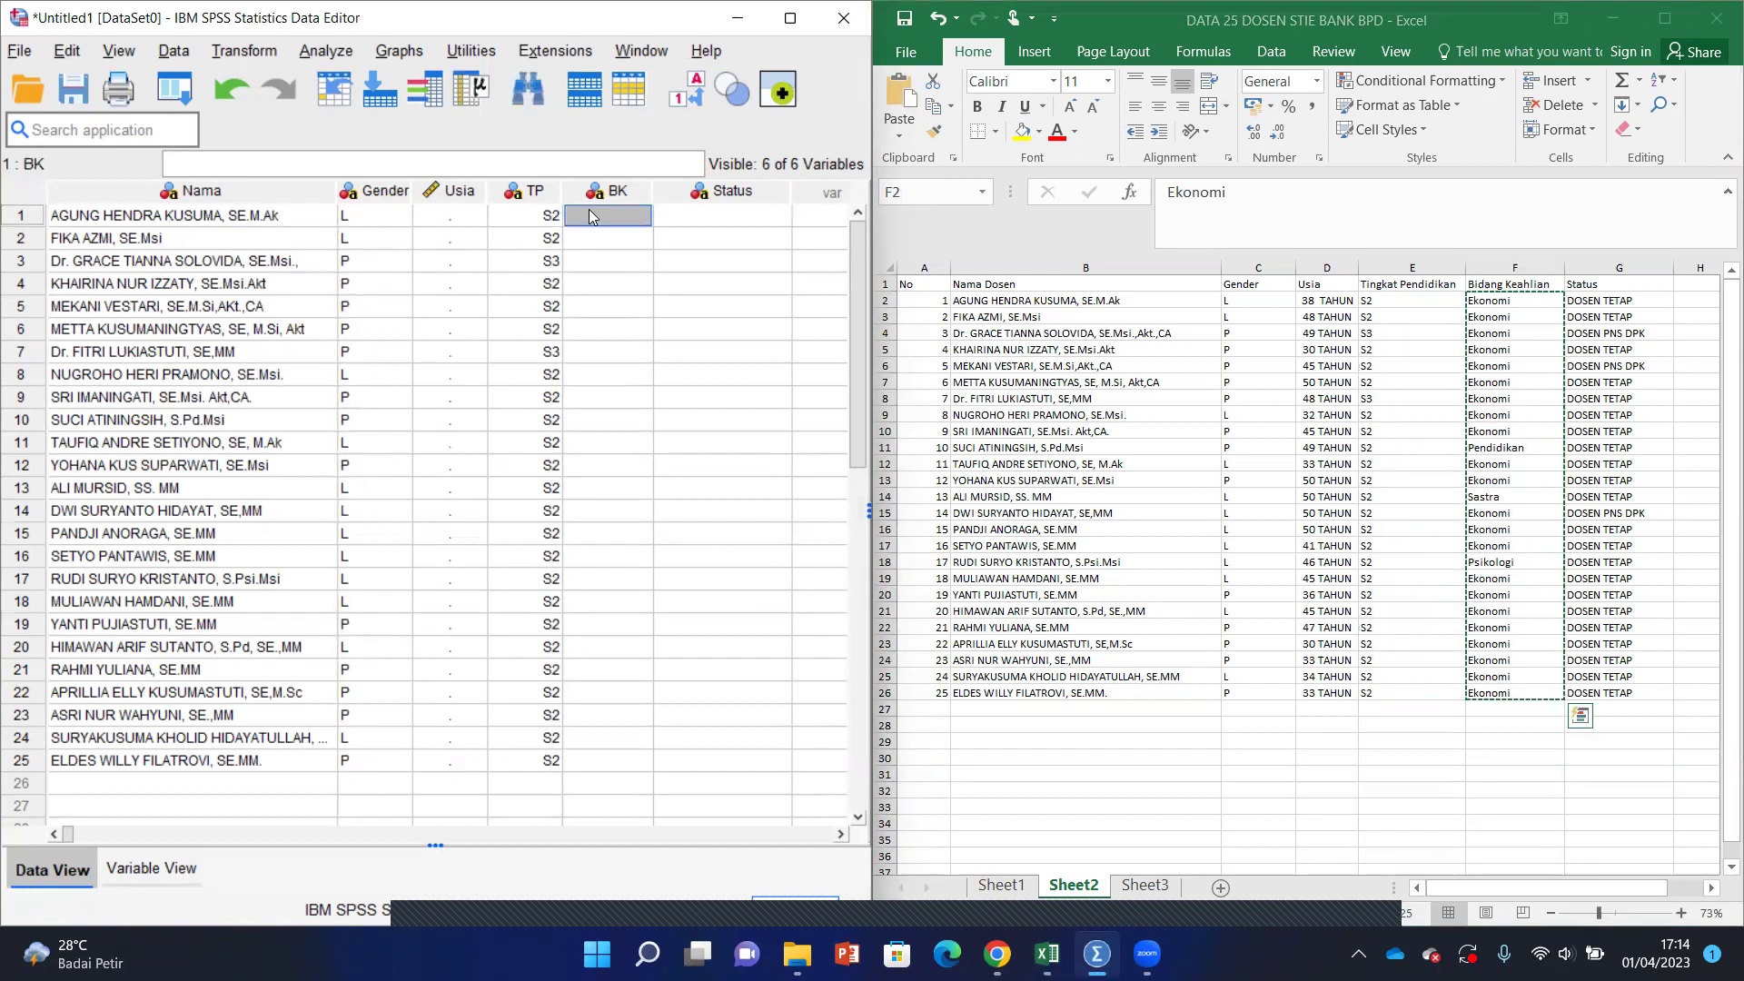
key("ctrl+v")
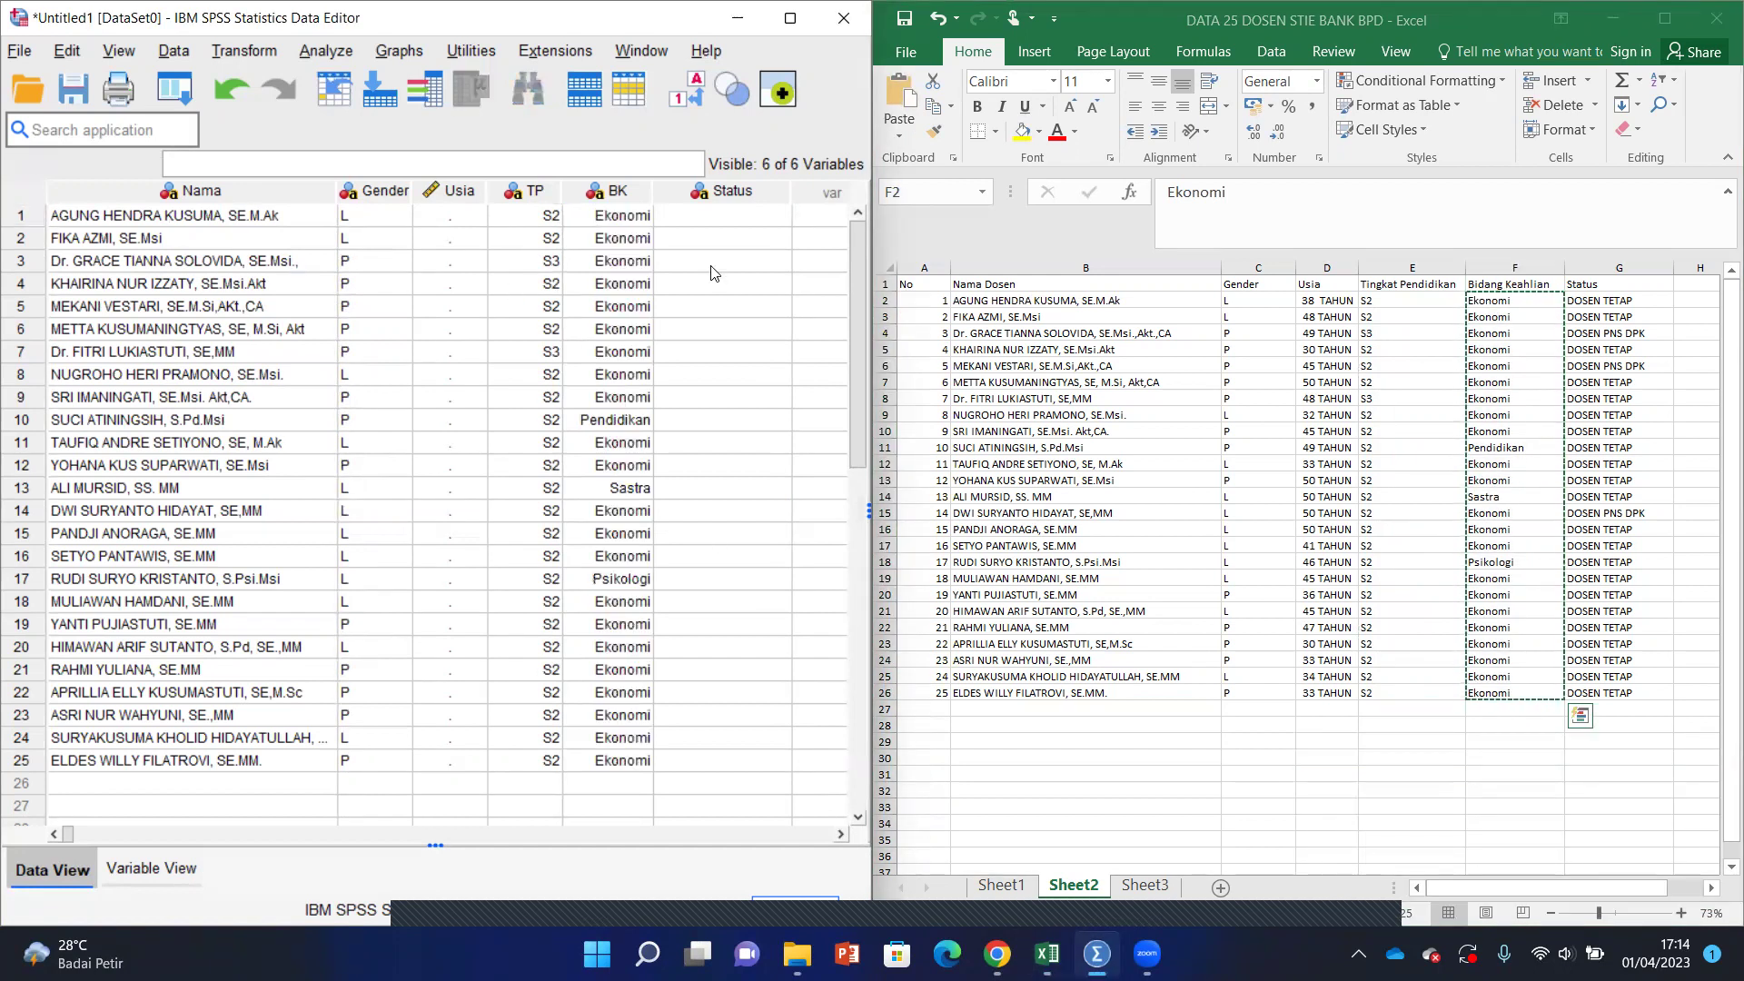
Step: Copy the Status values in G2:G26 from Excel into the Status column of the SPSS data, starting at row 1
left_click(1634, 302)
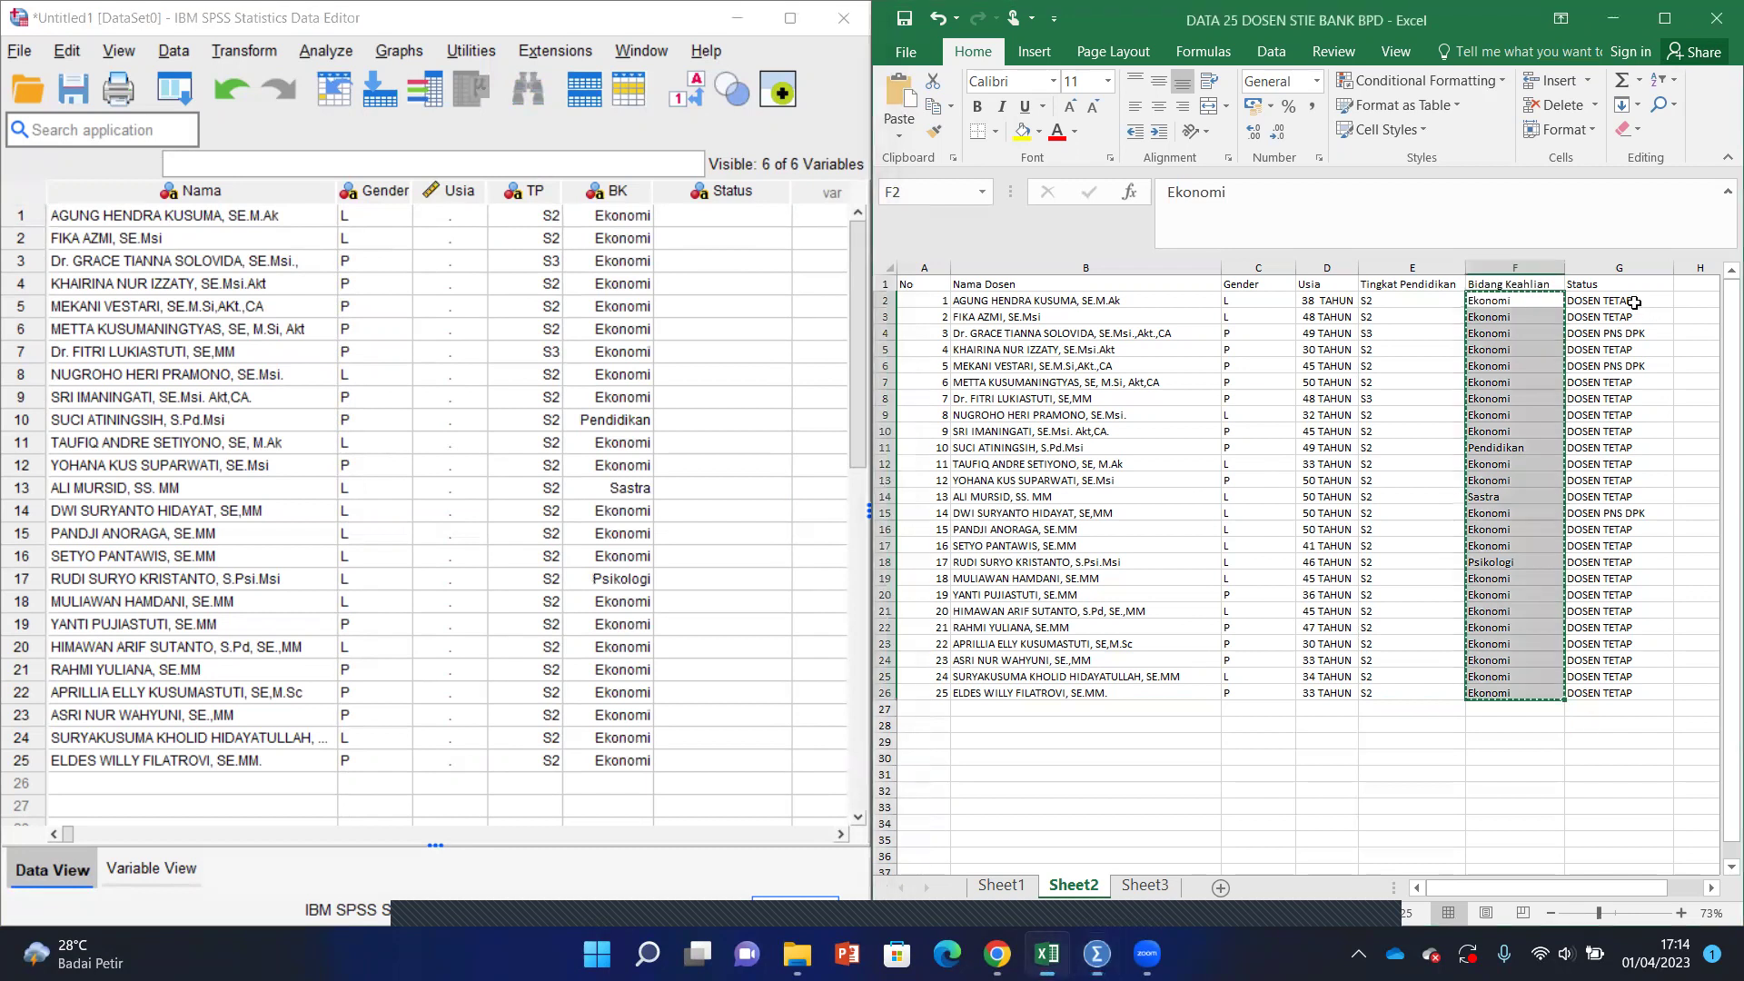
left_click_drag(1634, 301, 1638, 689)
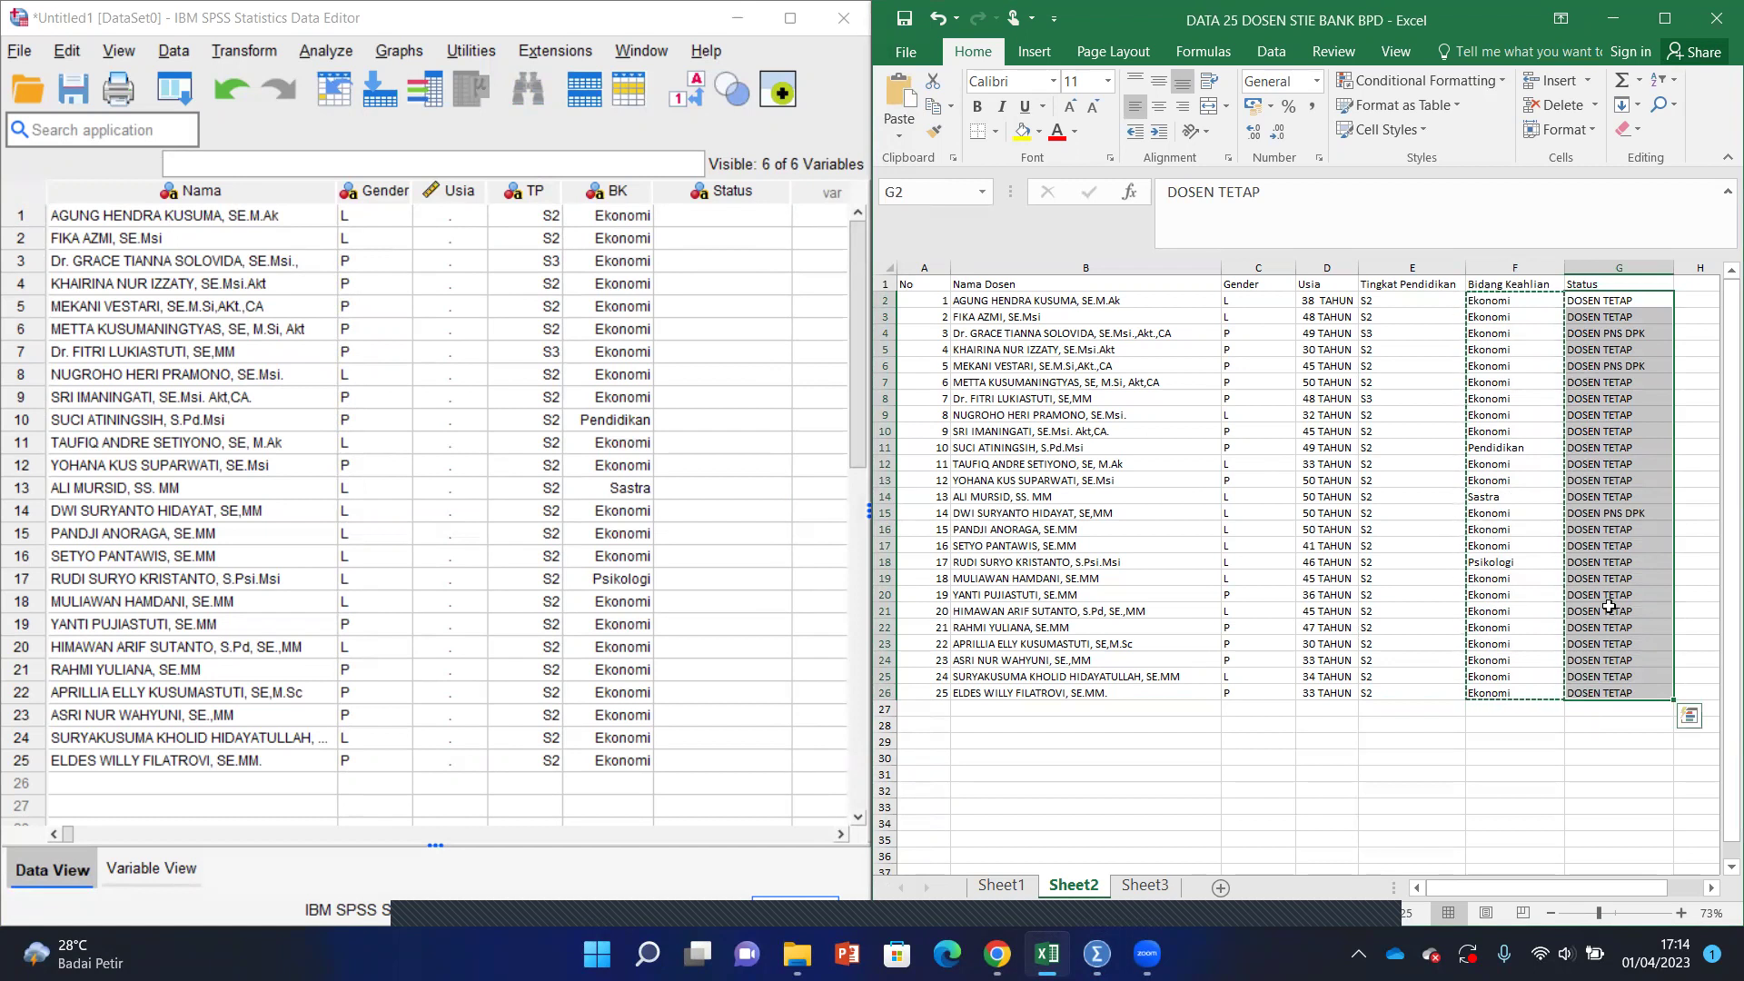
key("ctrl+c")
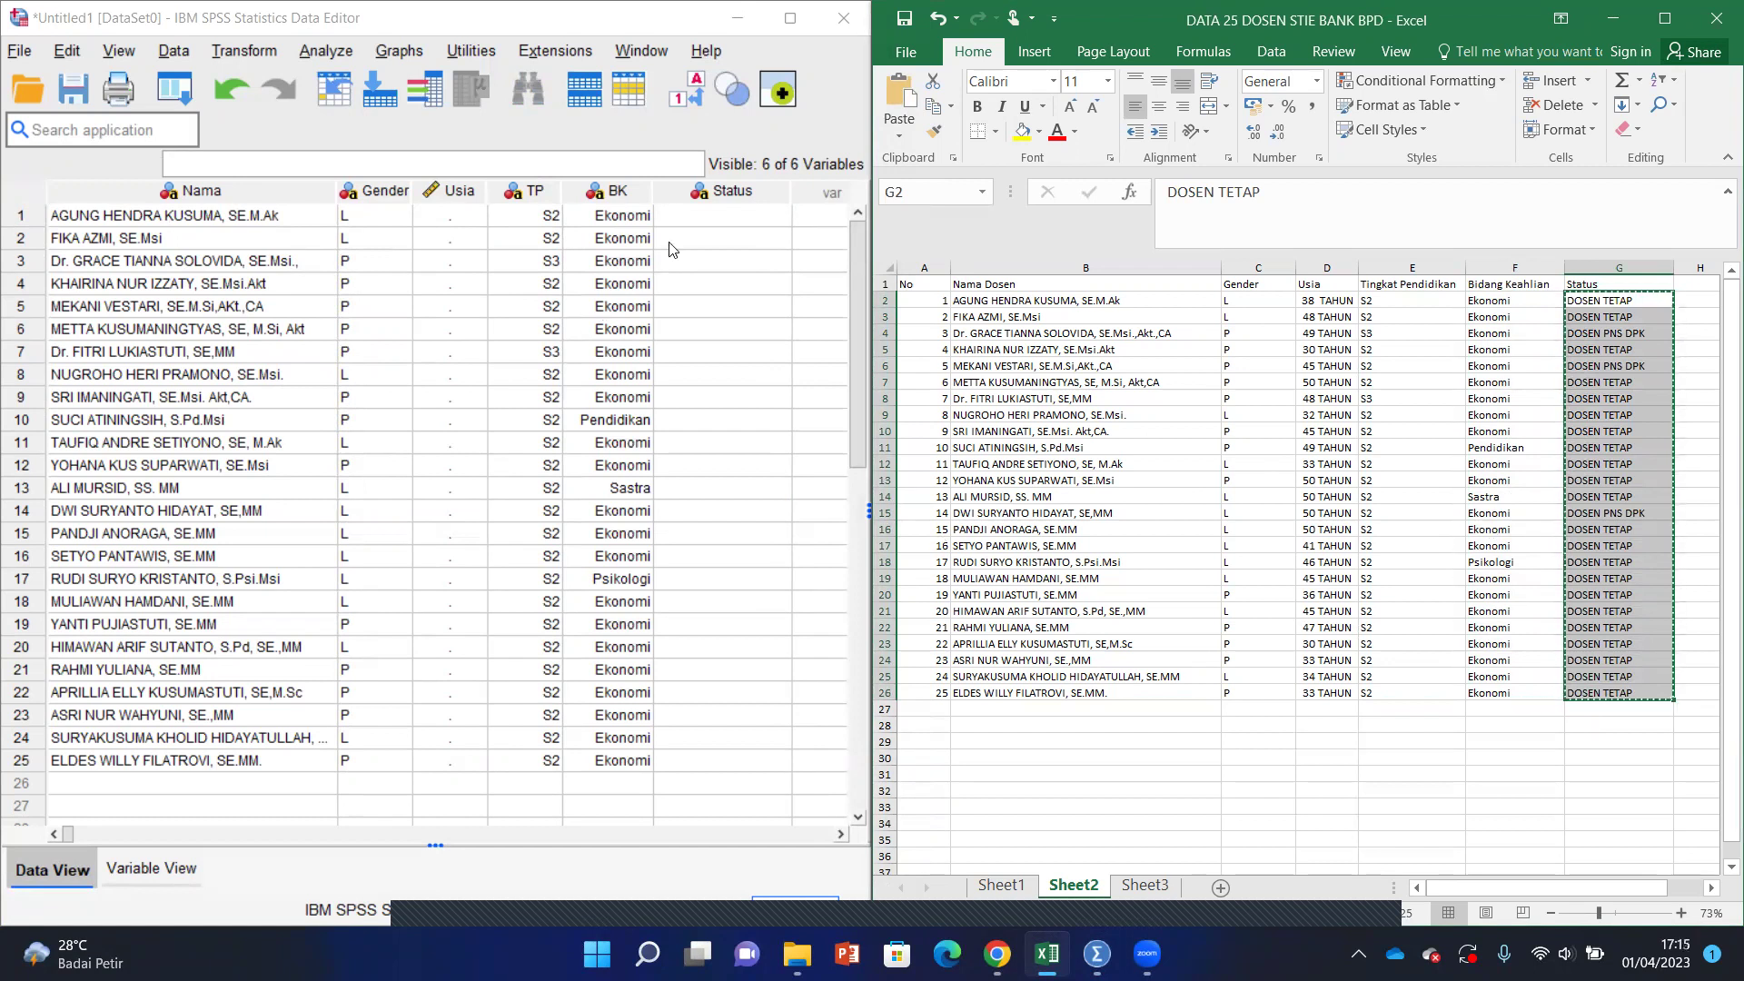
left_click(688, 220)
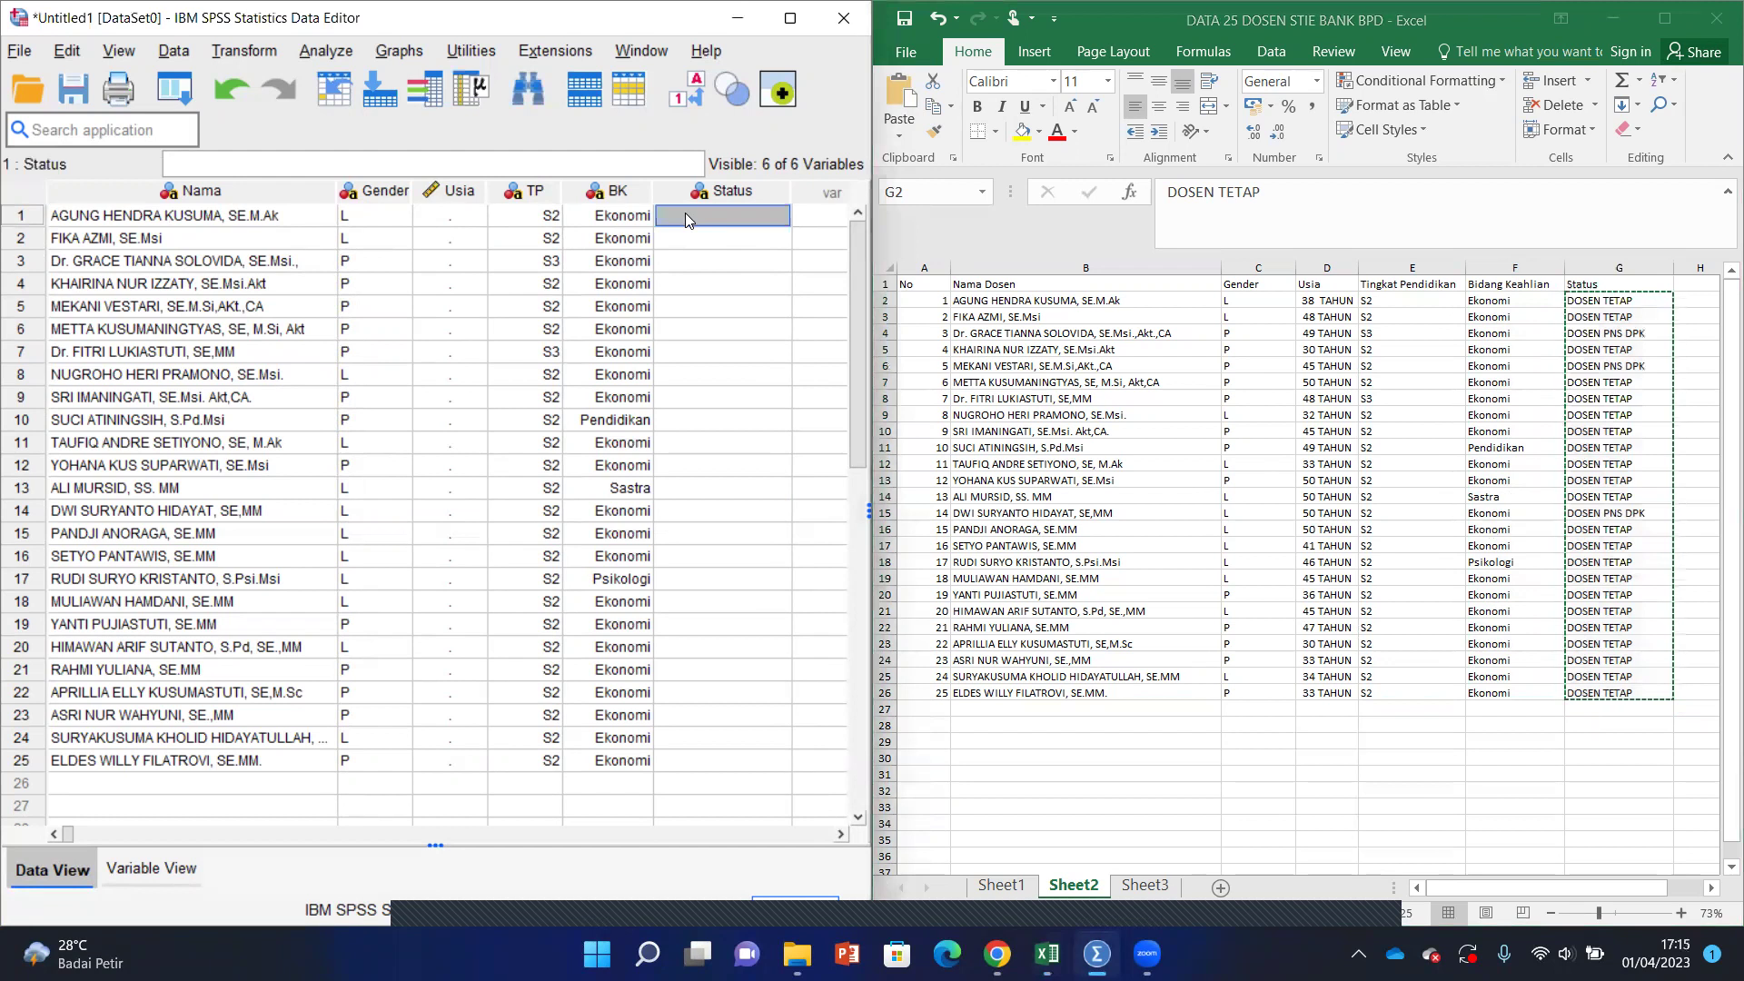
key("ctrl+v")
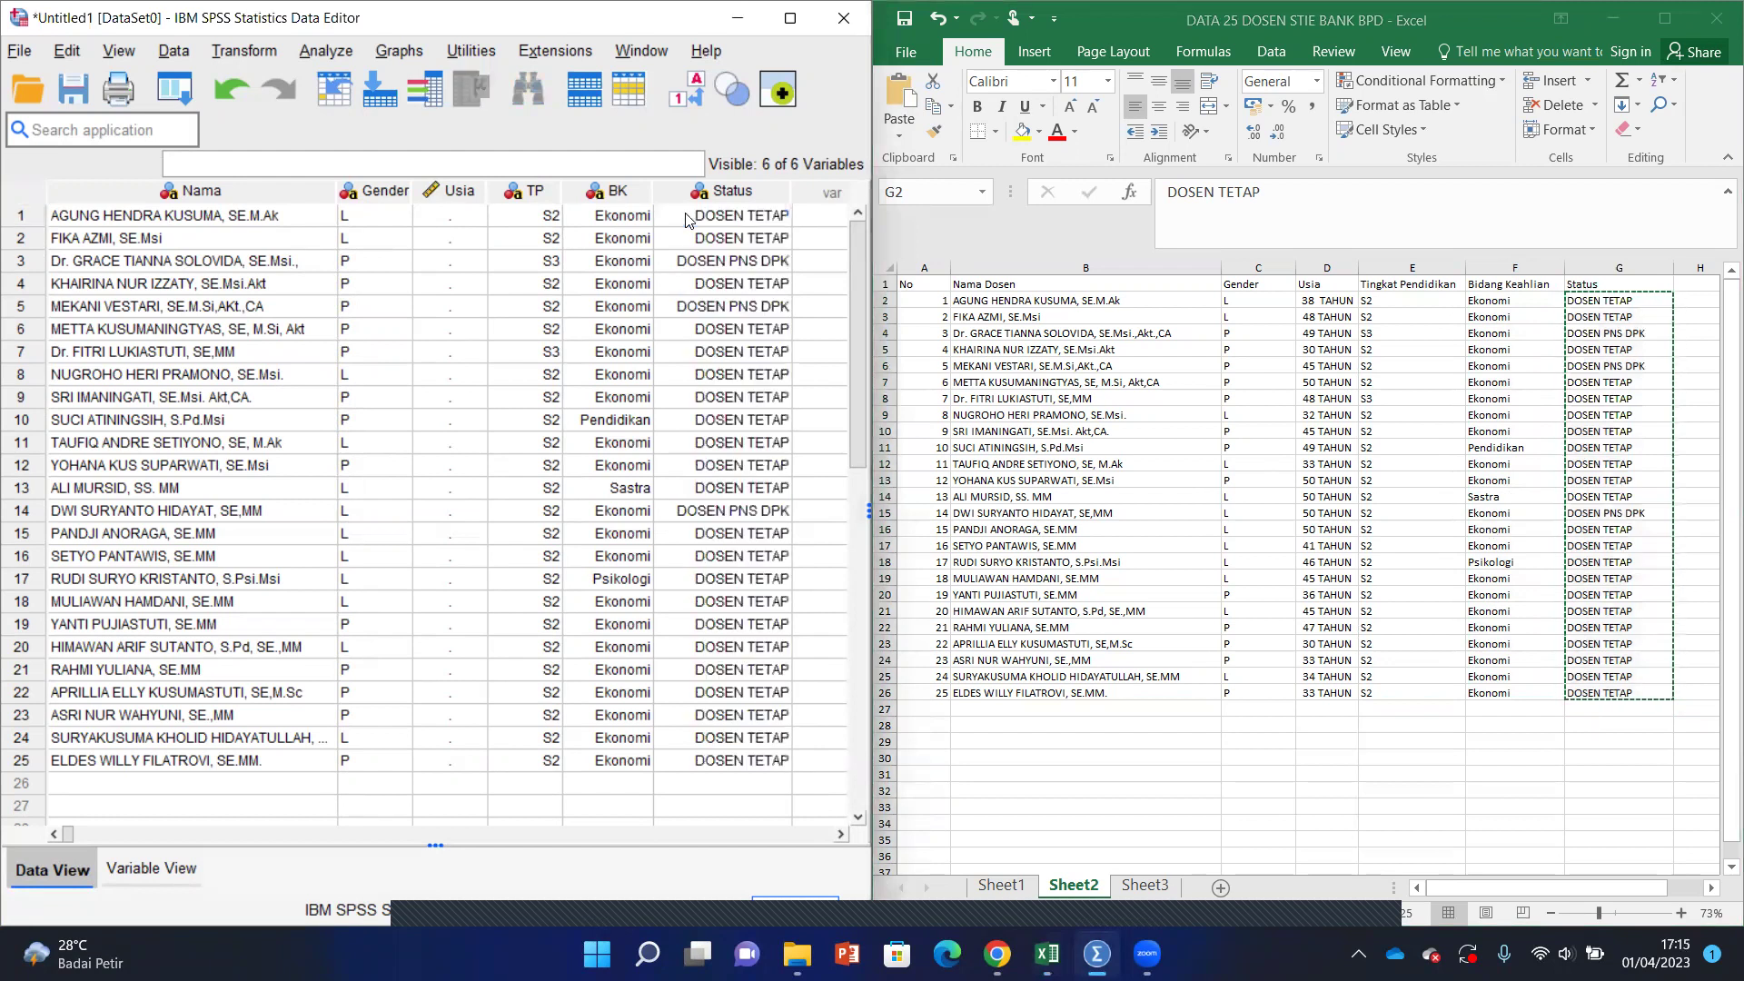
Step: Enter the Usia values 38, 48, 49 and 30 in rows 1 to 4 of the SPSS data
left_click(446, 222)
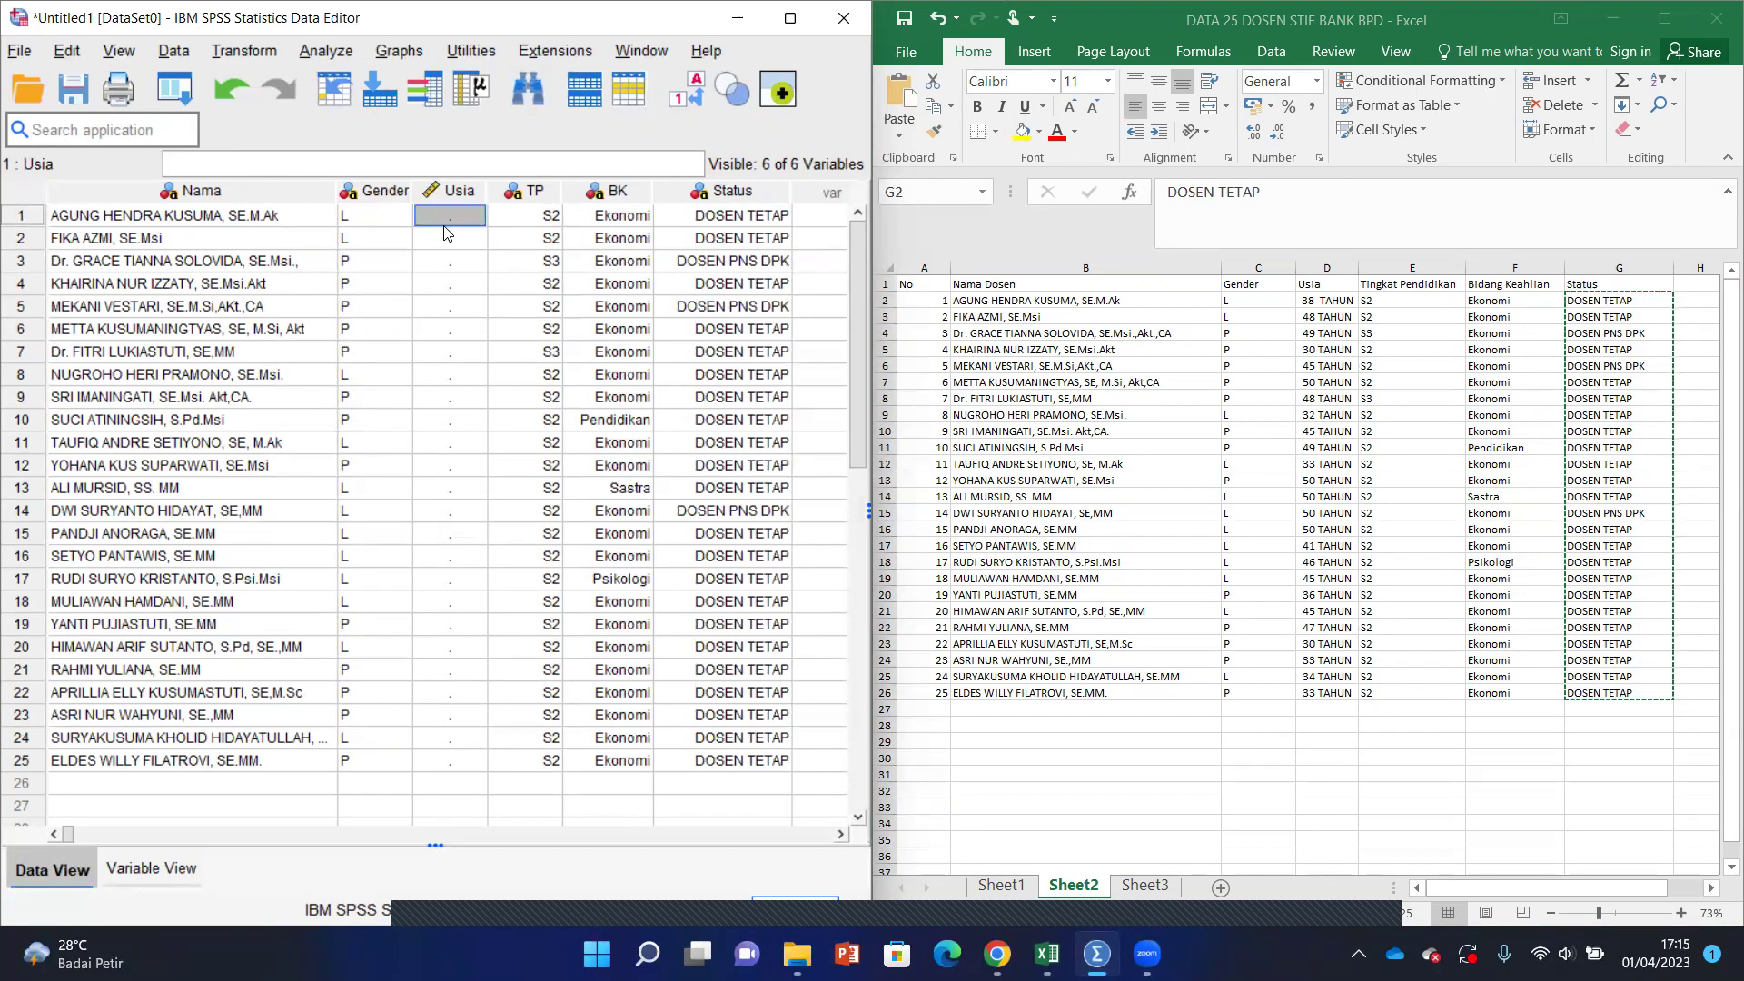
type("384")
key("Escape")
type("3")
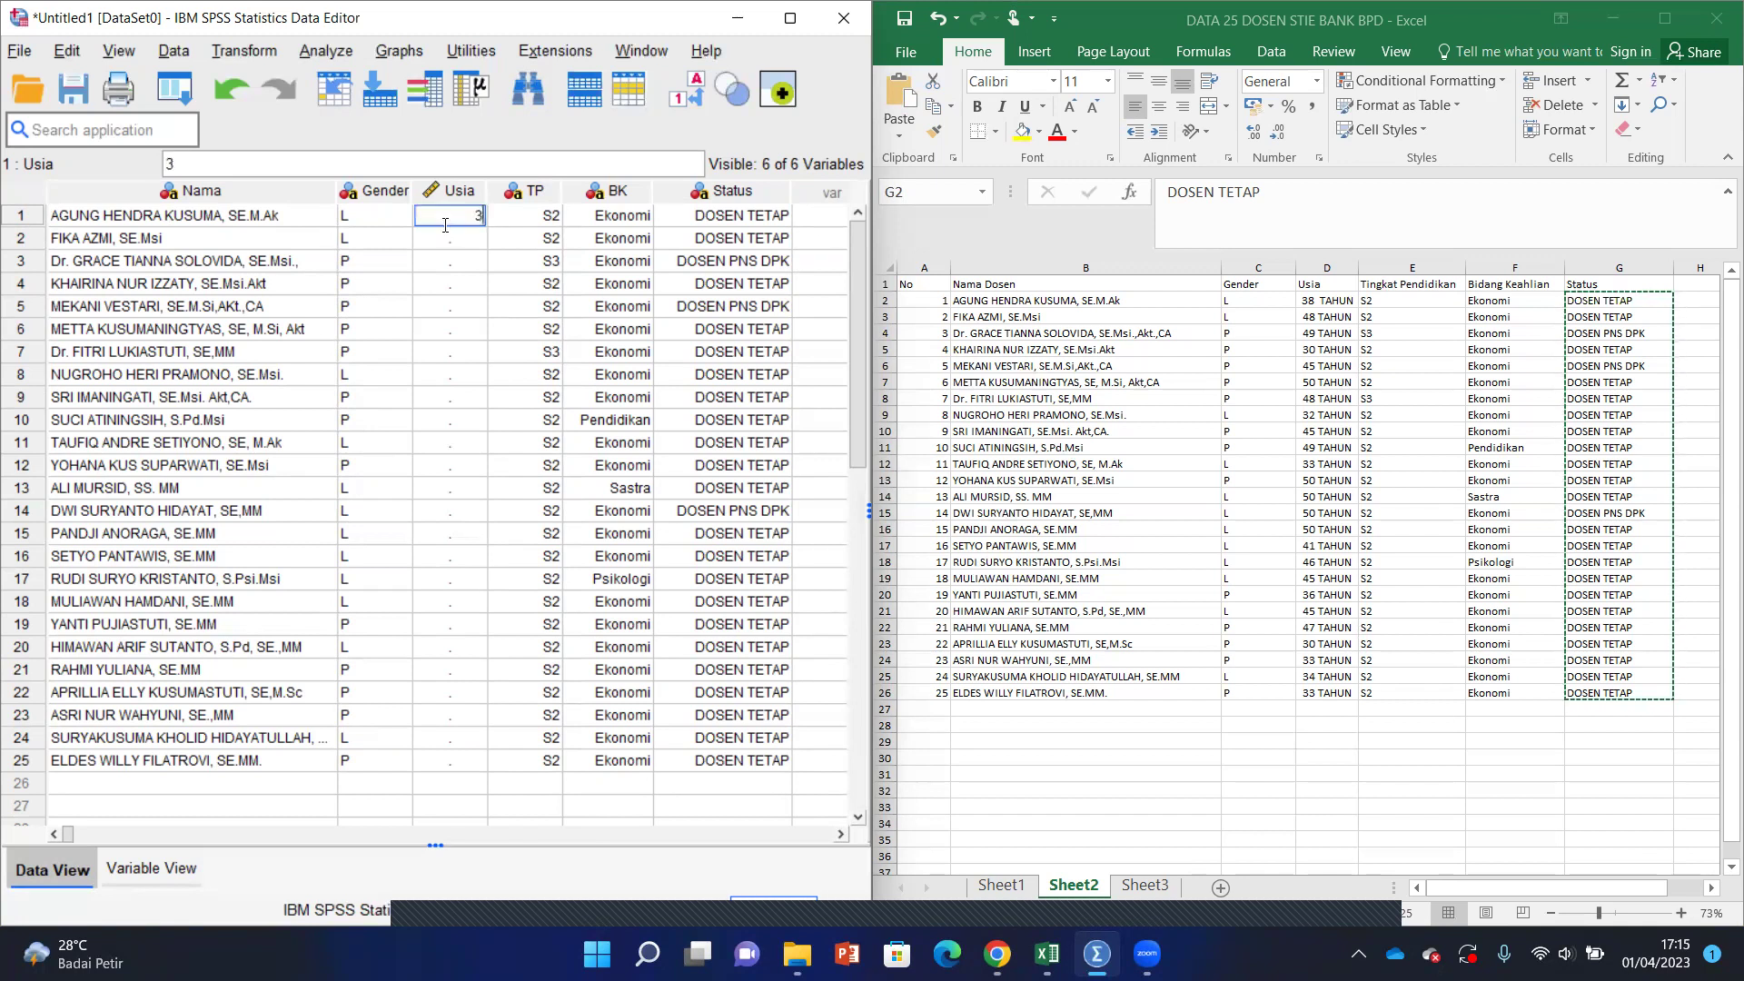
type("8")
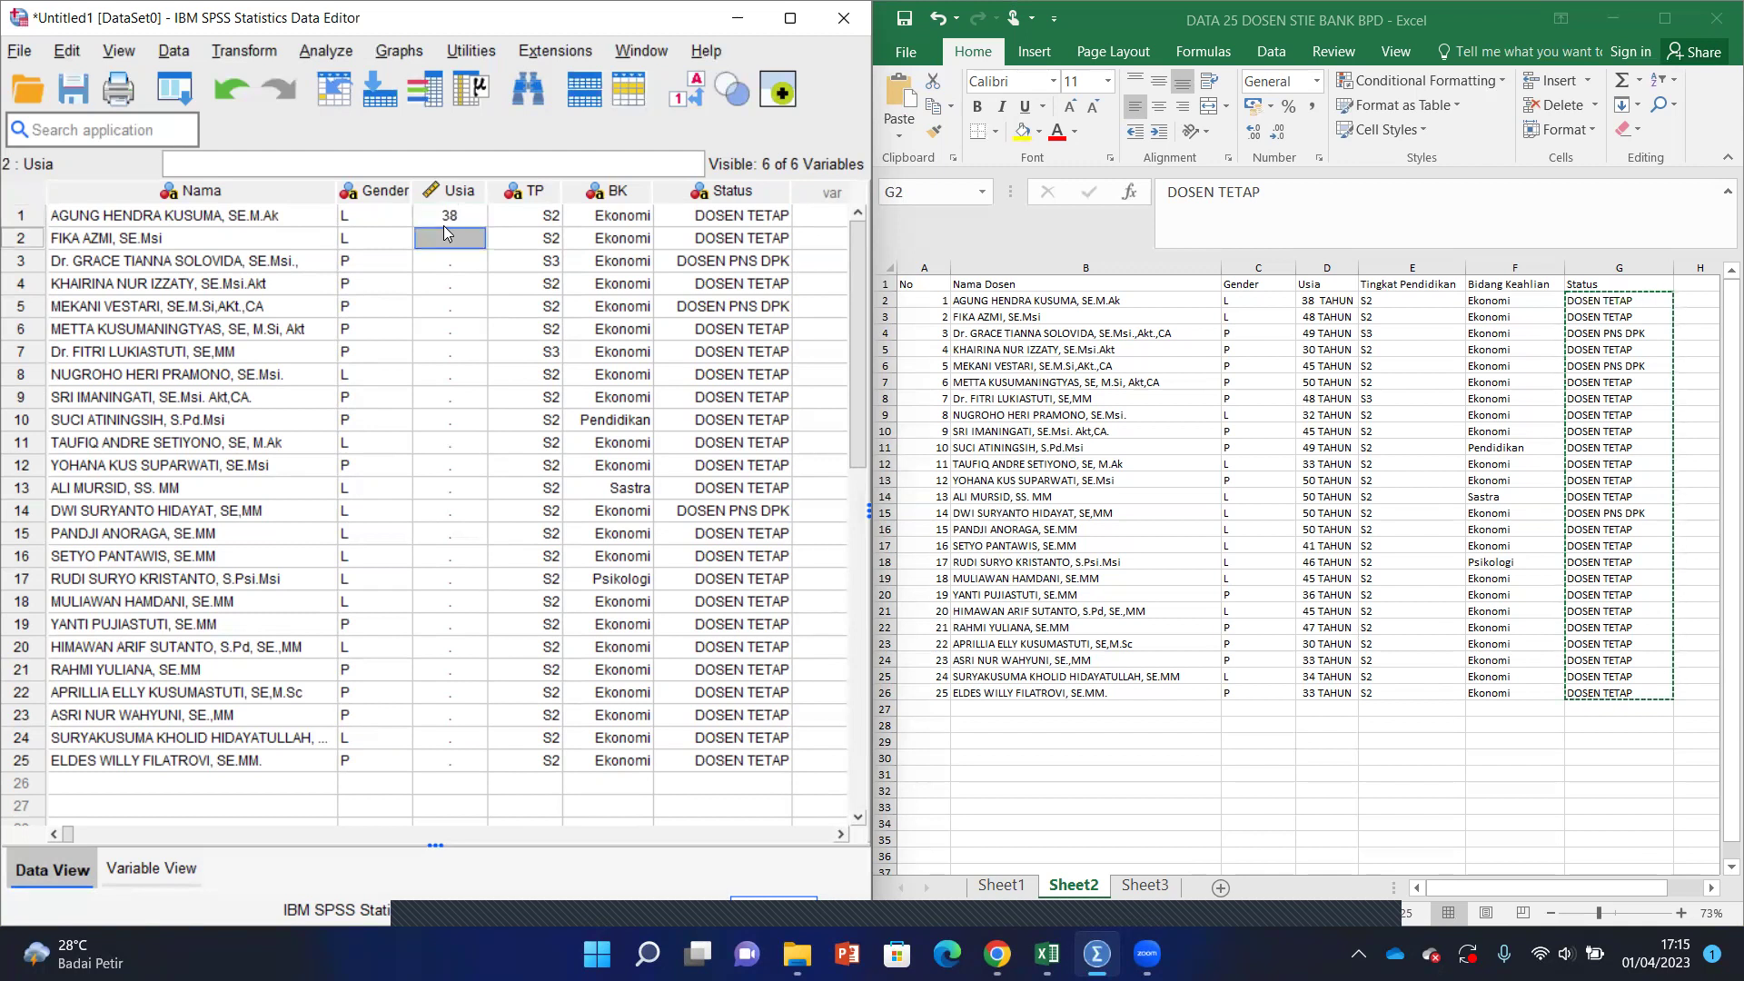
type("48")
key("Return")
type("49")
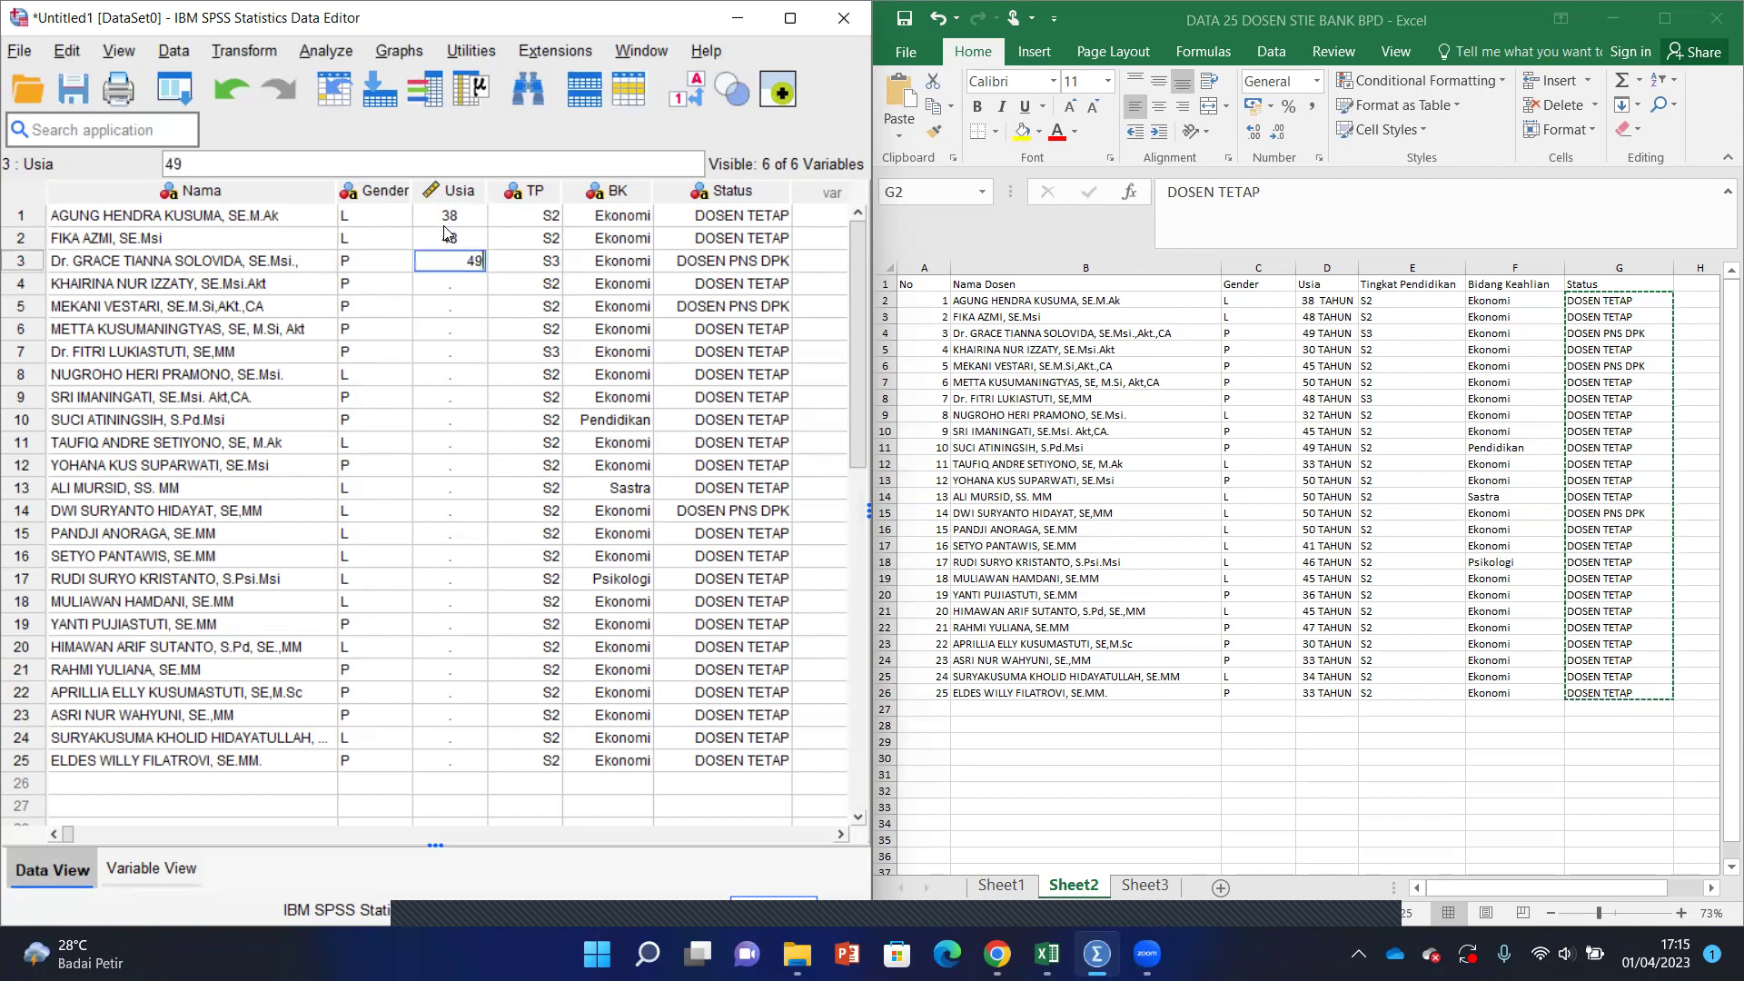
key("Return")
type("30")
key("Return")
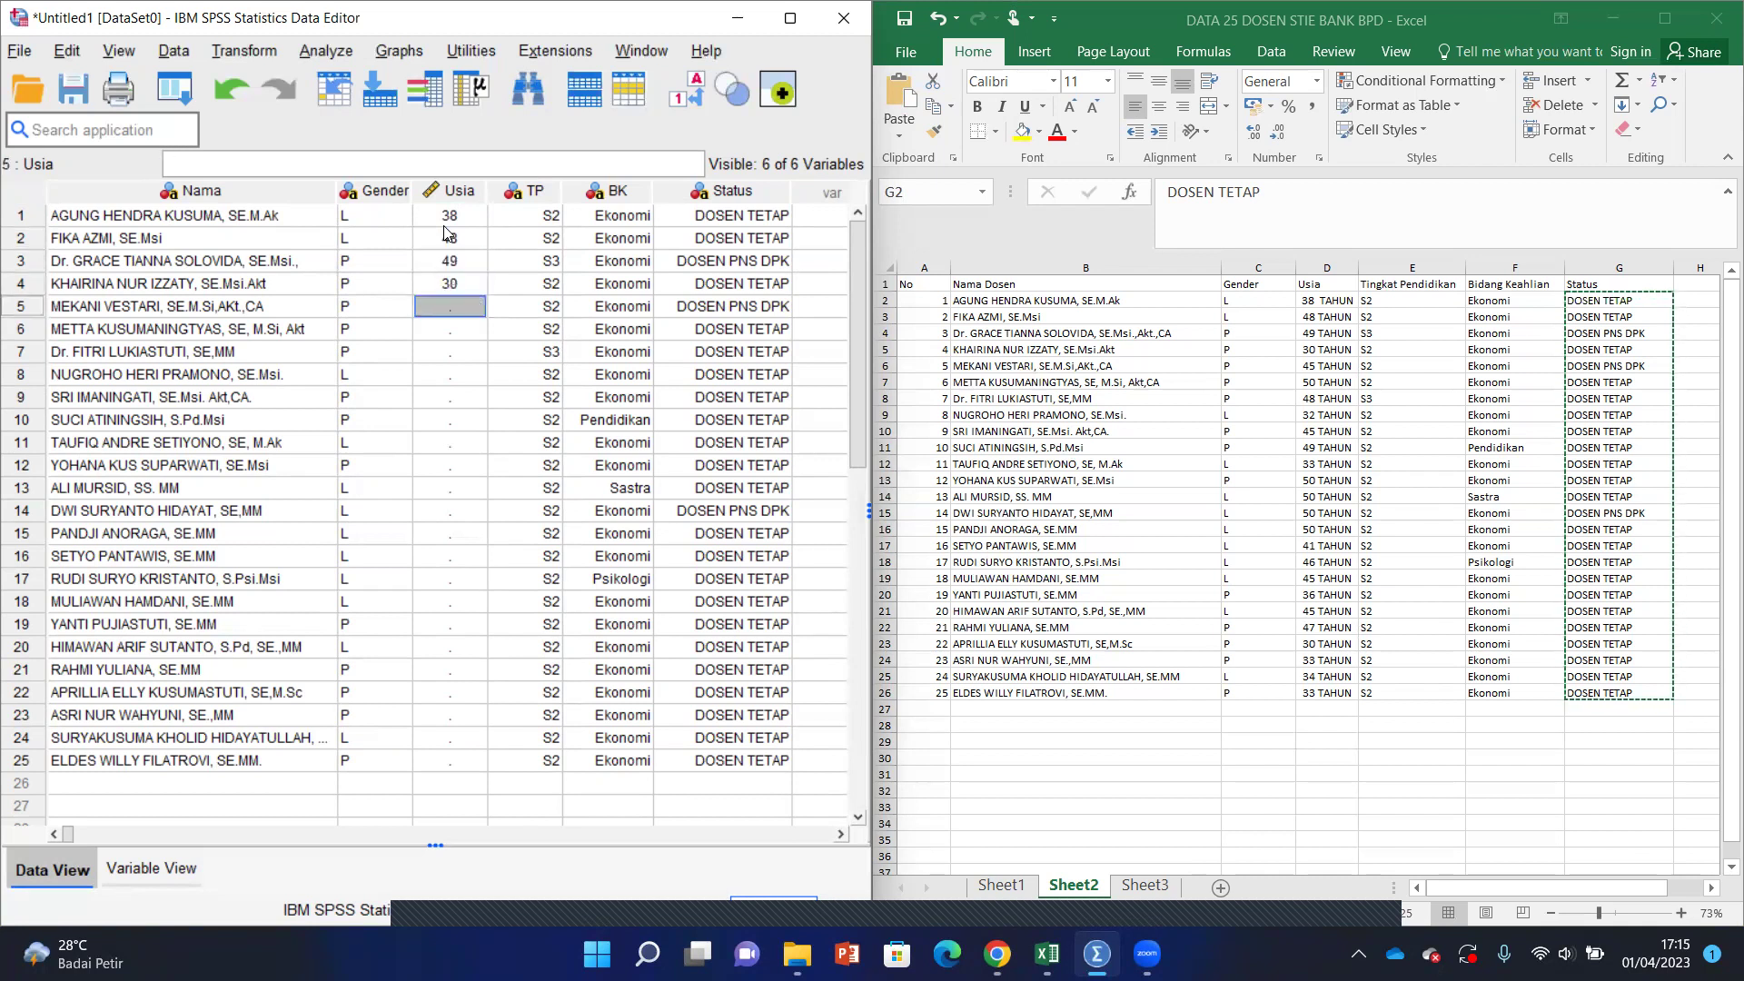
Step: Enter the Usia values 45, 50, 48 and 32 in rows 5 to 8
type("45")
key("Return")
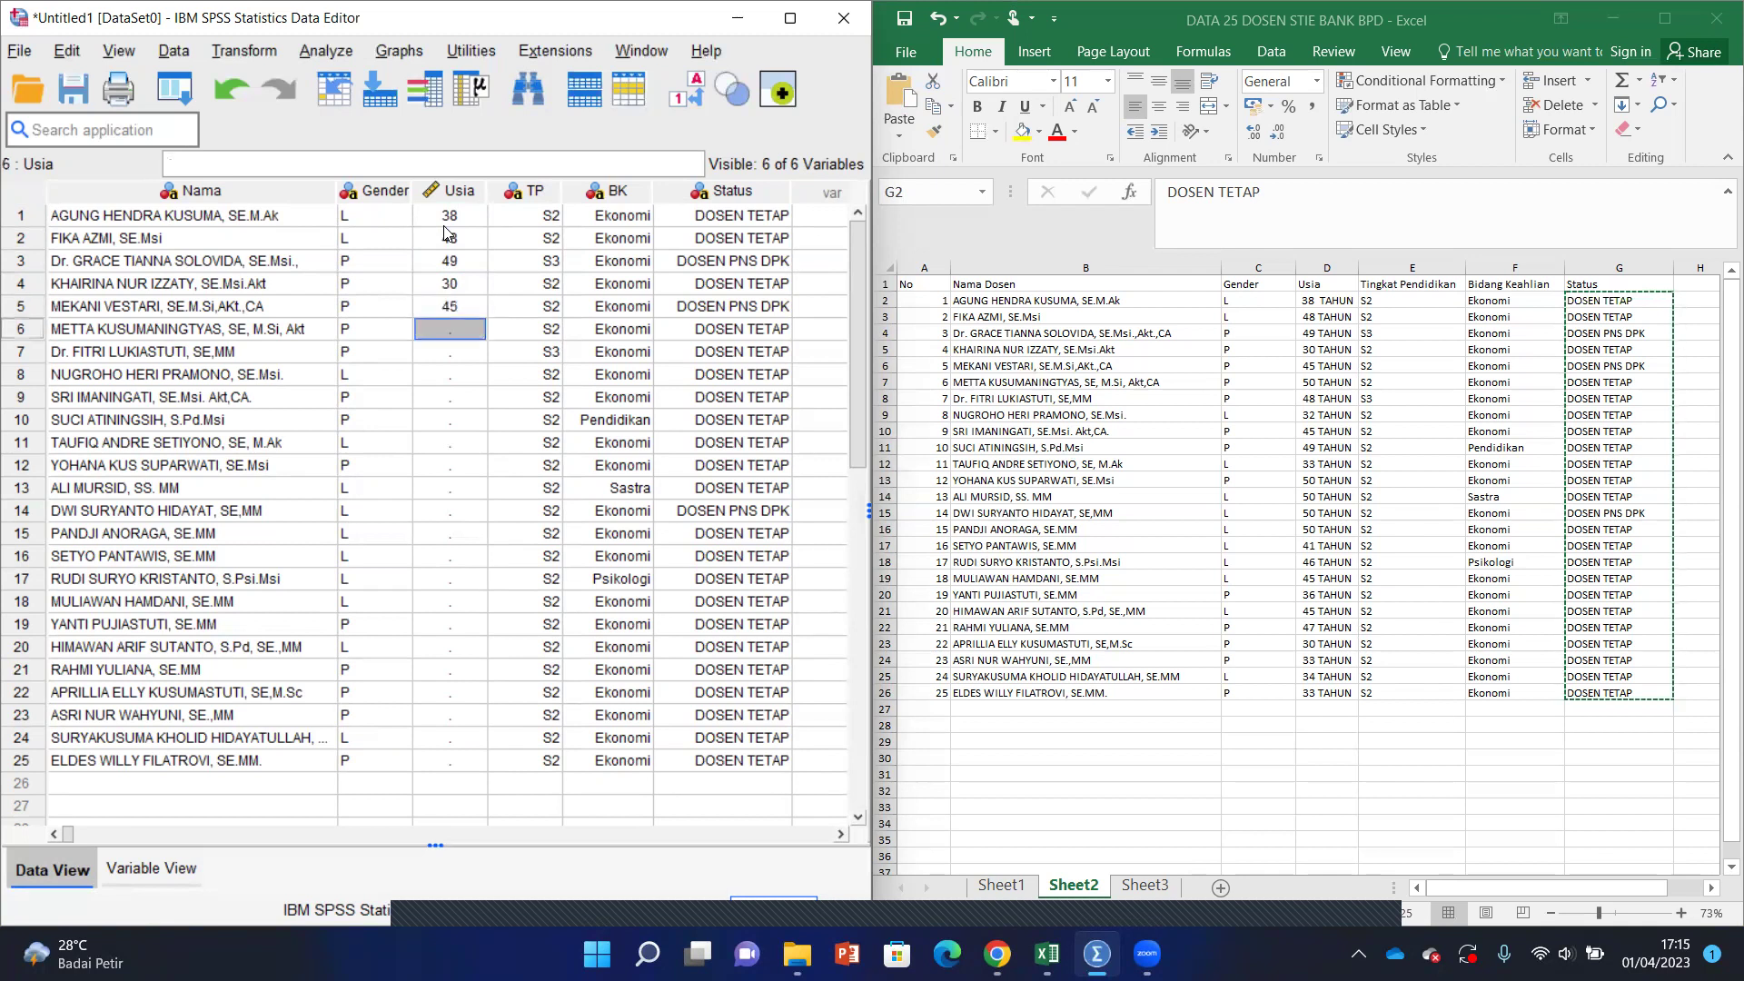
type("50")
key("Return")
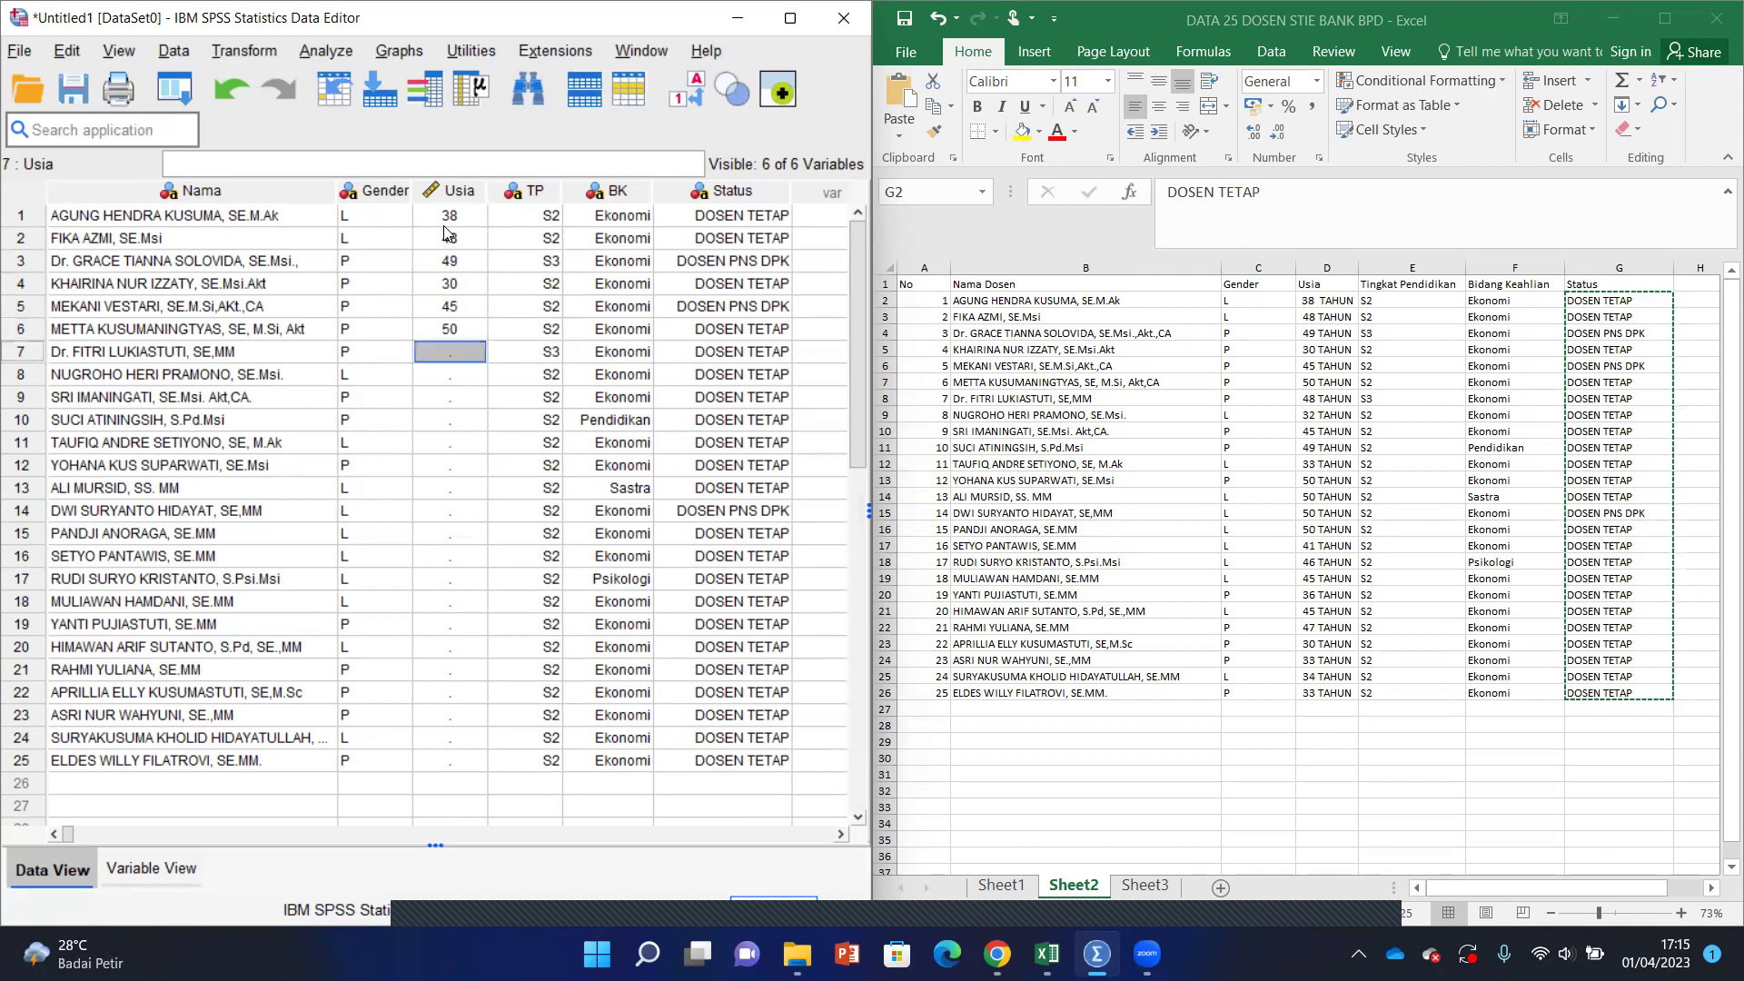
type("48")
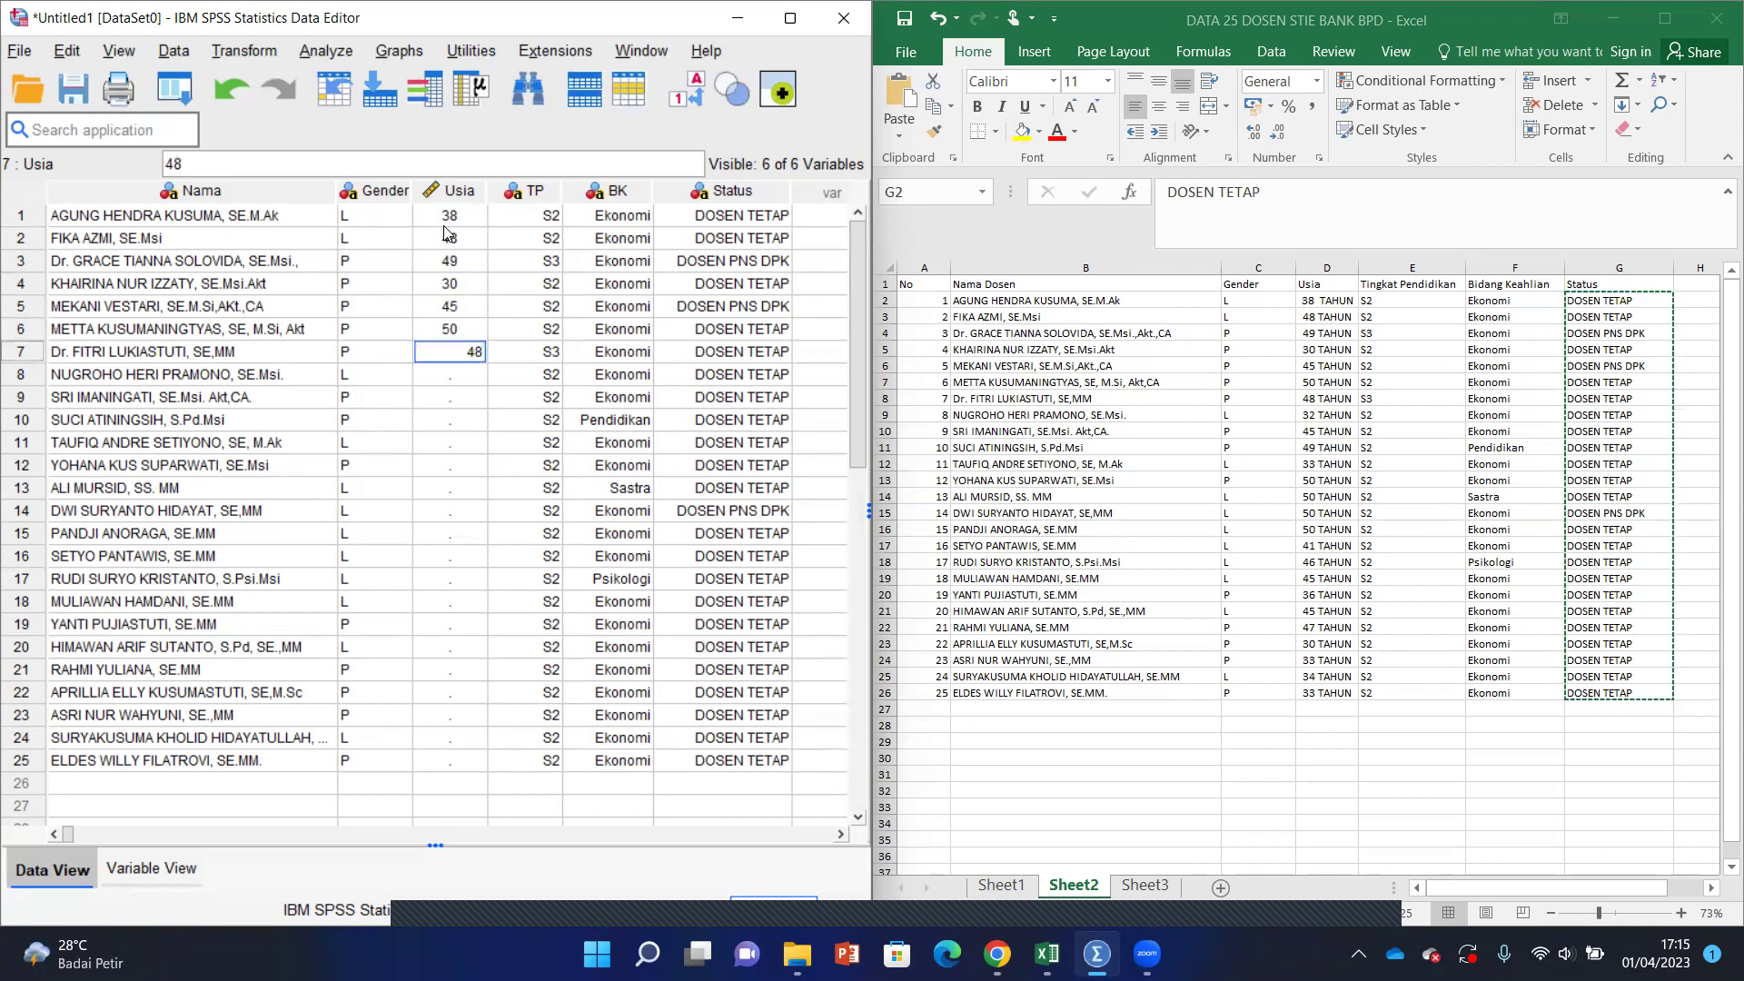
key("Return")
type("32")
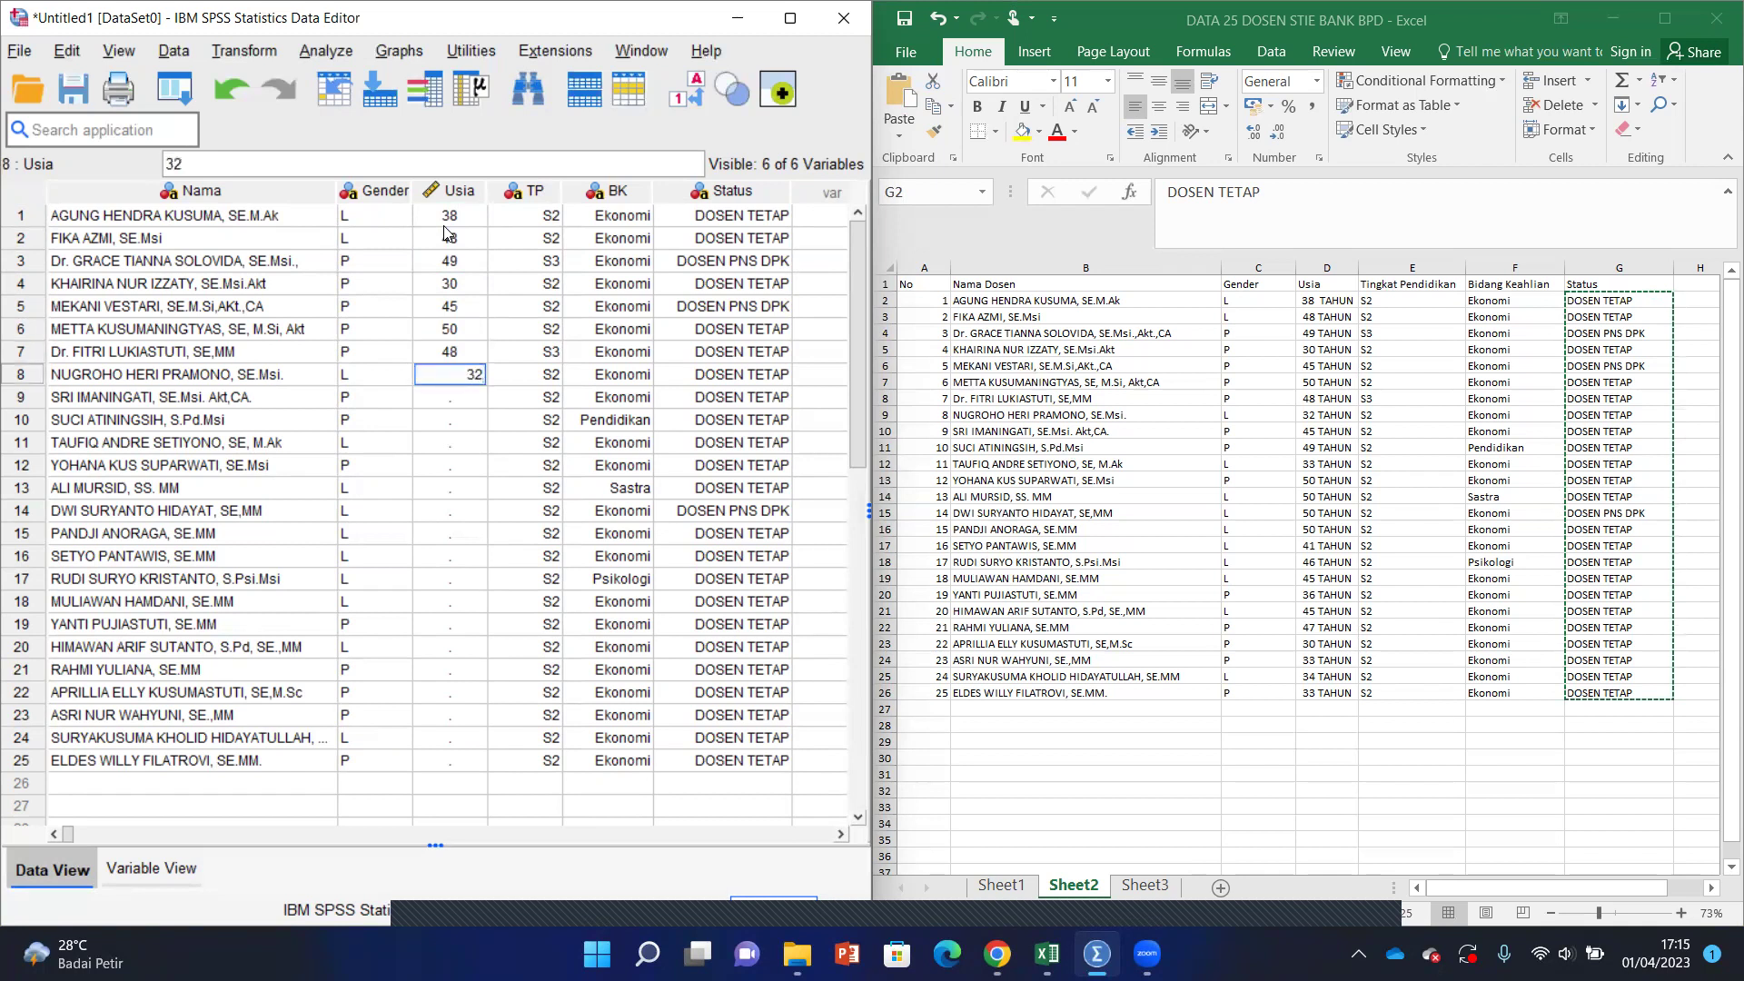
key("Return")
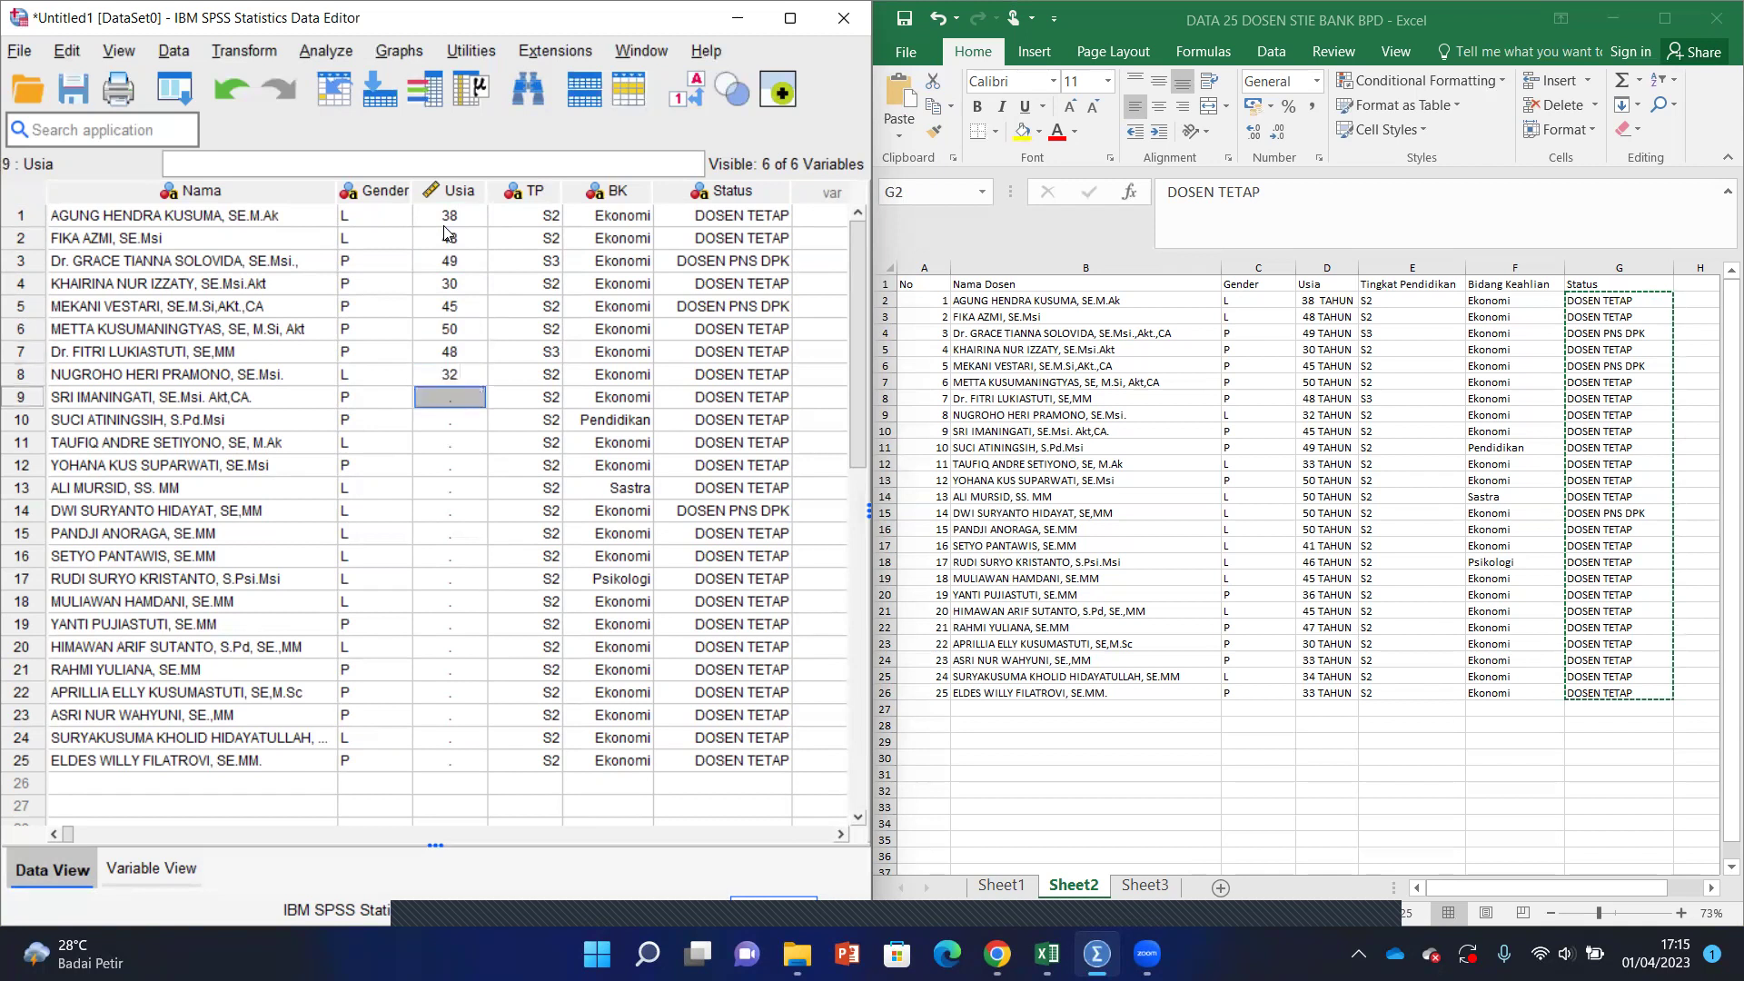
Step: Enter the Usia values 45, 49, 33 and 50 in rows 9 to 12
type("45")
key("Return")
type("49")
key("Return")
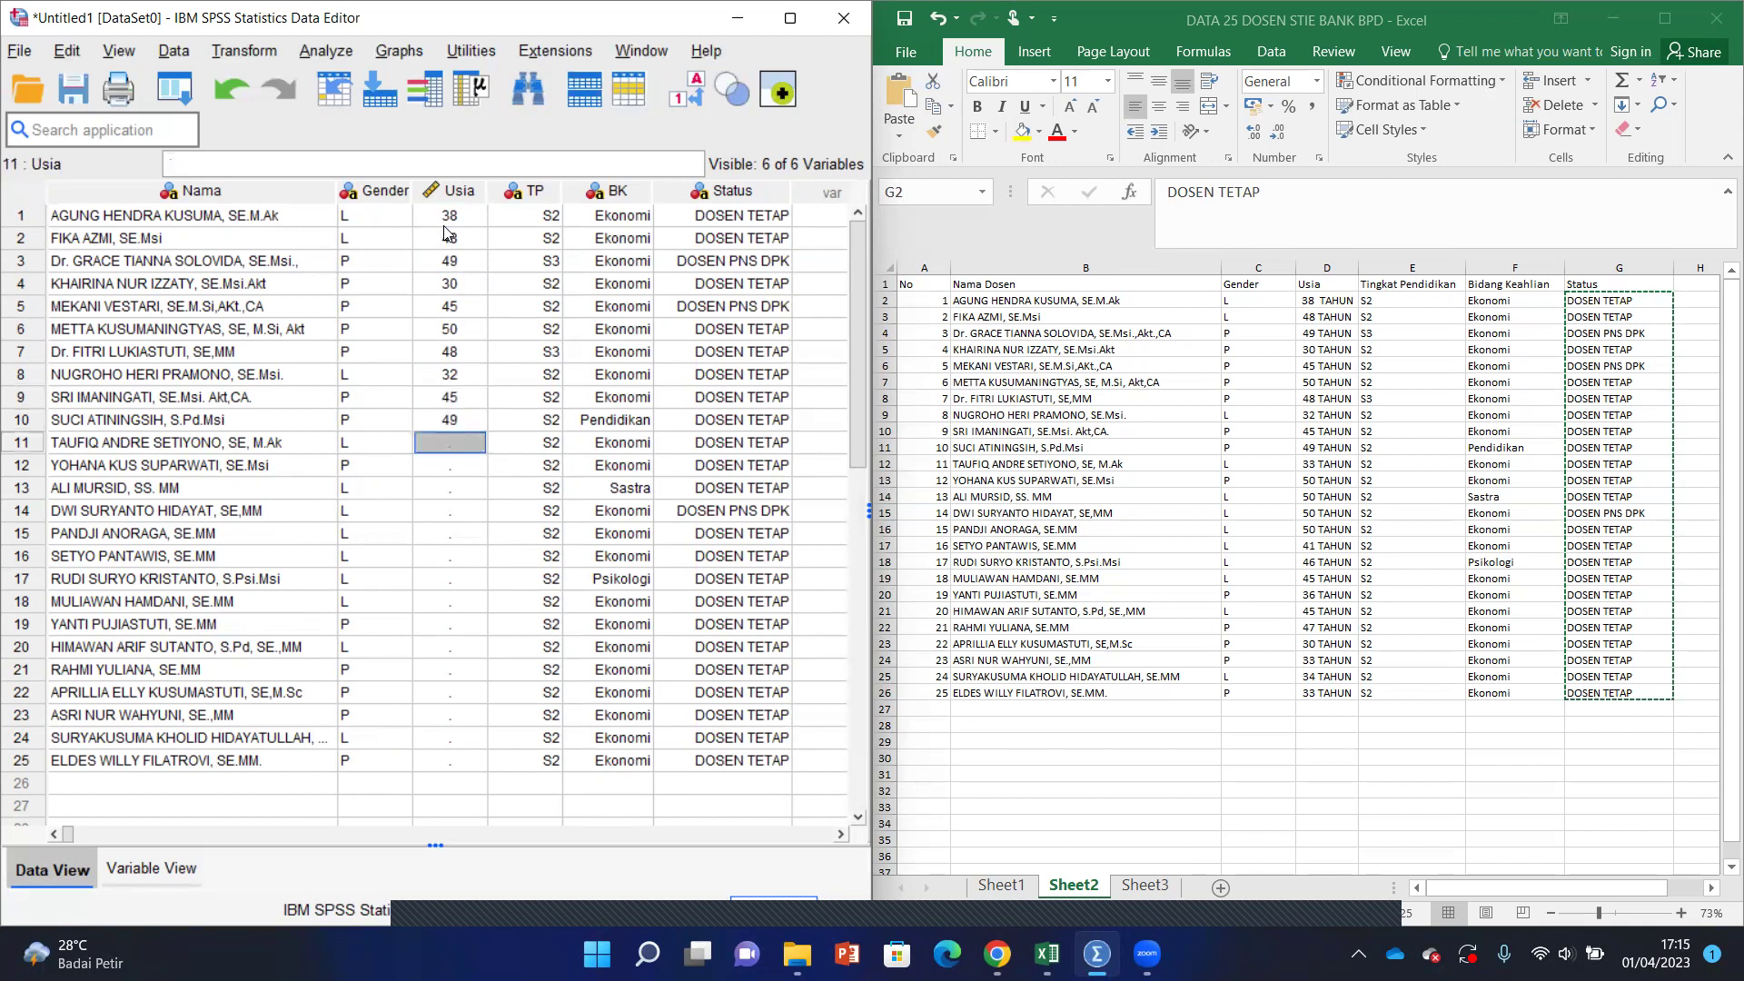
type("33")
key("Return")
type("5")
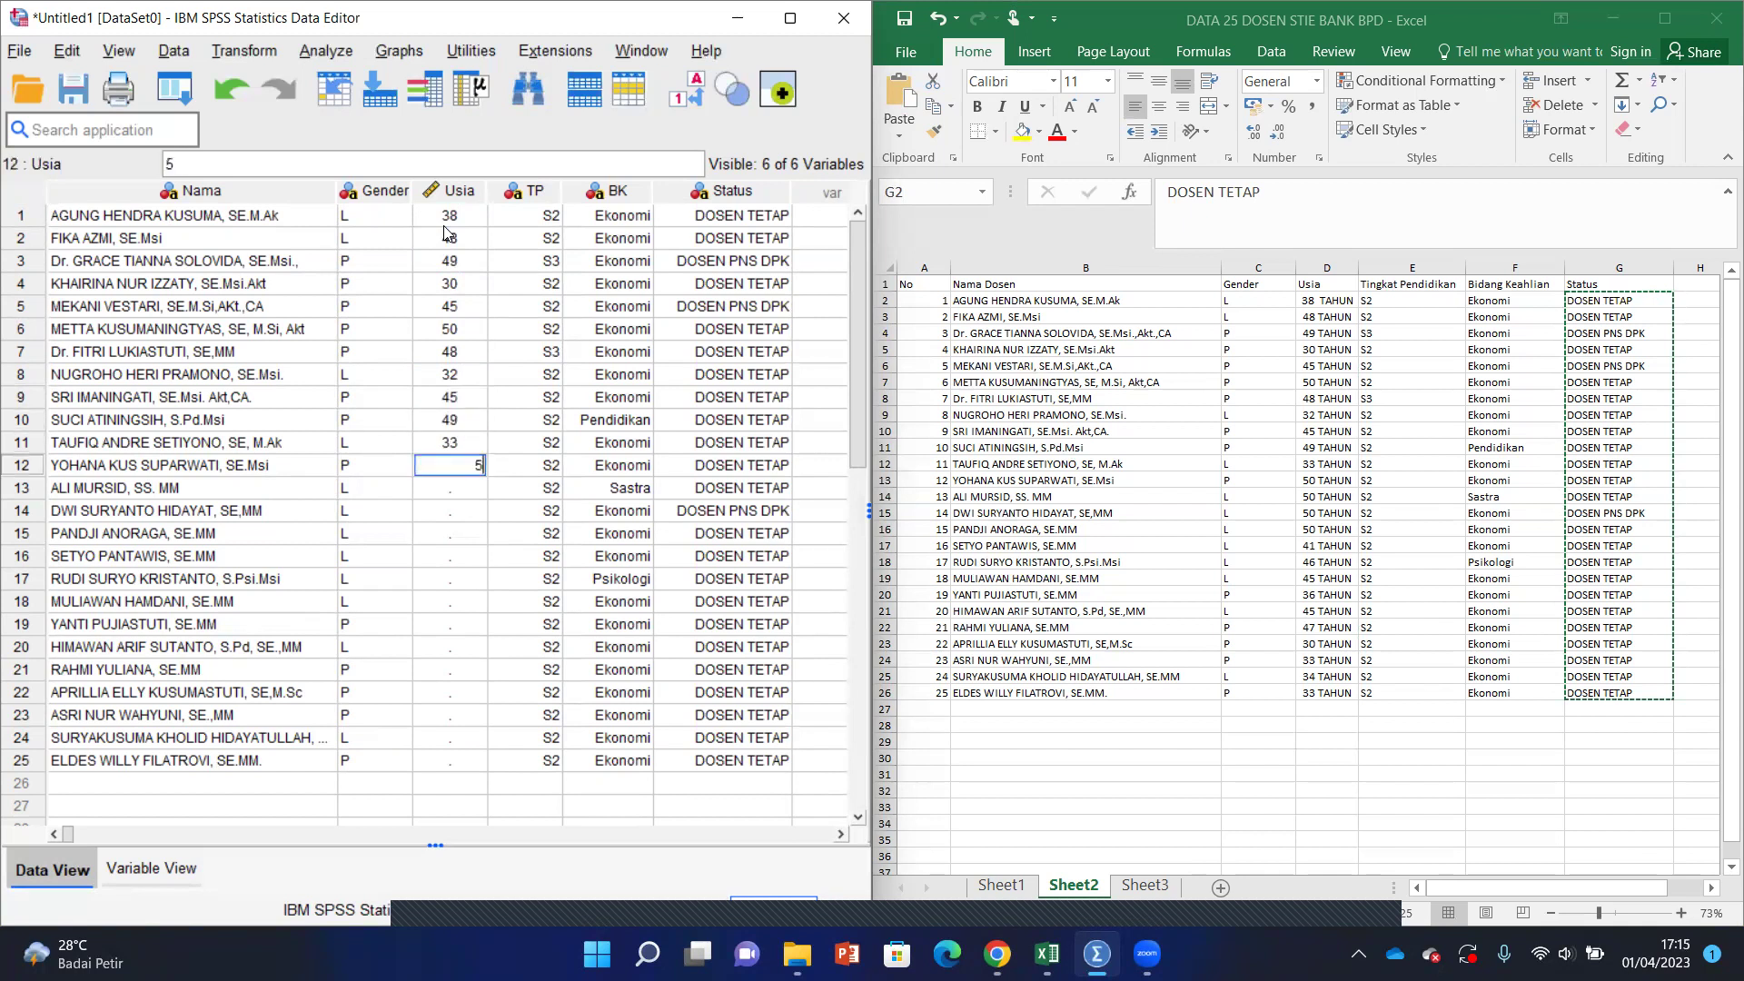
type("0")
key("Return")
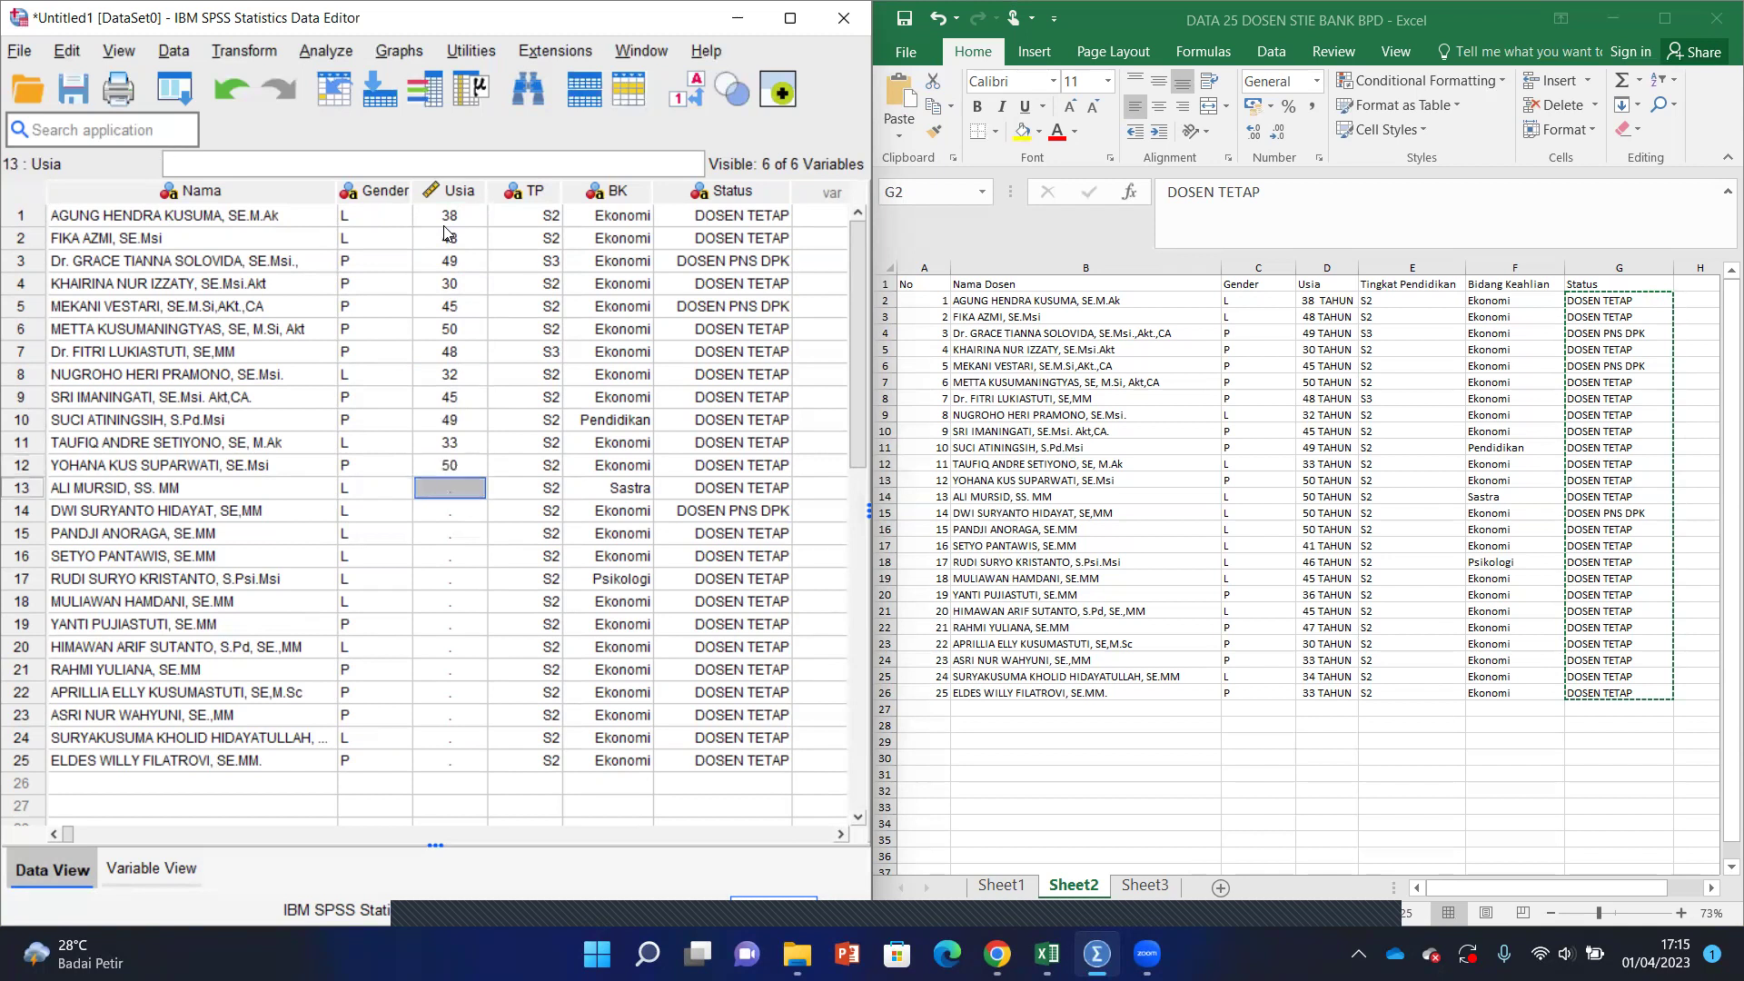
Step: Enter the Usia values 50, 50, 50, 41 and 46 in rows 13 to 17
type("50")
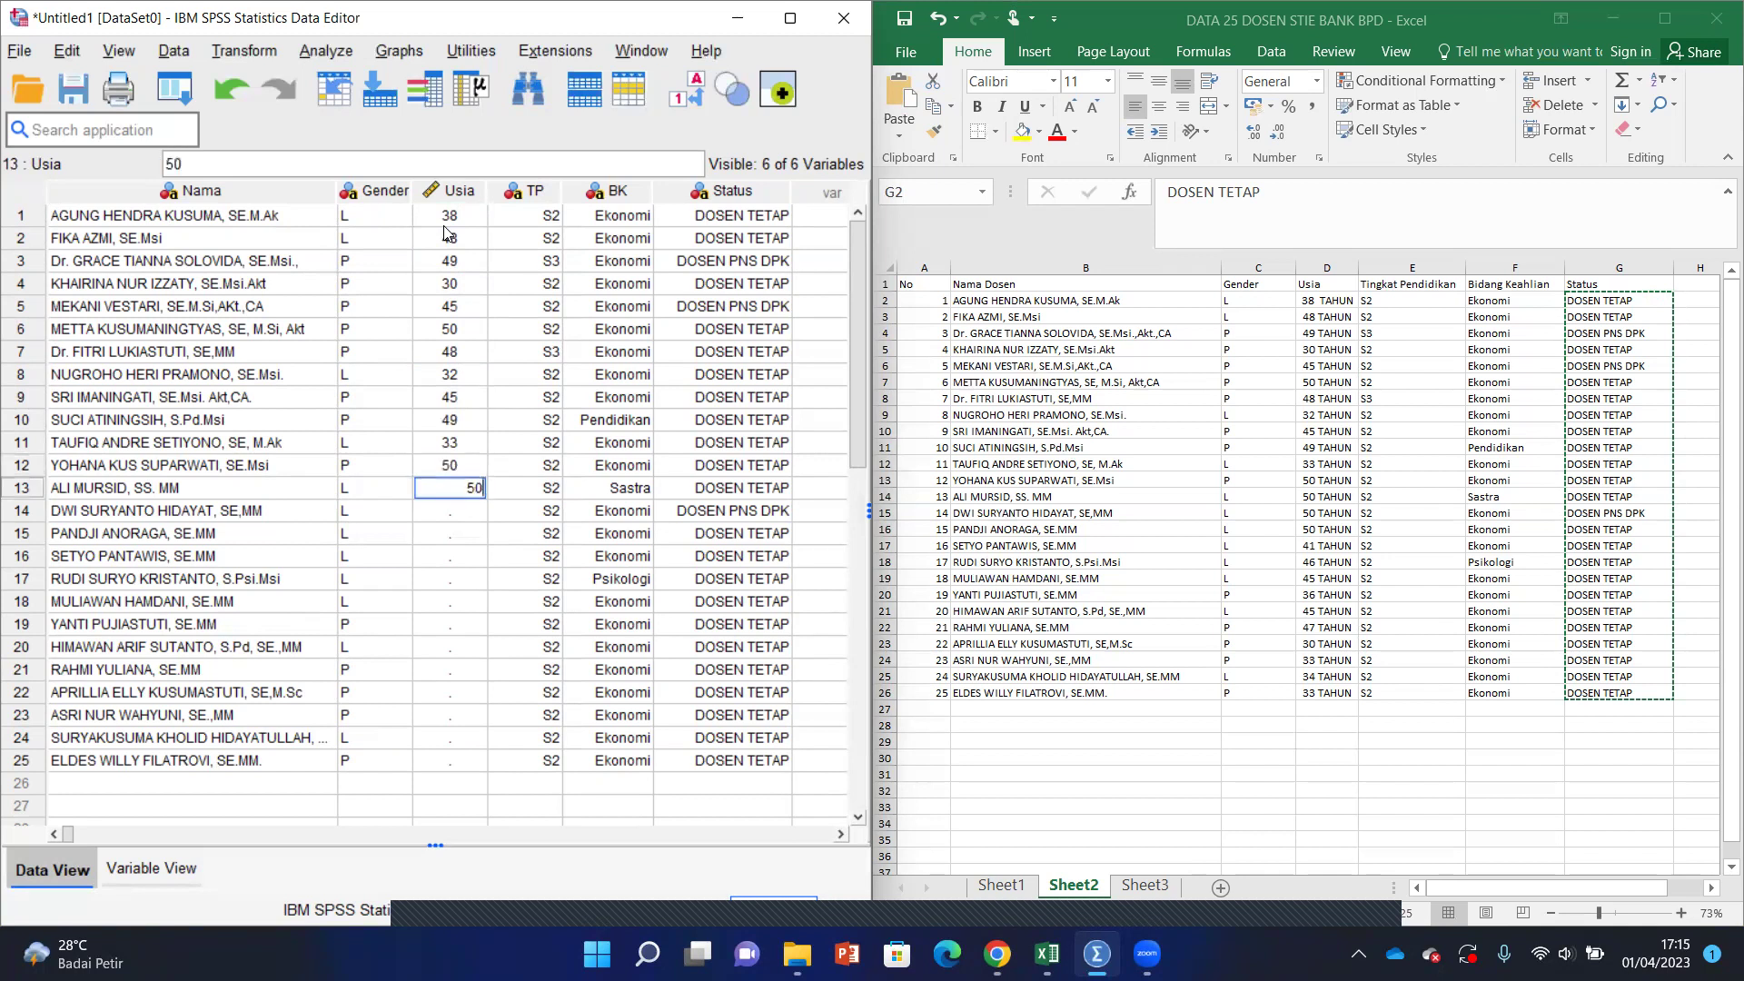
key("Return")
type("50")
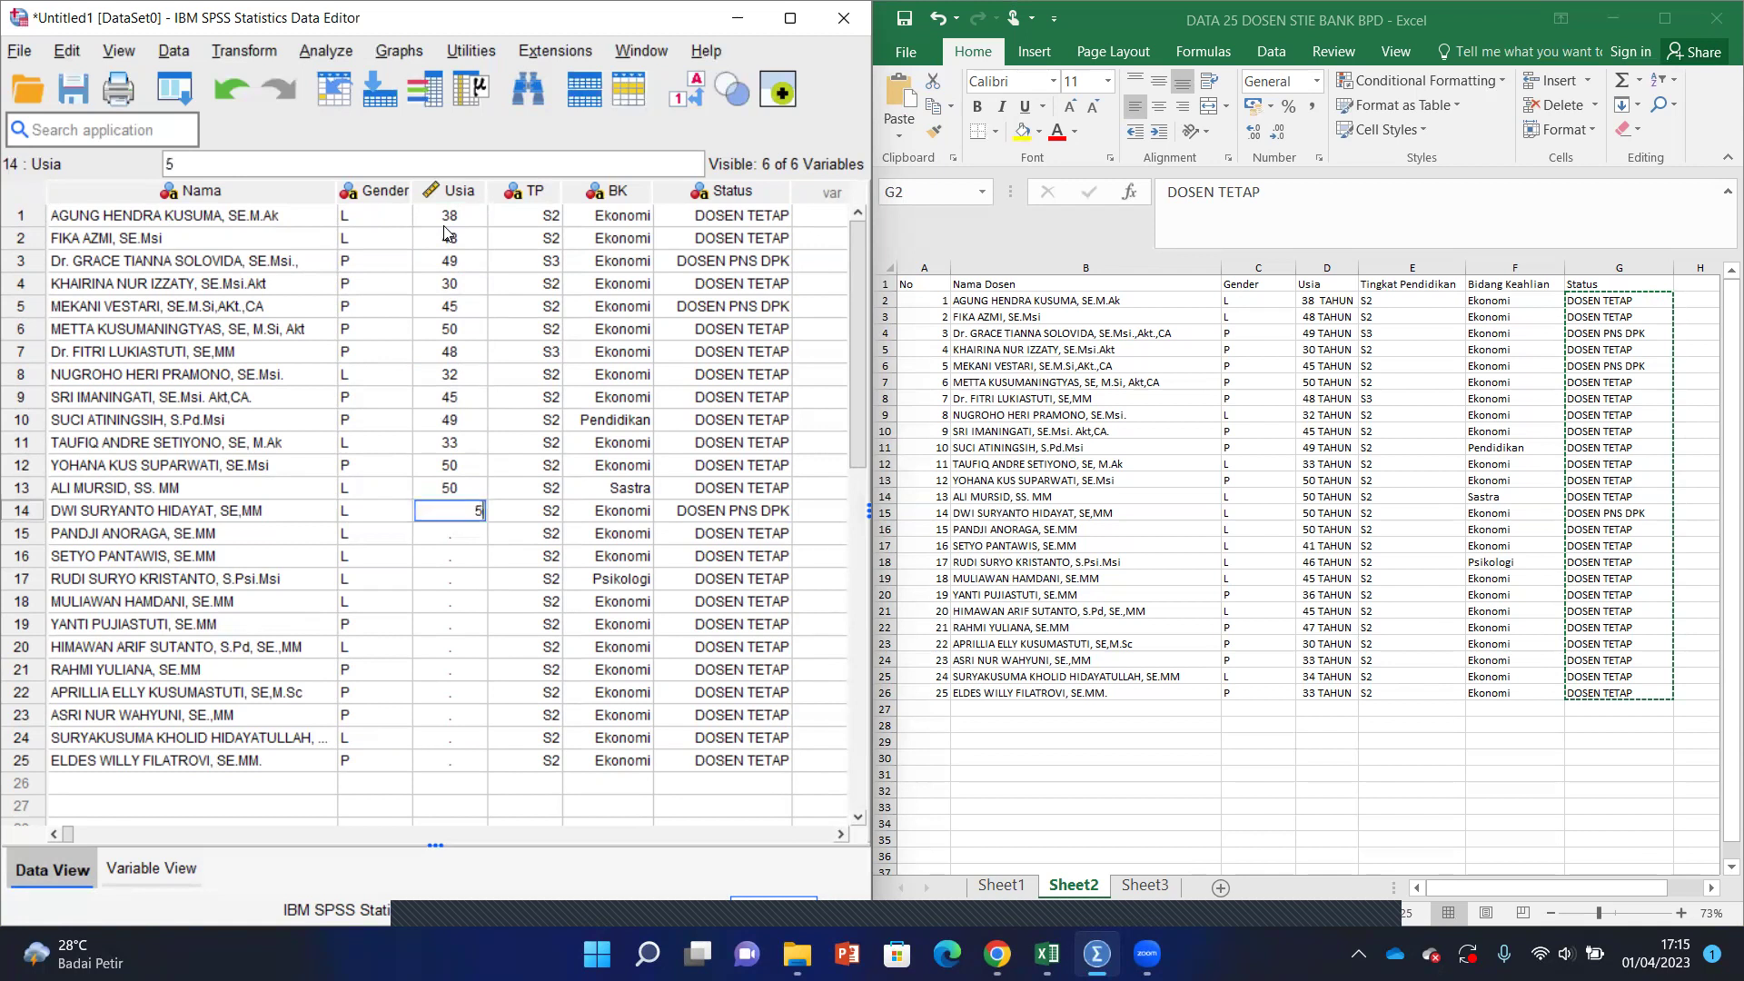
key("Return")
type("50")
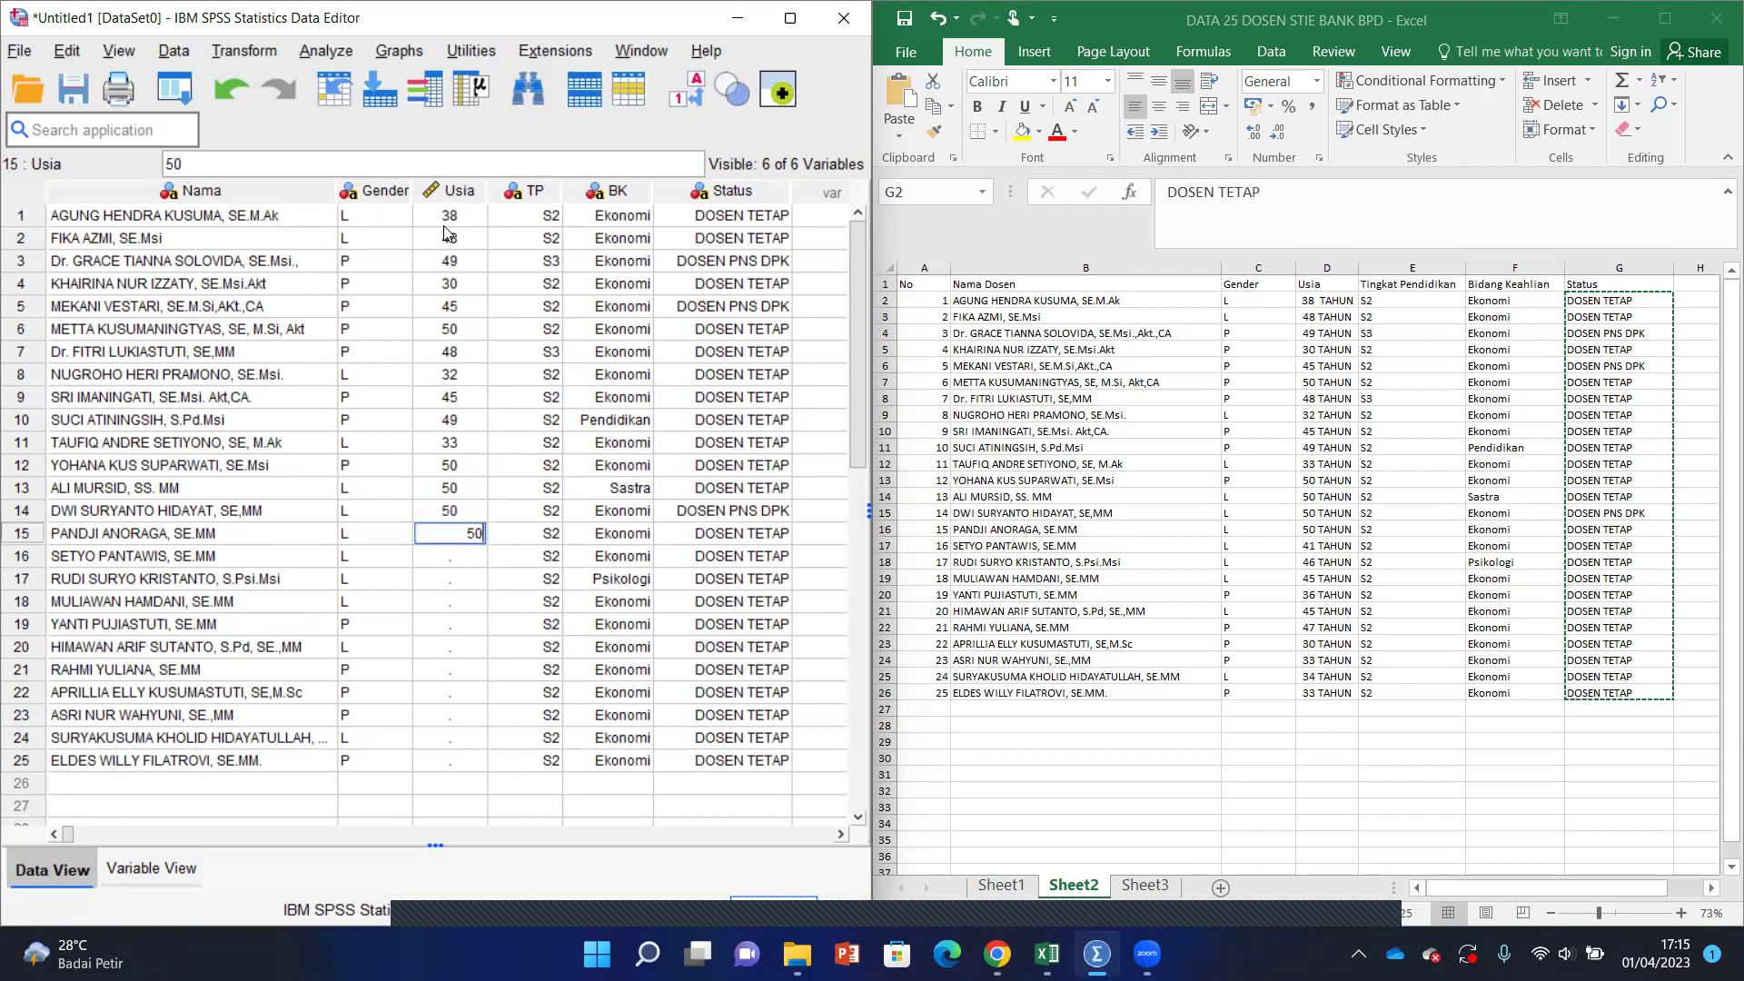
key("Return")
type("41")
key("Return")
type("46")
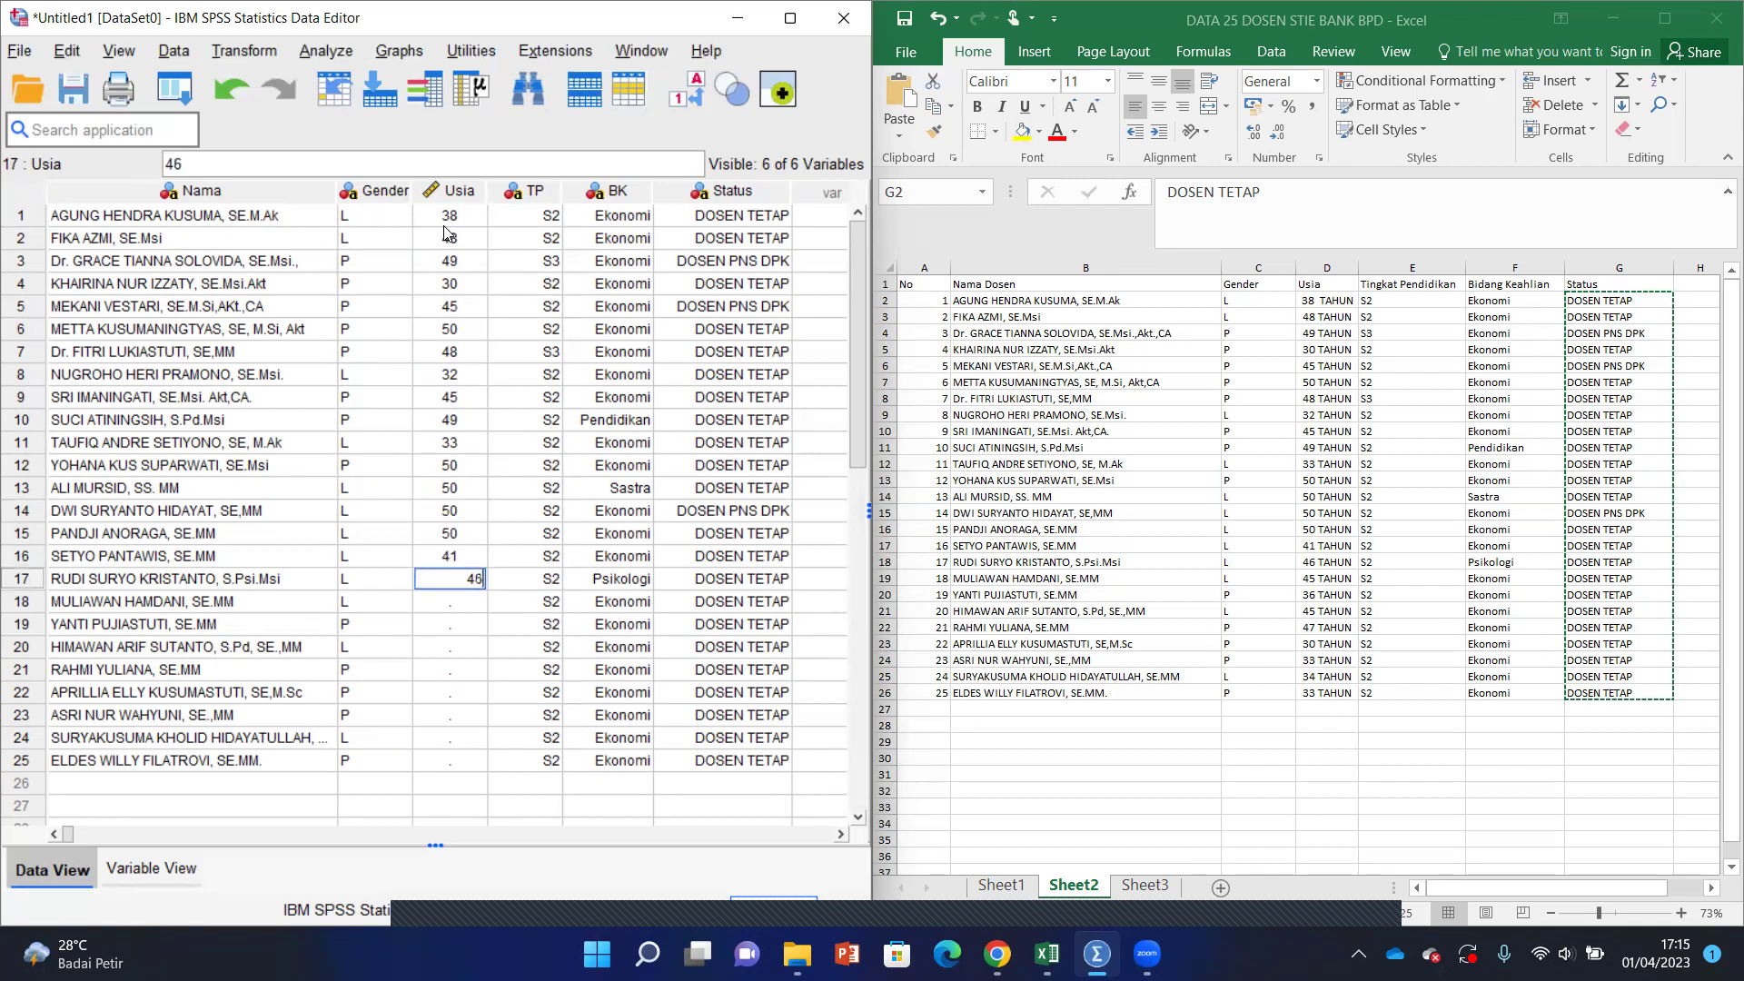
key("Return")
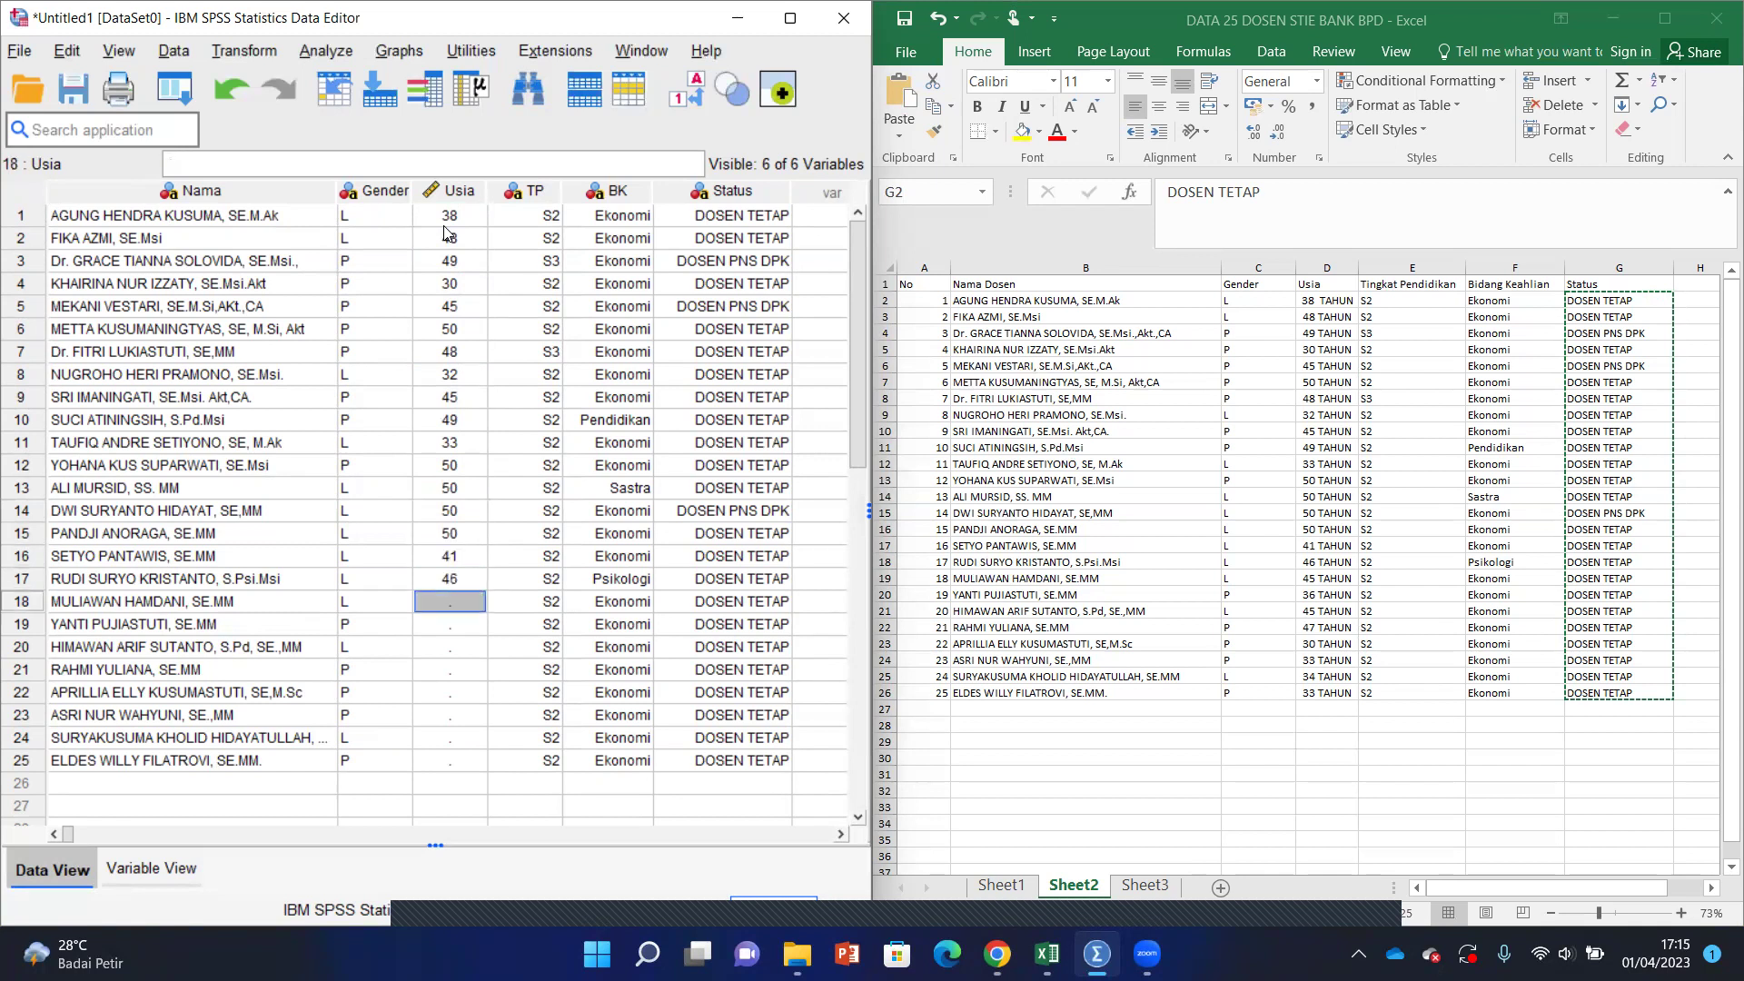
Step: Enter the Usia values 45, 36, 45, 47 and 30 in rows 18 to 22
type("45")
key("Return")
type("36")
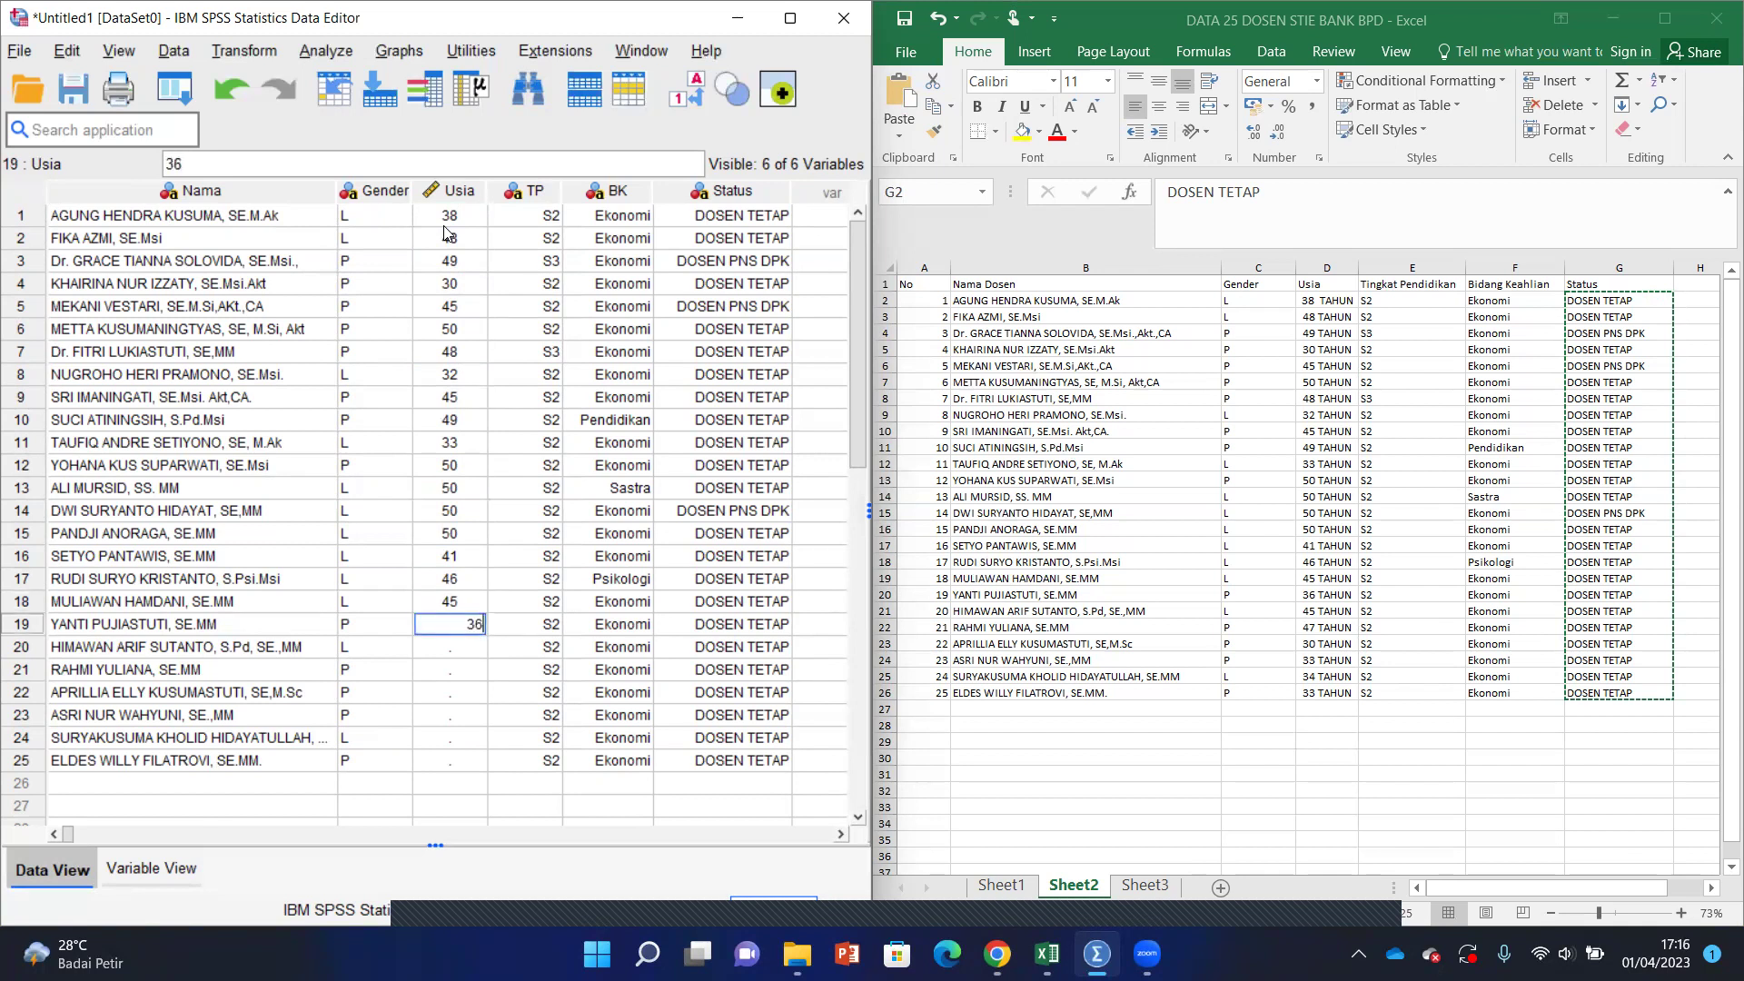
key("Return")
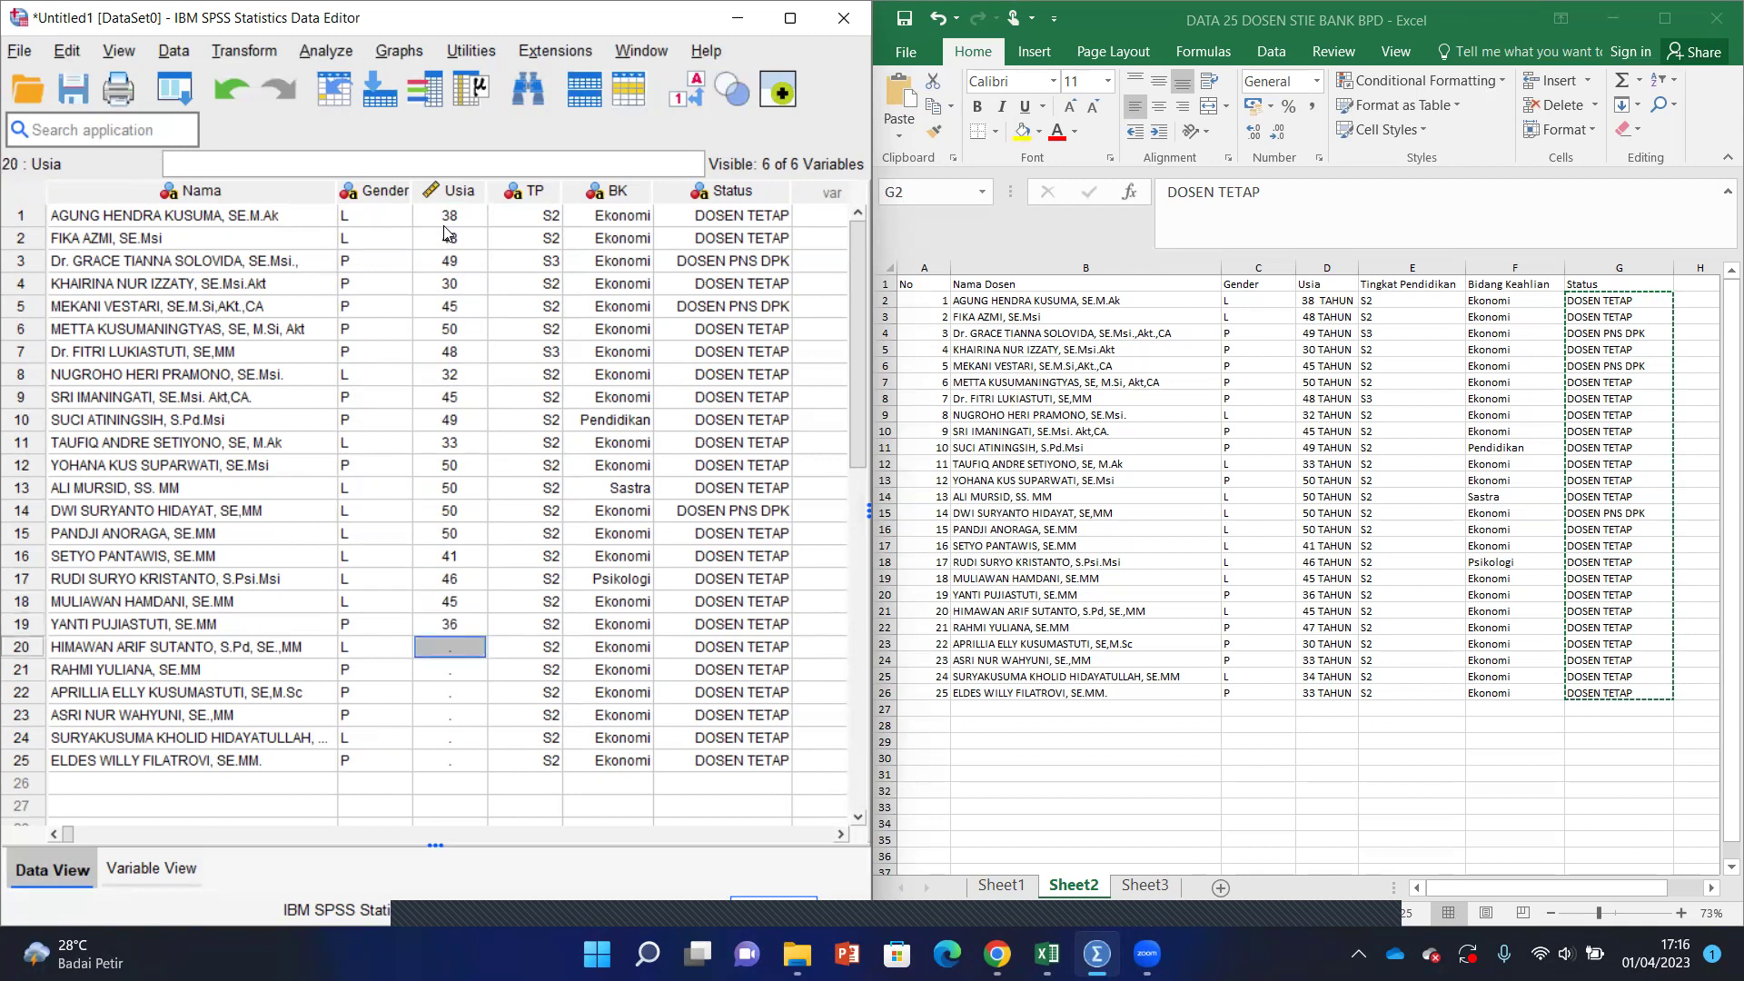
type("45")
key("Return")
type("47")
key("Return")
type("30")
key("Return")
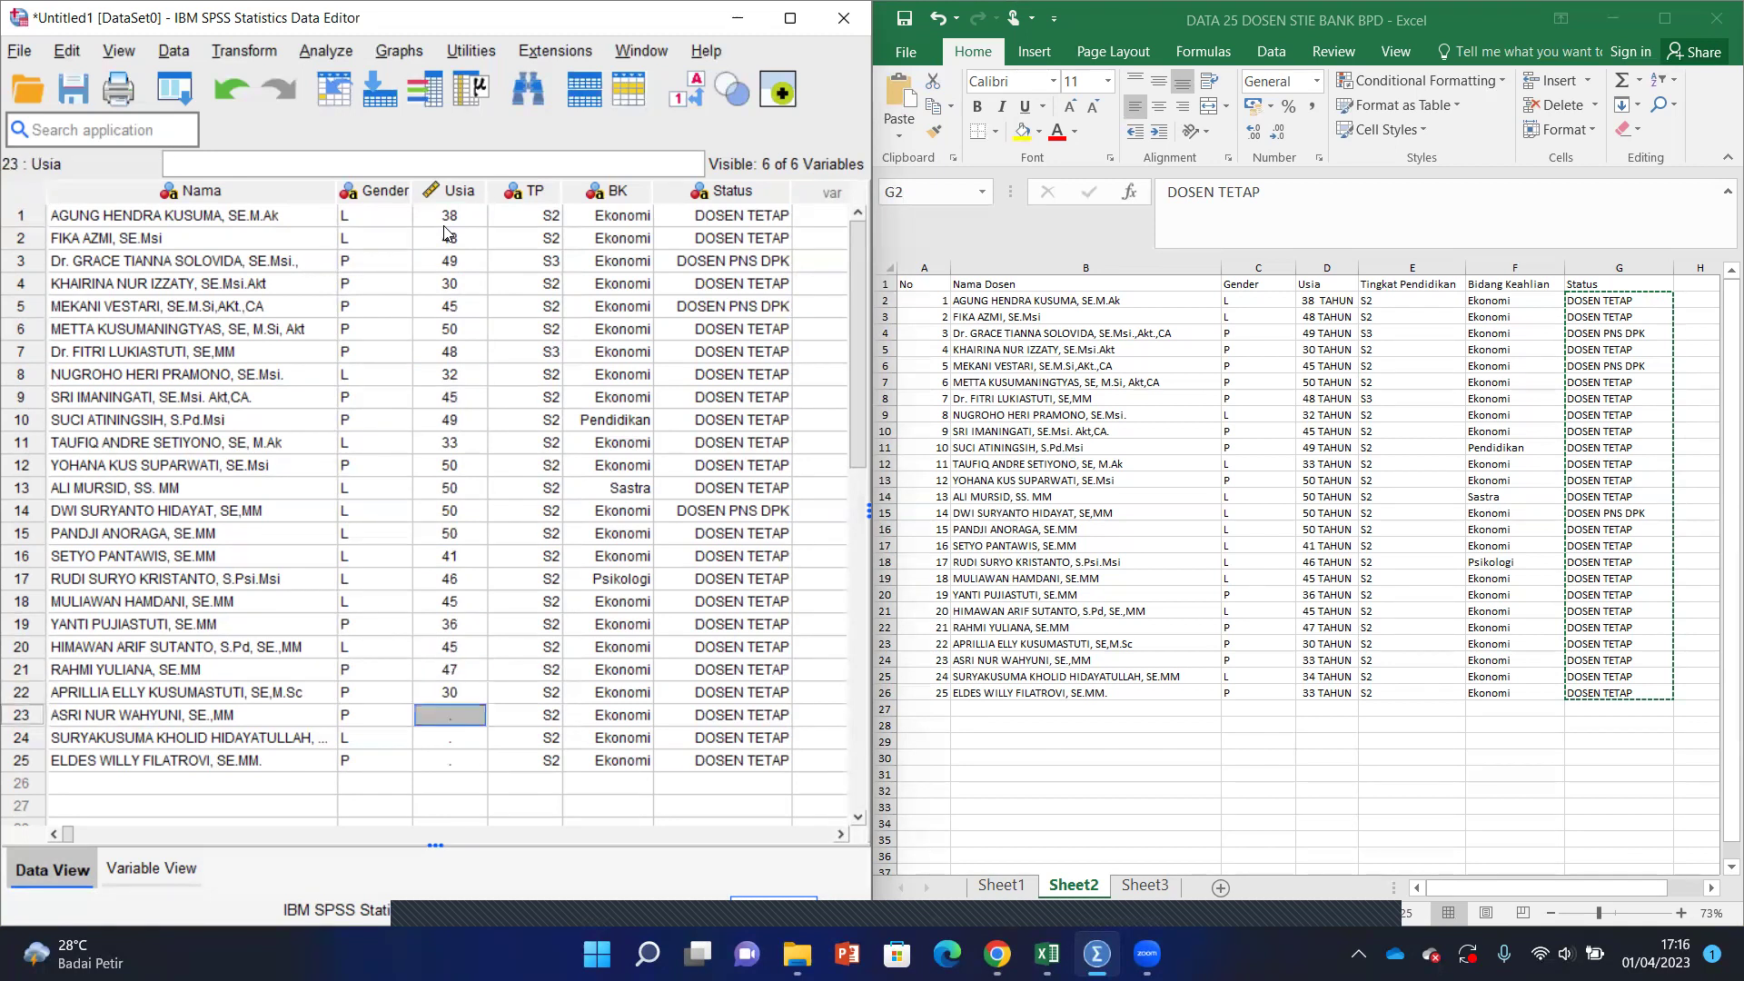
Step: Complete the Usia column by entering 33, 34 and 33 in rows 23 to 25
type("33")
key("Return")
type("34")
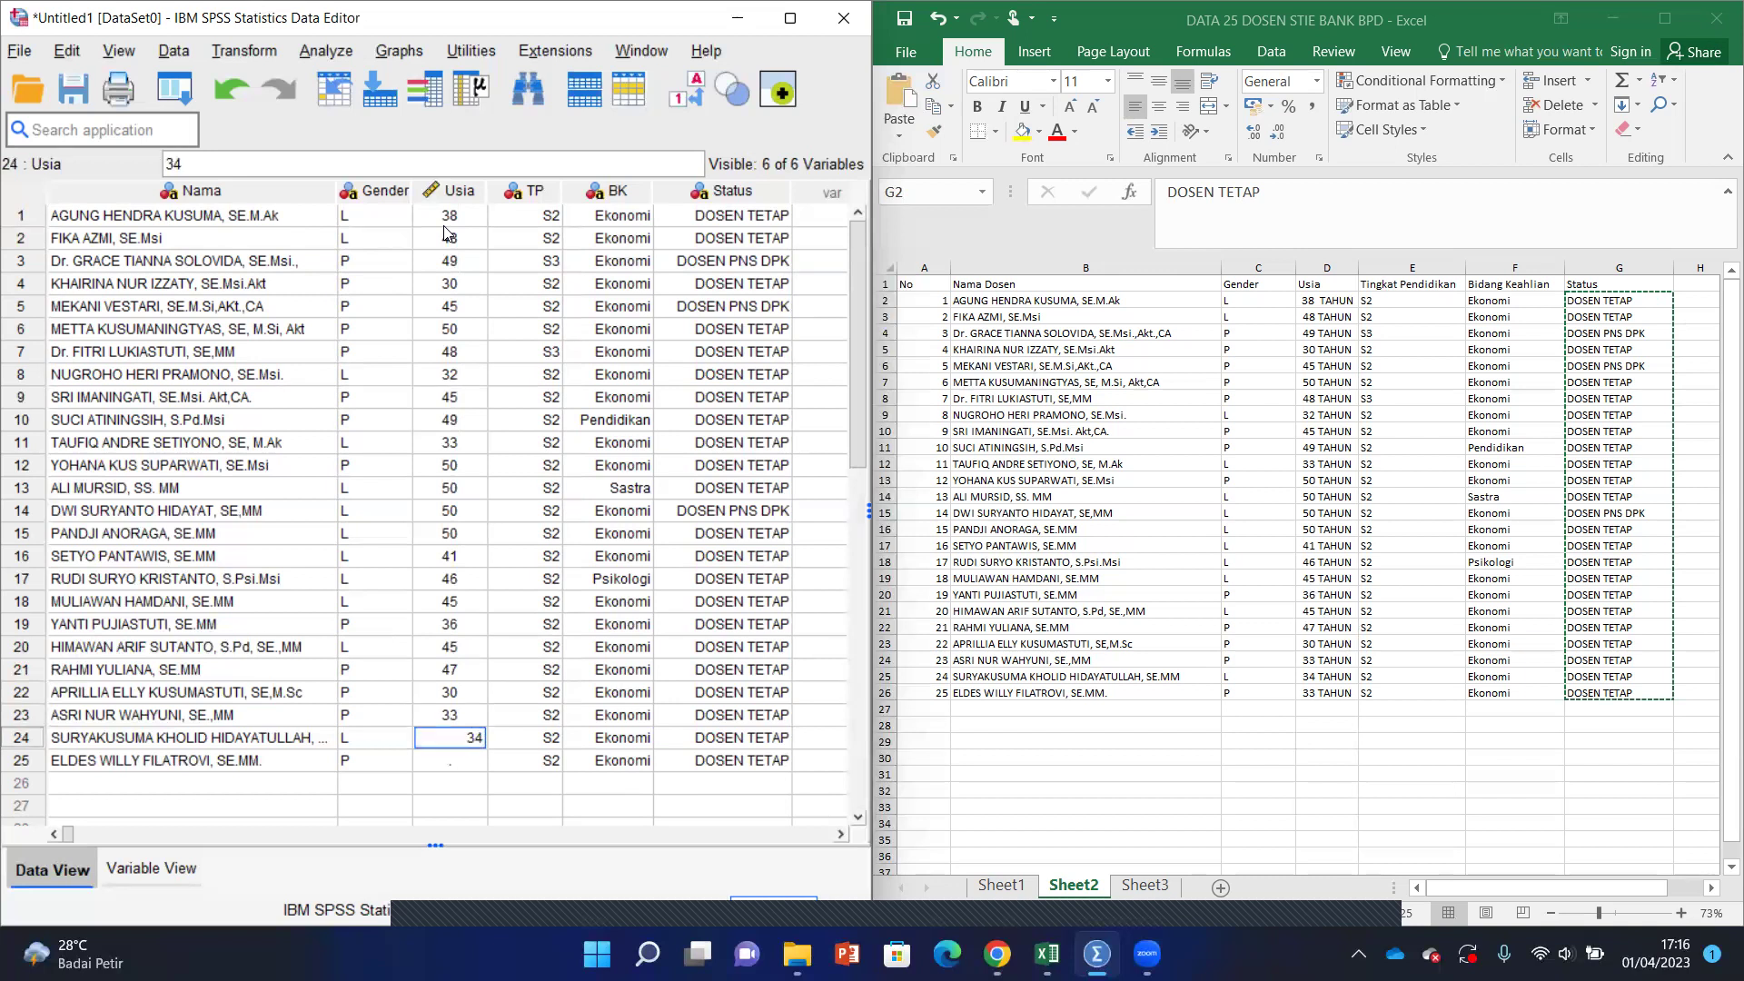
key("Return")
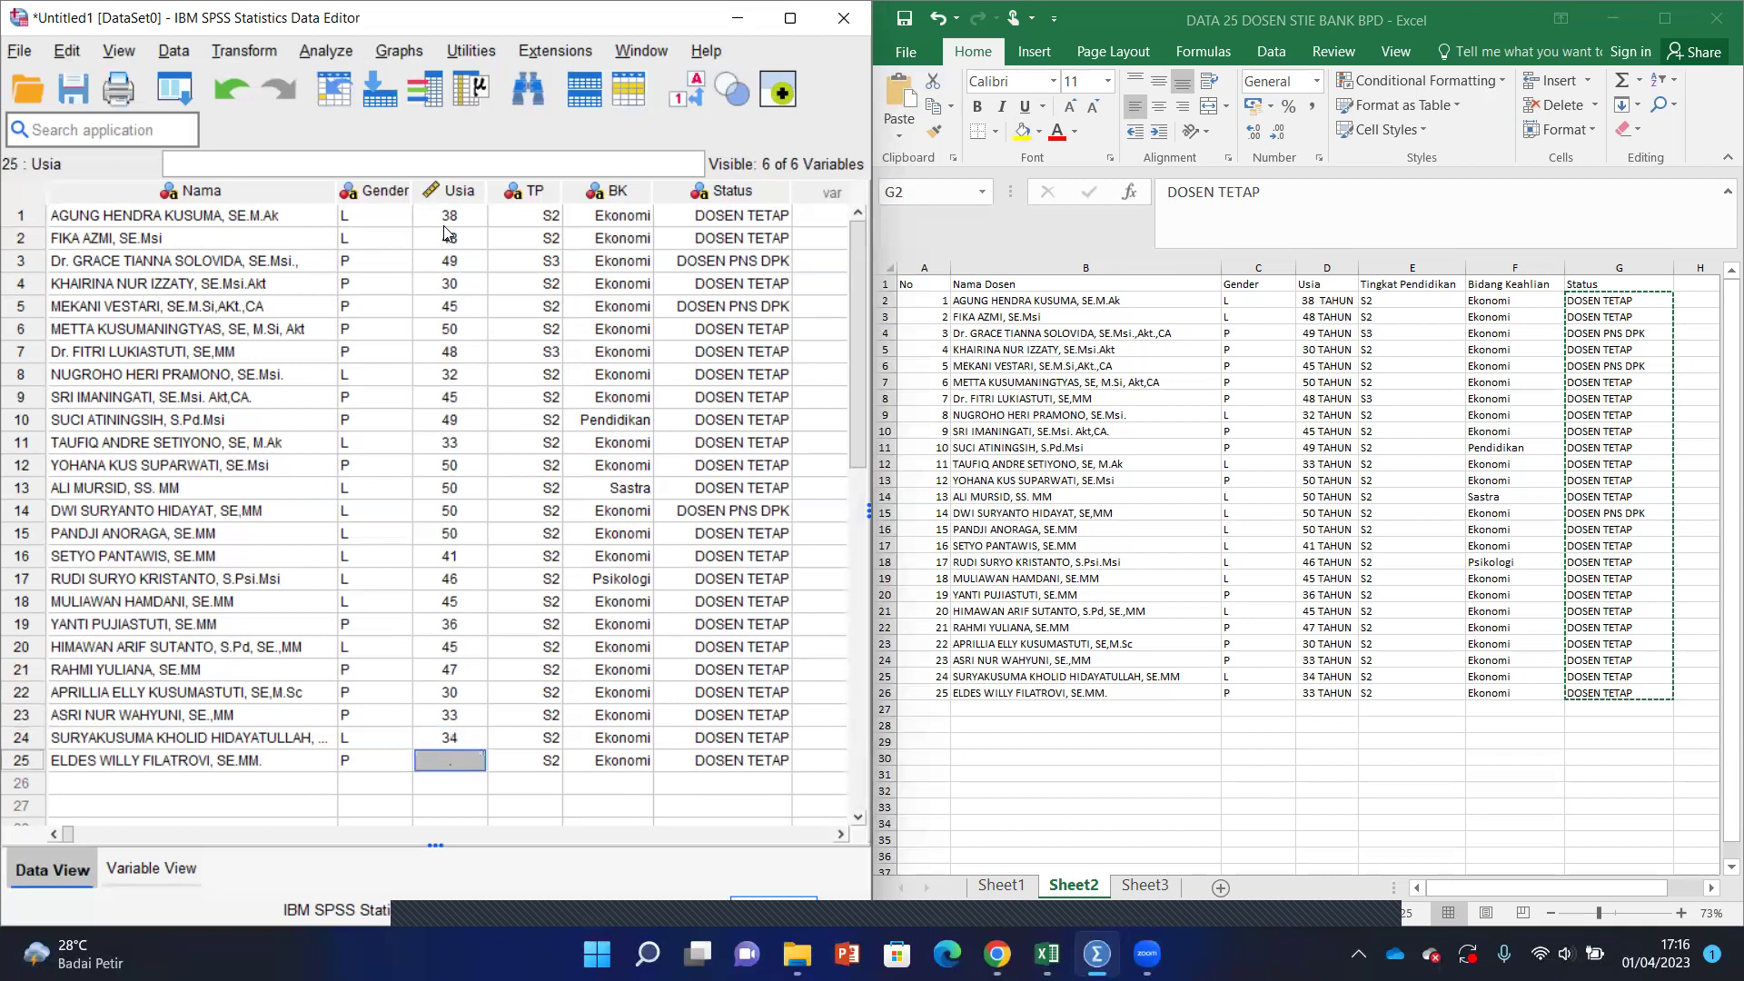
type("33")
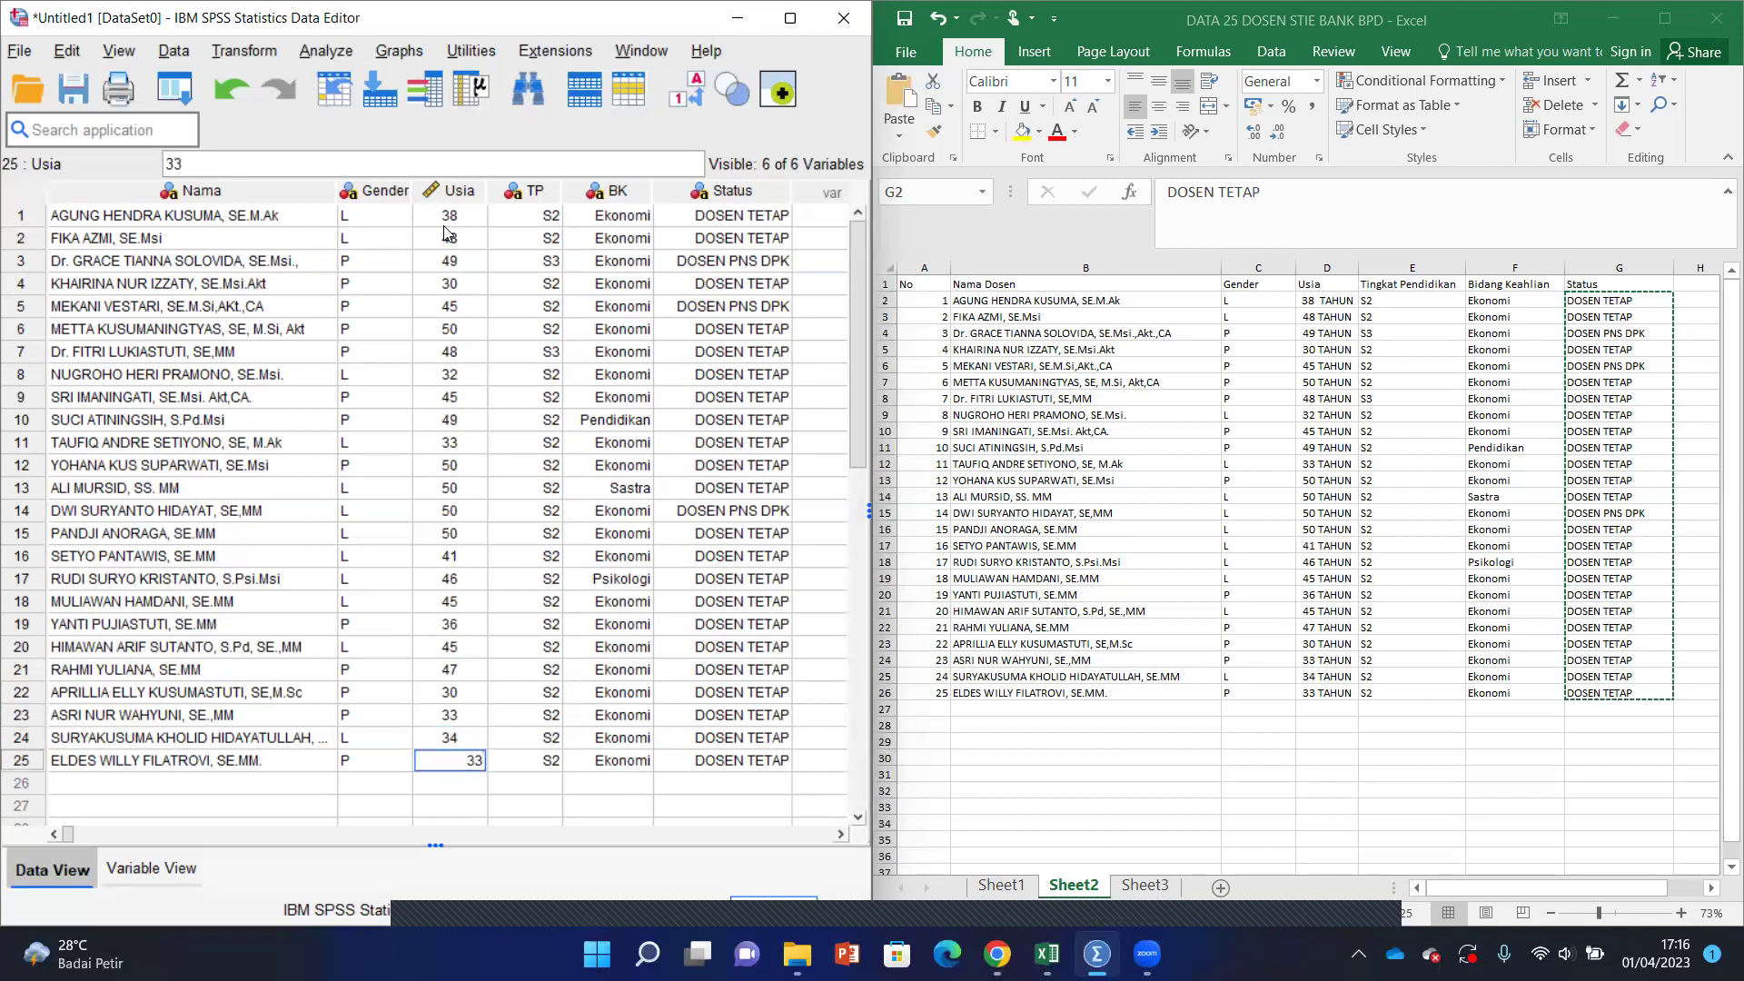
left_click(373, 216)
left_click(396, 738)
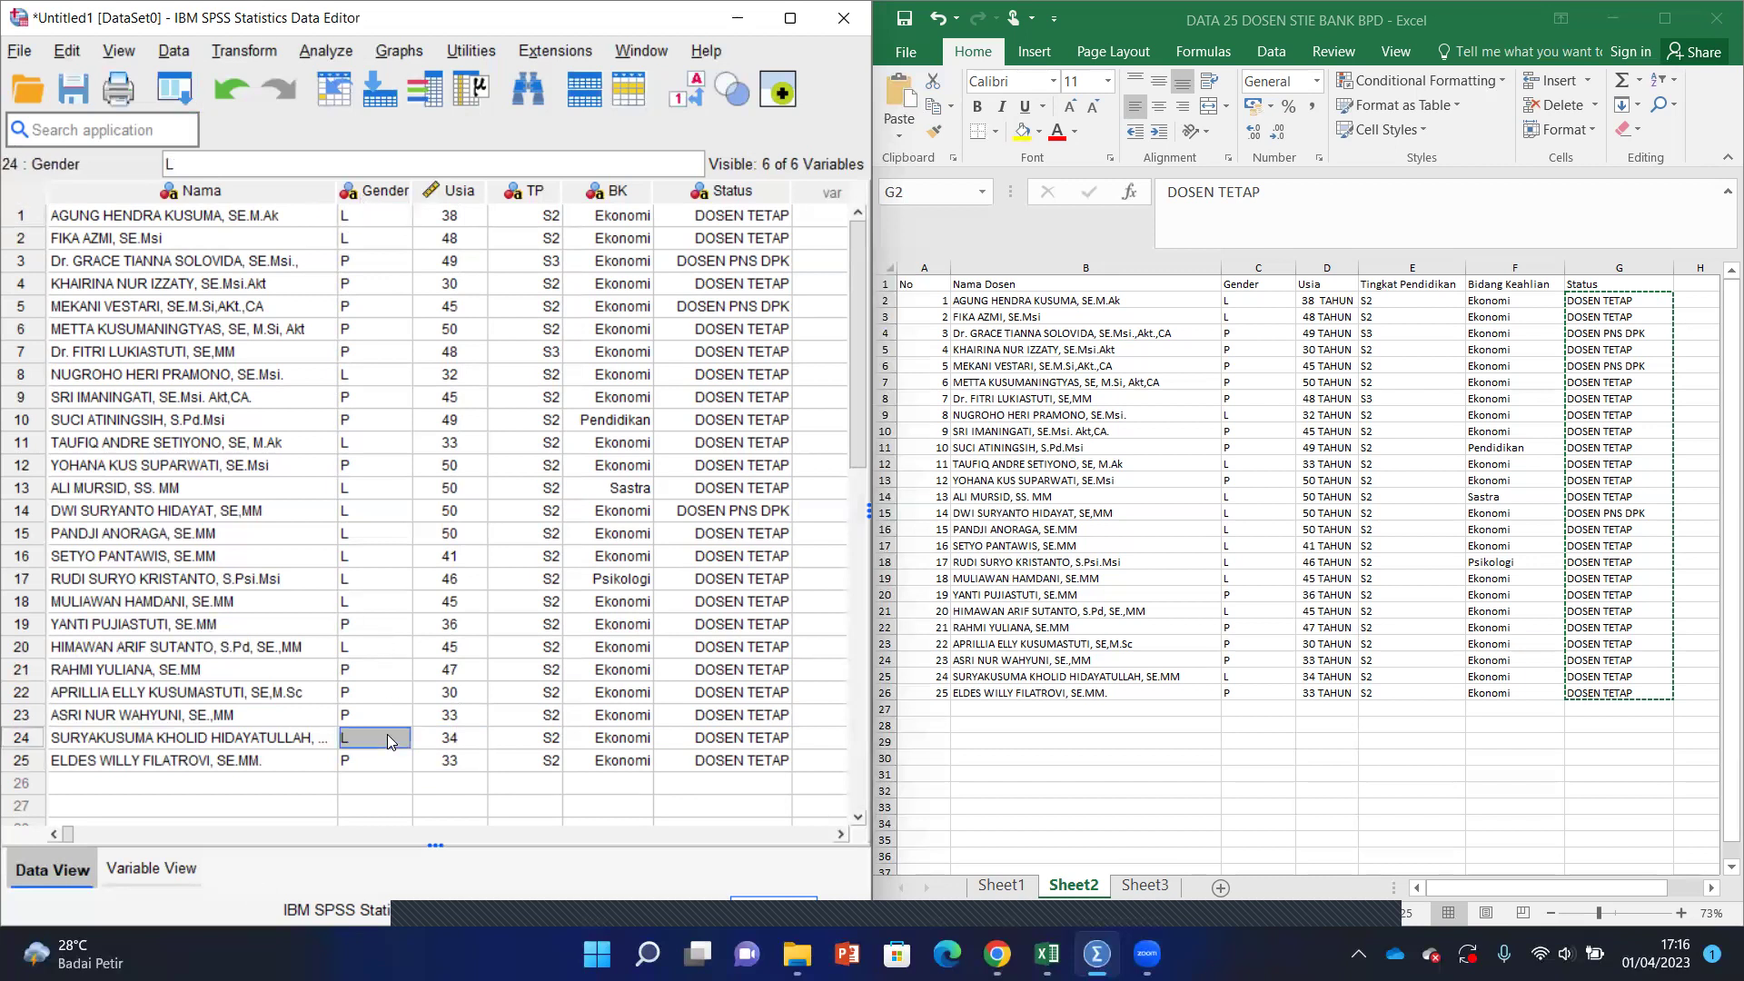
left_click(399, 353)
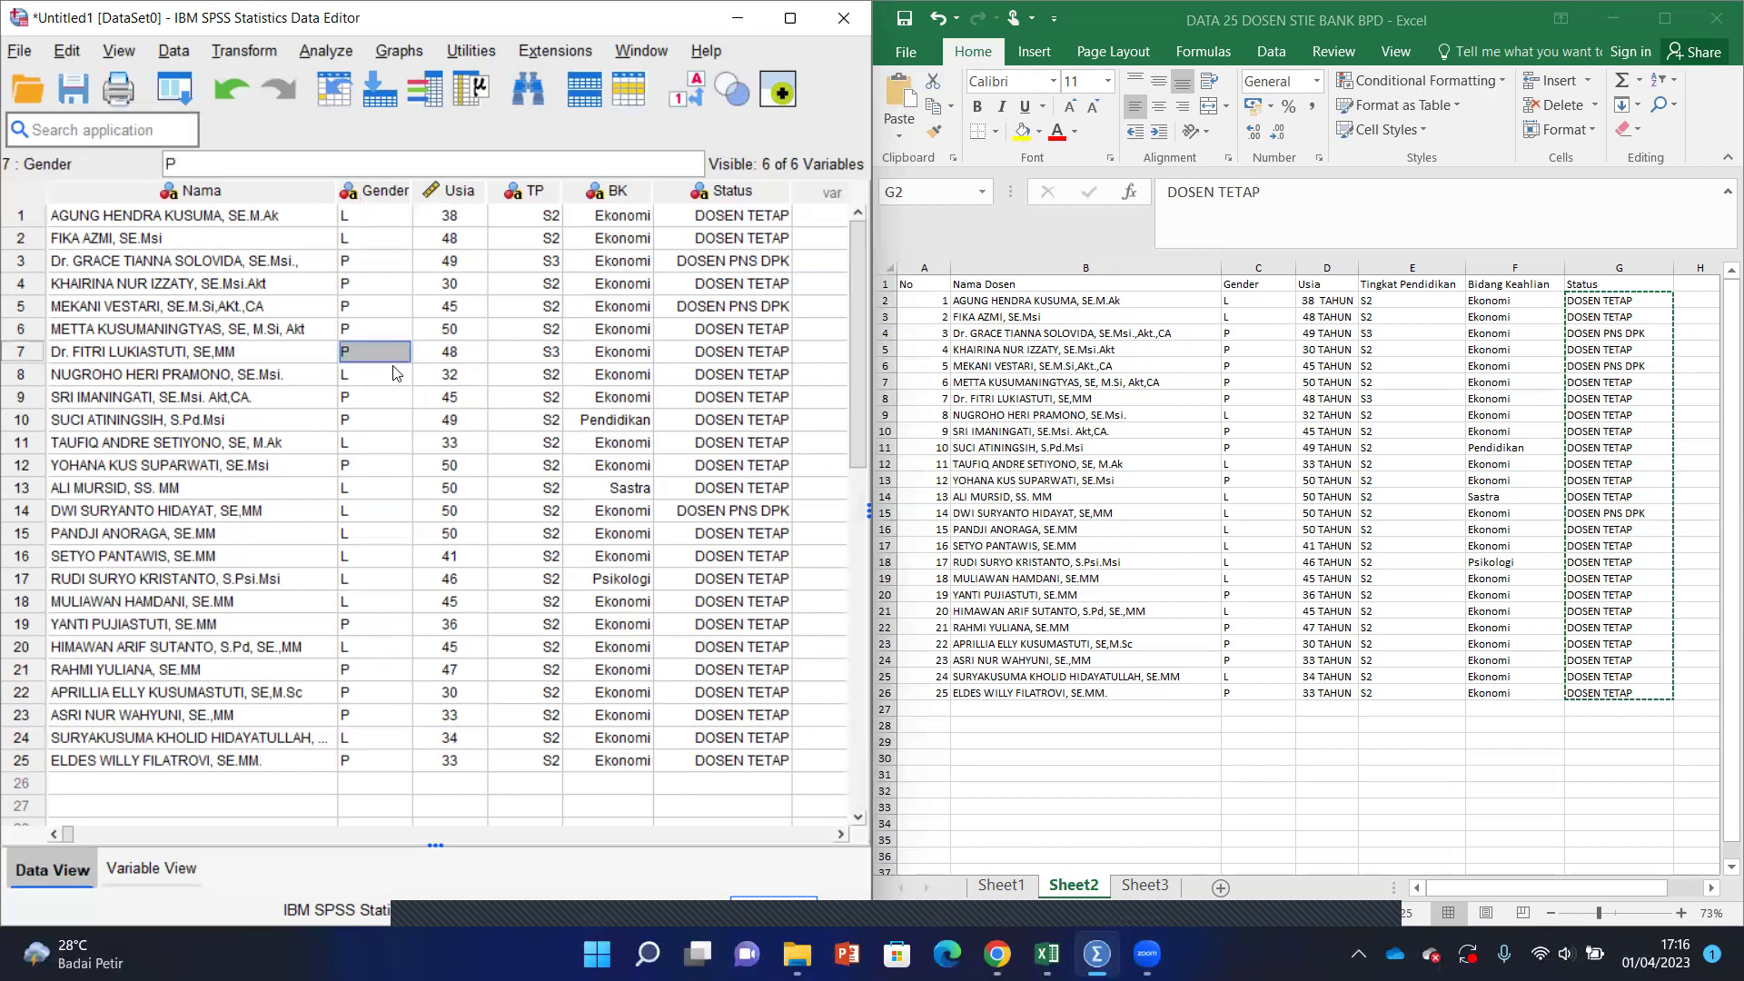
Step: Shorten the value label for 1 of the Gender variable to P
left_click(170, 884)
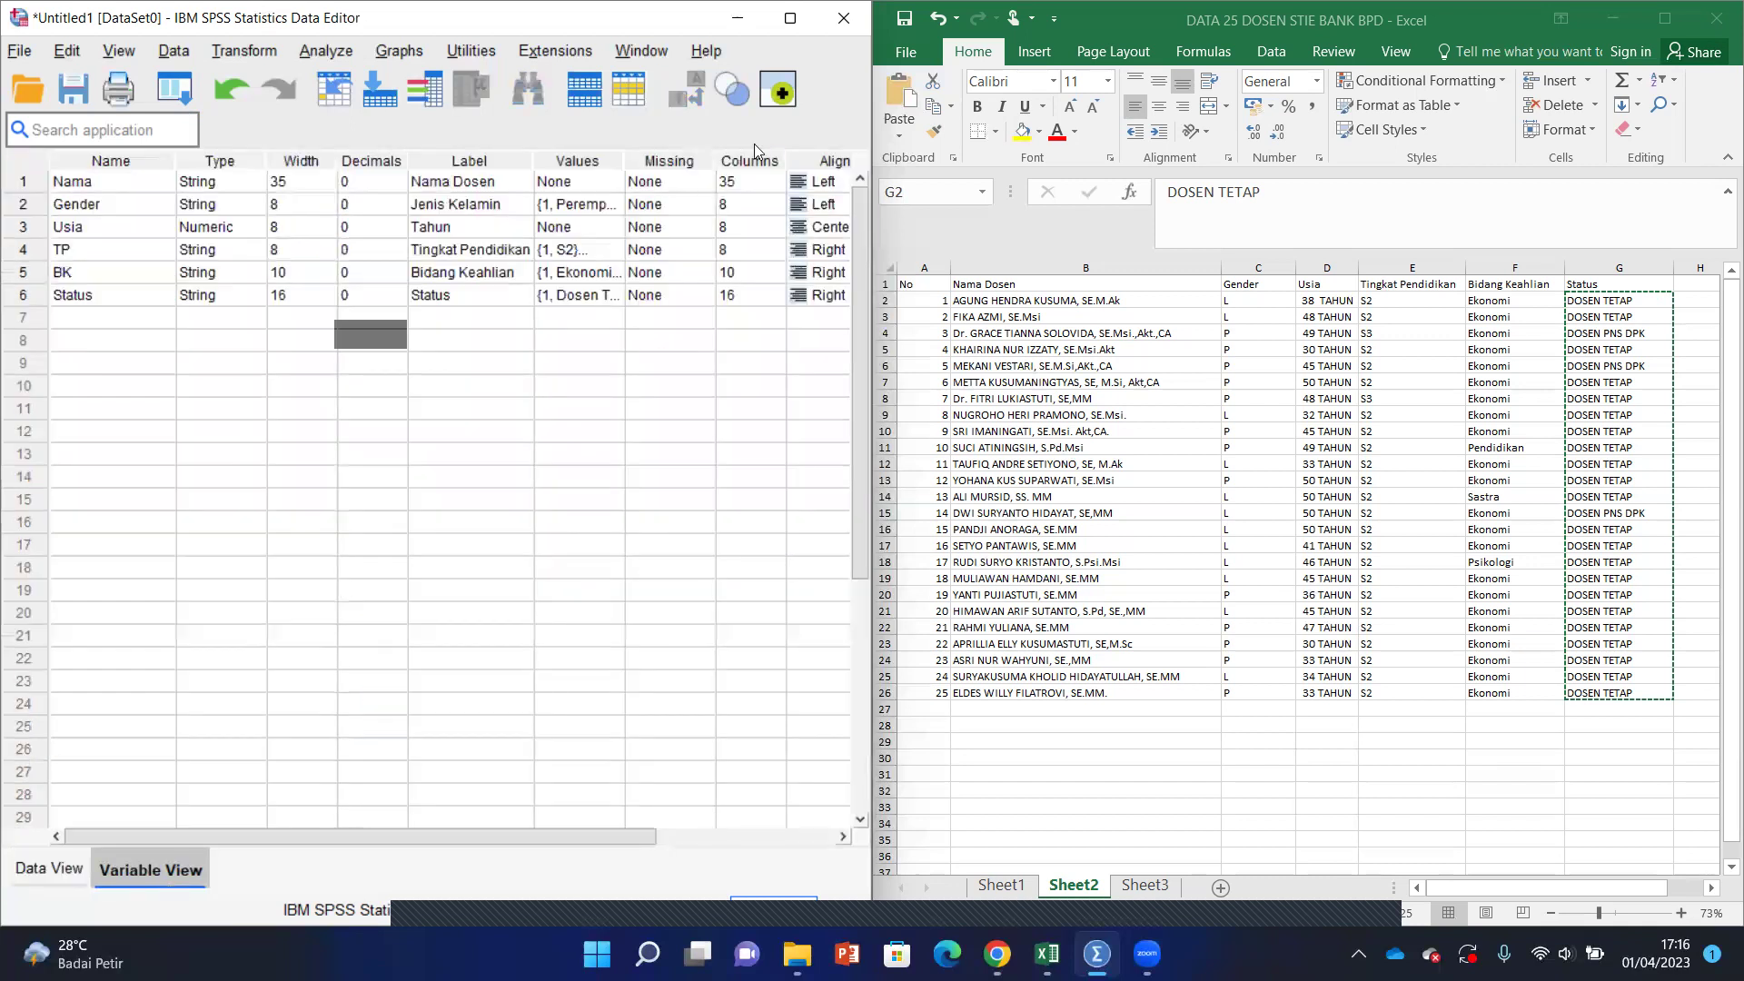
left_click(596, 211)
left_click(613, 204)
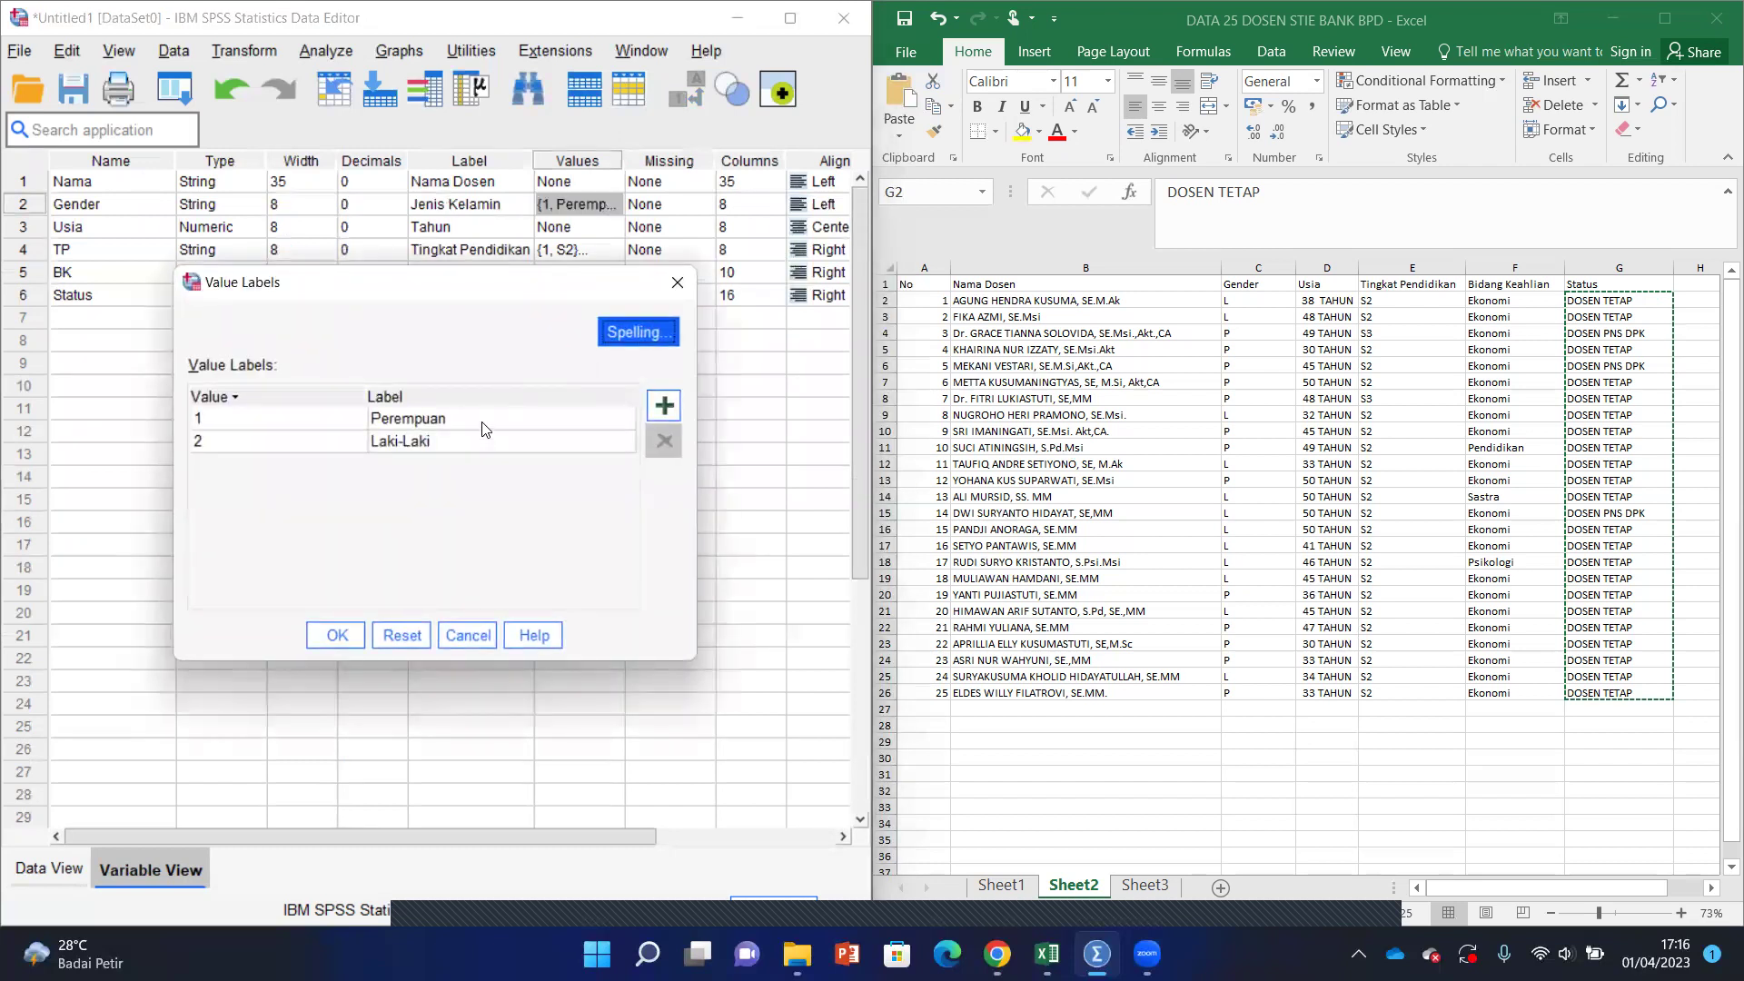
left_click(482, 423)
left_click(483, 422)
left_click(483, 421)
key("BackSpace")
key("BackSpace")
key("BackSpace")
key("BackSpace")
key("BackSpace")
key("BackSpace")
key("BackSpace")
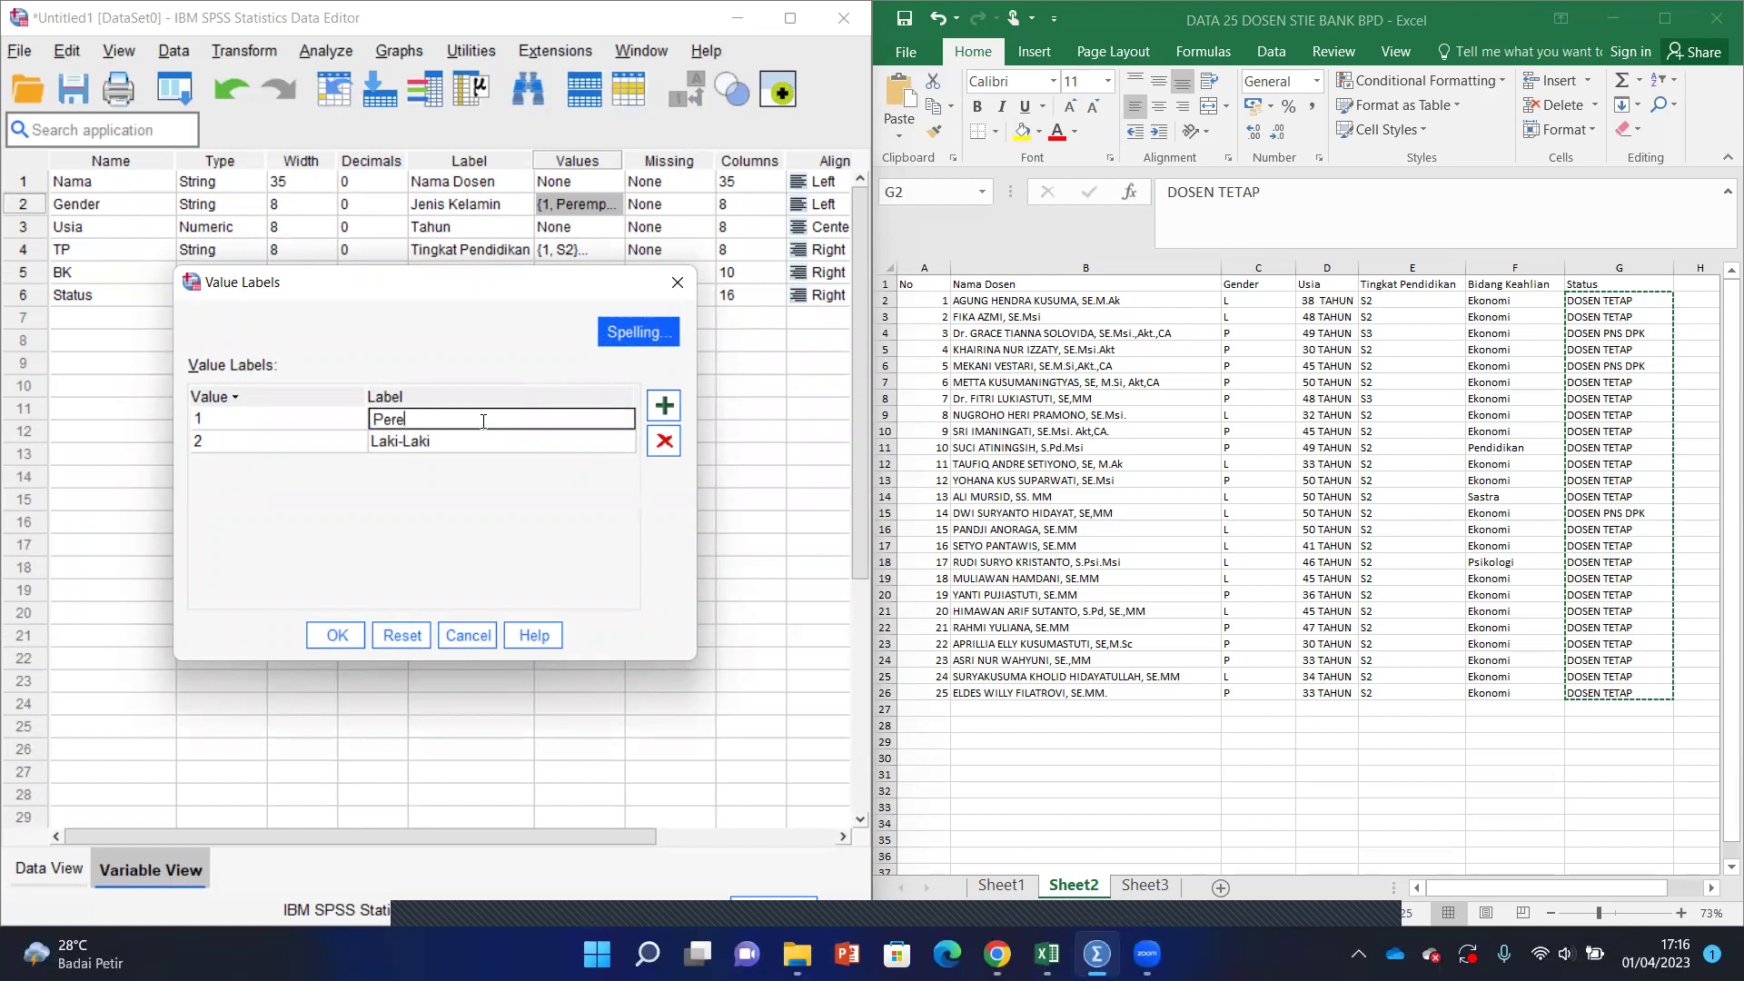
key("BackSpace")
Step: Shorten the Gender value label for 2 to L, apply the labels, and return to the data sheet
left_click(482, 441)
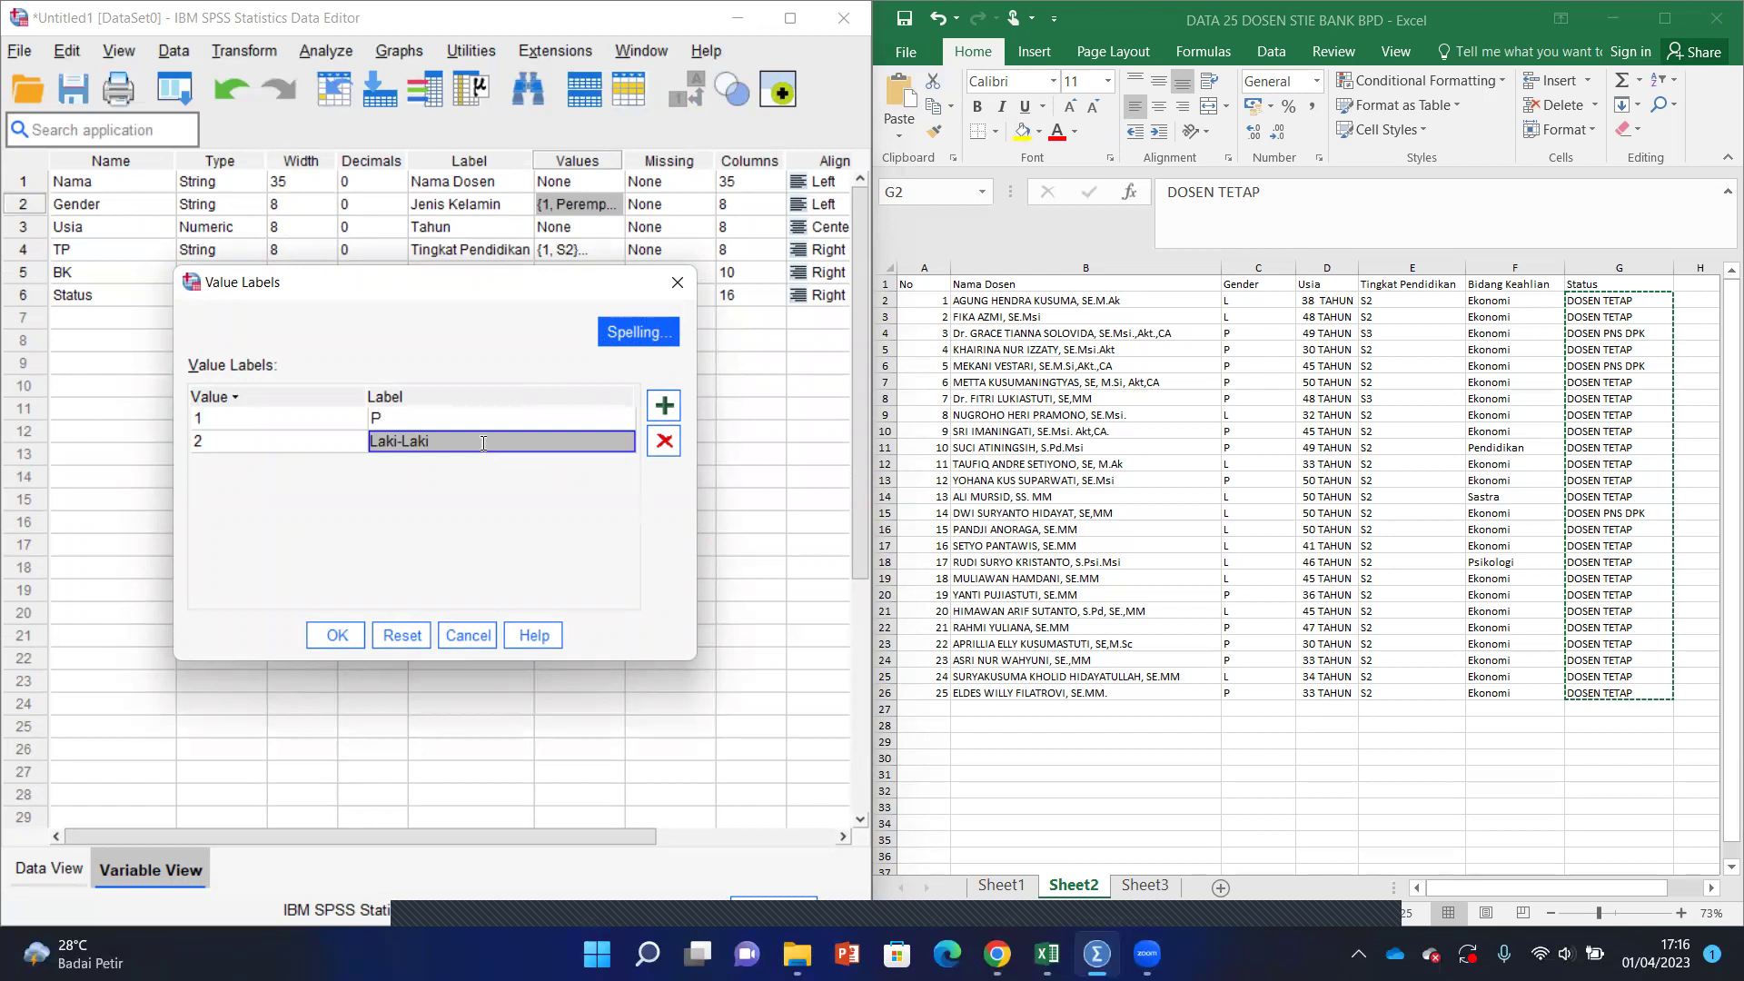
left_click(481, 442)
left_click(483, 443)
key("BackSpace")
key("BackSpace")
key("BackSpace")
key("BackSpace")
key("BackSpace")
key("BackSpace")
key("BackSpace")
key("BackSpace")
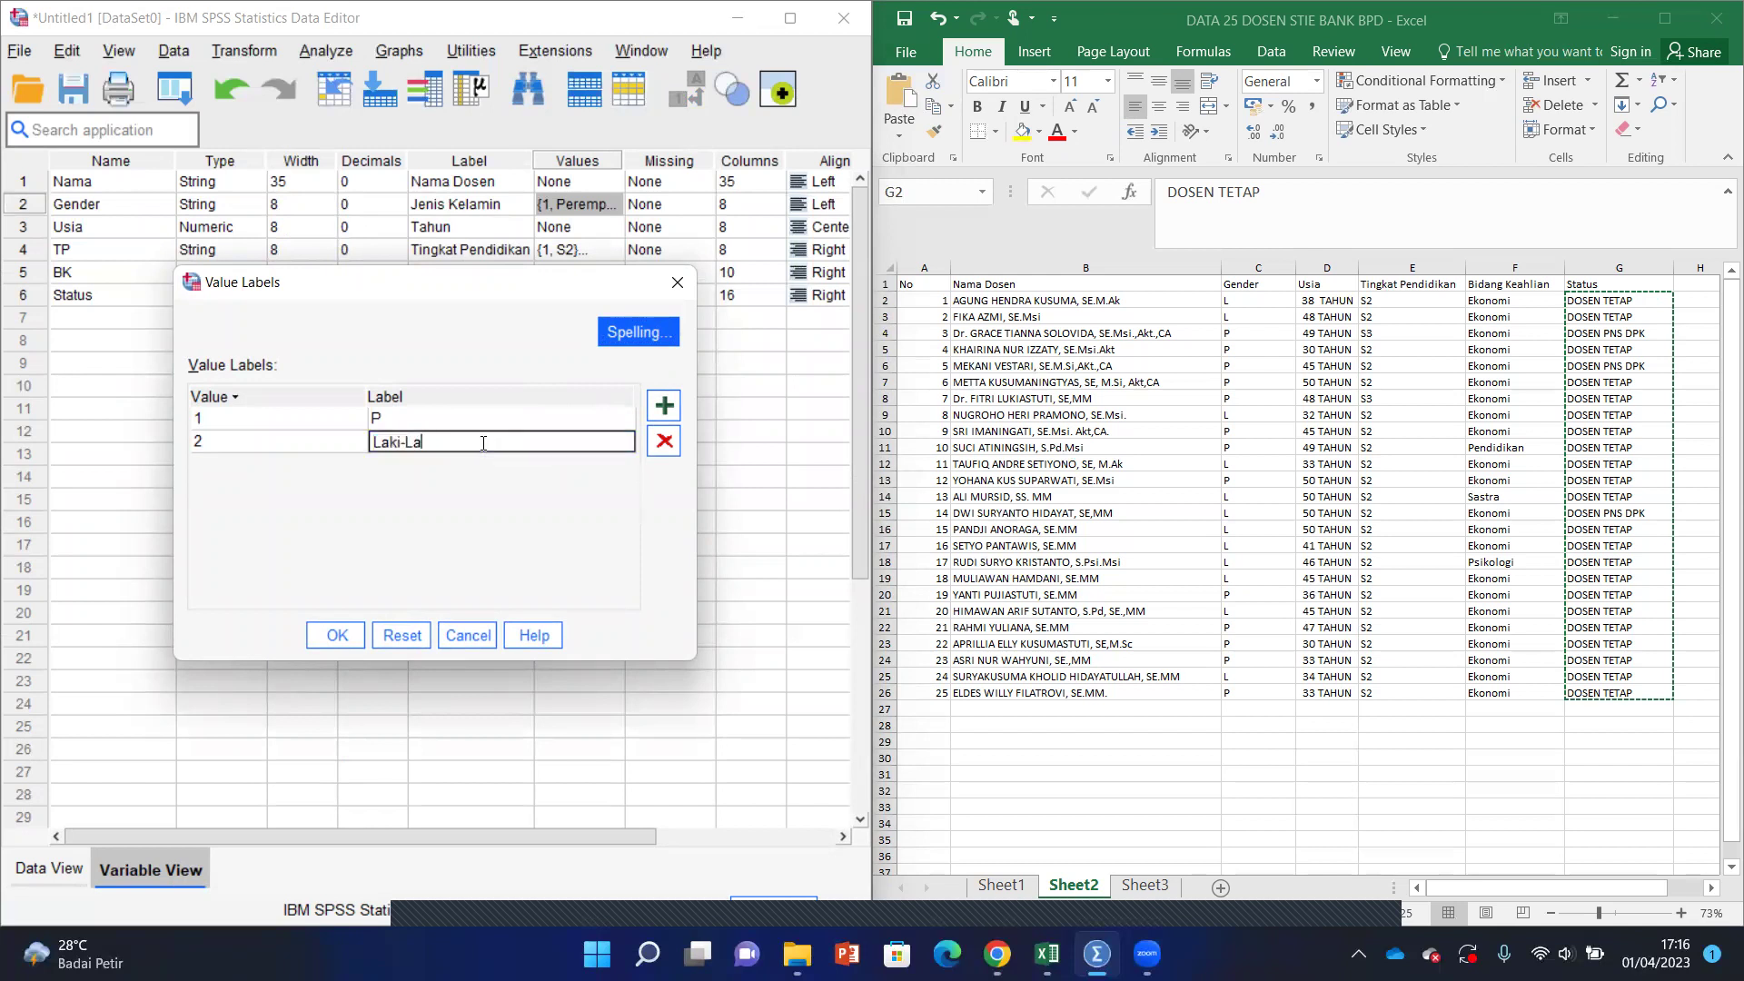
left_click(338, 635)
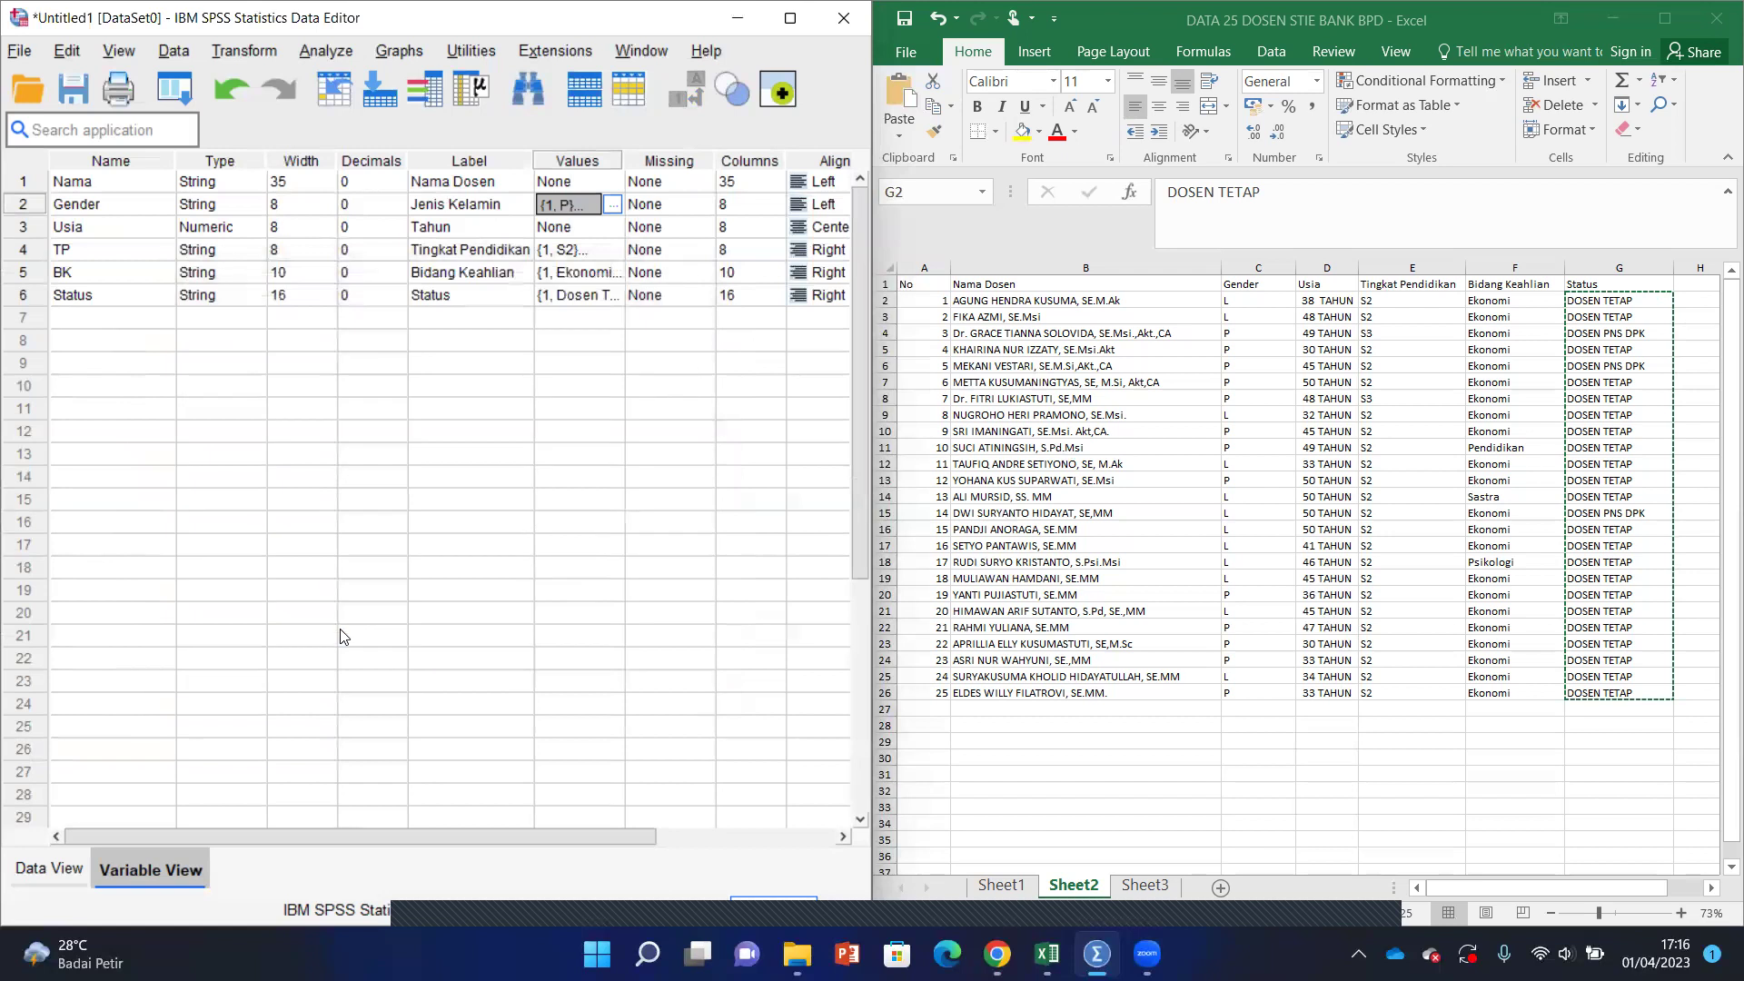
left_click(43, 872)
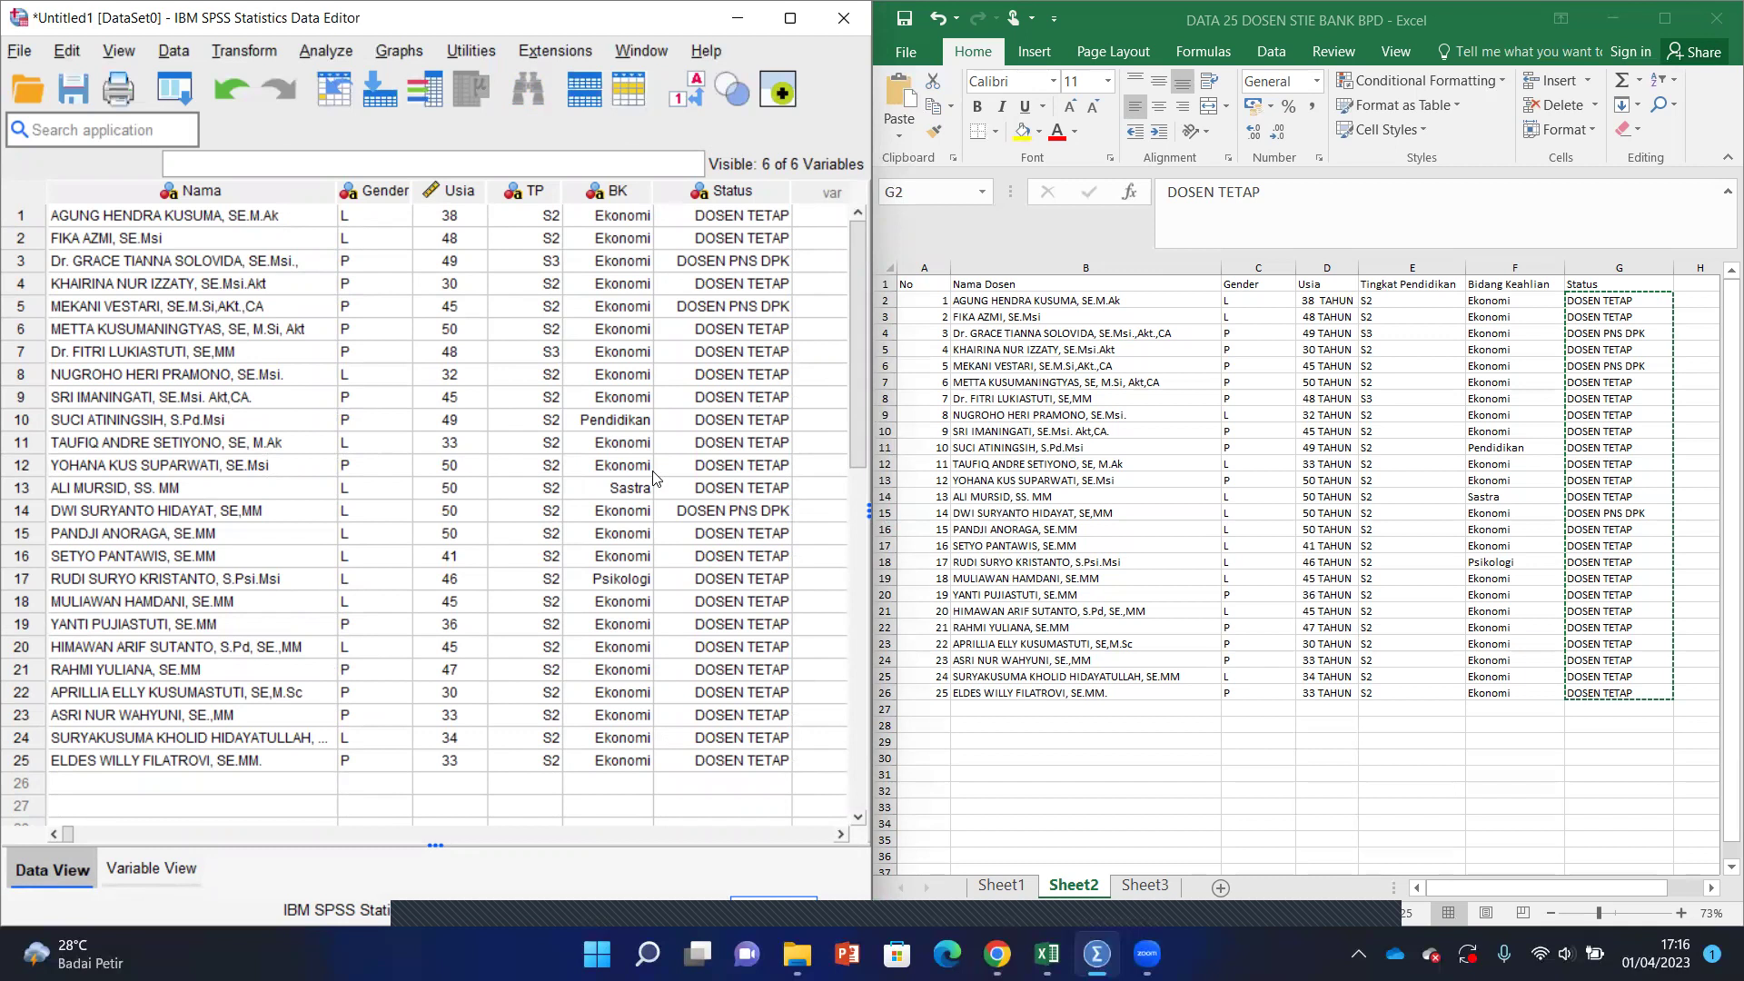
Step: Switch to the Latihan 2 assignment in Chrome and set up a Descriptives analysis in SPSS with Tahun [Usia] as the variable
left_click(1047, 954)
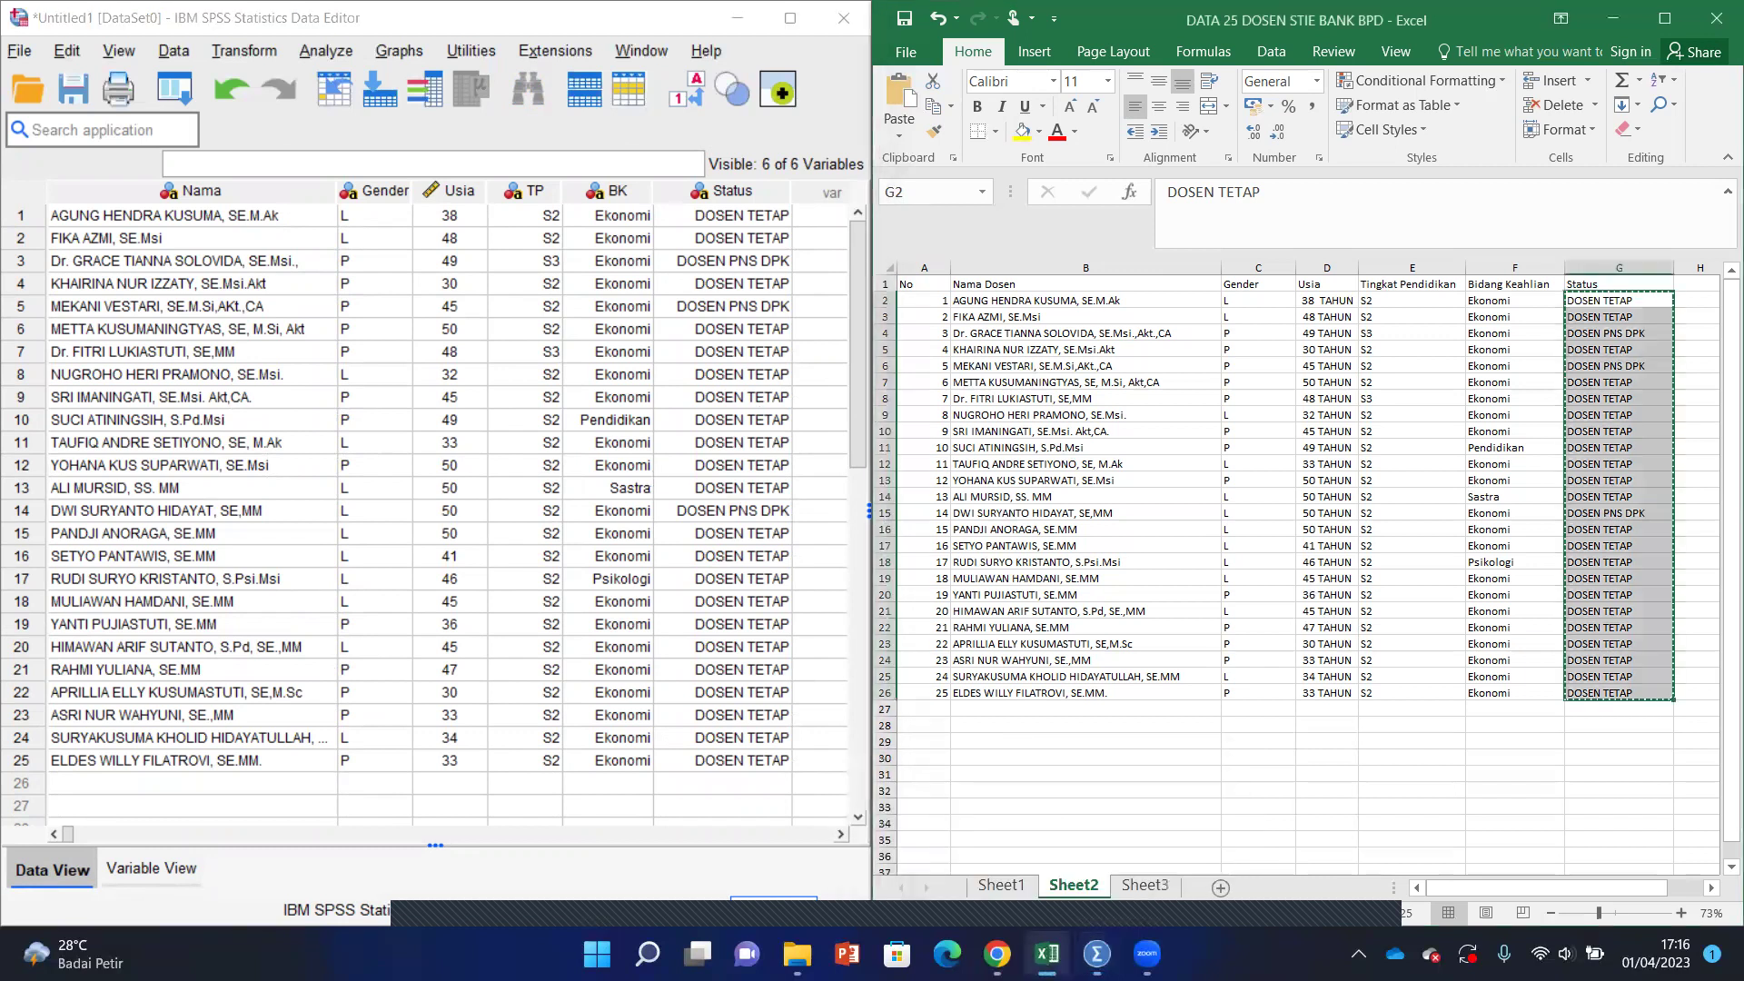
left_click(996, 954)
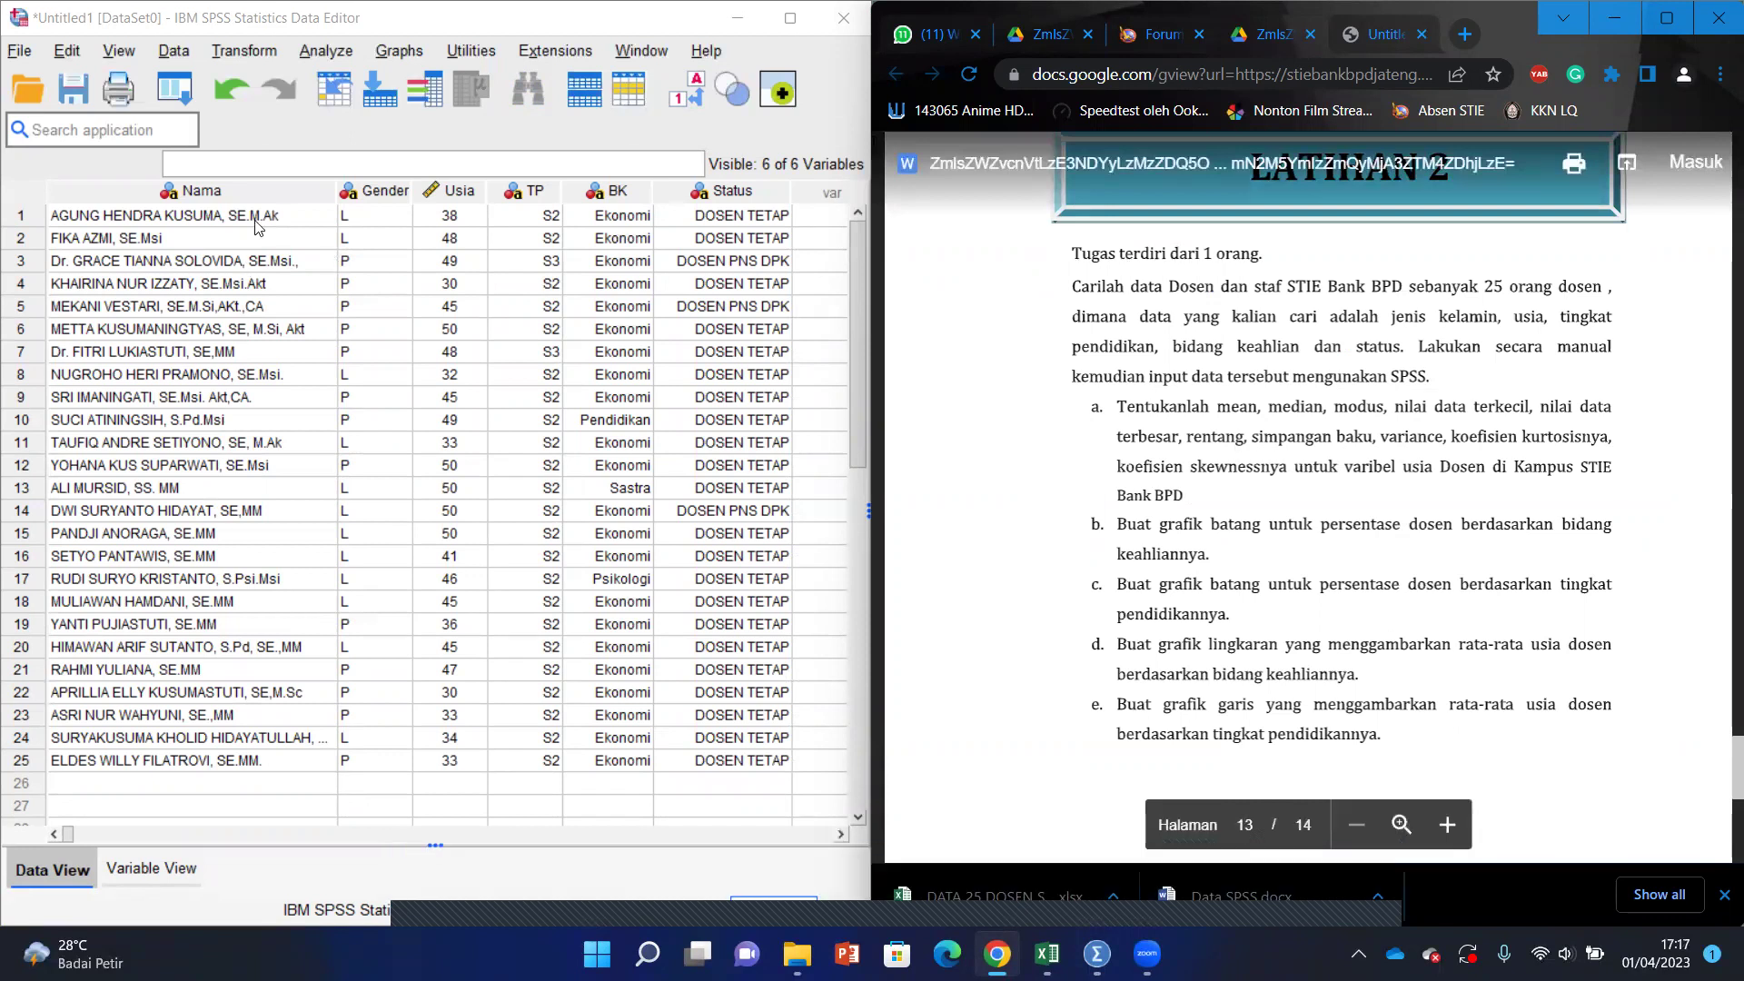
left_click(311, 57)
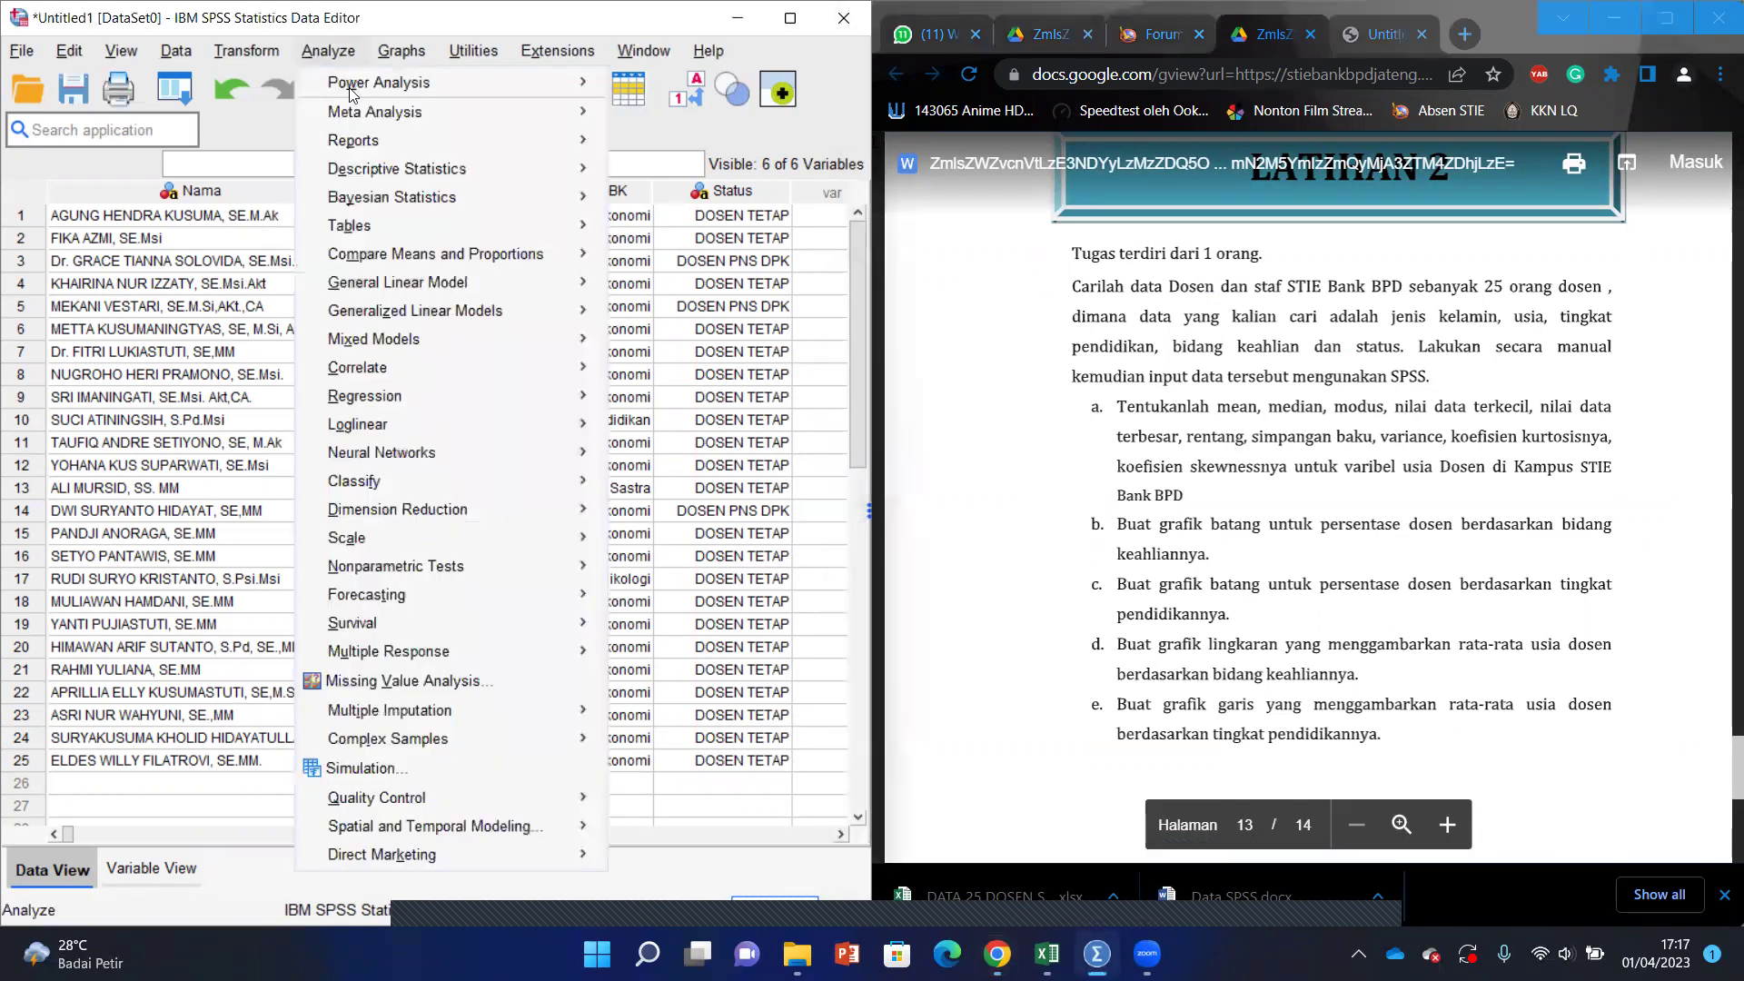
mouse_move(427, 166)
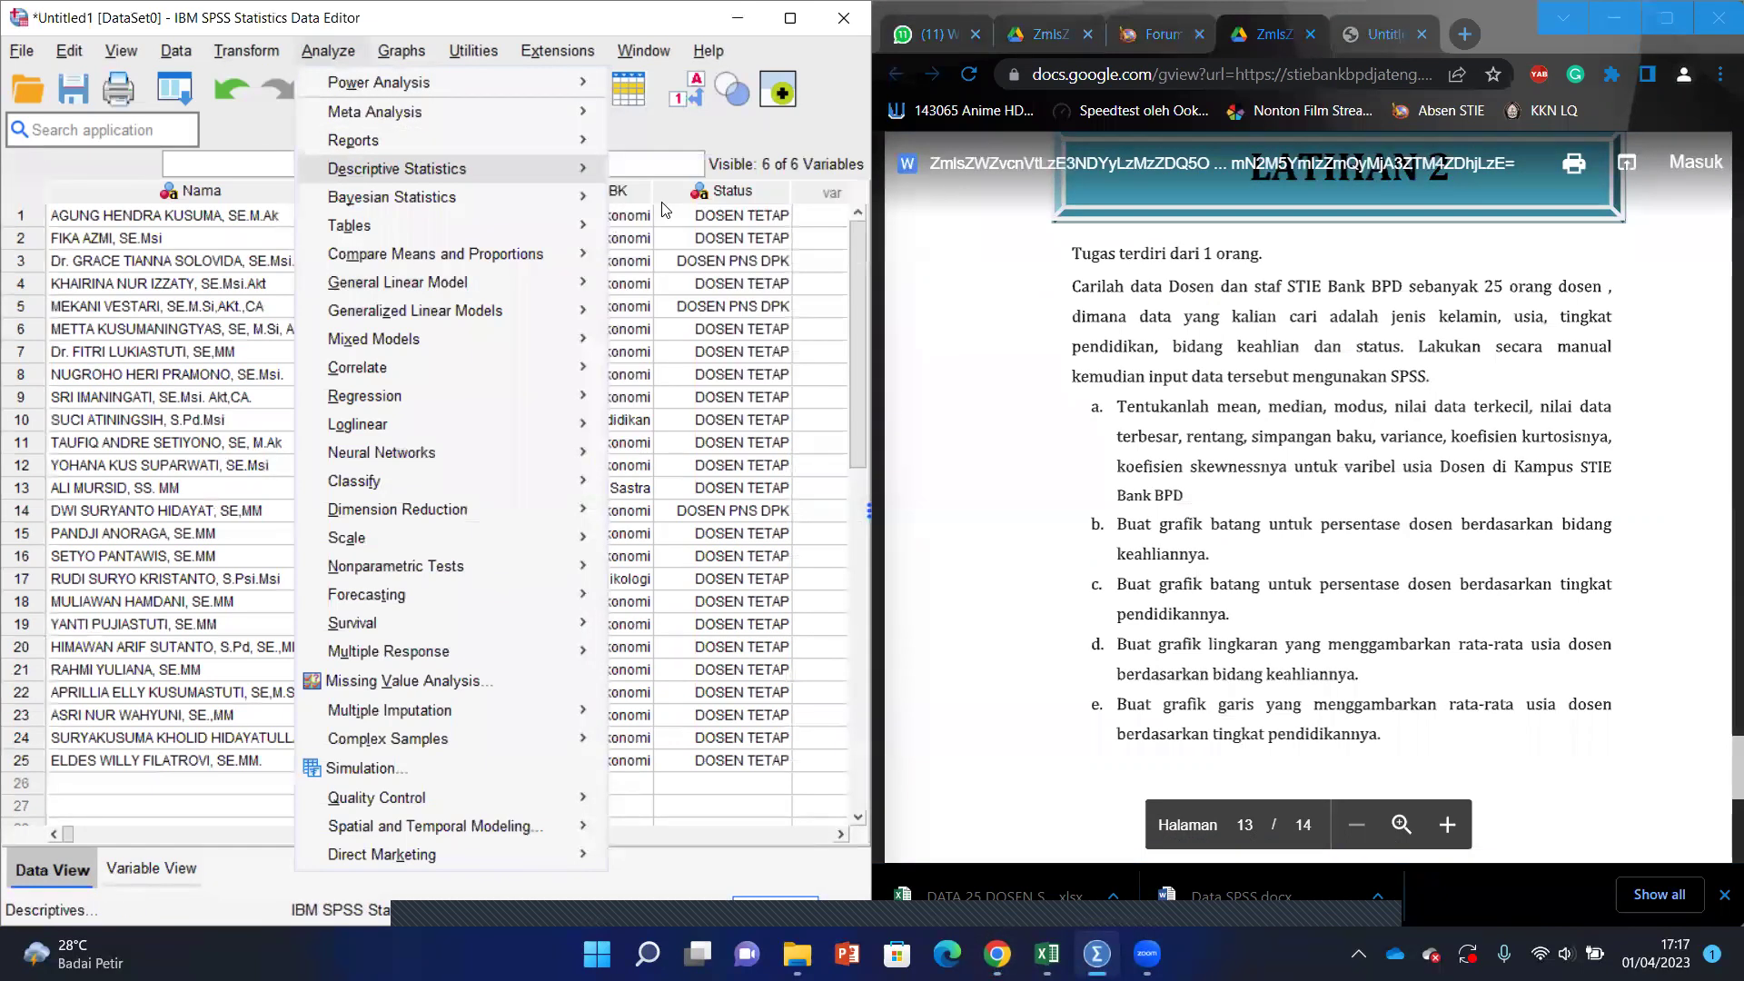
left_click(665, 206)
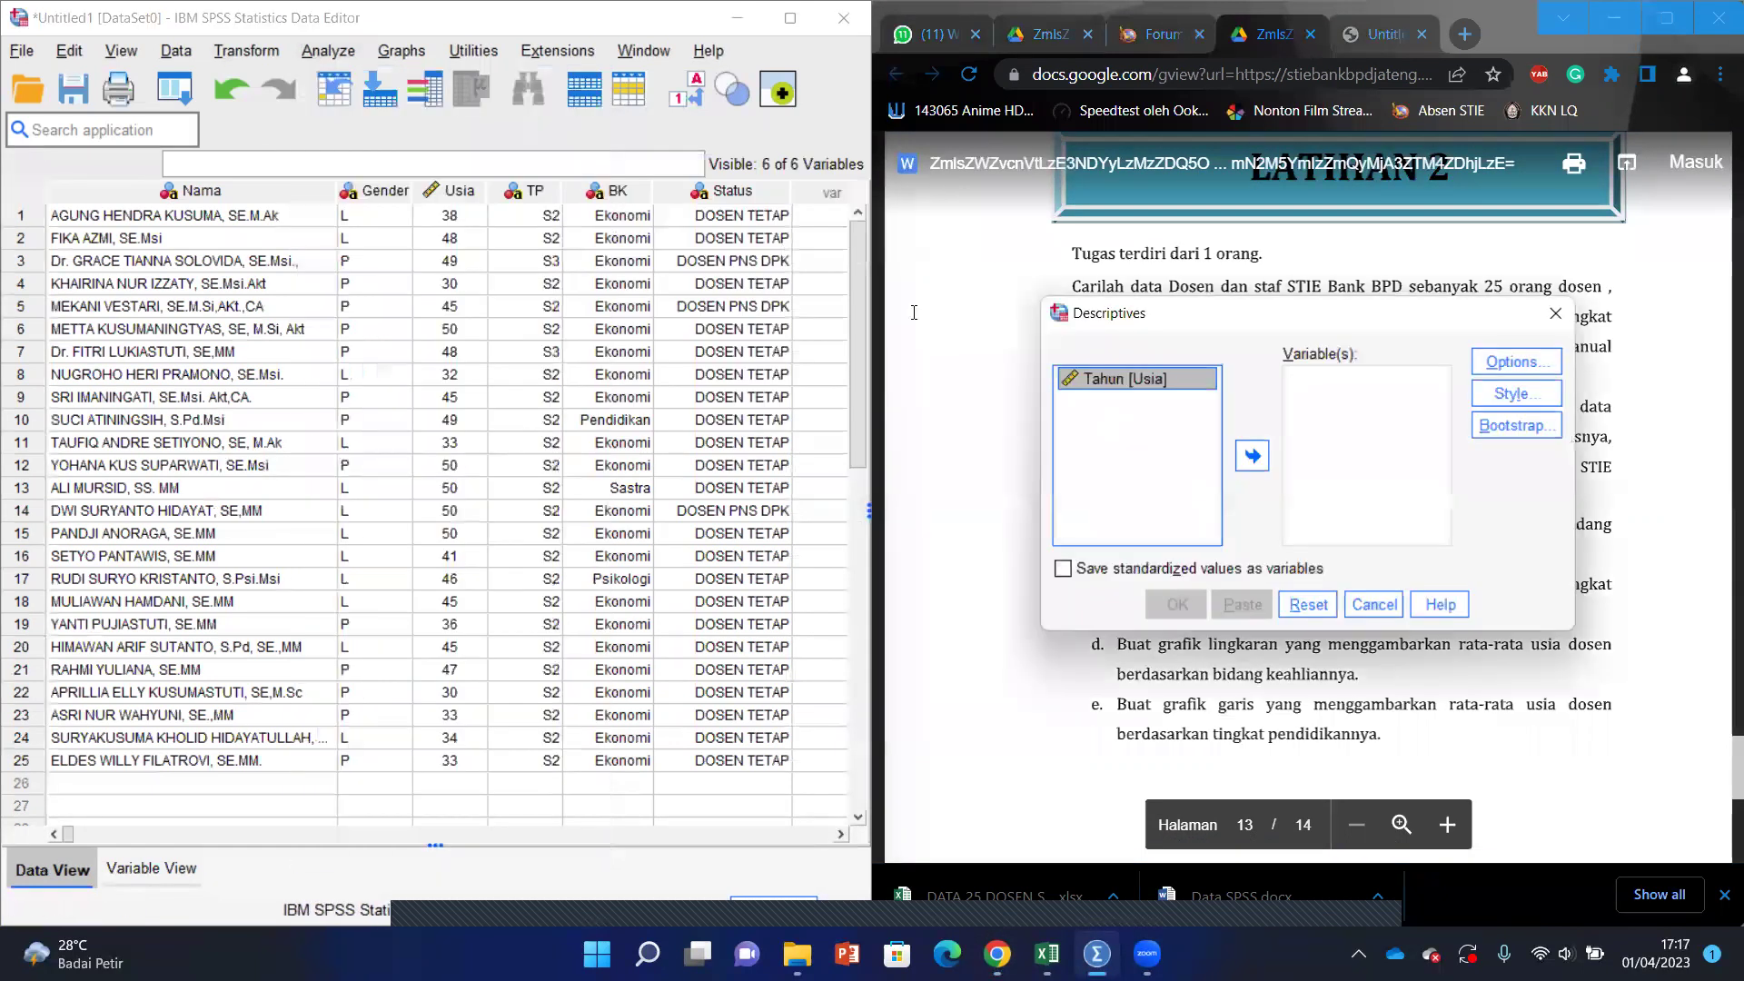
left_click(1254, 459)
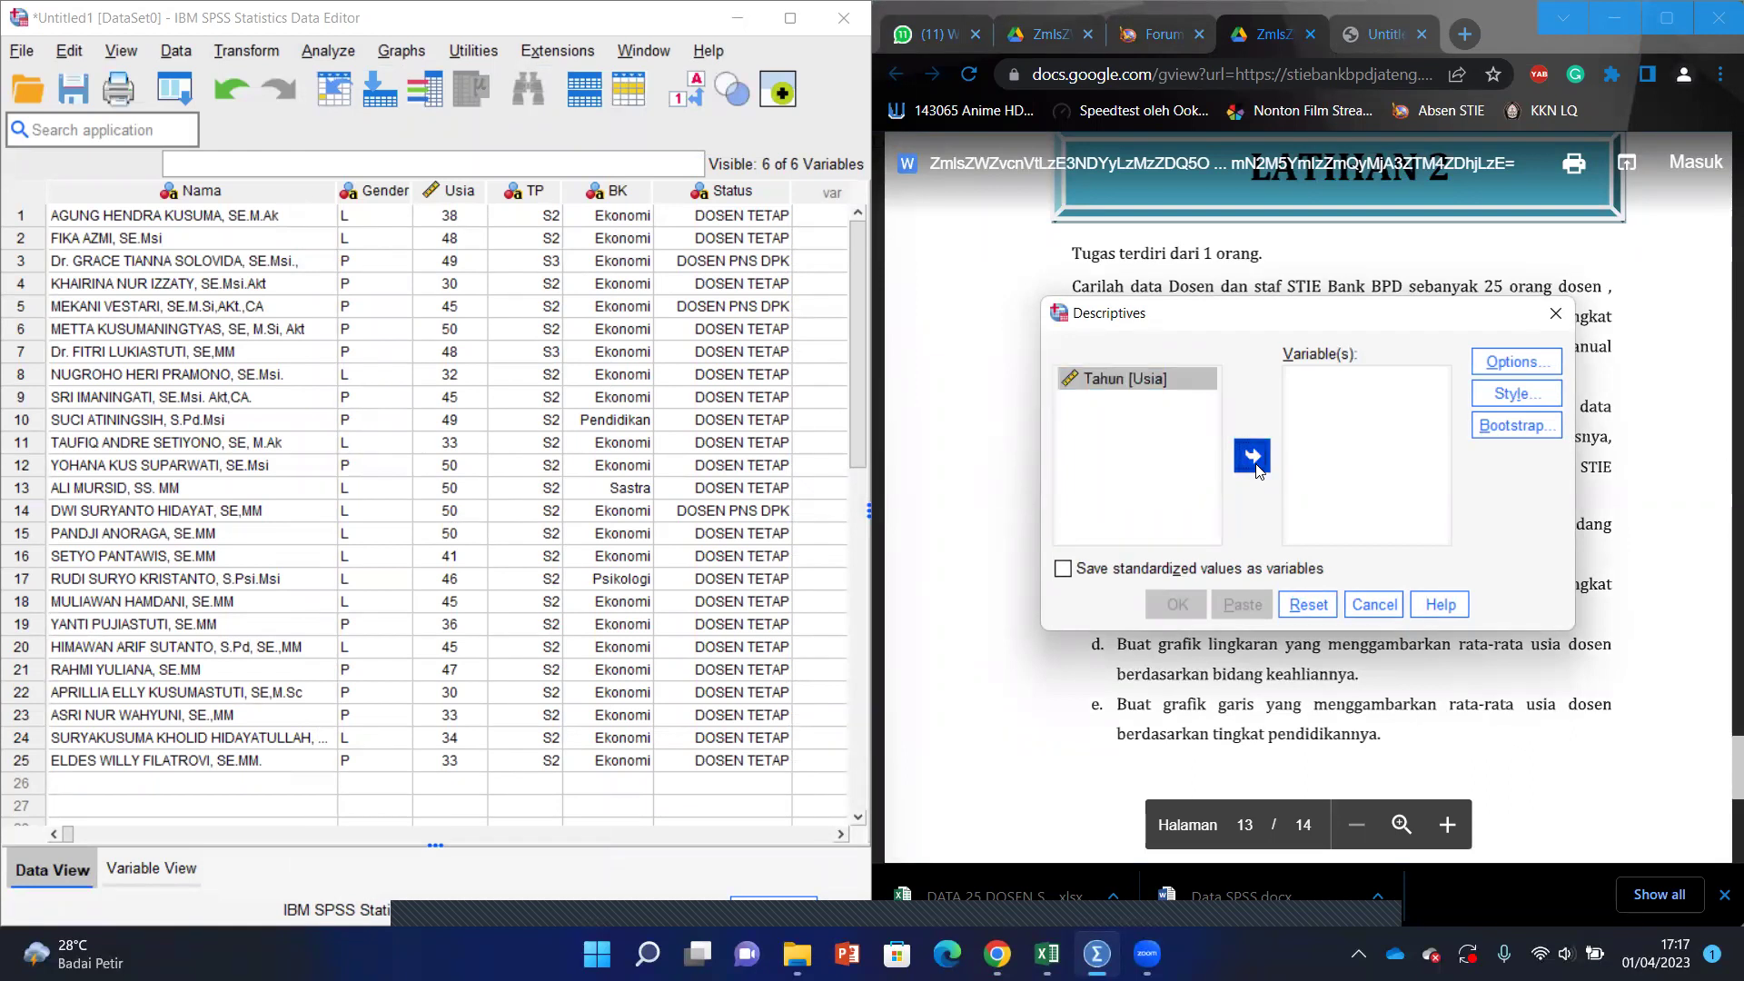
Step: Add sum, S.E. mean, range, kurtosis and skewness to the Usia descriptives options and run the analysis
left_click(1515, 368)
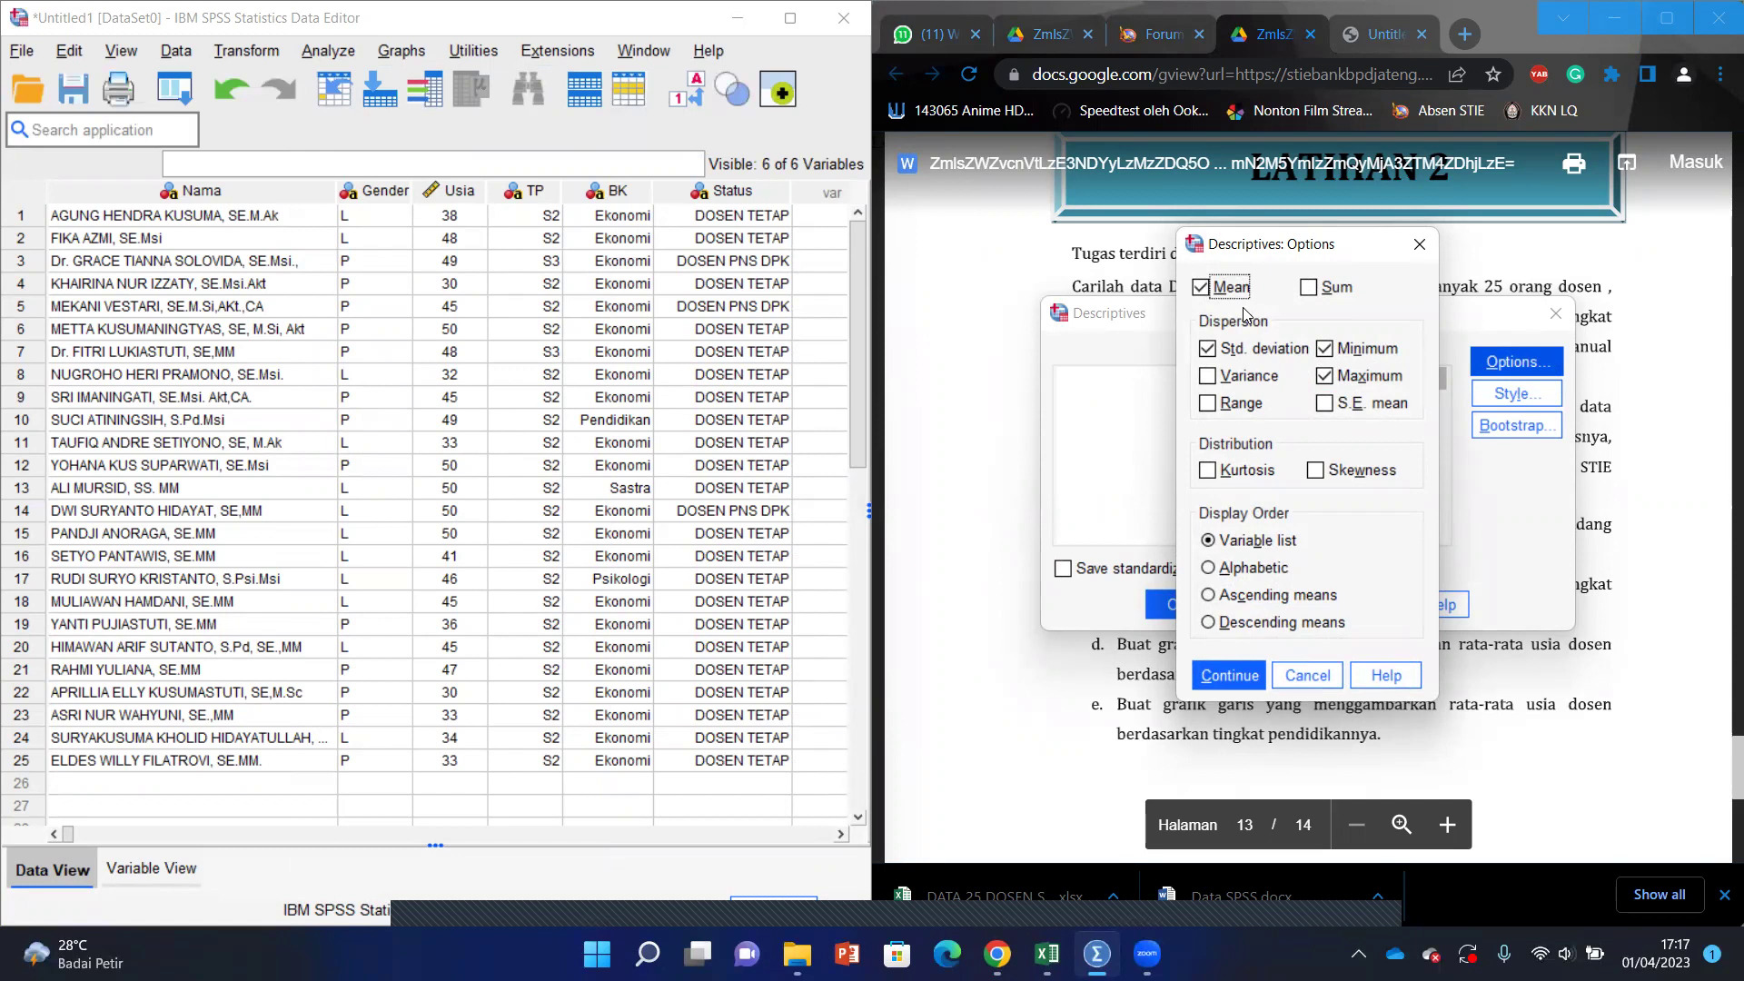
left_click(1313, 288)
left_click(1325, 404)
left_click(1205, 406)
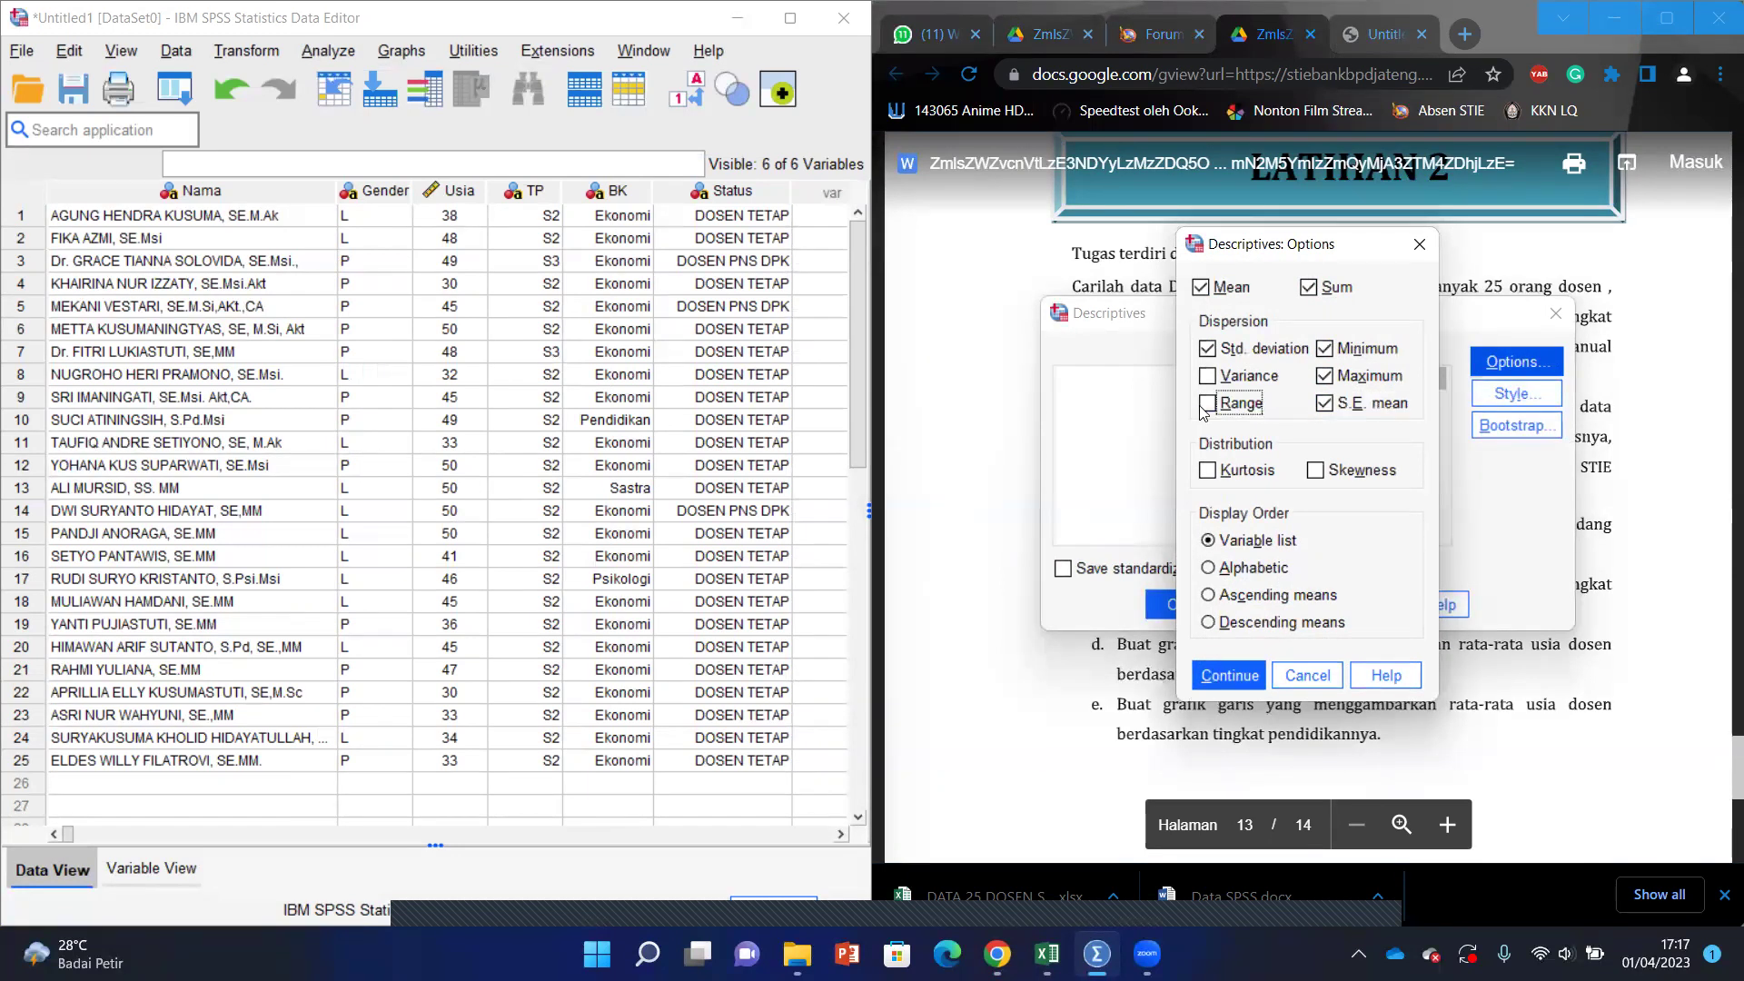
left_click(1208, 472)
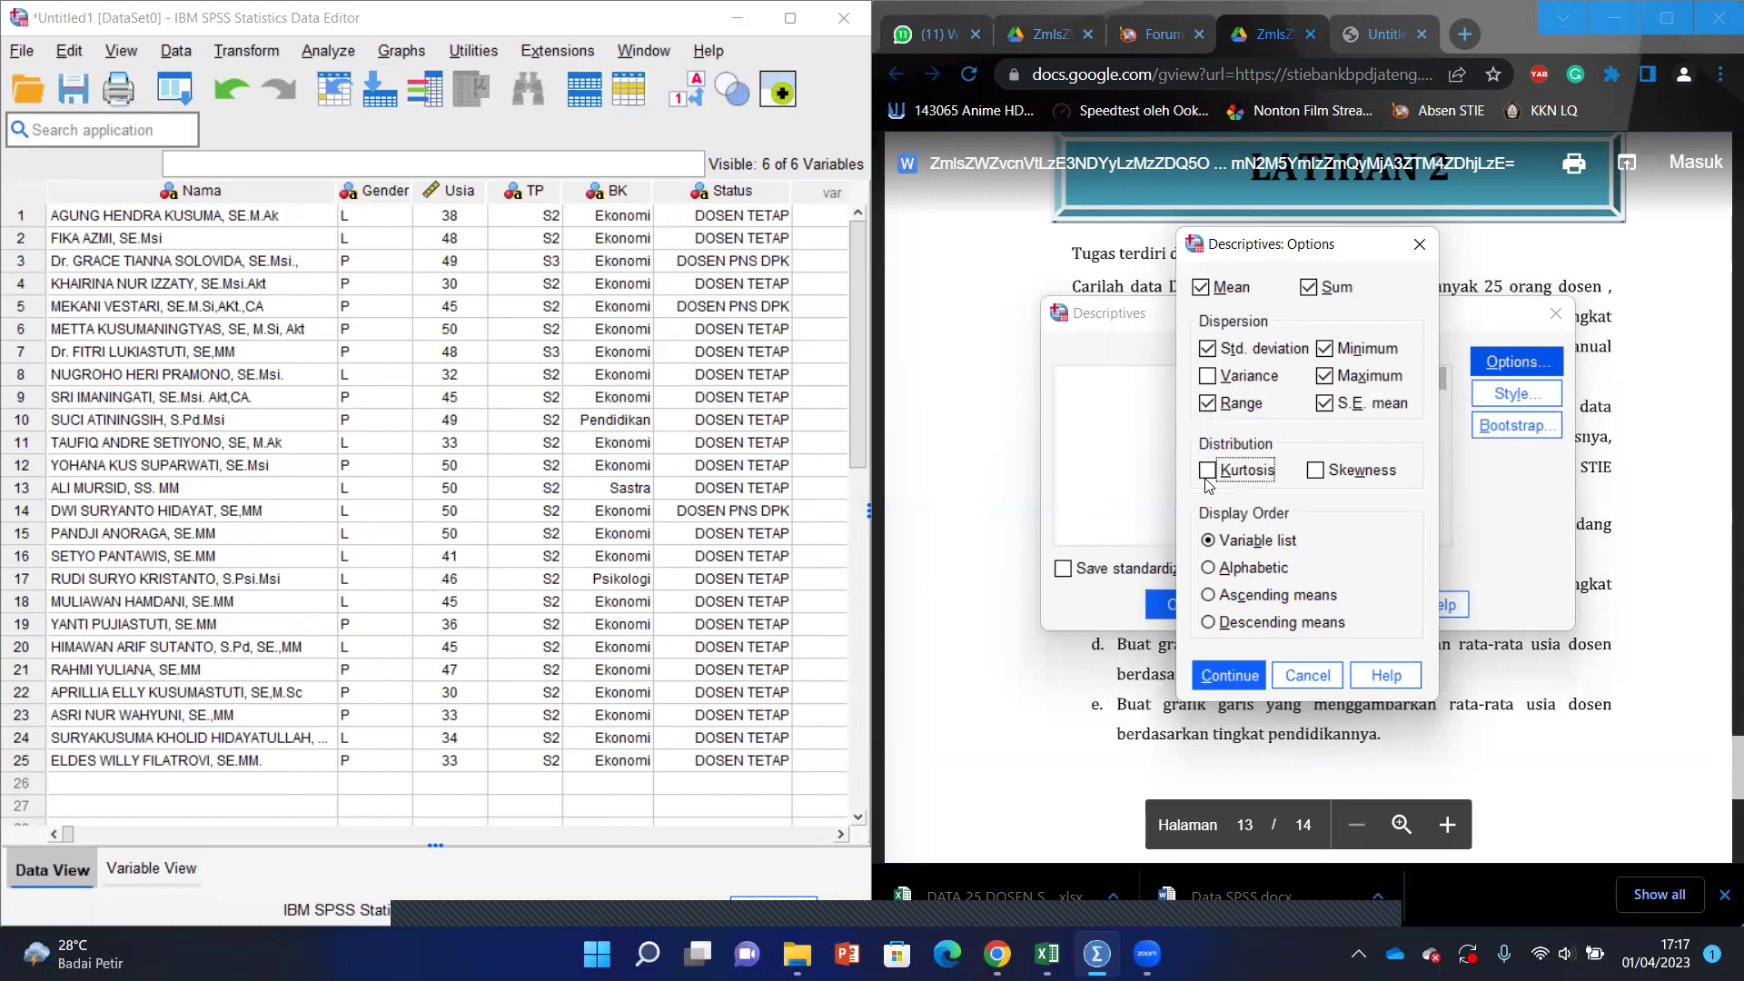
left_click(1318, 484)
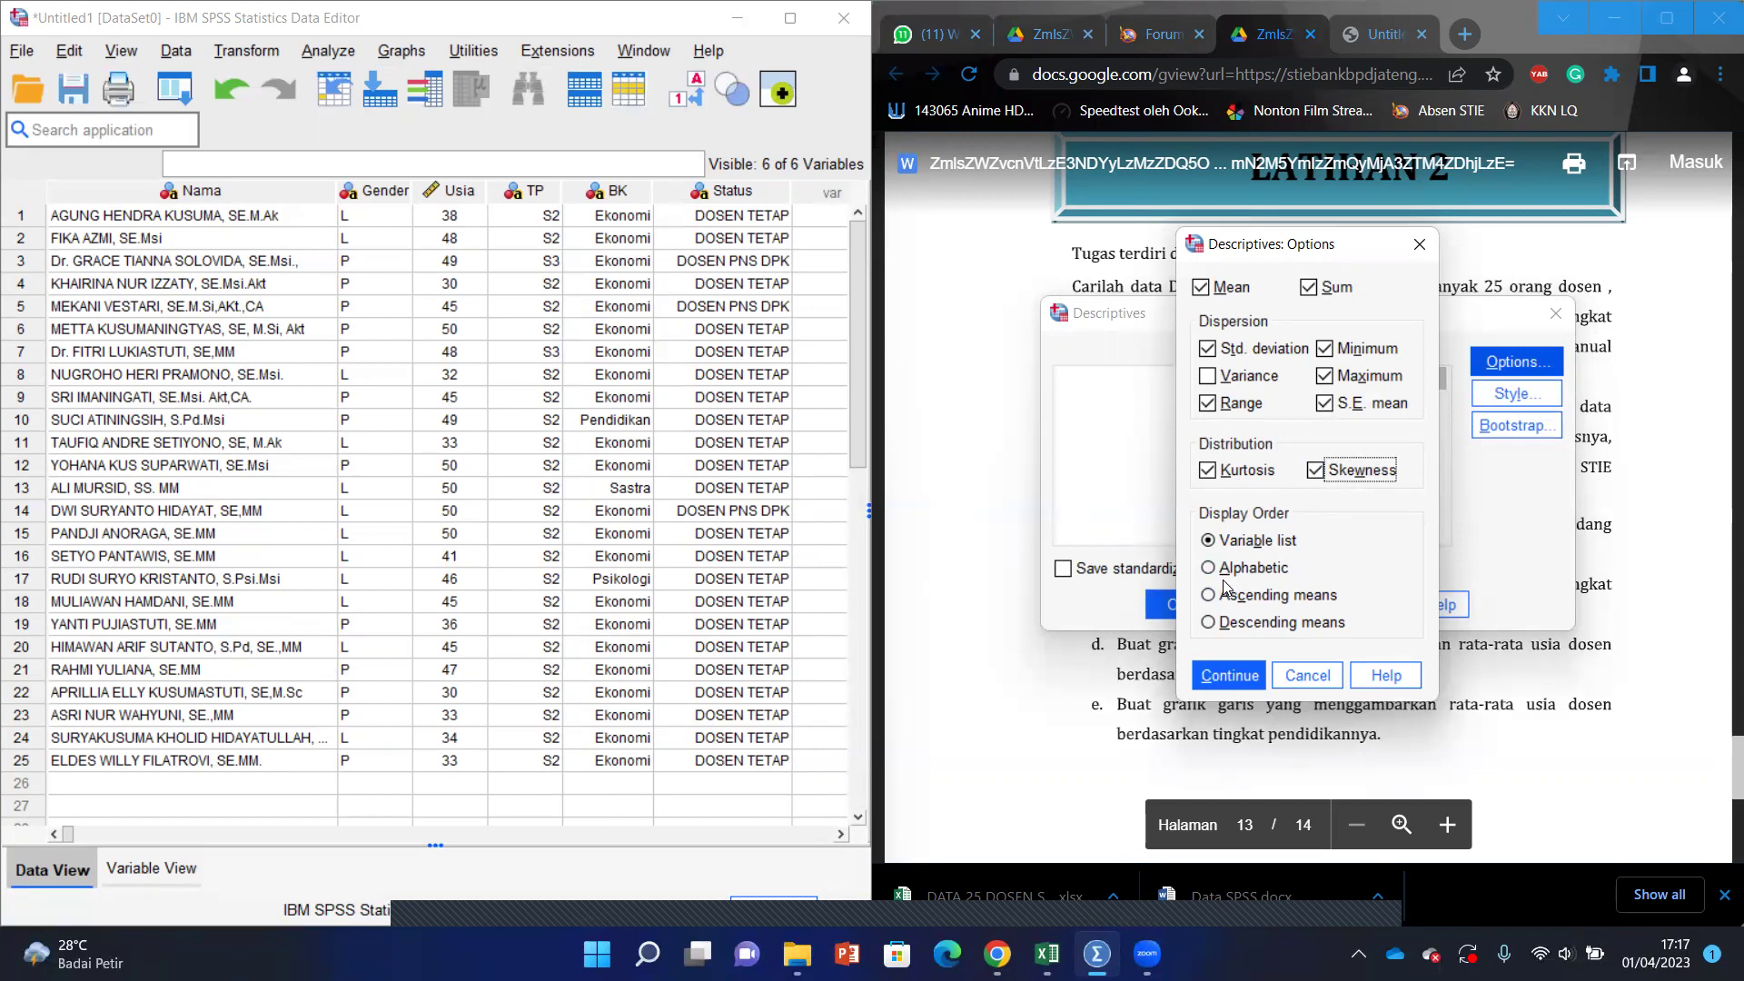
left_click(1218, 673)
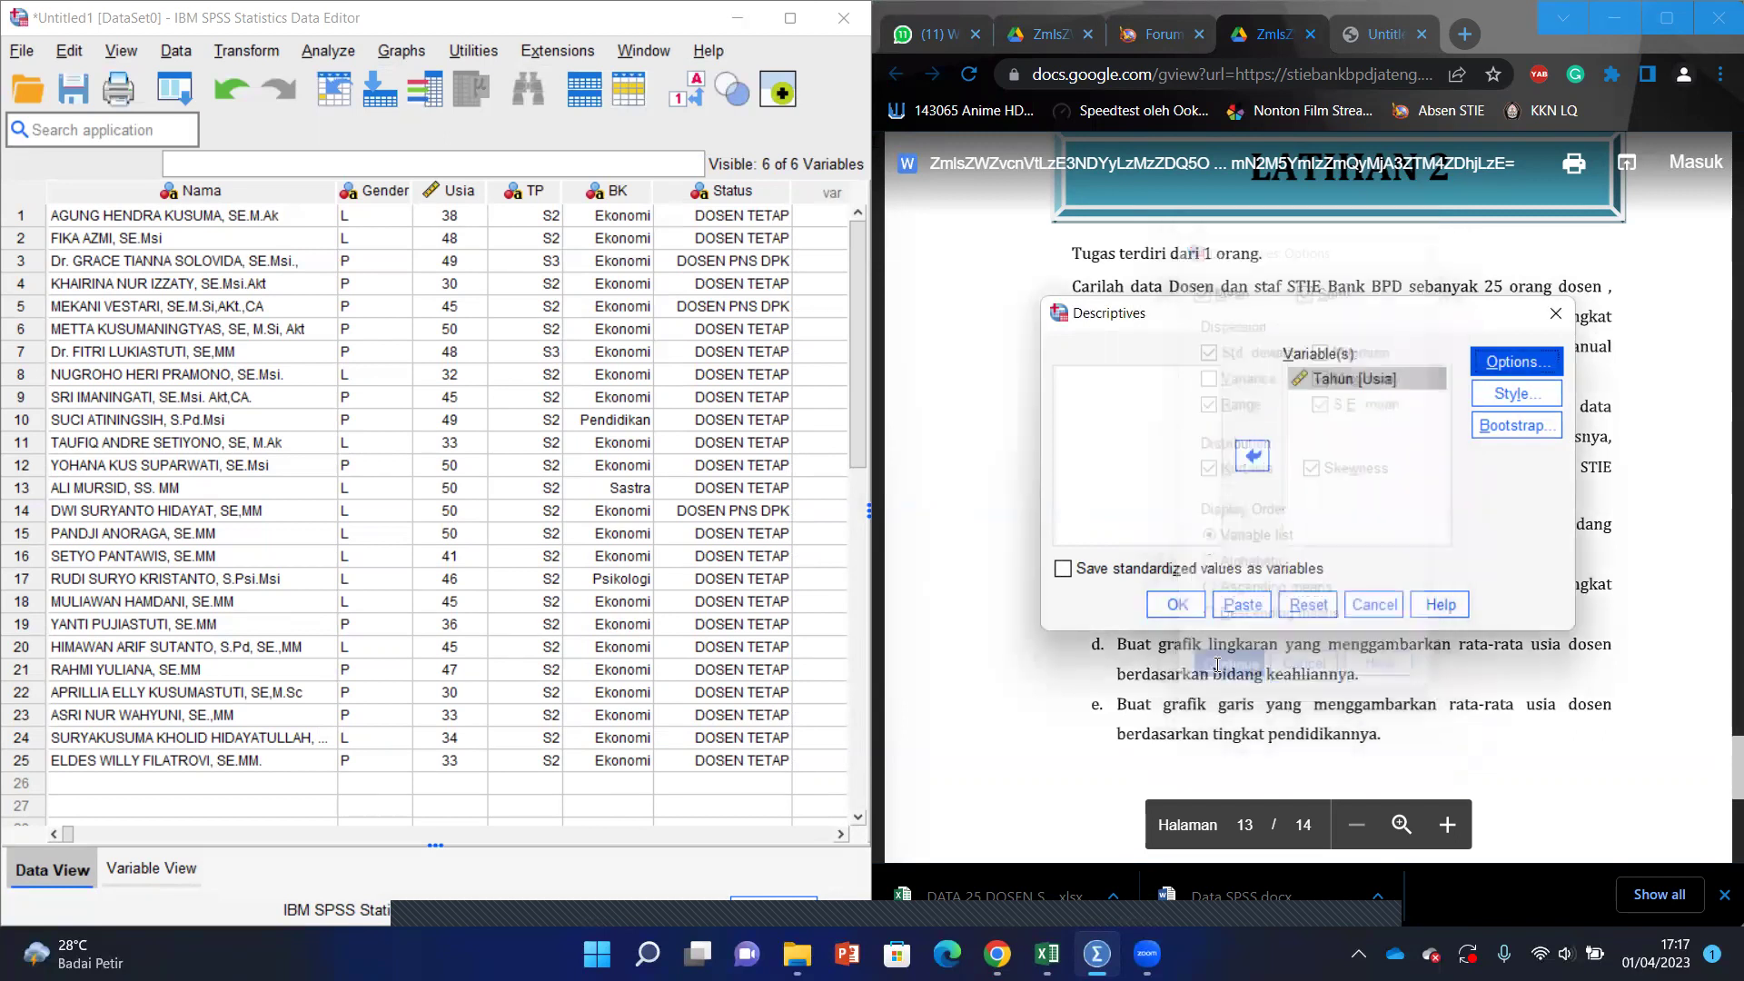
left_click(1178, 605)
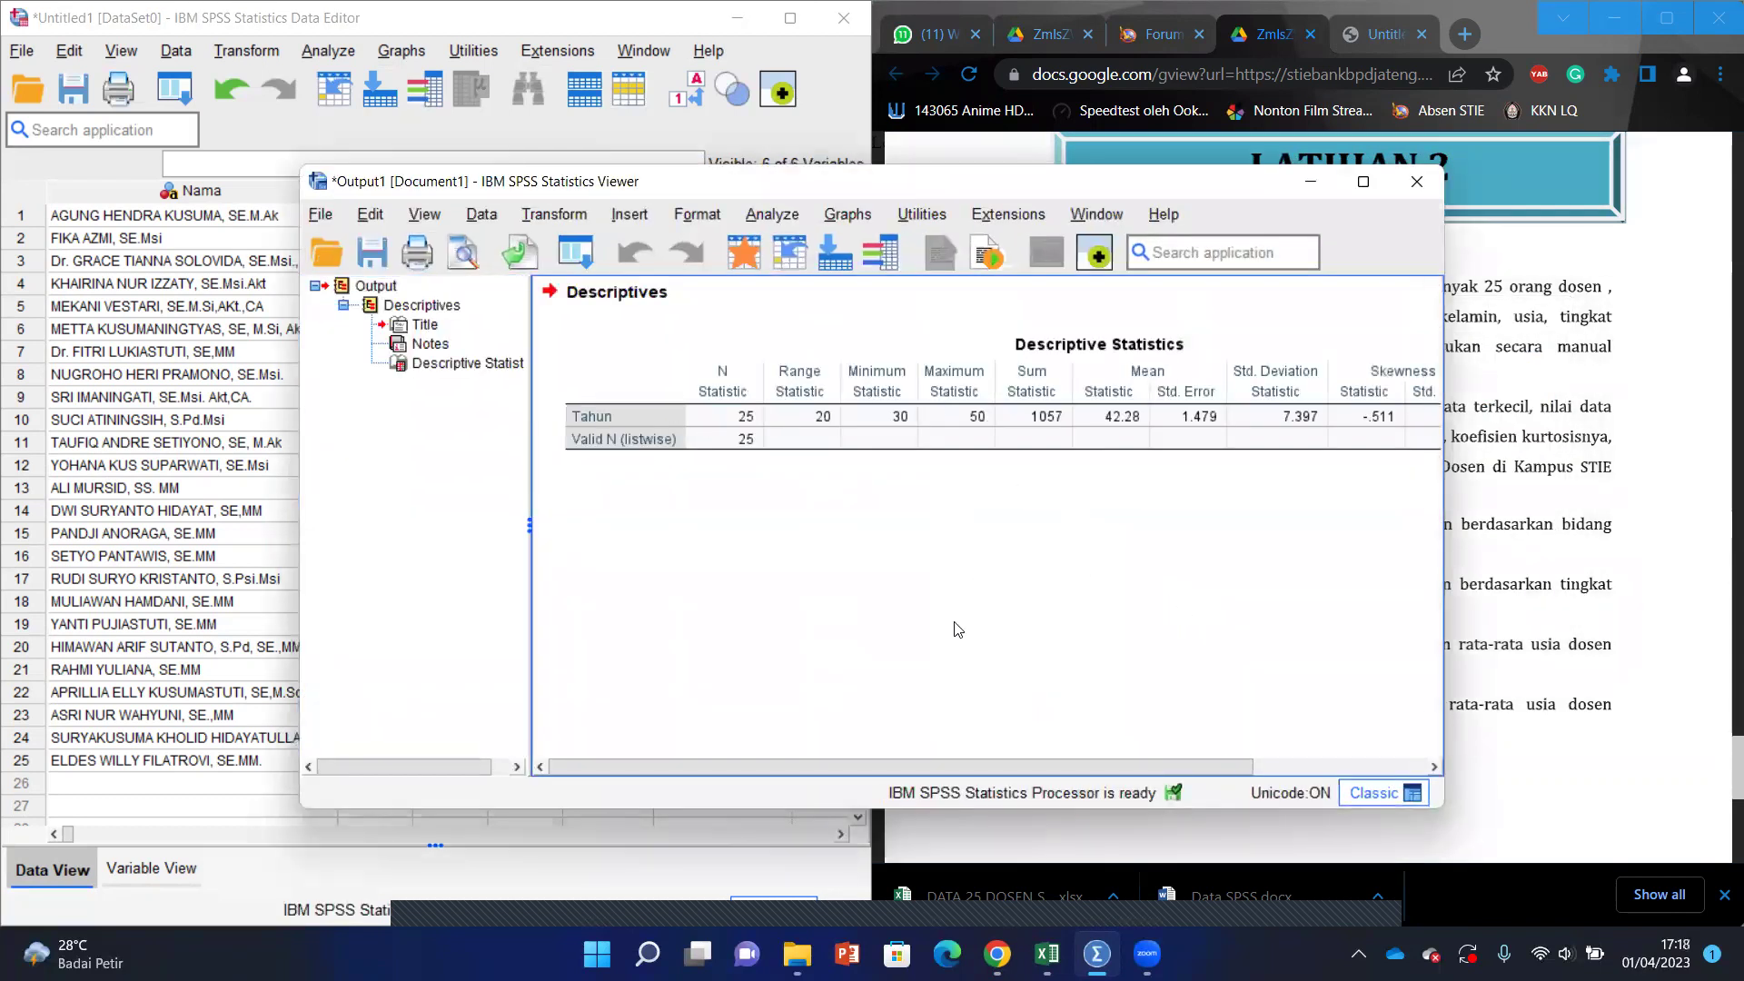
Step: Examine the Descriptive Statistics table through to its kurtosis columns and minimize the output window
mouse_move(856, 768)
left_mouse_down()
mouse_move(909, 771)
mouse_move(853, 772)
left_mouse_up()
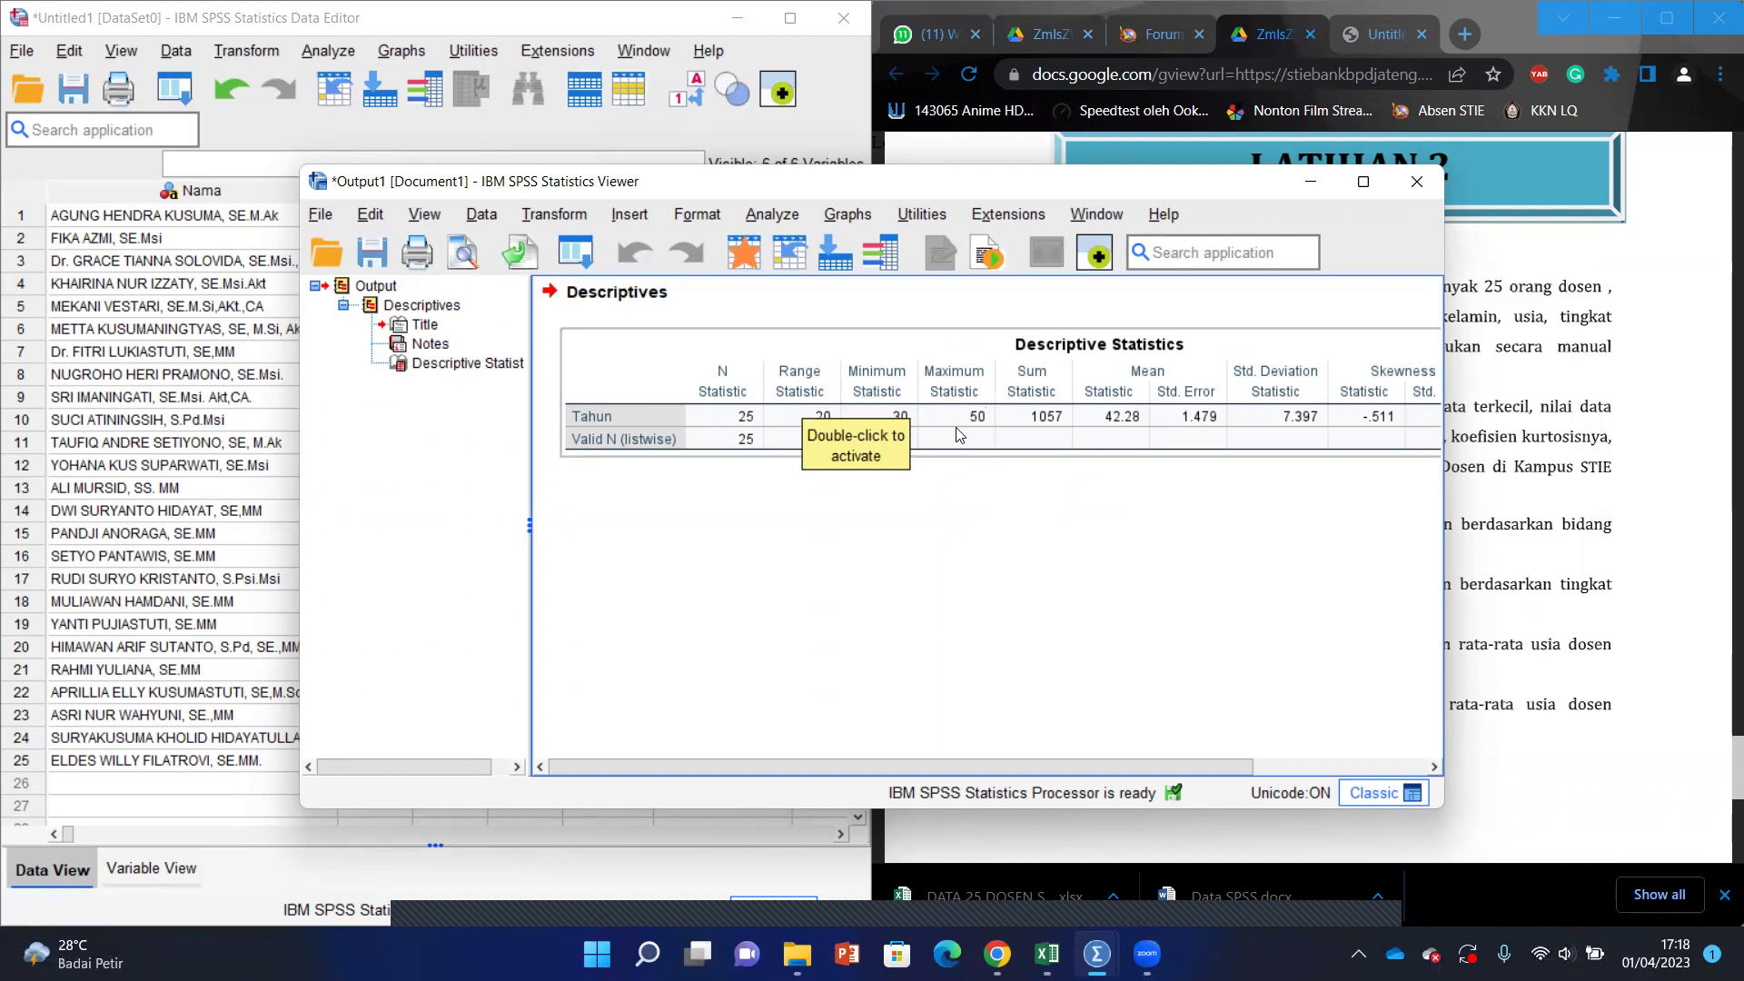
left_click_drag(913, 774, 1009, 768)
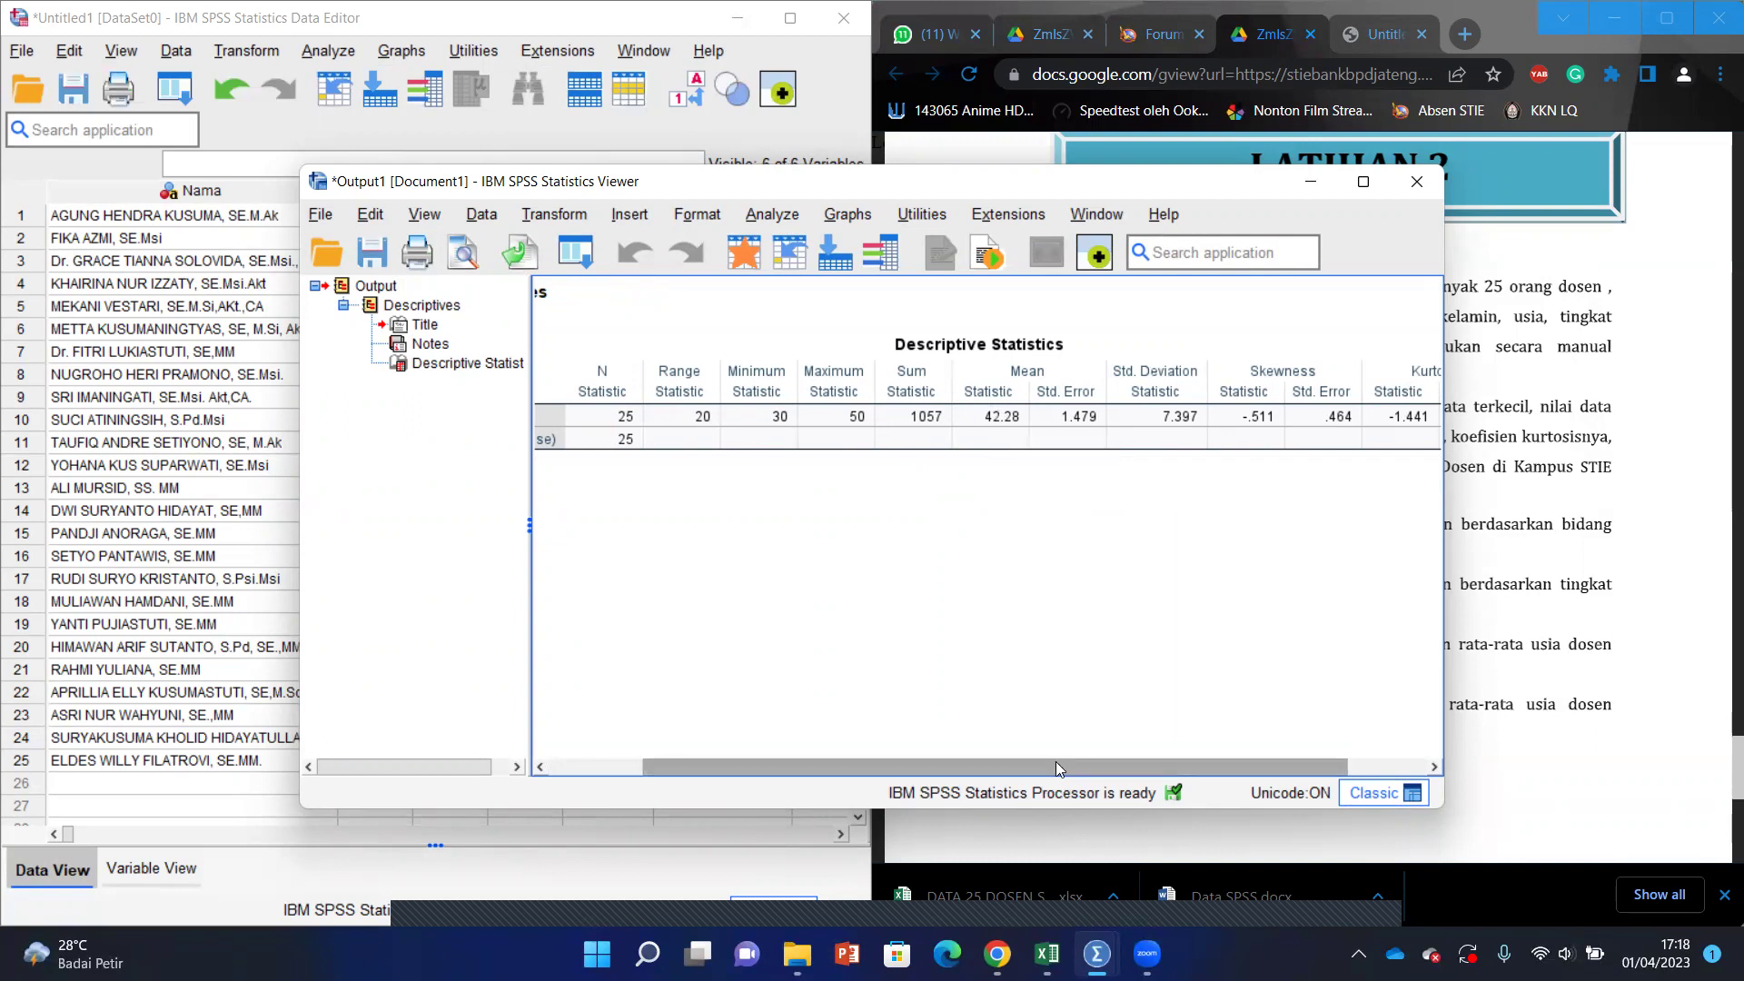
left_click_drag(1050, 769, 1074, 772)
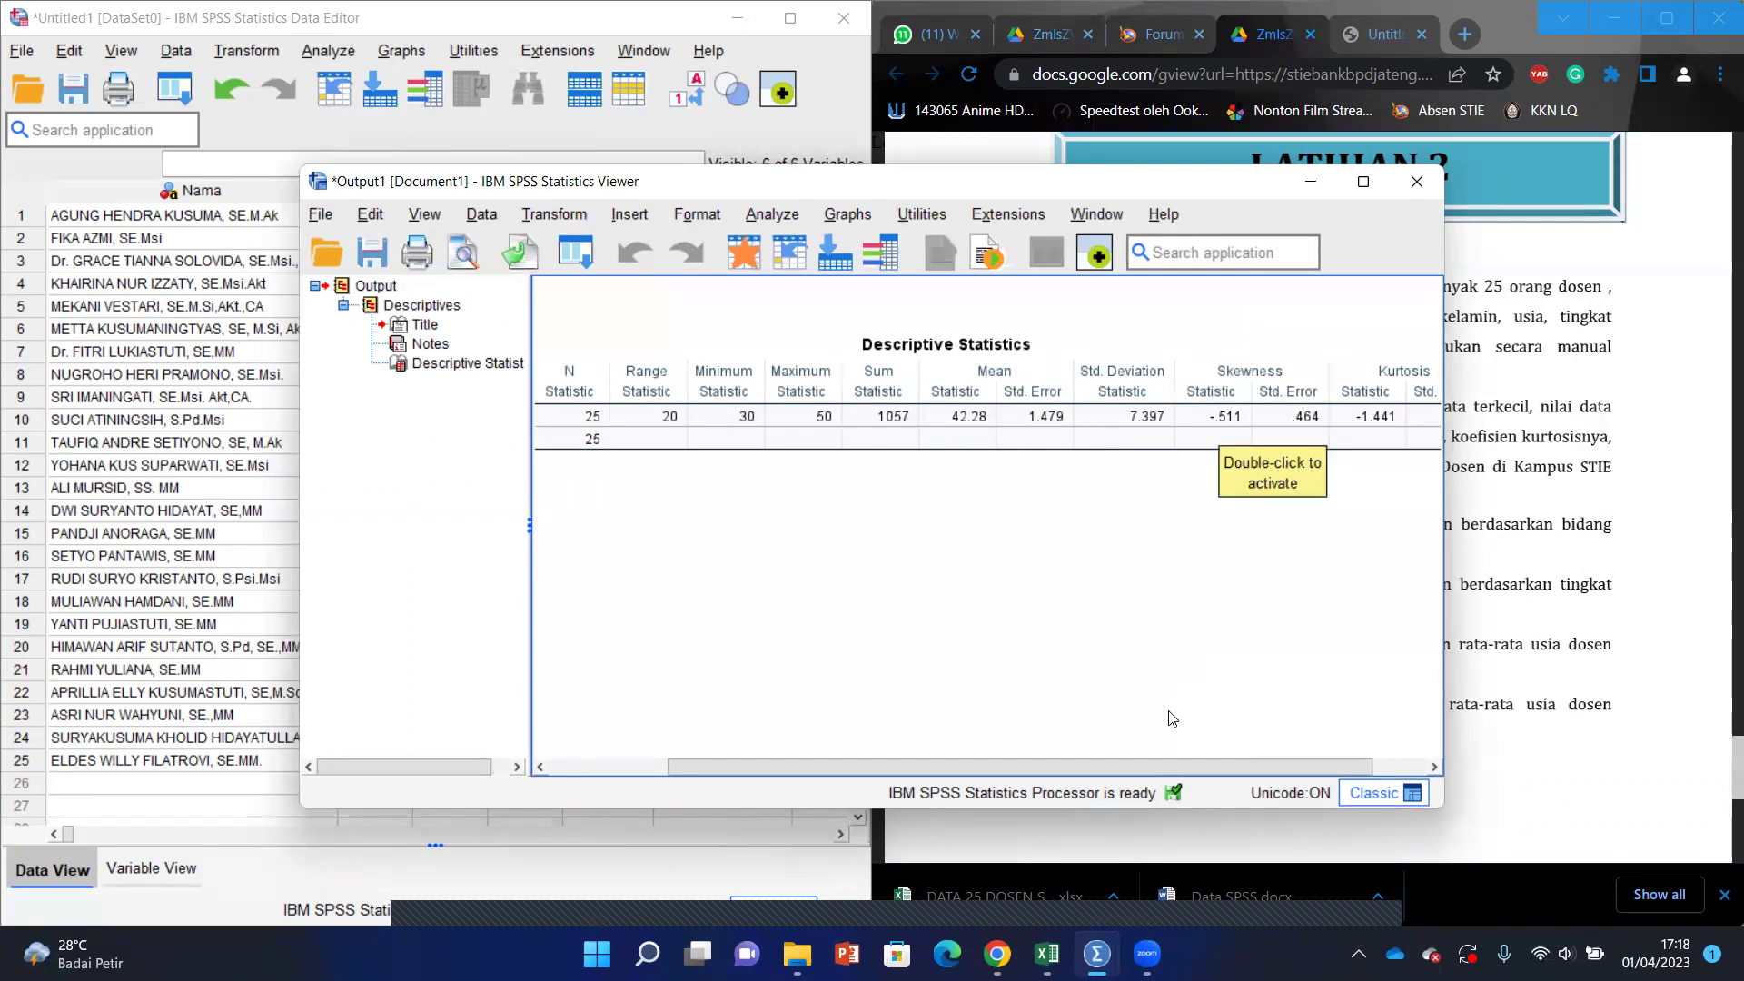
left_click_drag(1180, 774, 1219, 772)
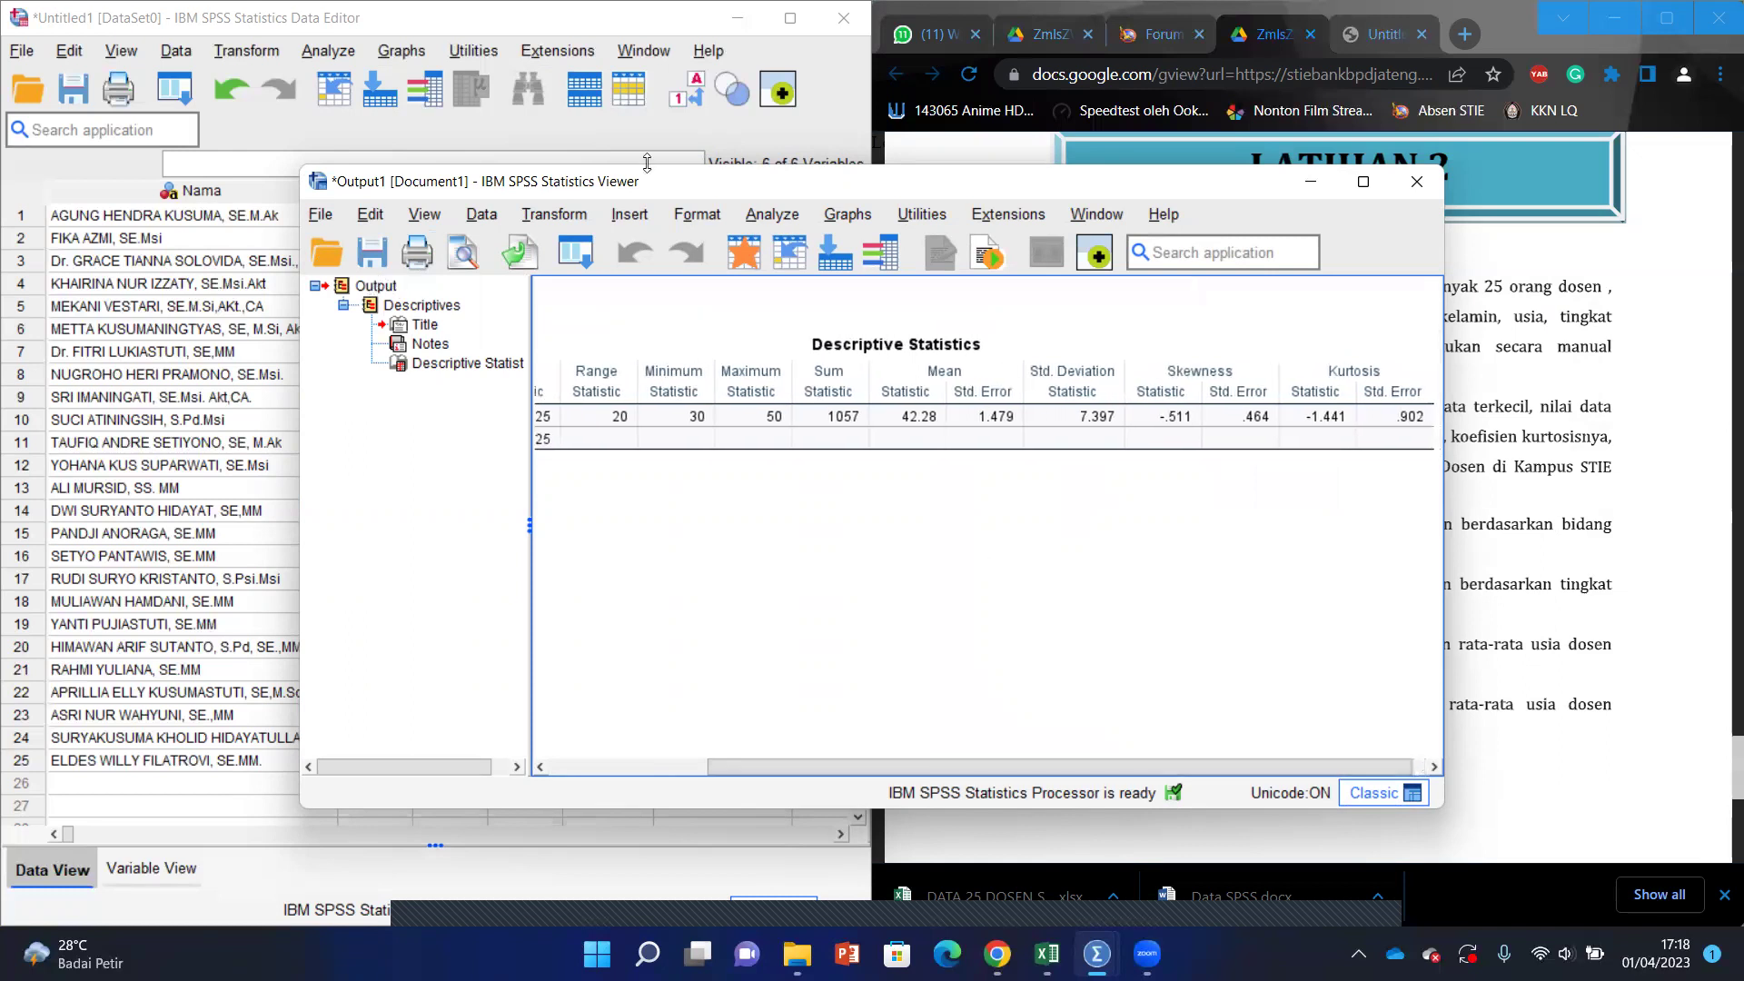
left_click(1311, 191)
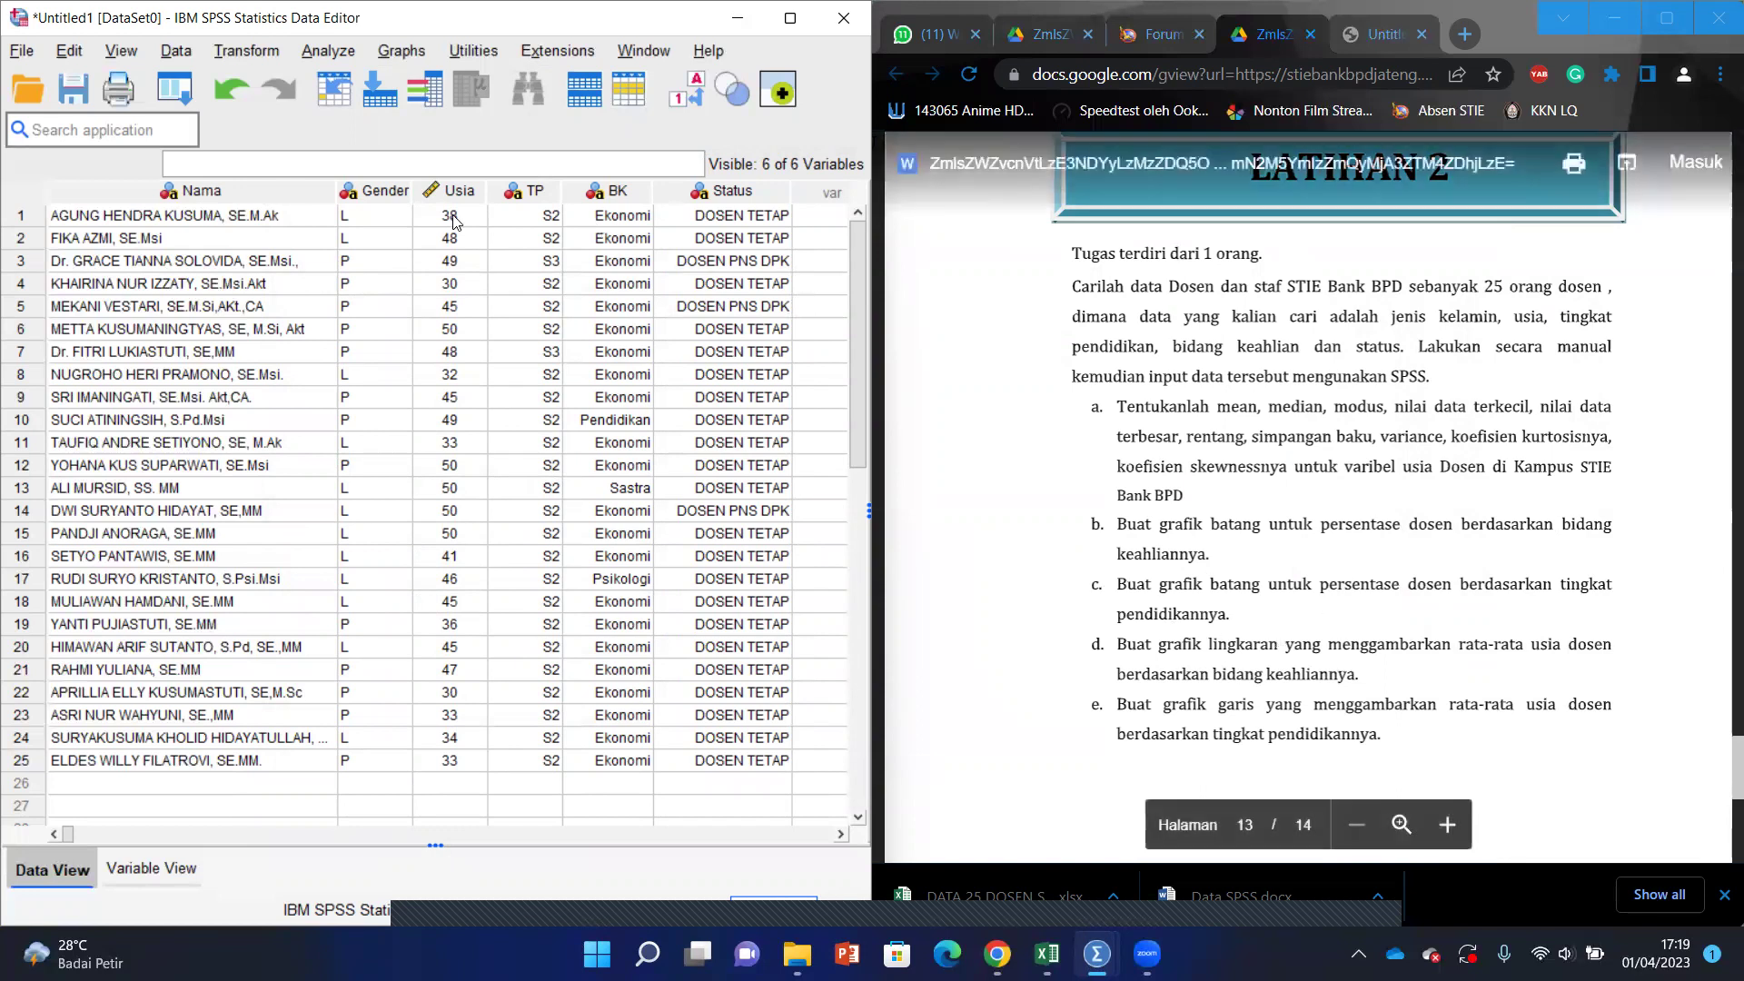
Step: Set up a simple bar chart based on summaries for groups of cases
left_click(340, 52)
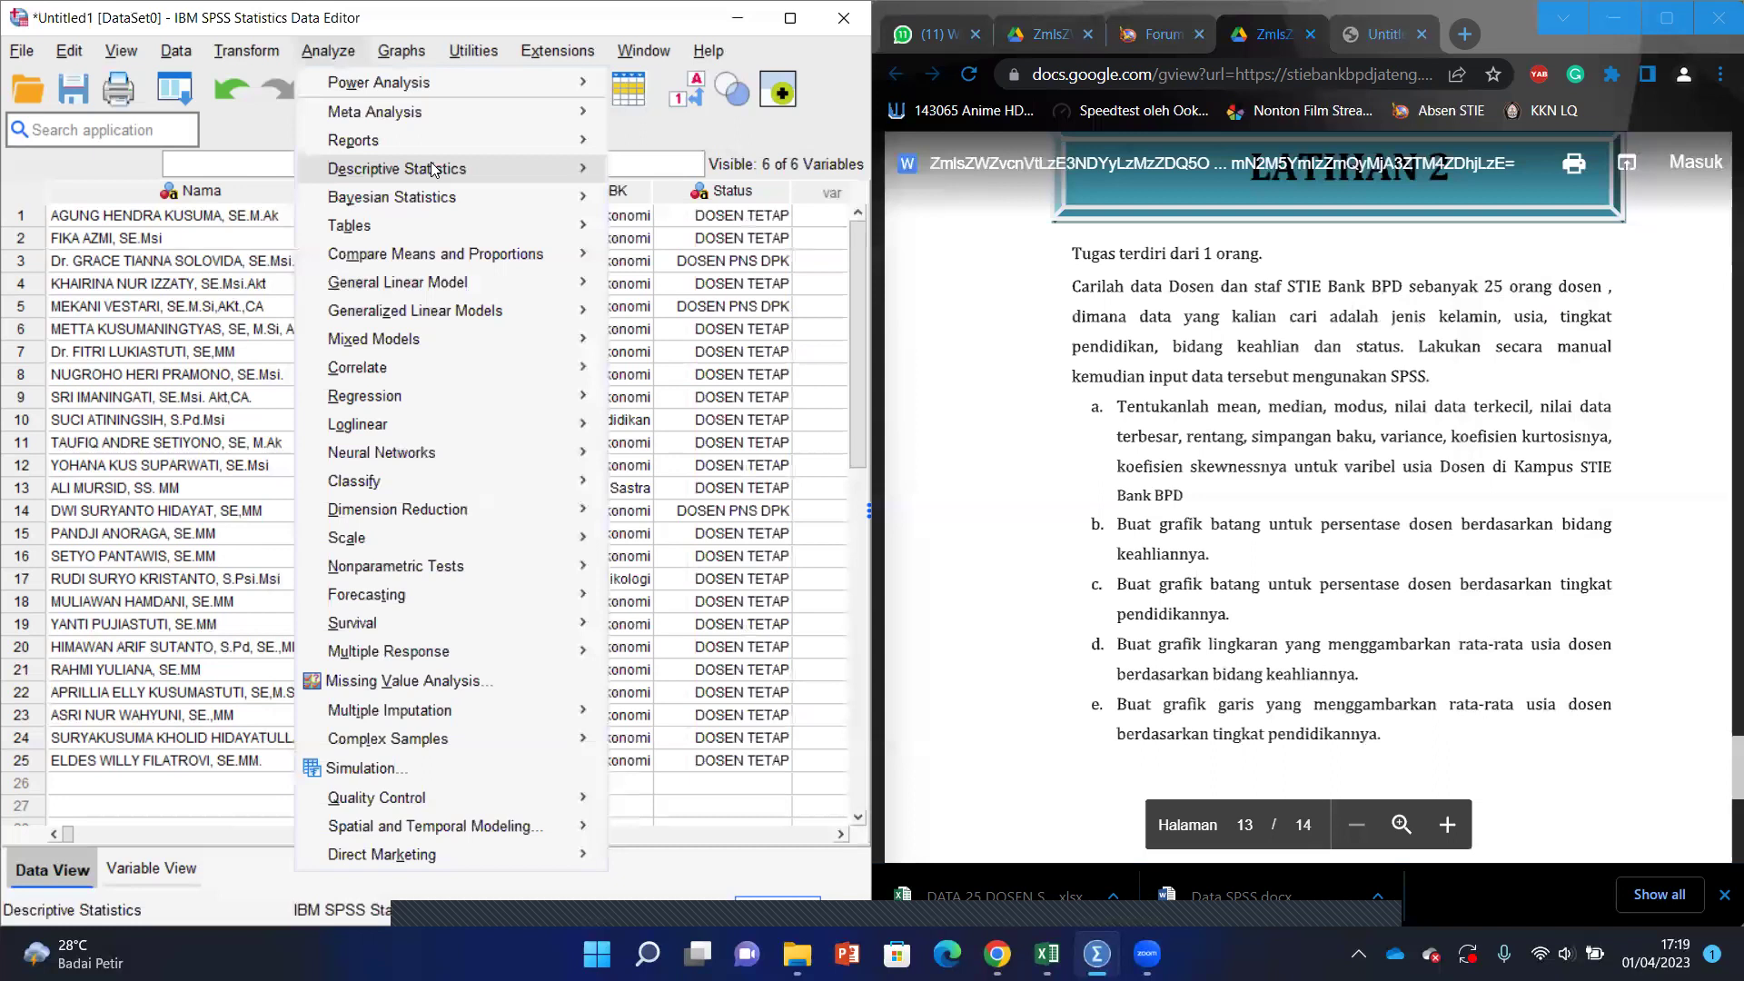
mouse_move(454, 168)
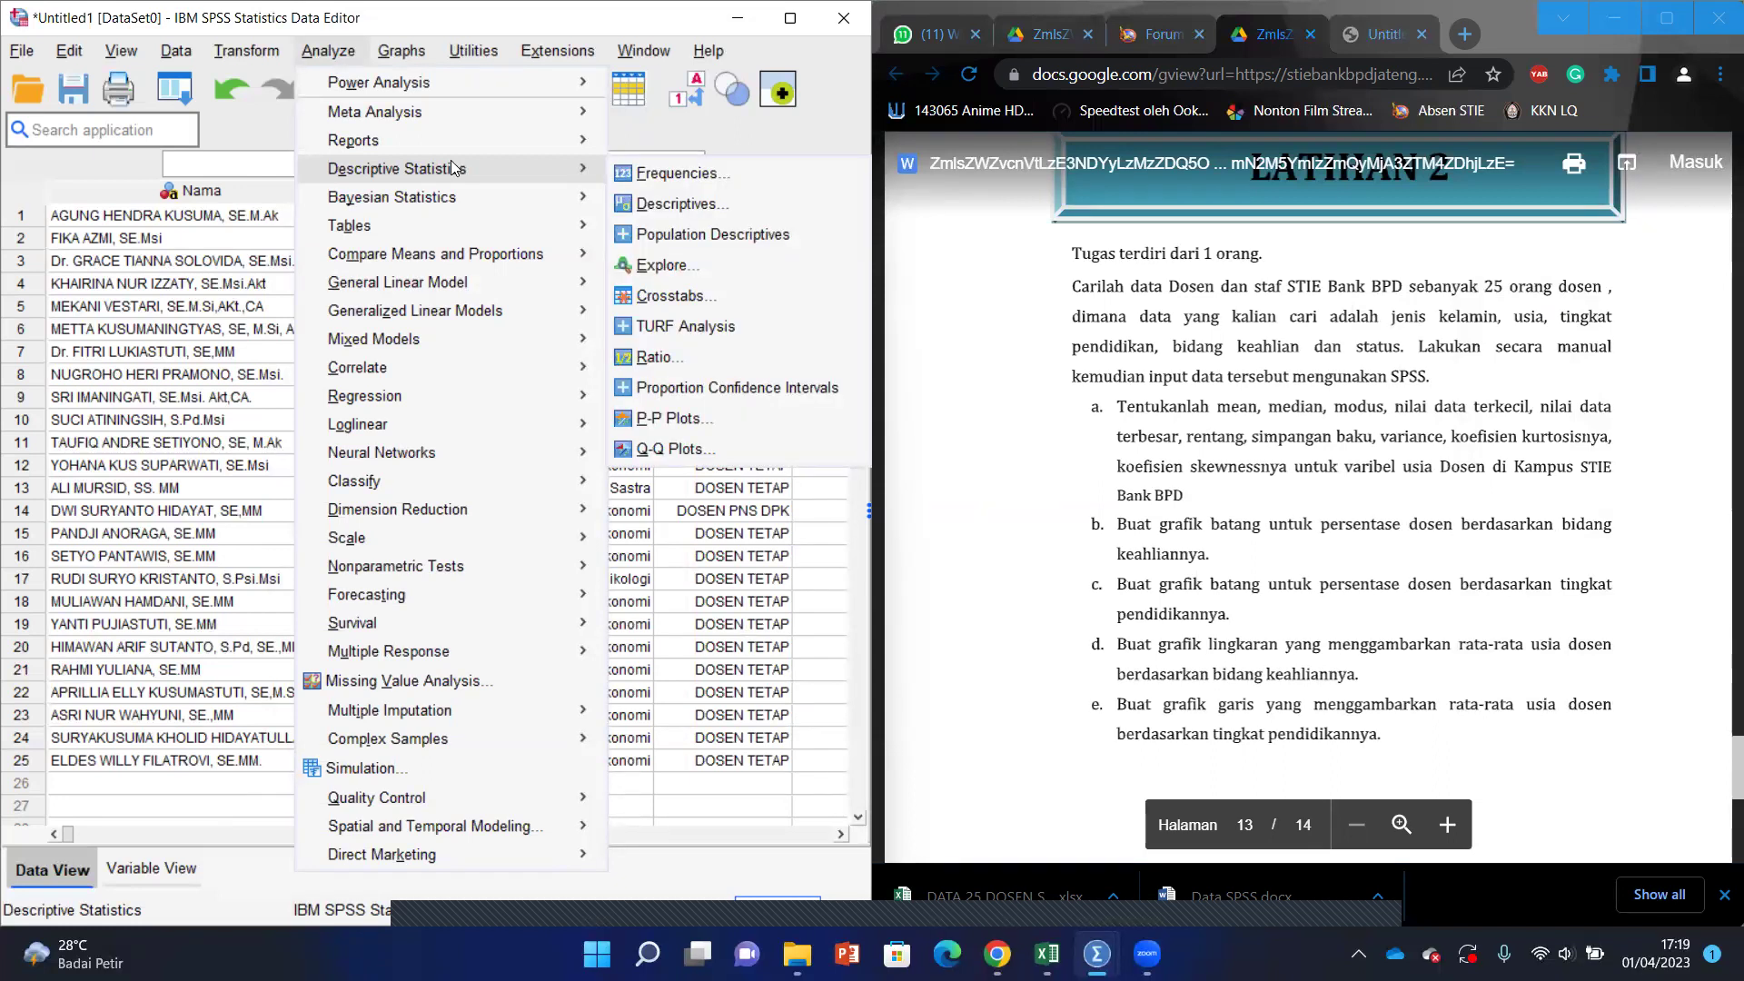
mouse_move(409, 50)
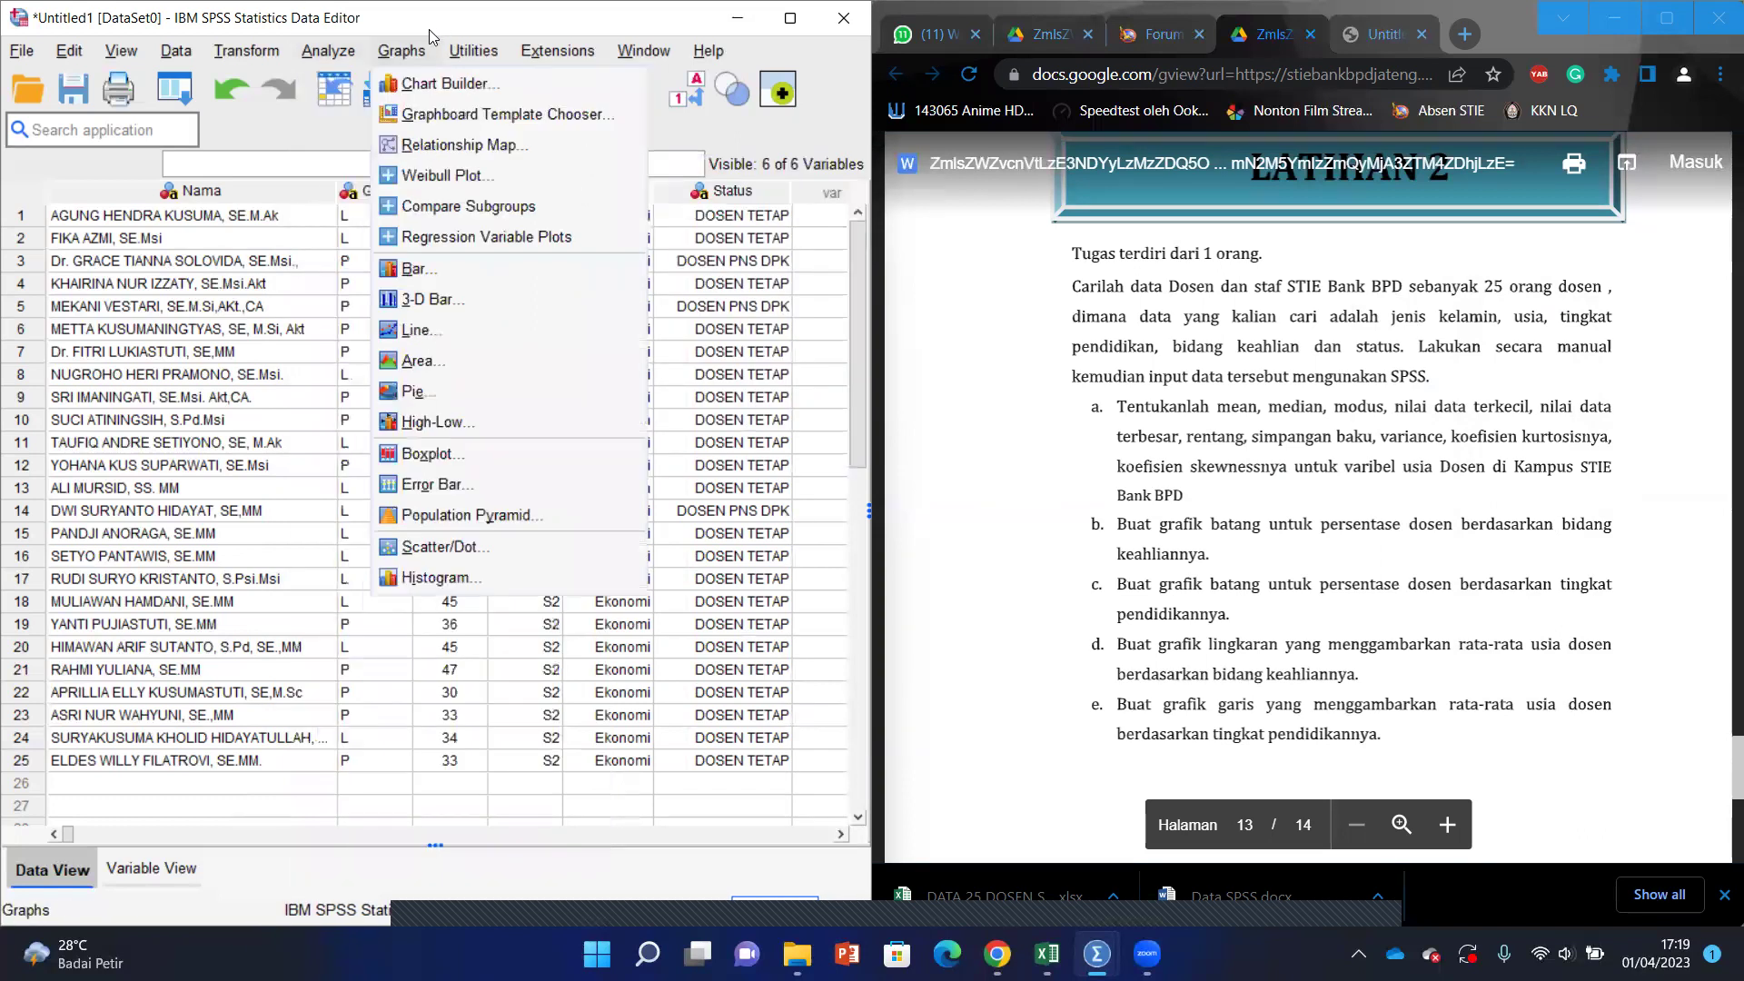
left_click(473, 269)
left_click(336, 349)
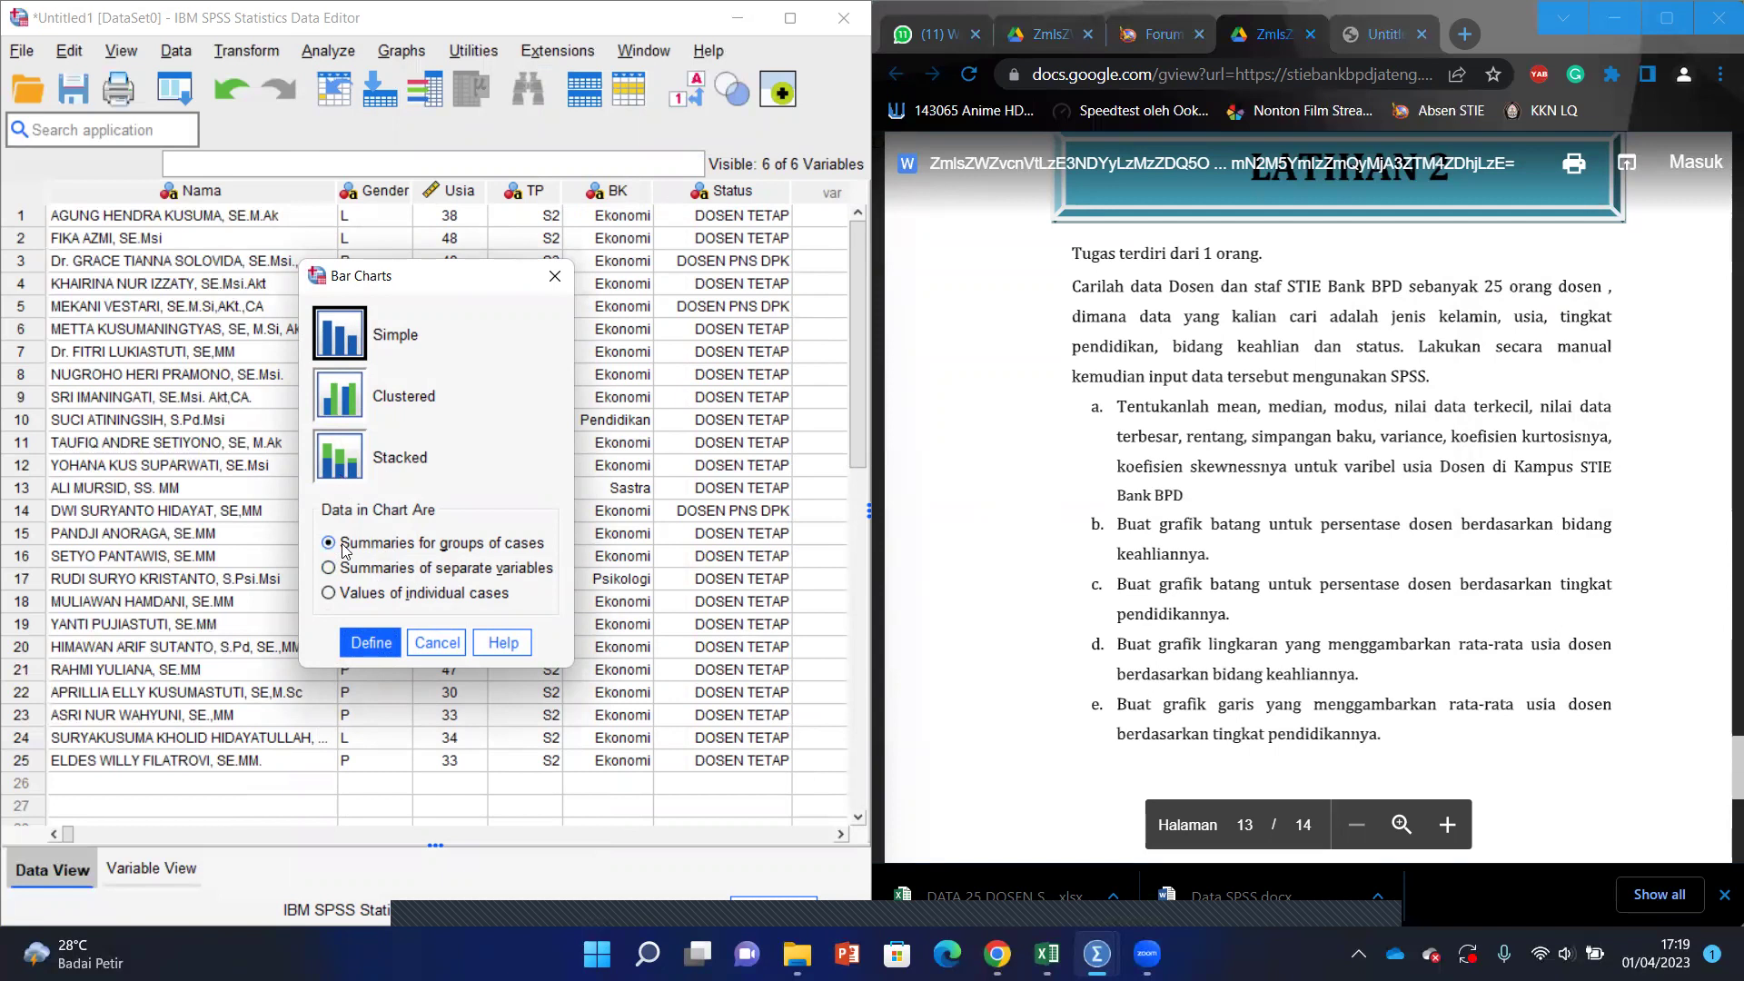
left_click(378, 652)
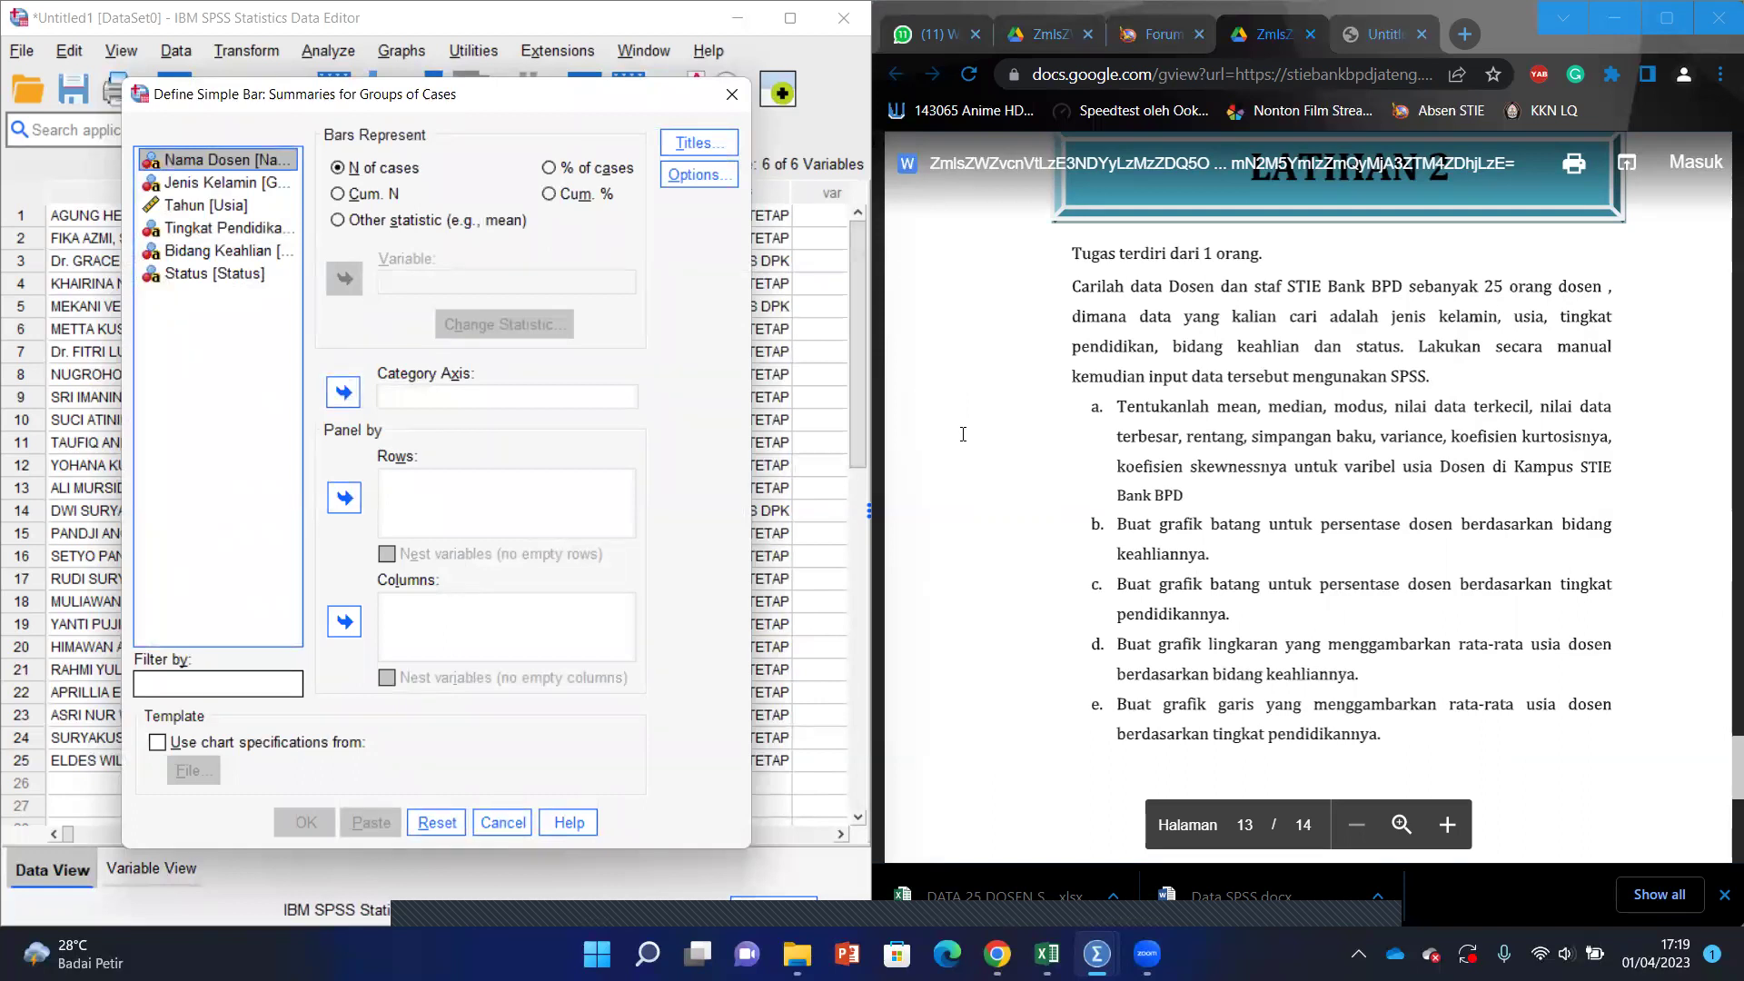
Step: Assign Bidang Keahlian to the category axis, generate the bar chart of case counts, and review it in the output
left_click(227, 252)
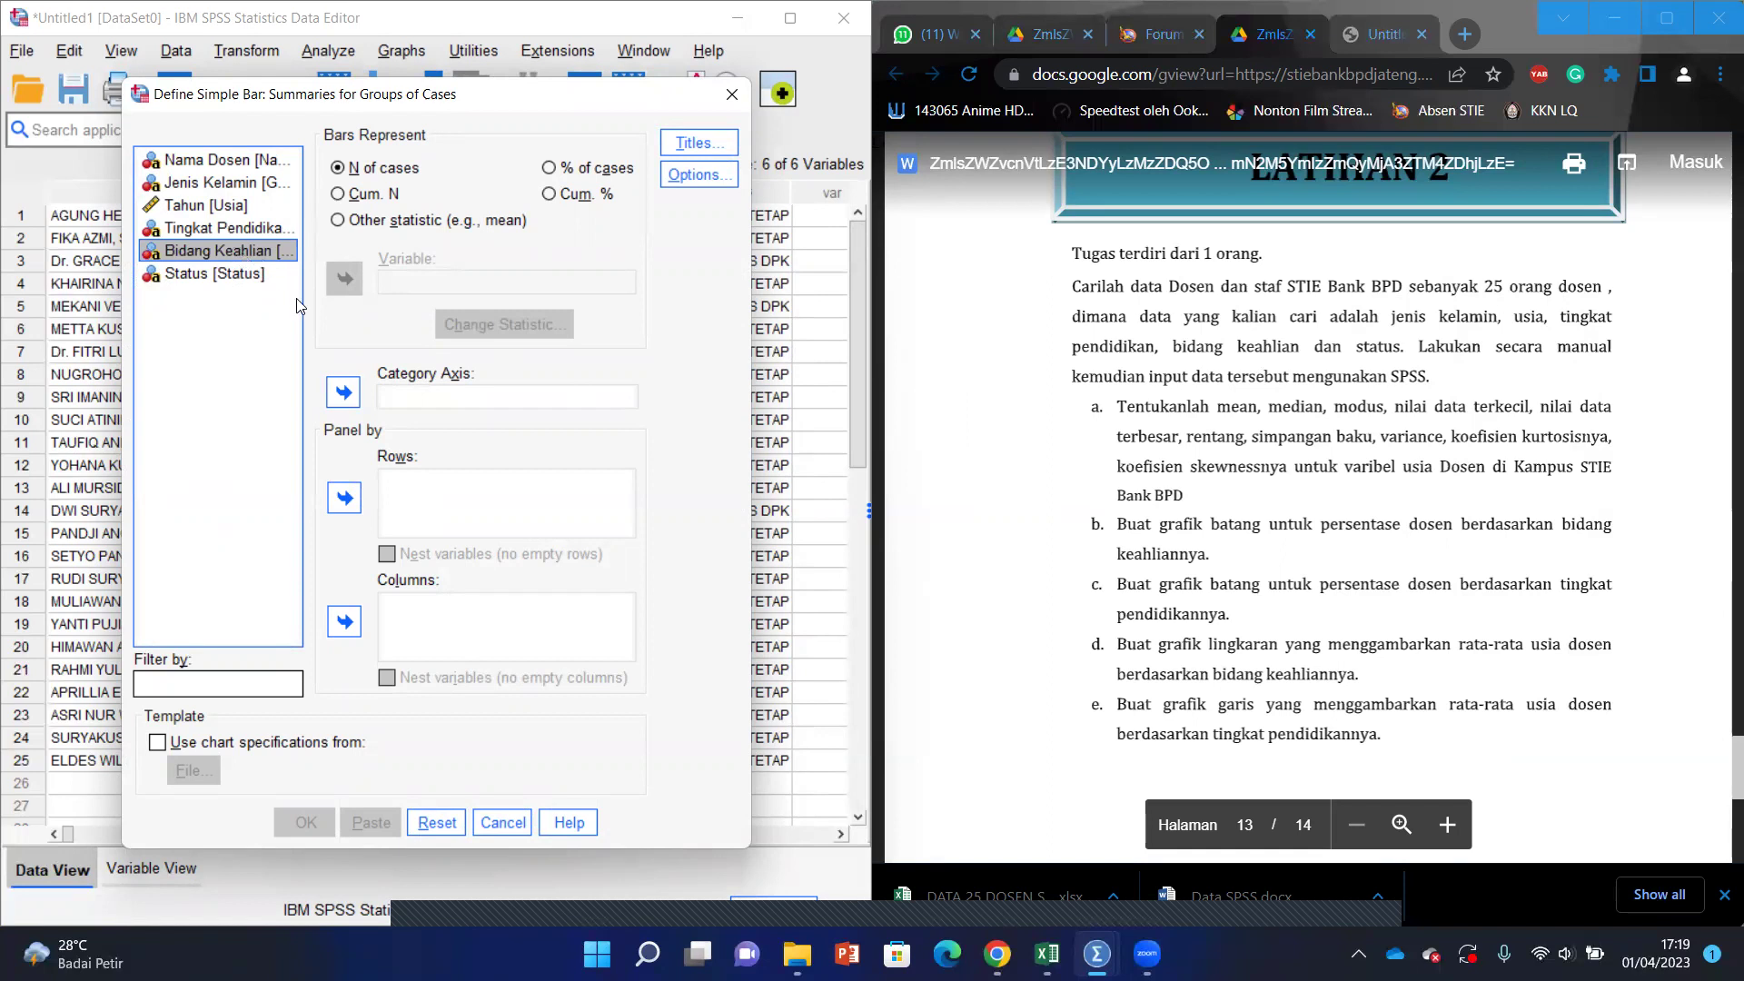
left_click(346, 399)
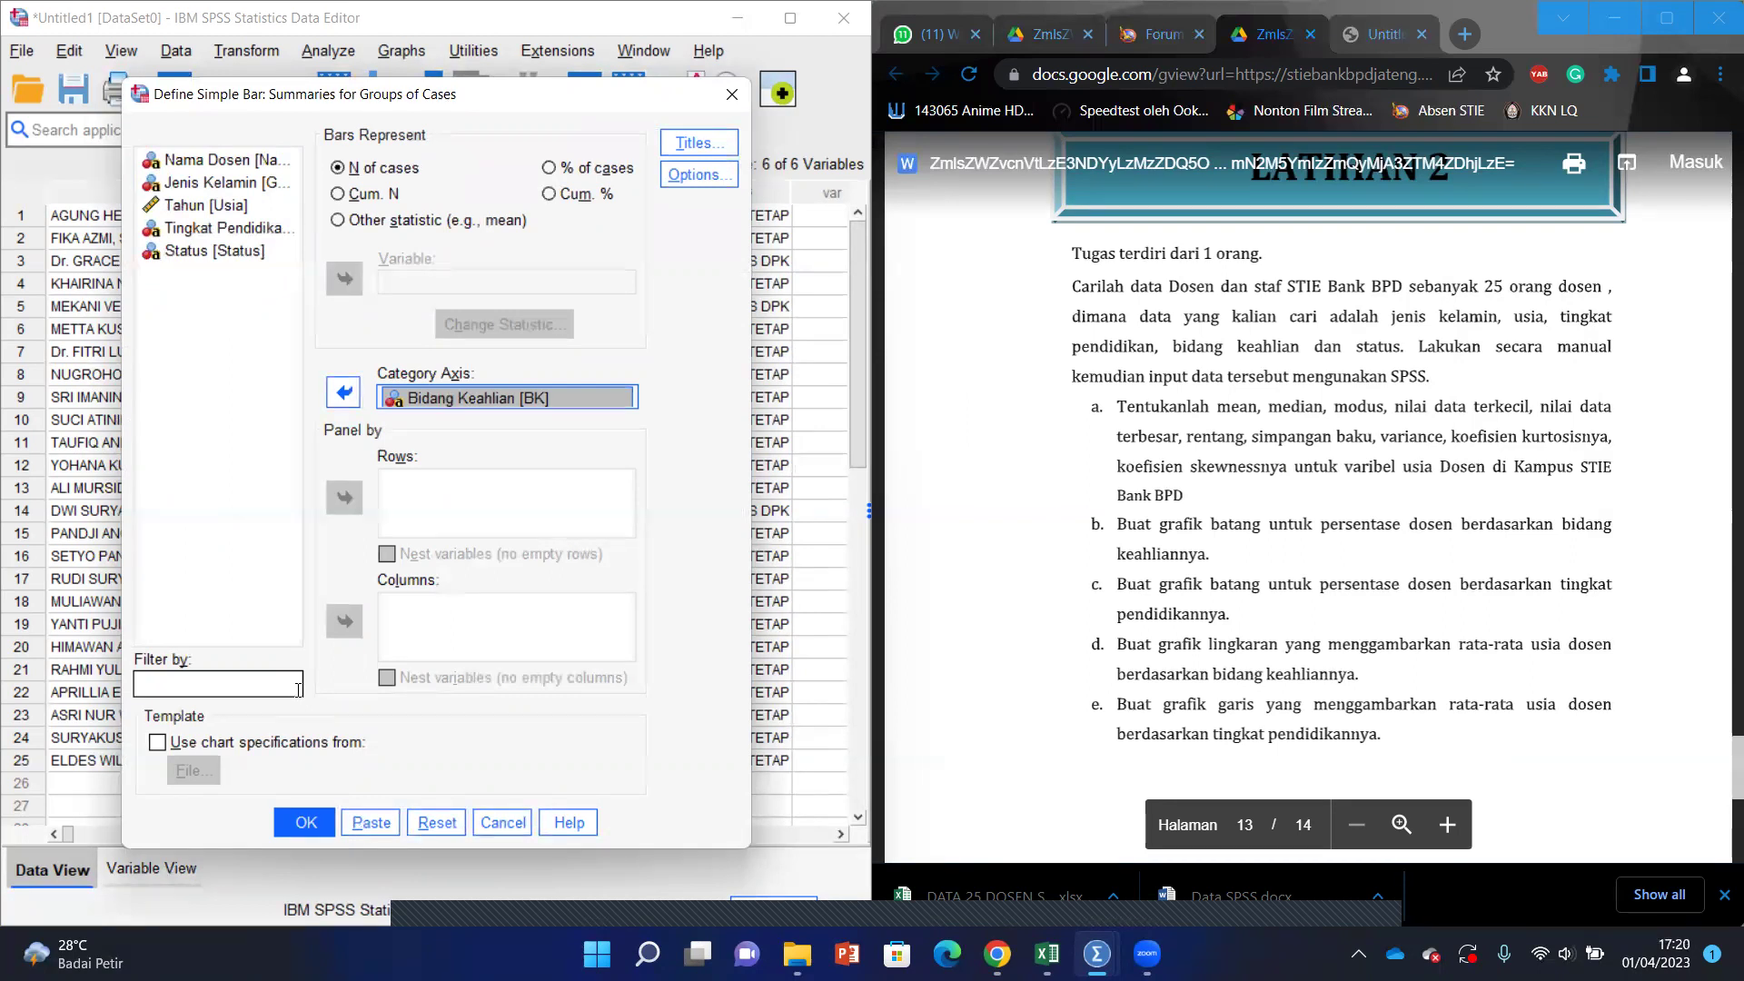
left_click(281, 824)
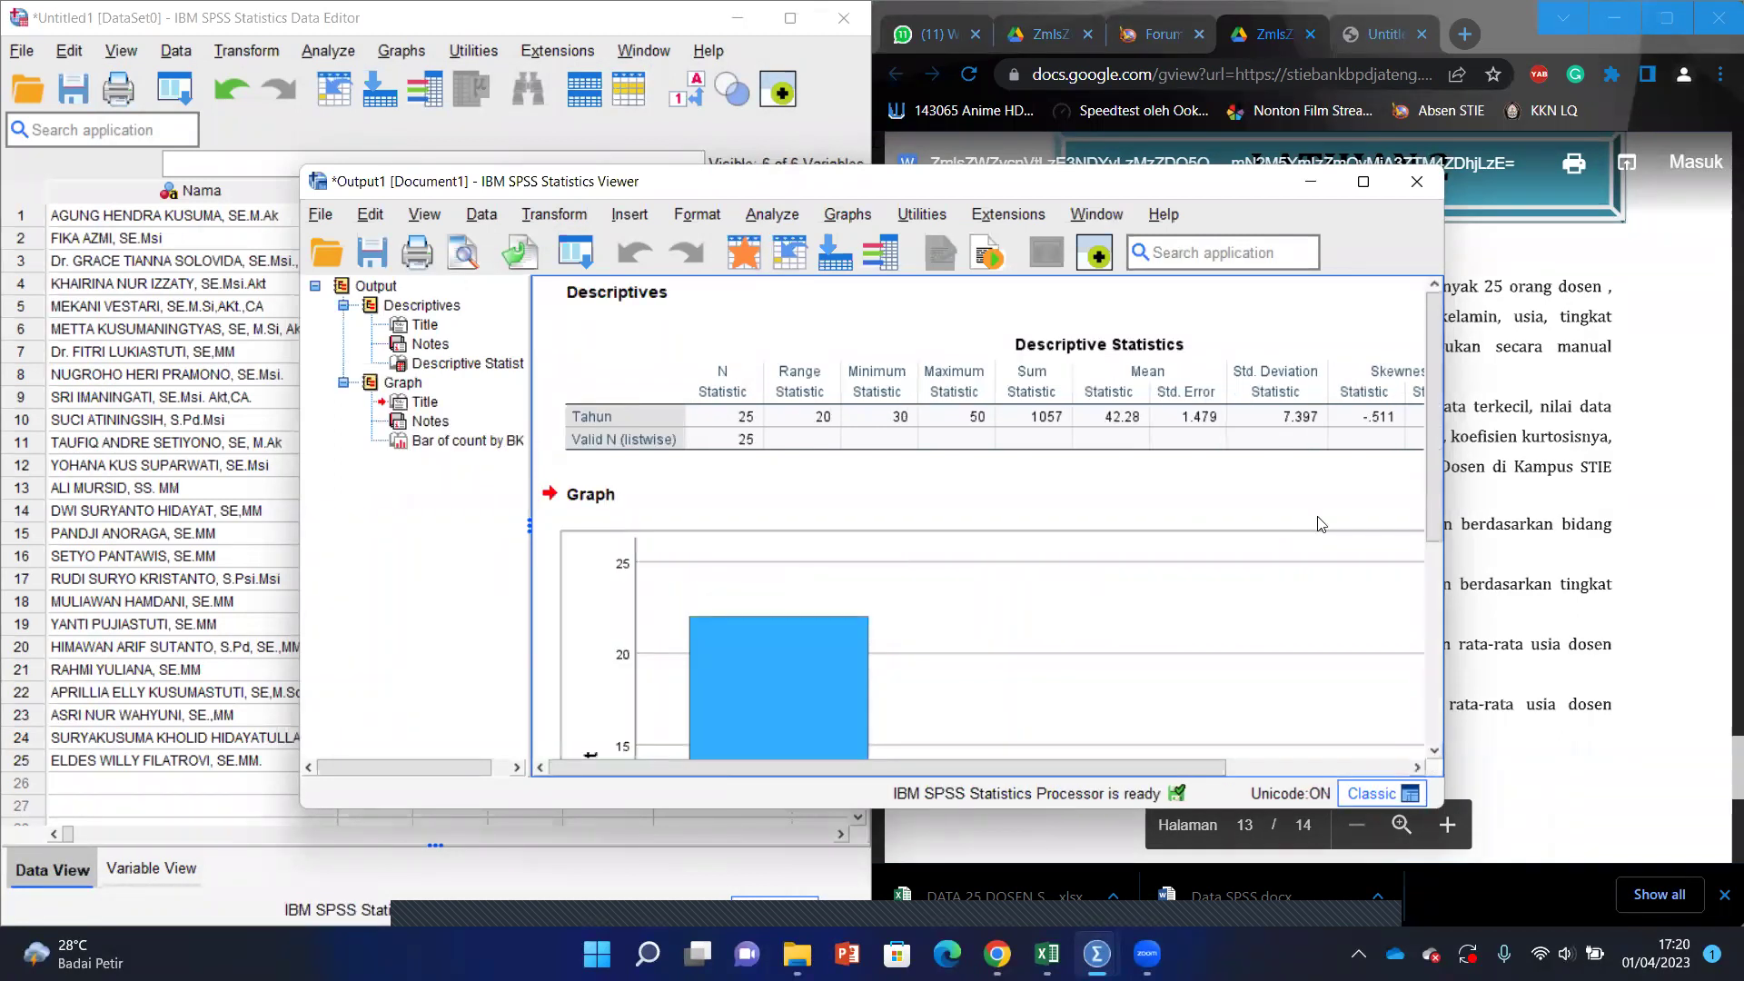
left_click_drag(1431, 534, 1431, 705)
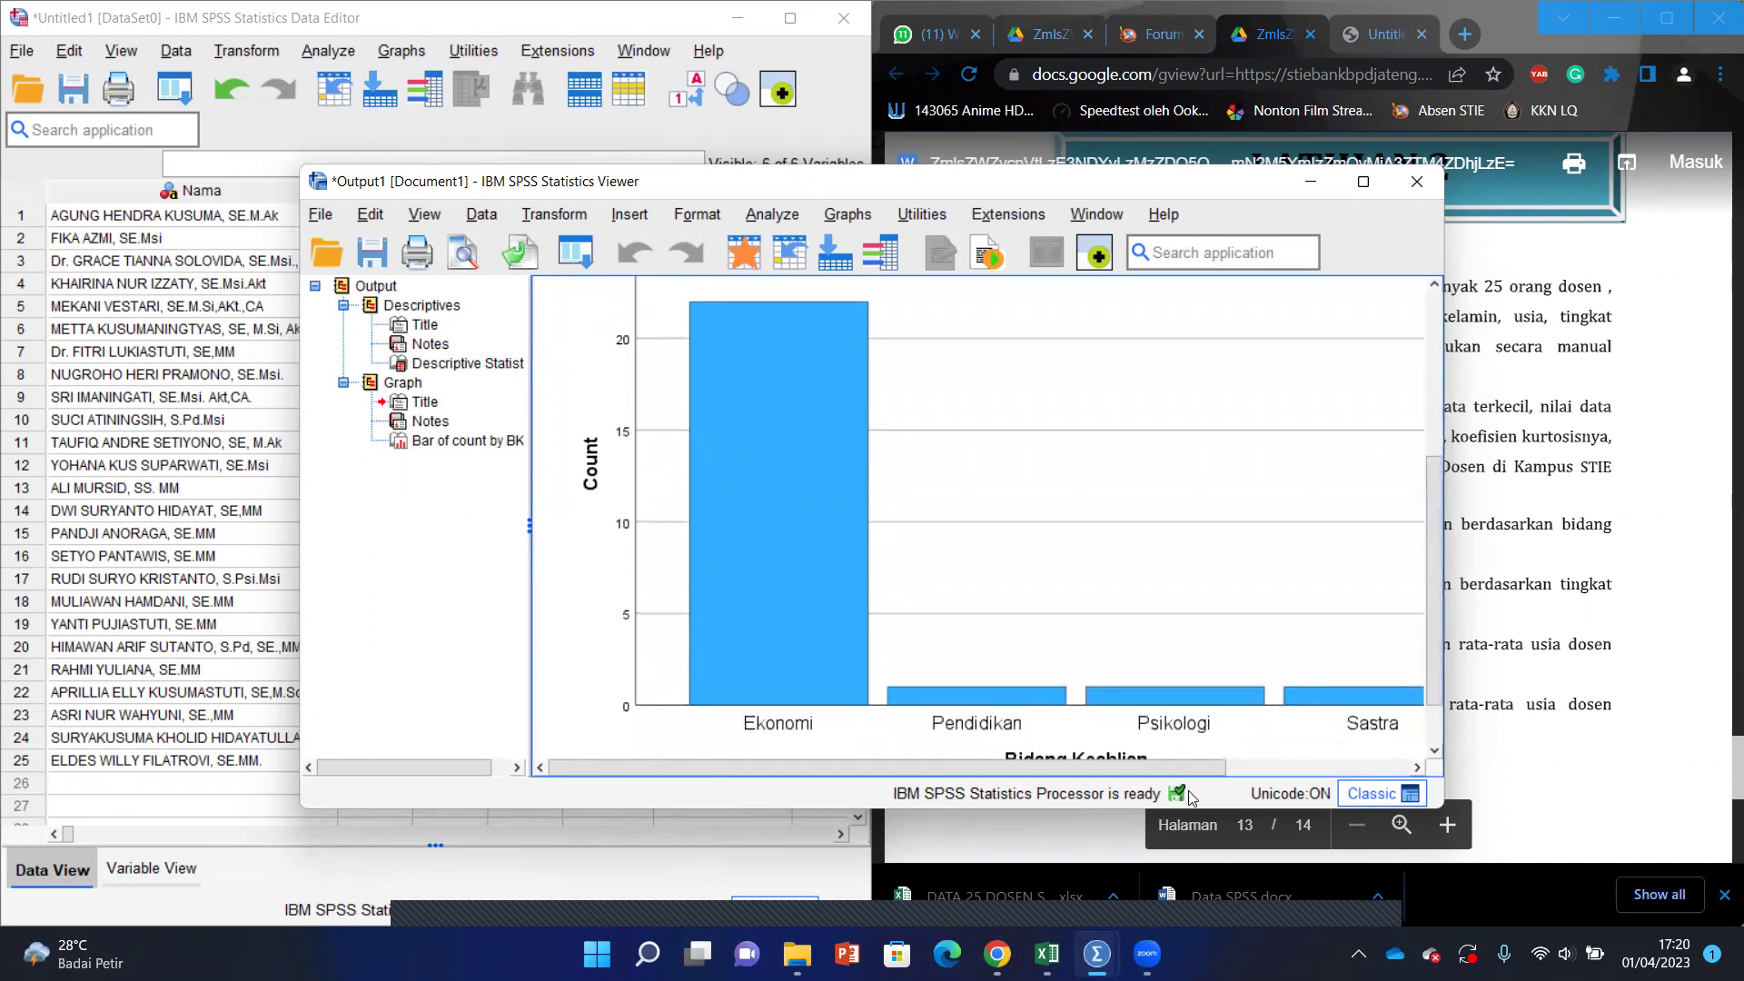
mouse_move(1143, 775)
left_mouse_down()
mouse_move(1254, 773)
mouse_move(1138, 773)
left_mouse_up()
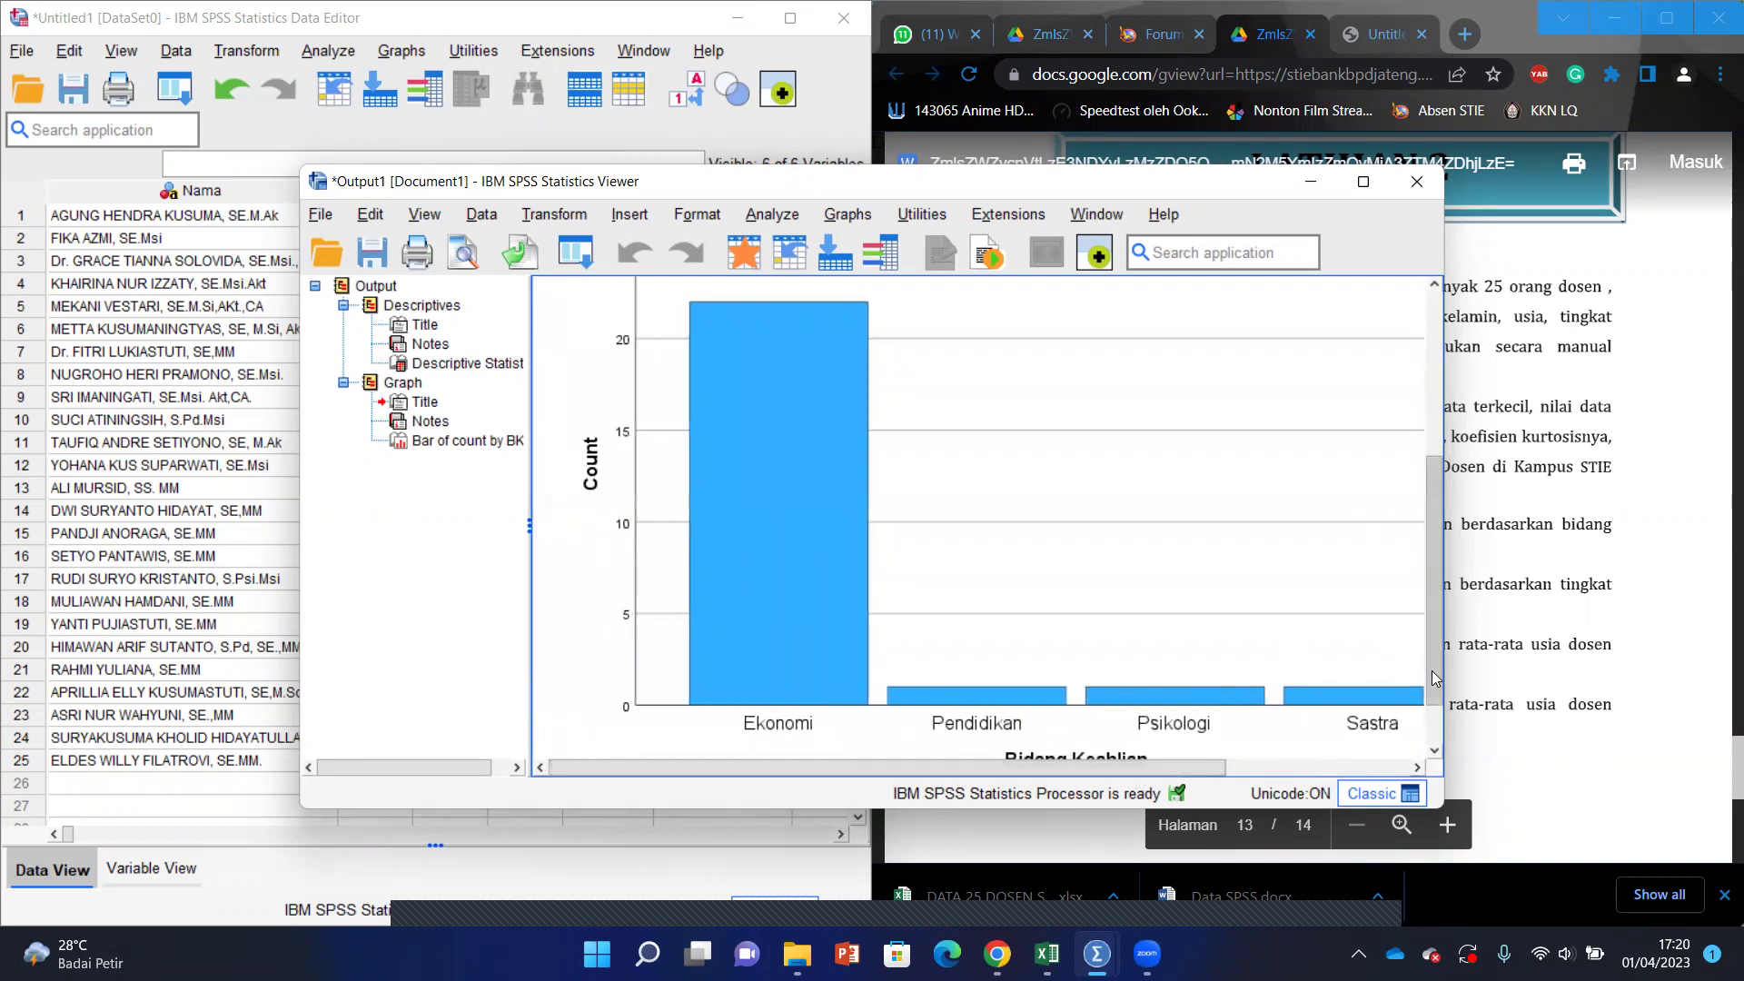
left_click_drag(1436, 687, 1422, 571)
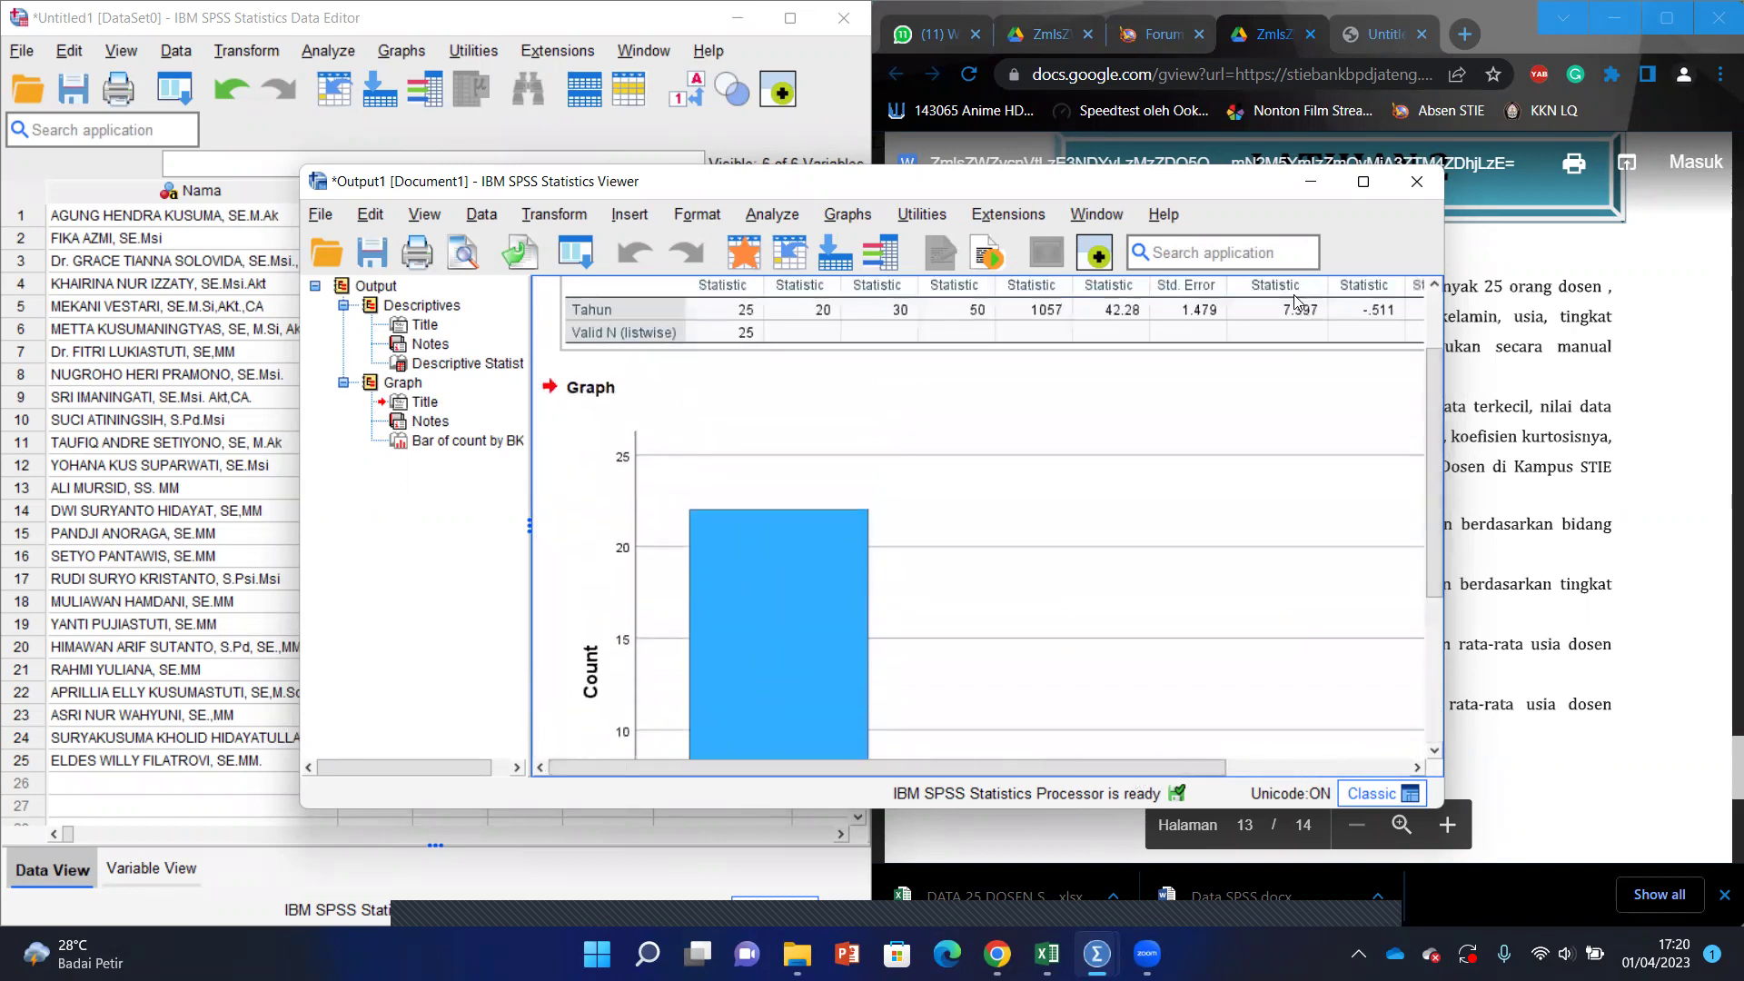
Step: Minimize the output window and start another simple bar chart based on summaries for groups of cases
left_click(1311, 178)
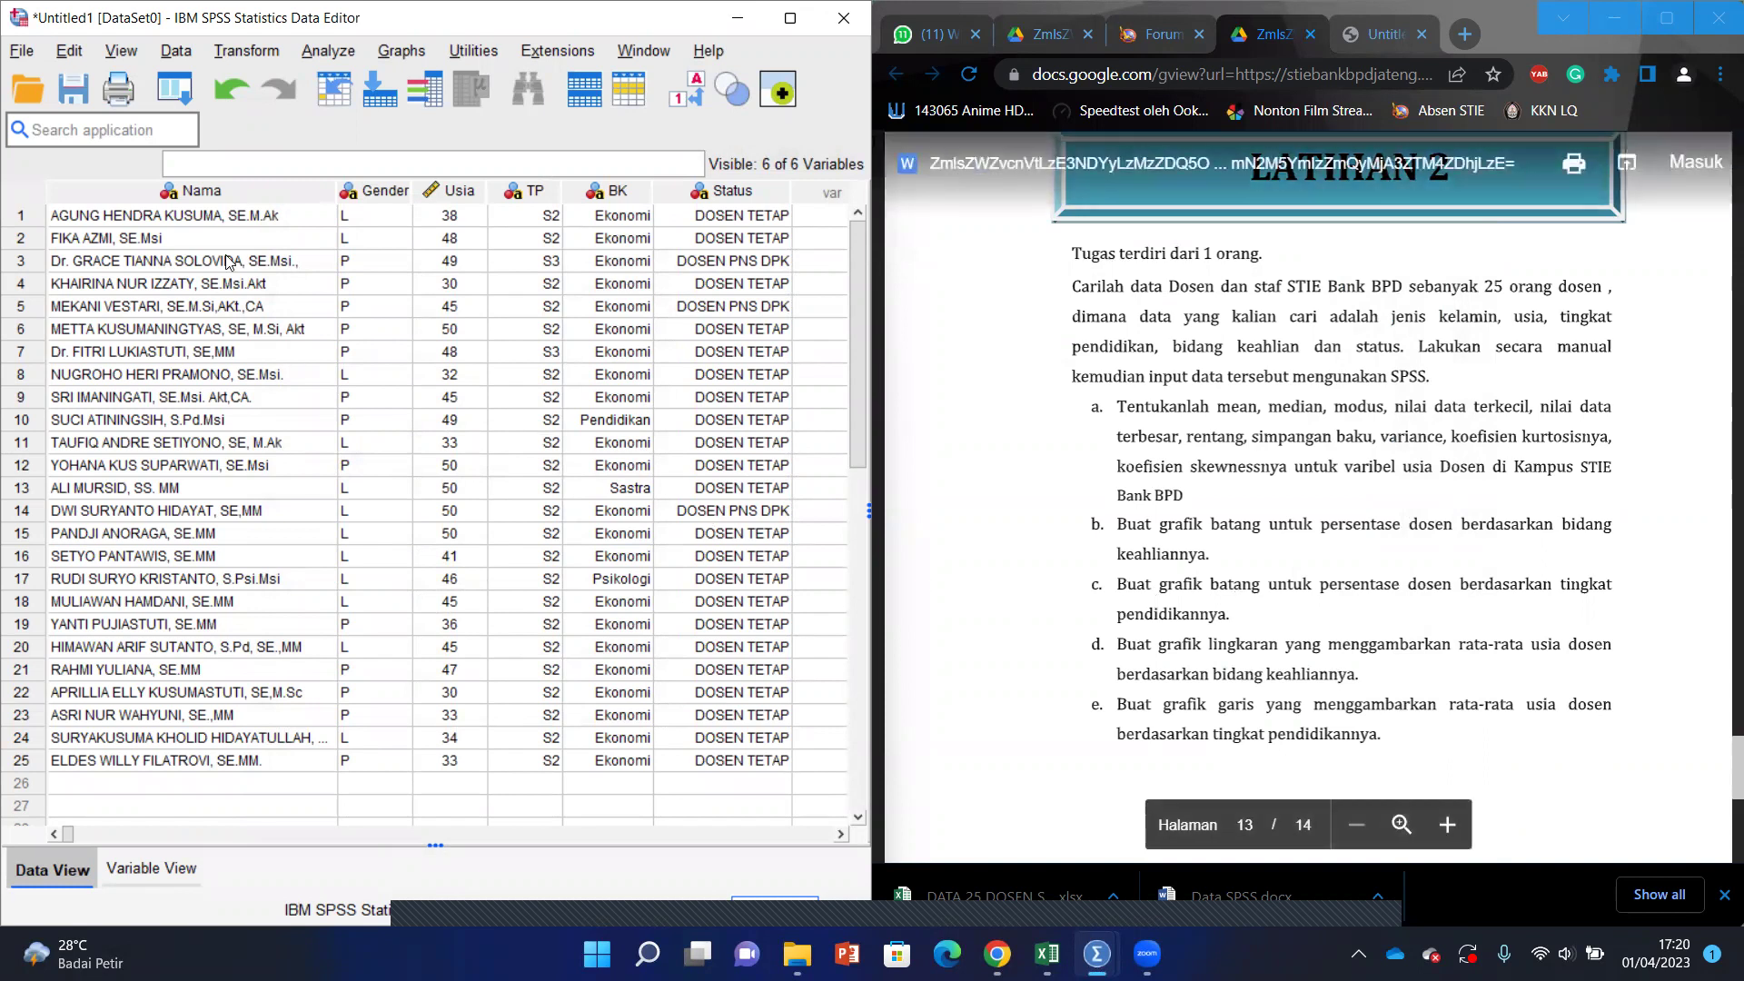
left_click(389, 52)
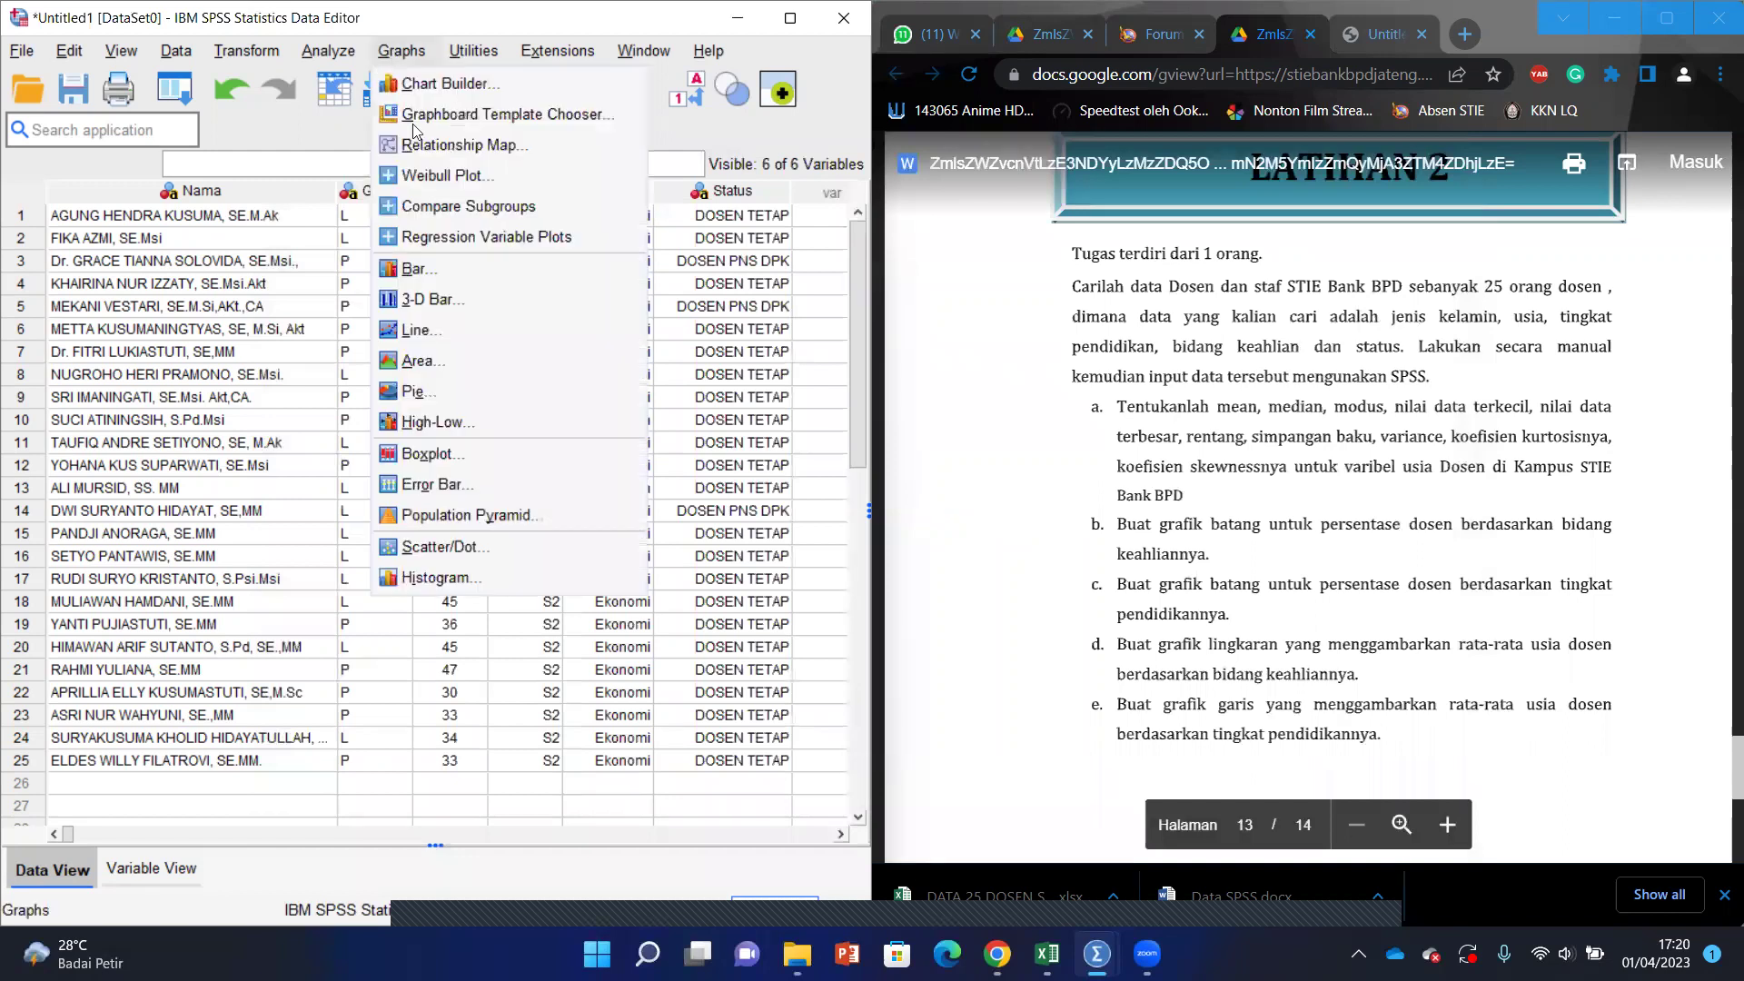
left_click(440, 271)
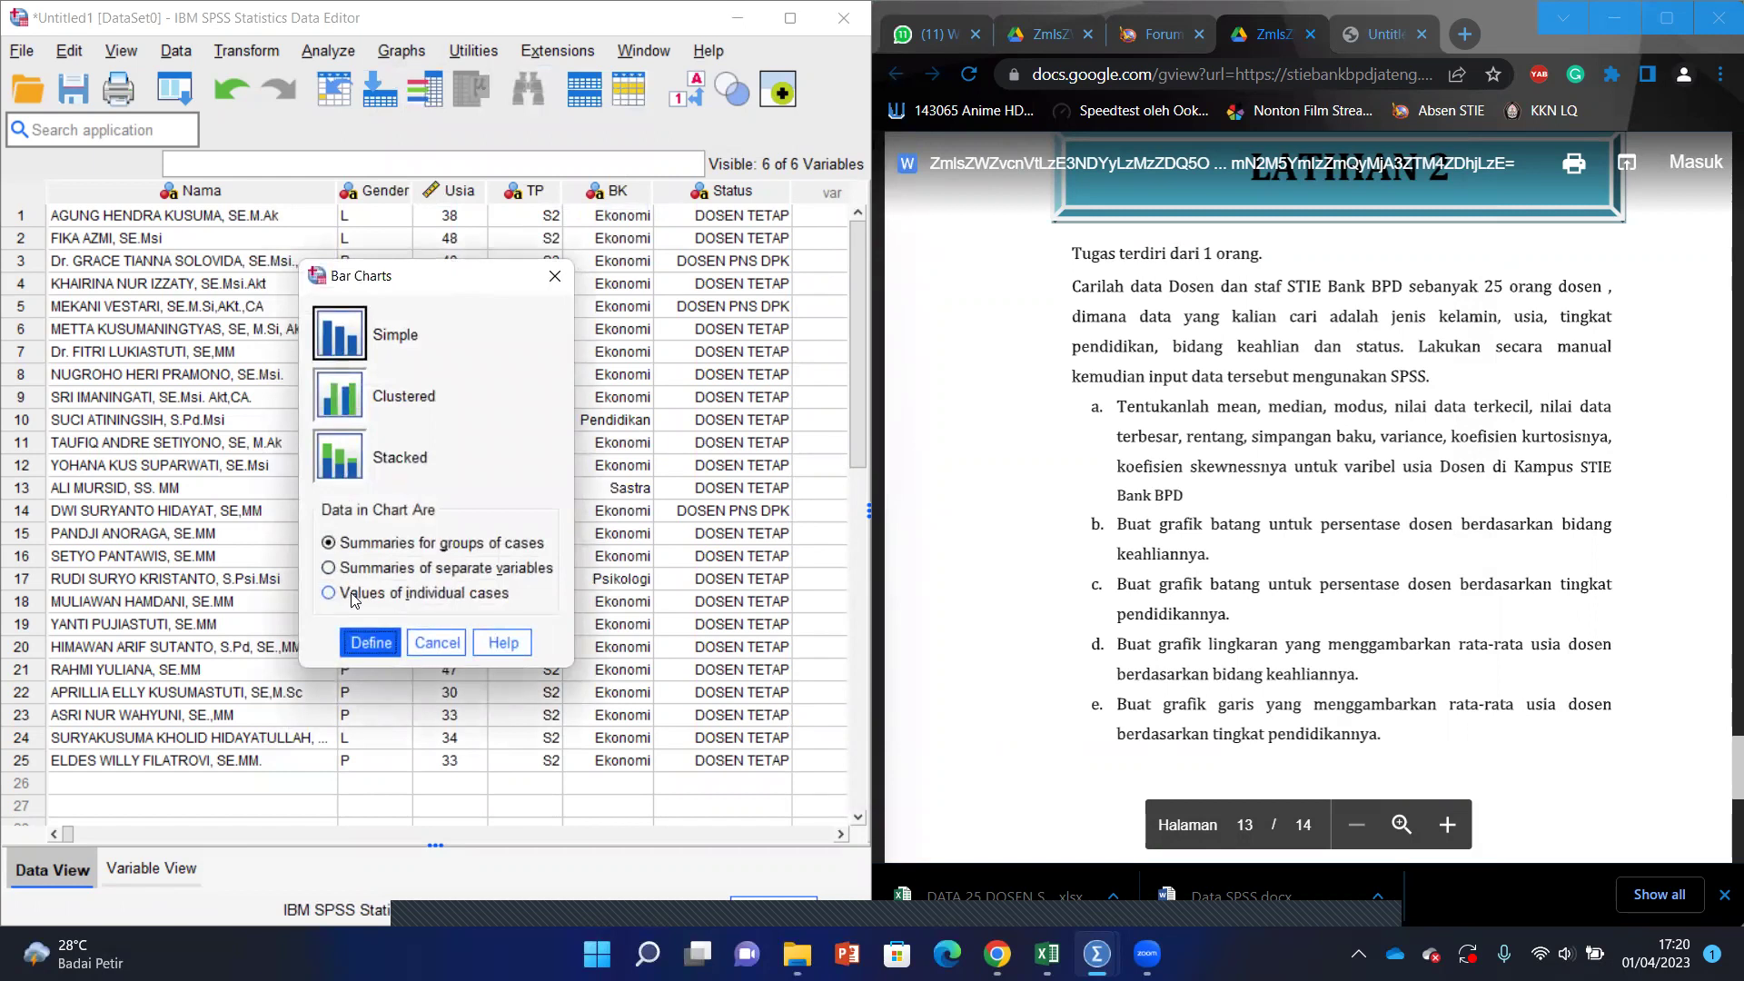
left_click(354, 654)
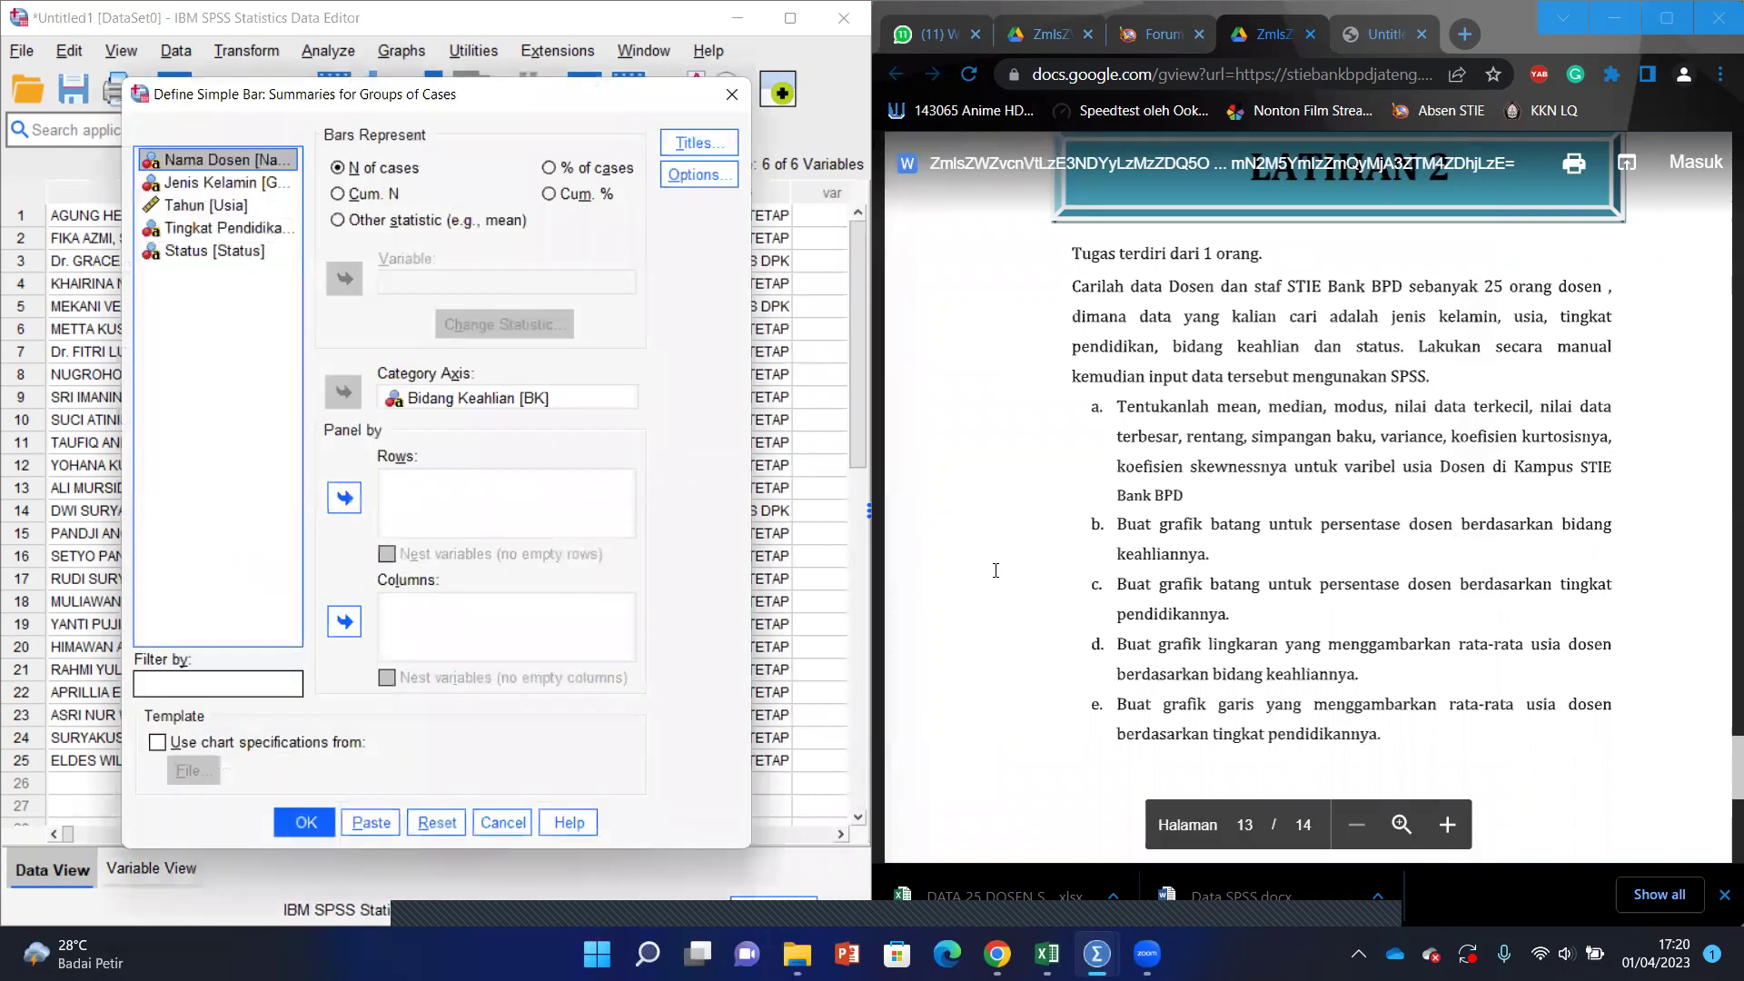
Step: Replace Bidang Keahlian with Tingkat Pendidikan on the category axis and generate the bar chart of case counts
left_click(450, 406)
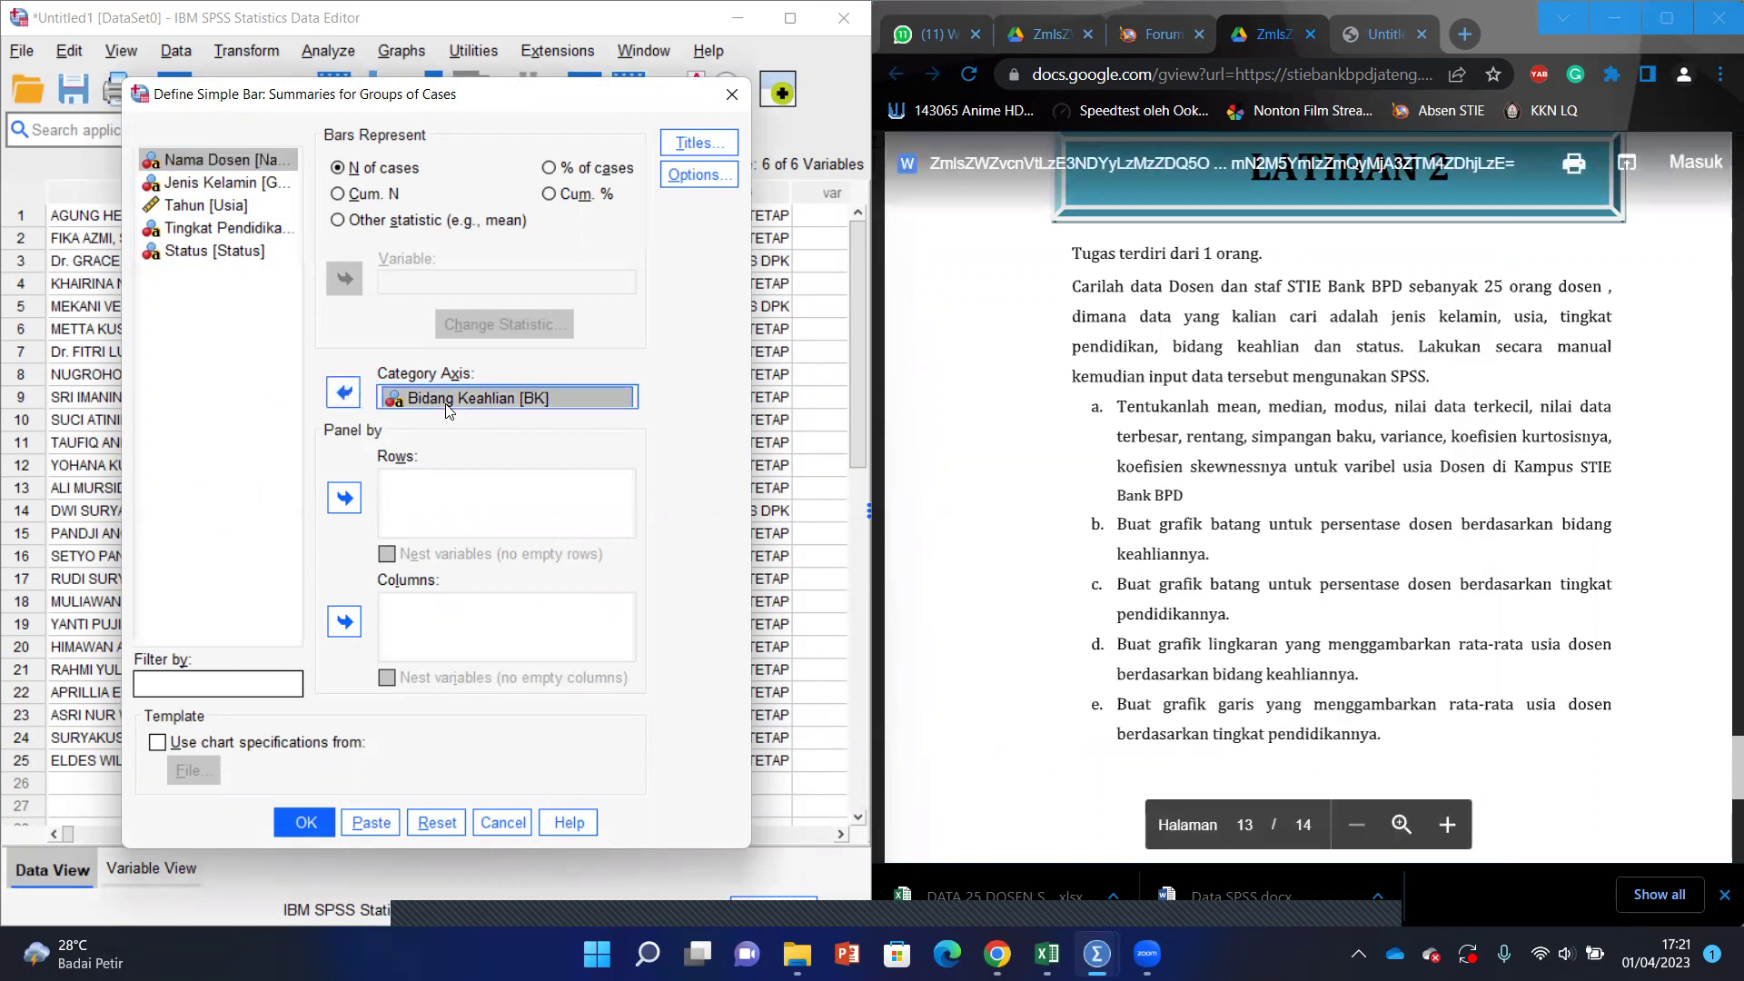
left_click(344, 391)
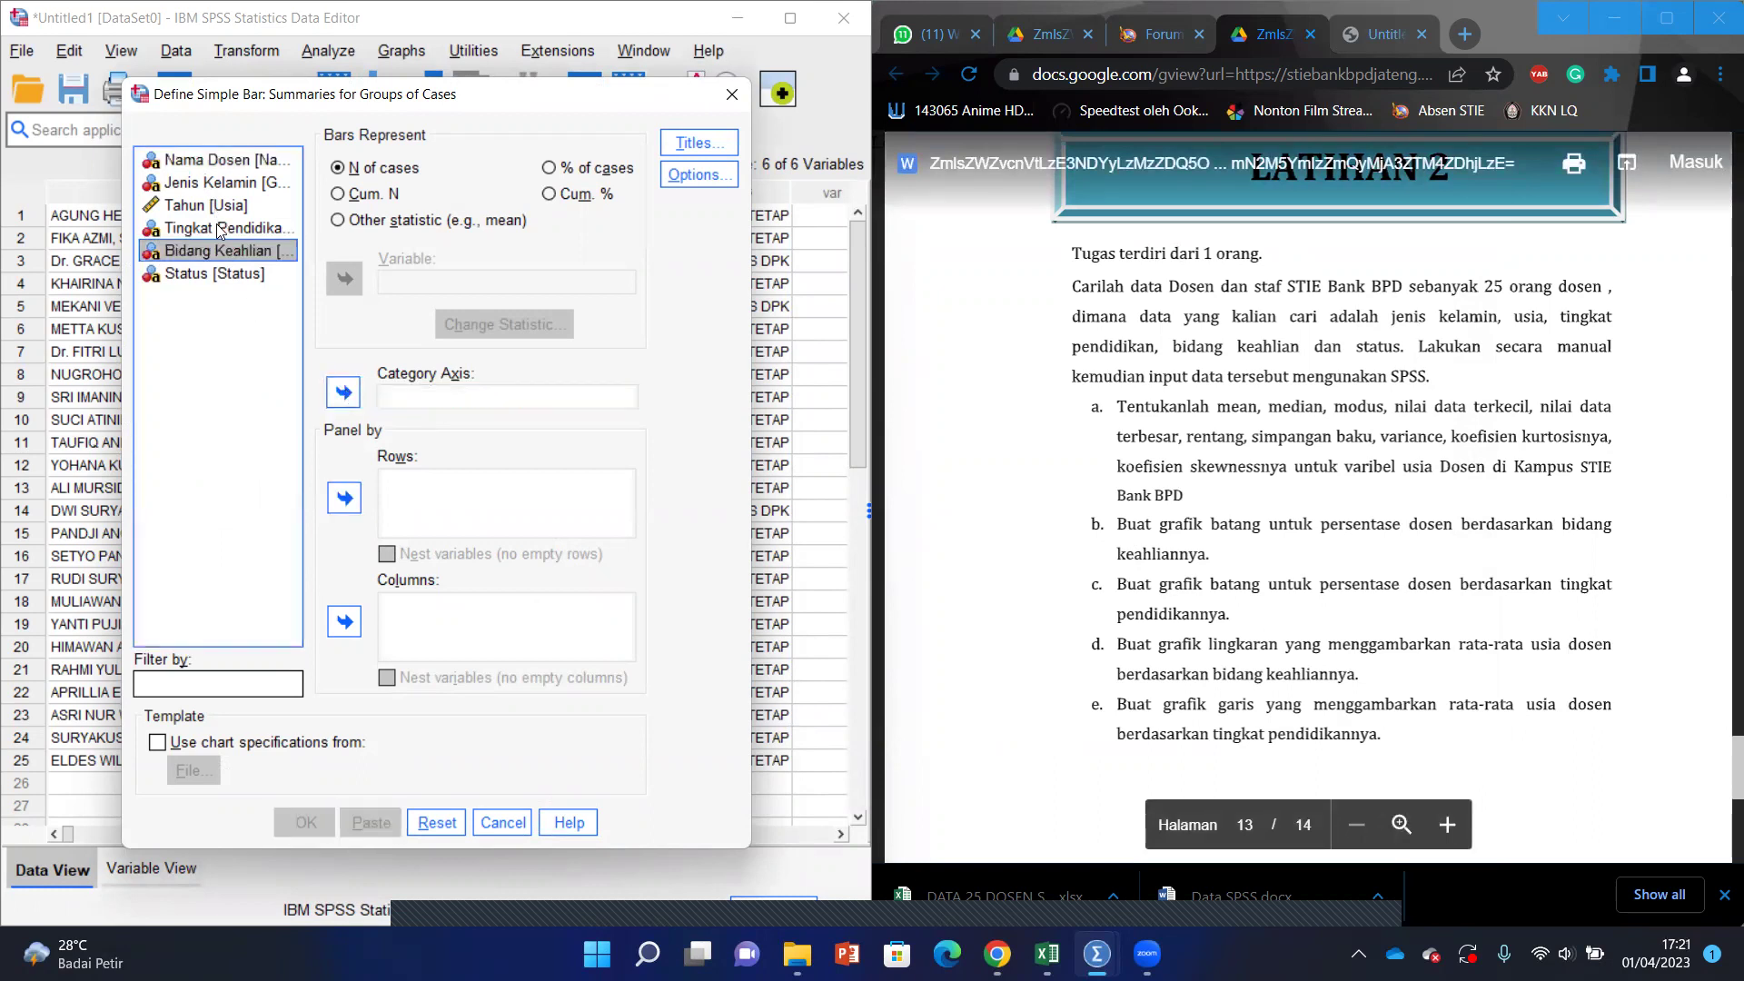
left_click(223, 228)
left_click(340, 395)
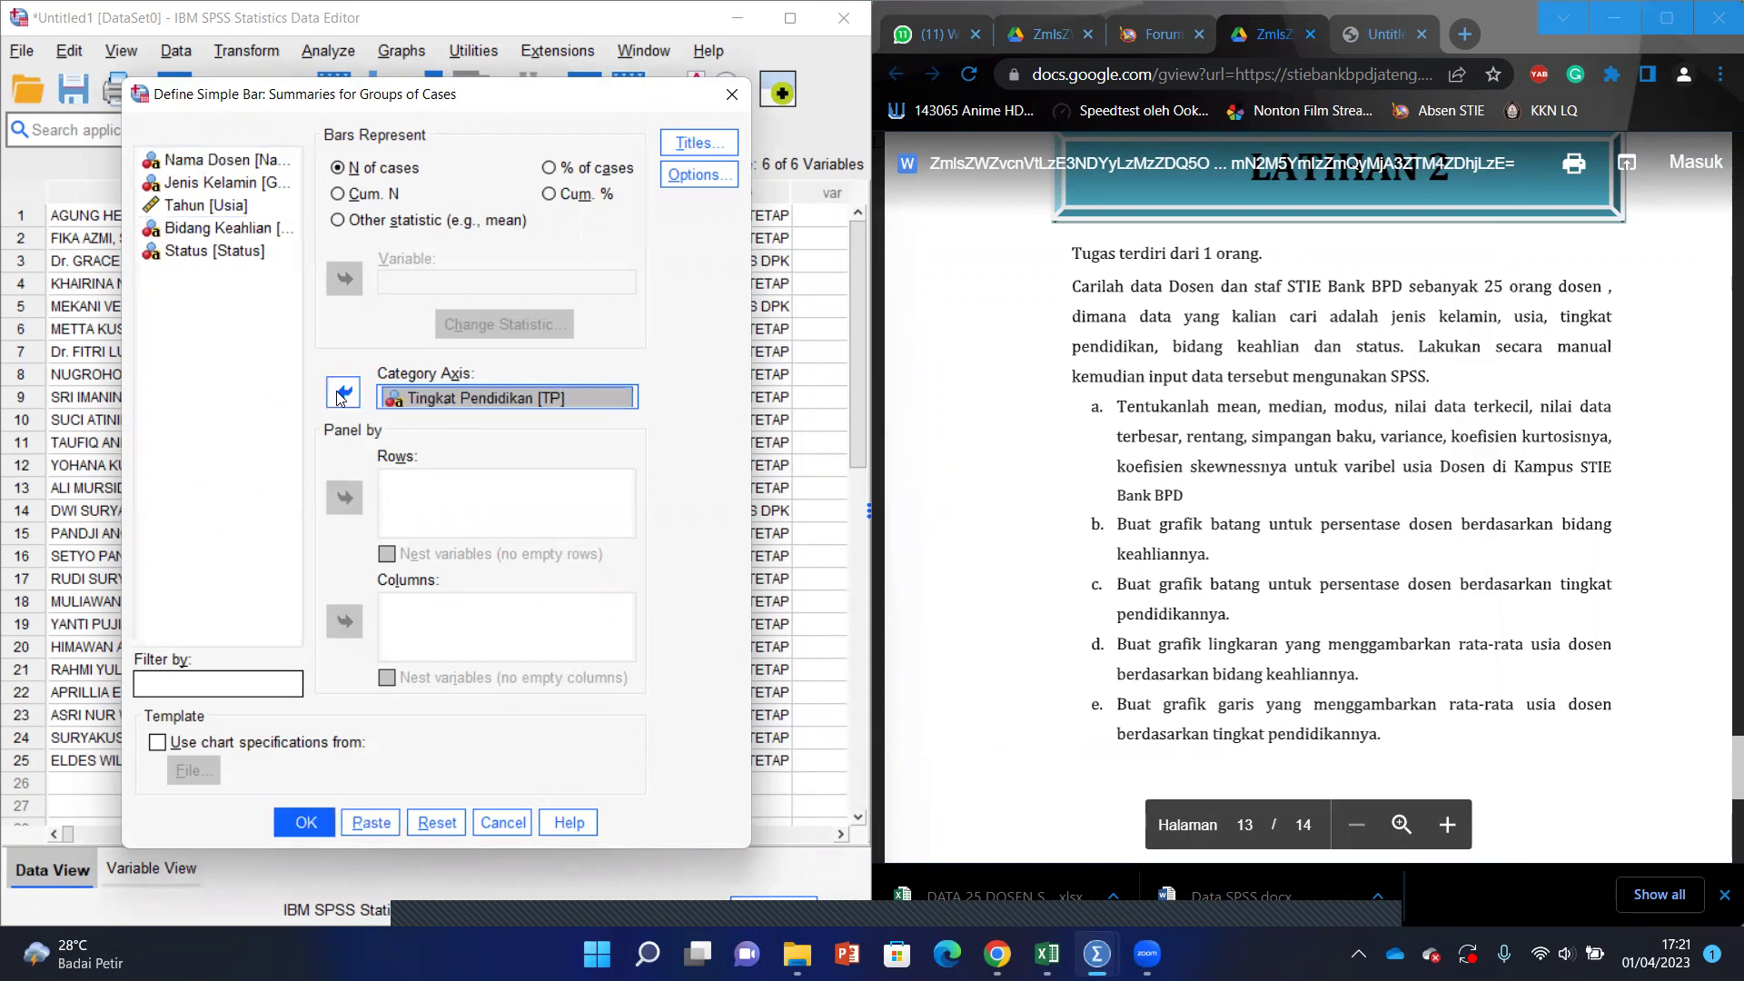
left_click(305, 822)
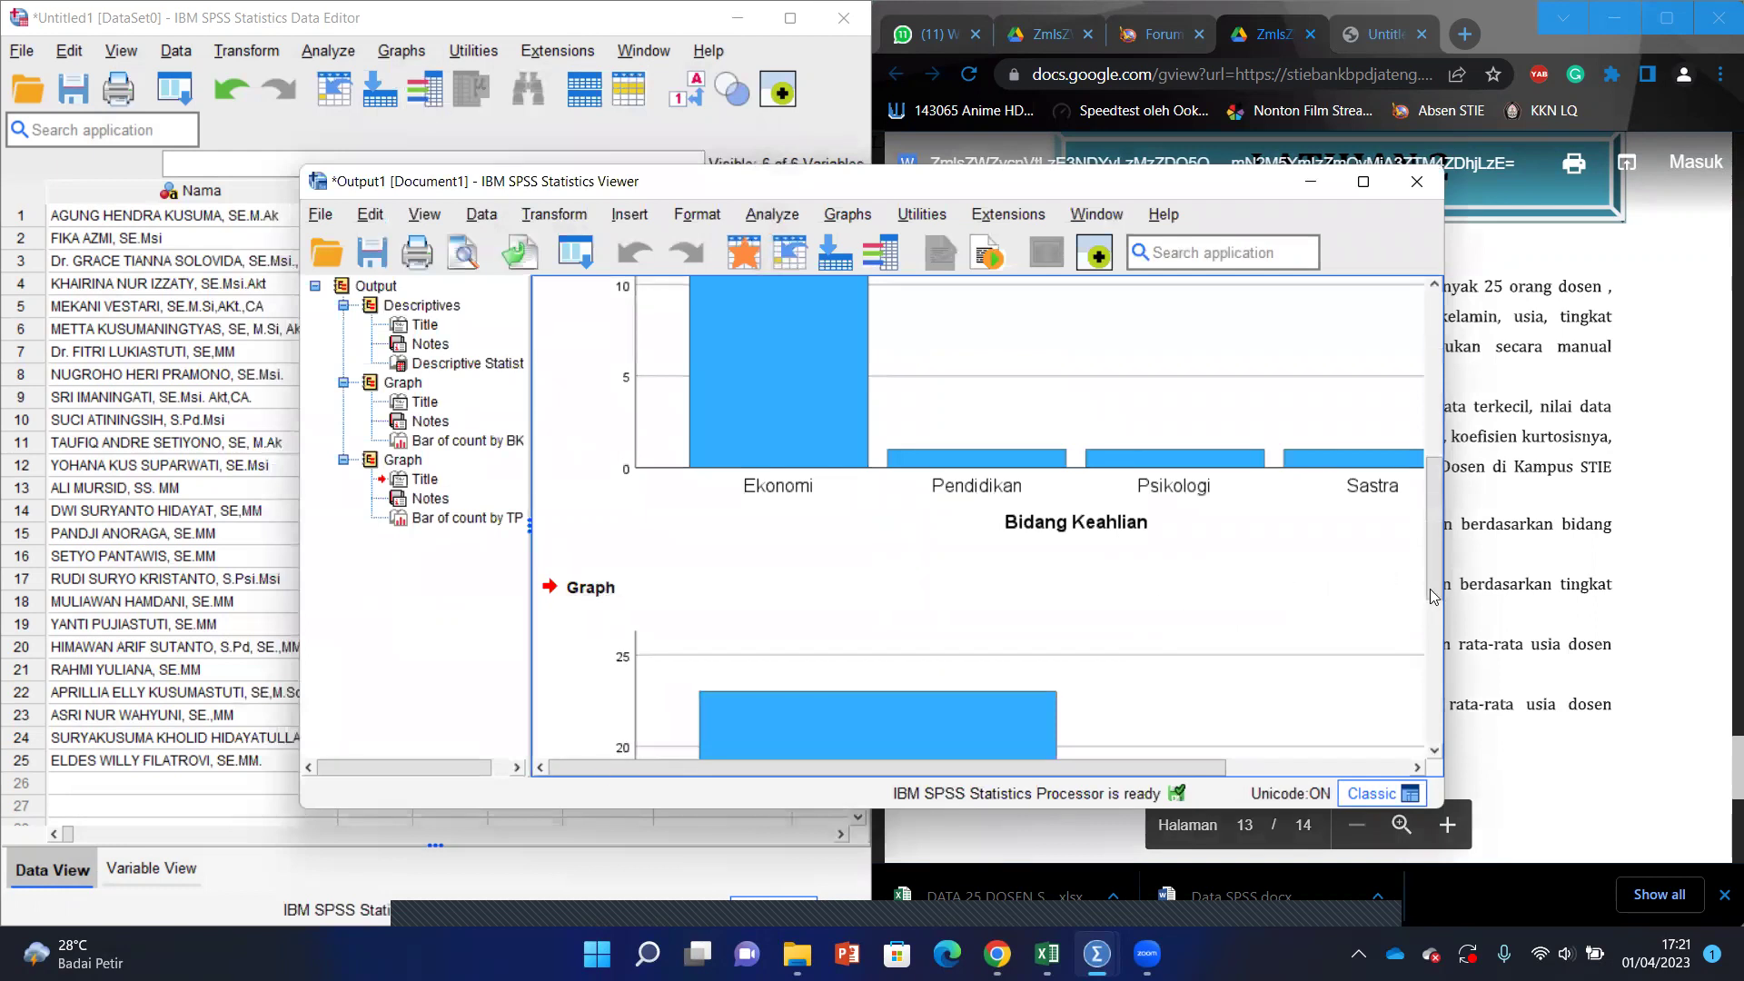
Step: Examine both bars of the Tingkat Pendidikan chart down to its axis title and minimize the output window
left_click_drag(1433, 597, 1420, 714)
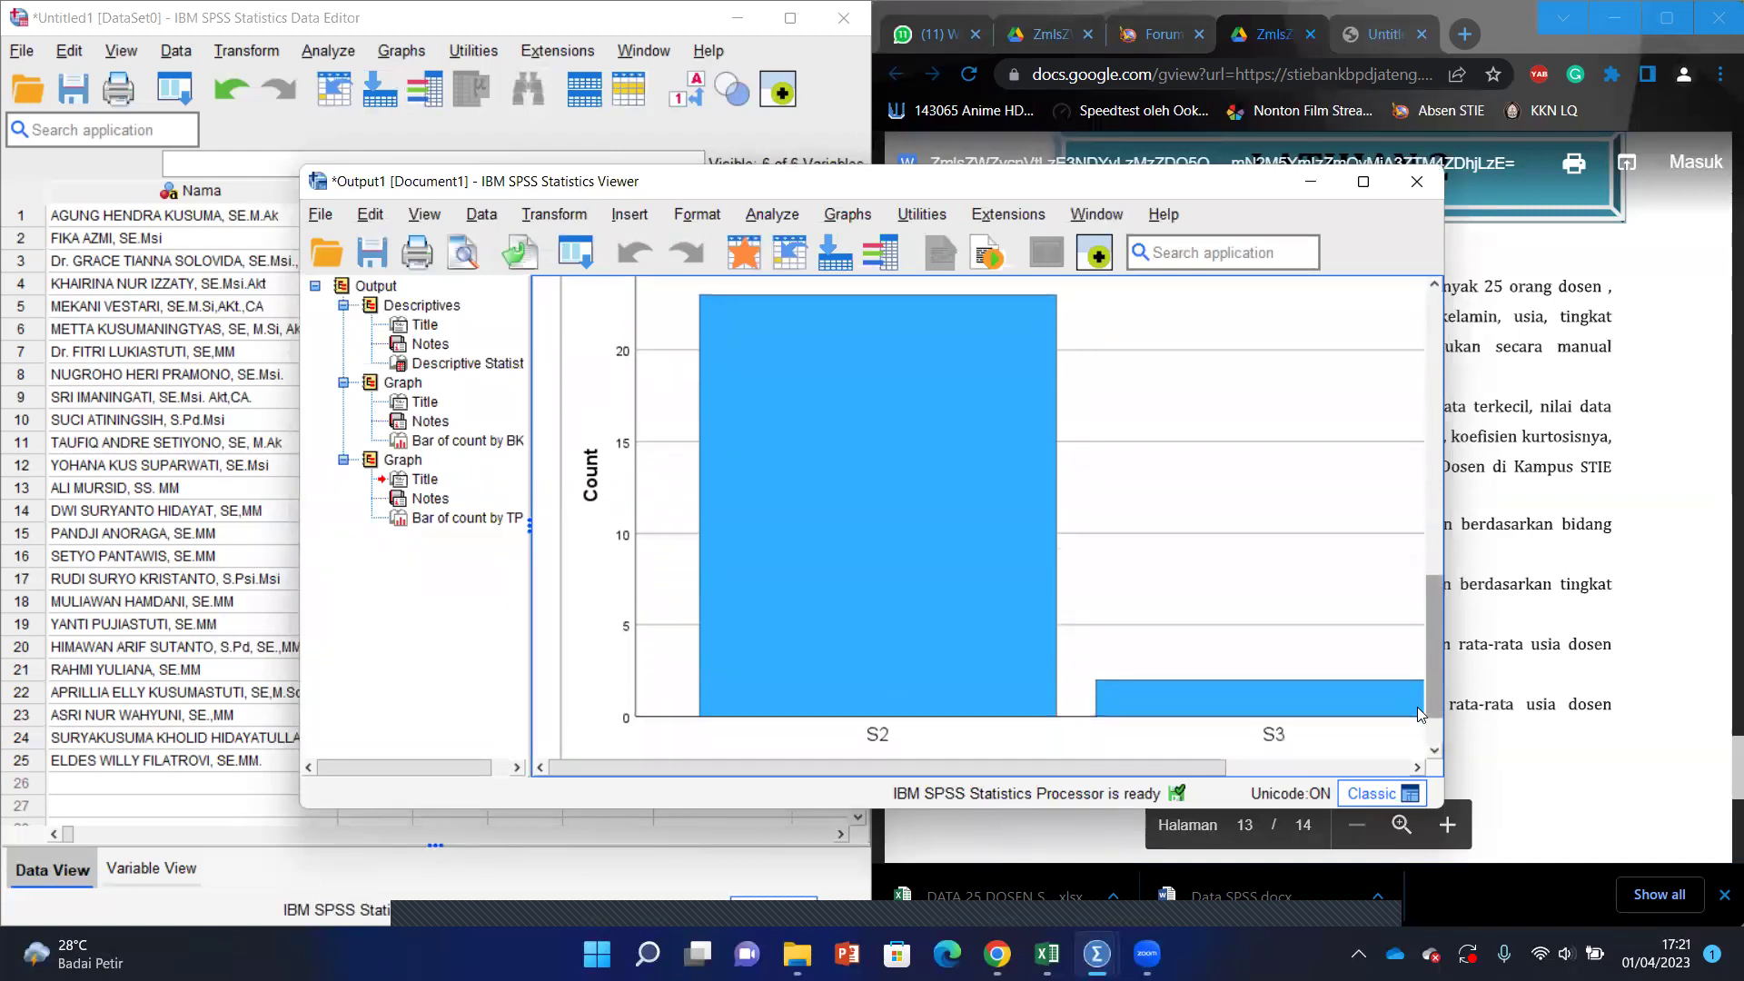
left_click_drag(1221, 770, 1376, 779)
left_click_drag(1436, 704, 1438, 730)
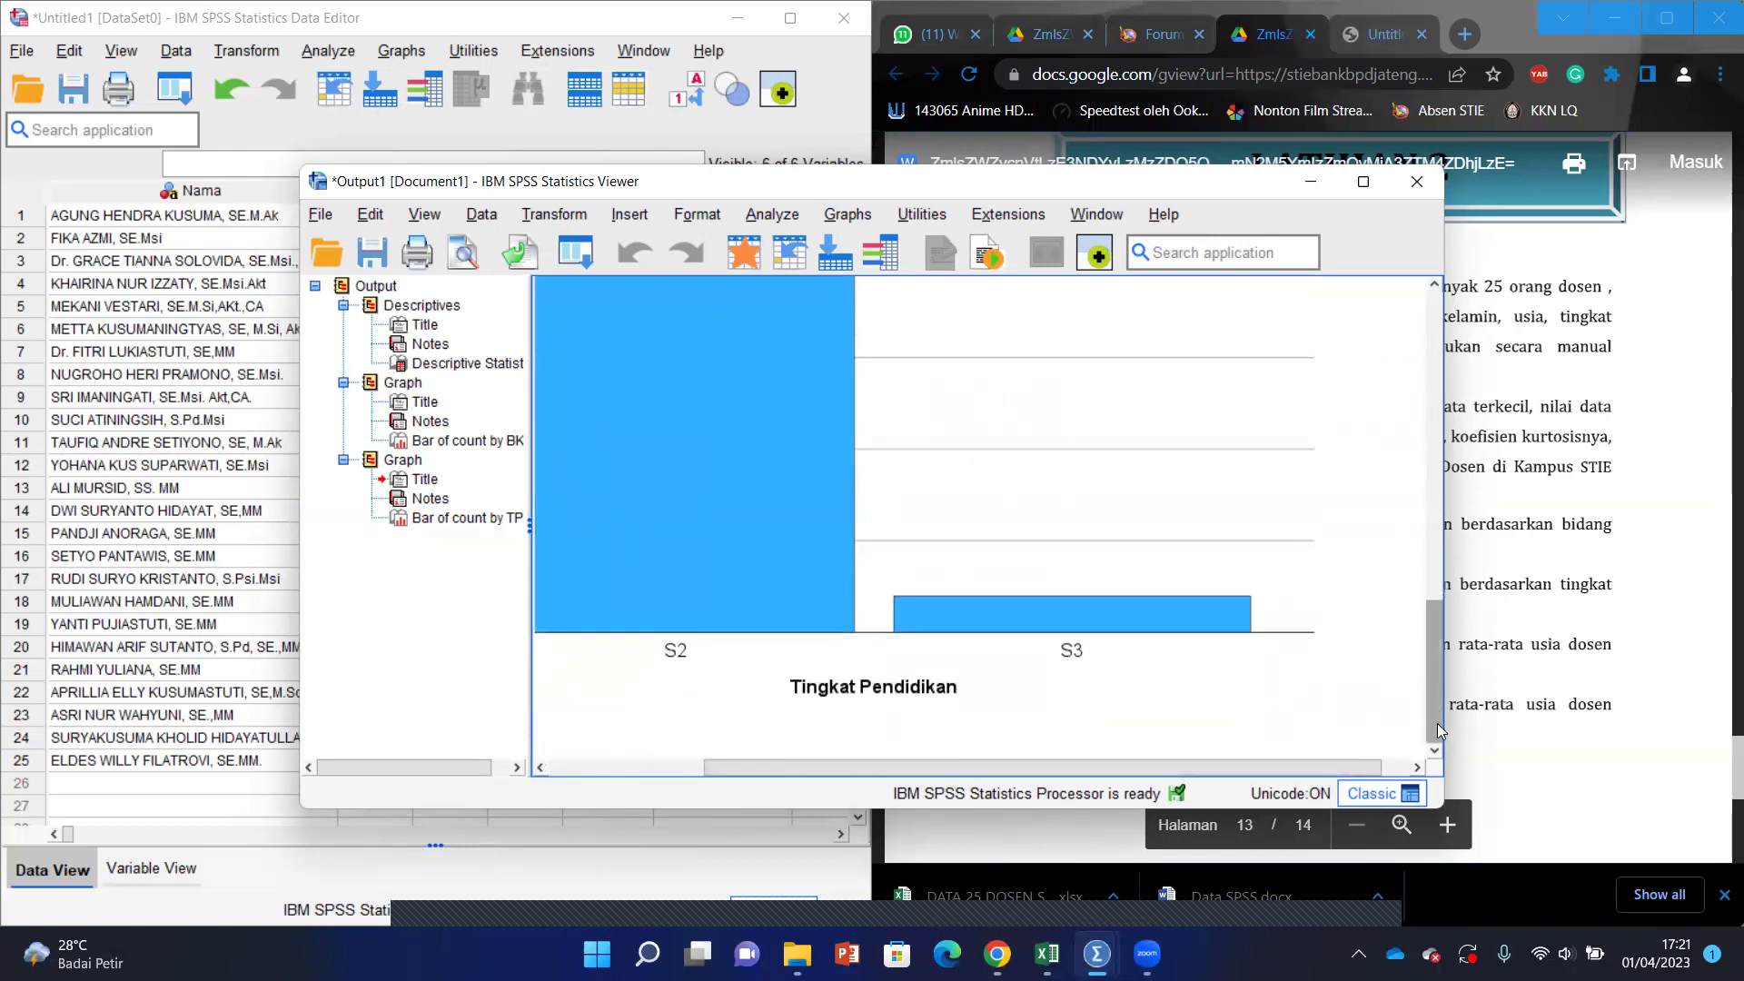
left_click_drag(1295, 196, 1297, 198)
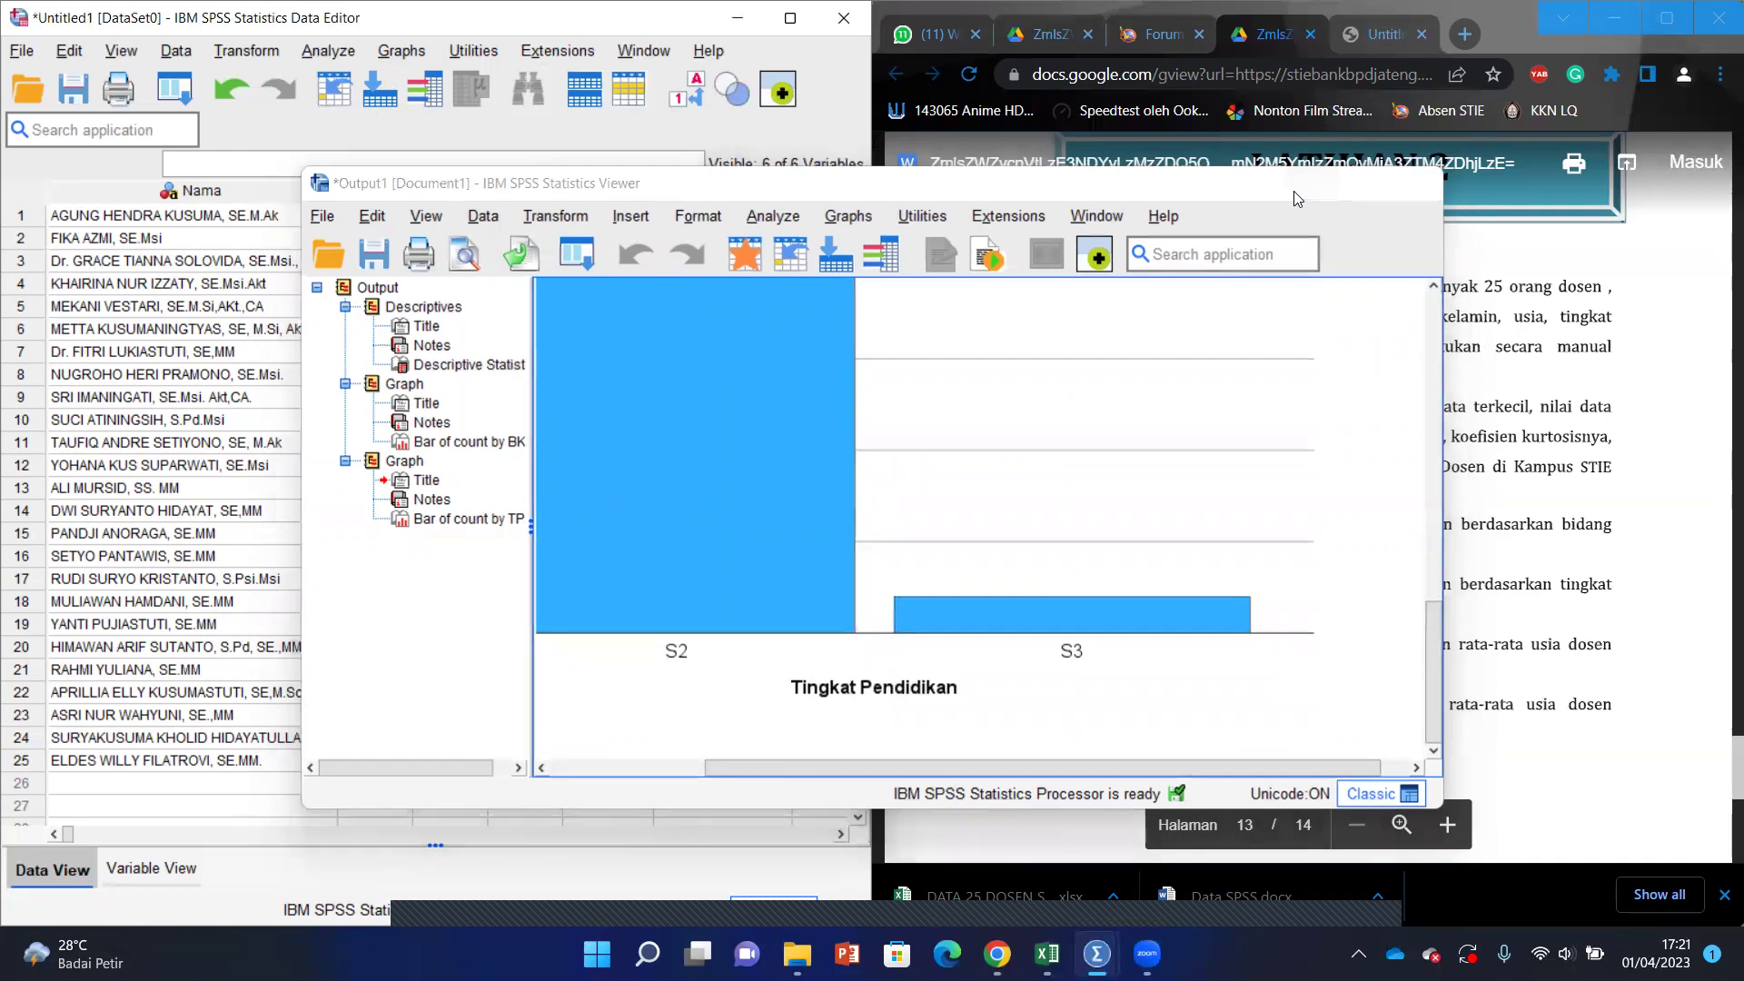
left_click(1333, 182)
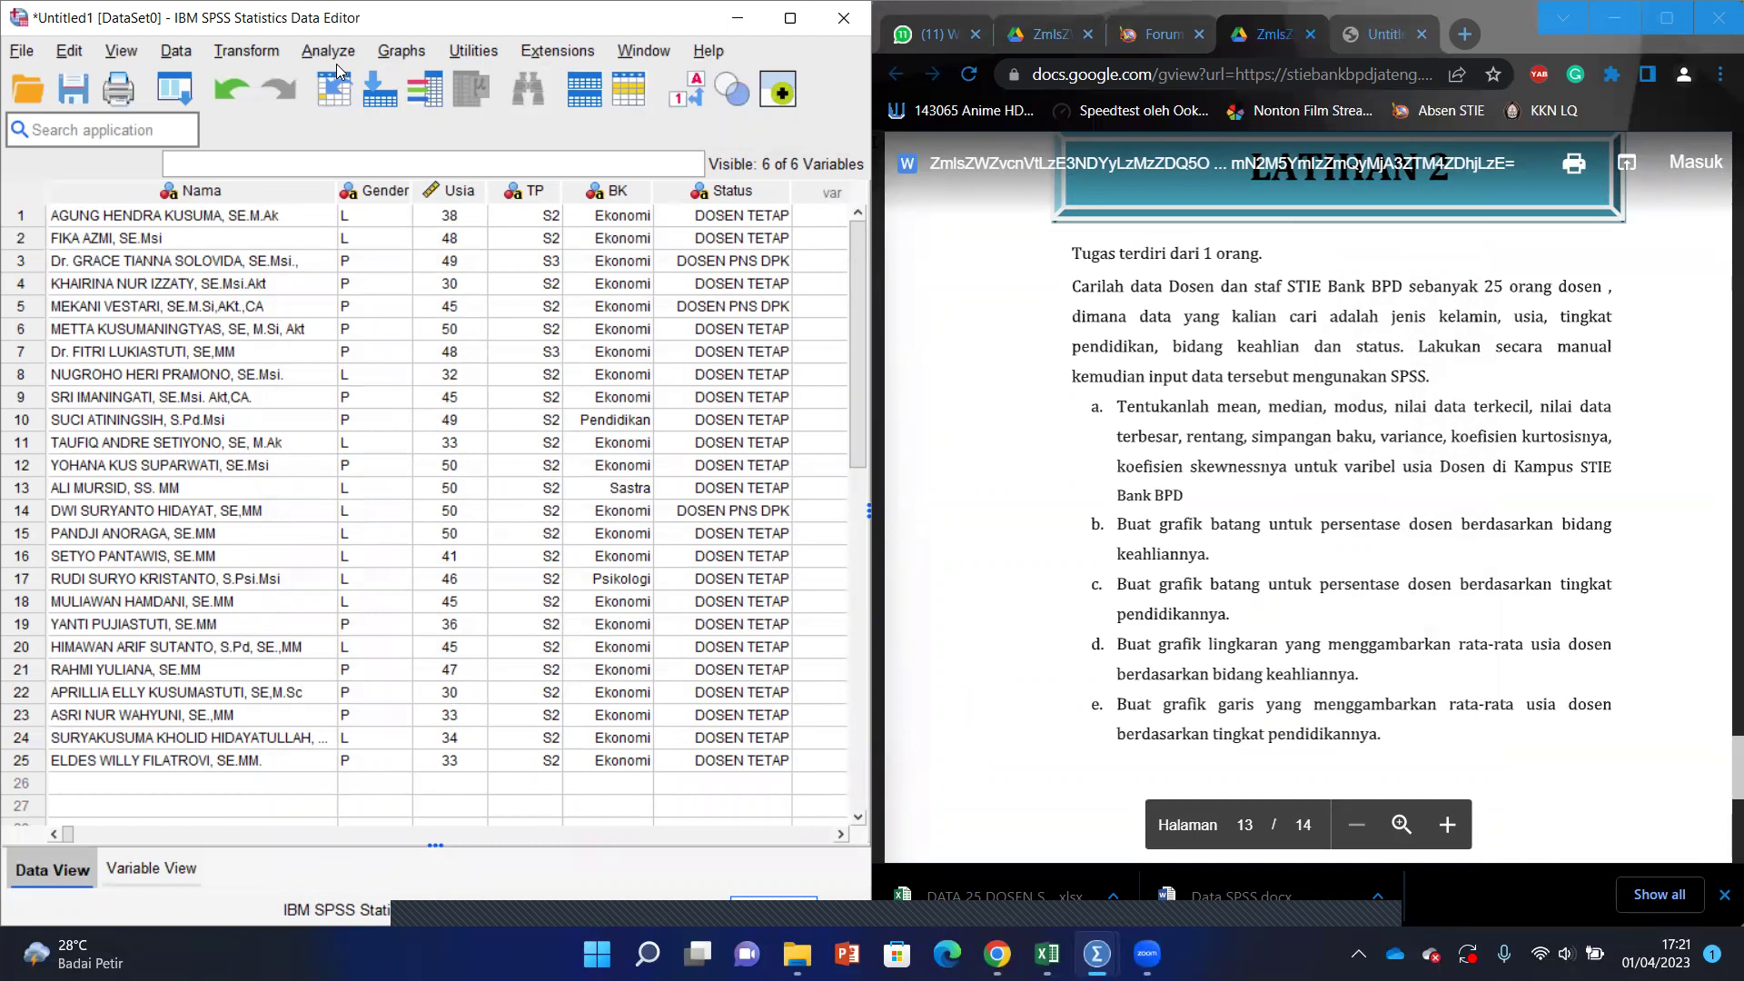
Step: Set up a pie chart of summaries for groups of cases with slices representing the sum of Usia
left_click(403, 53)
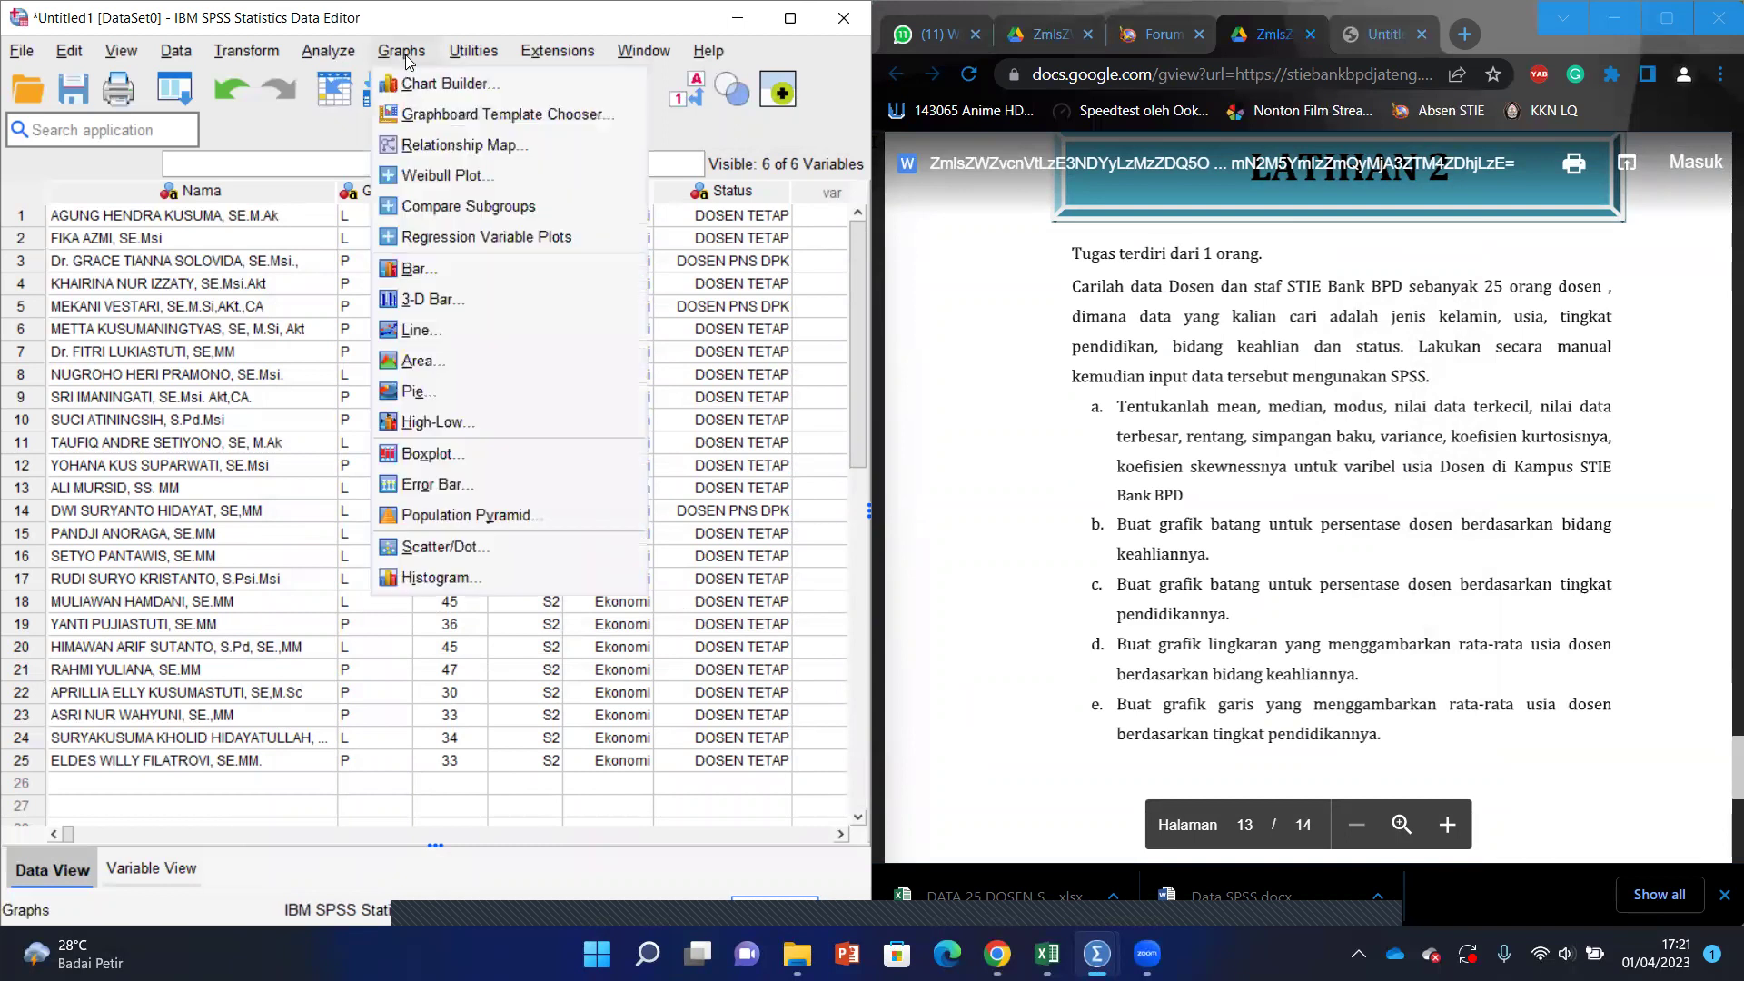
left_click(460, 402)
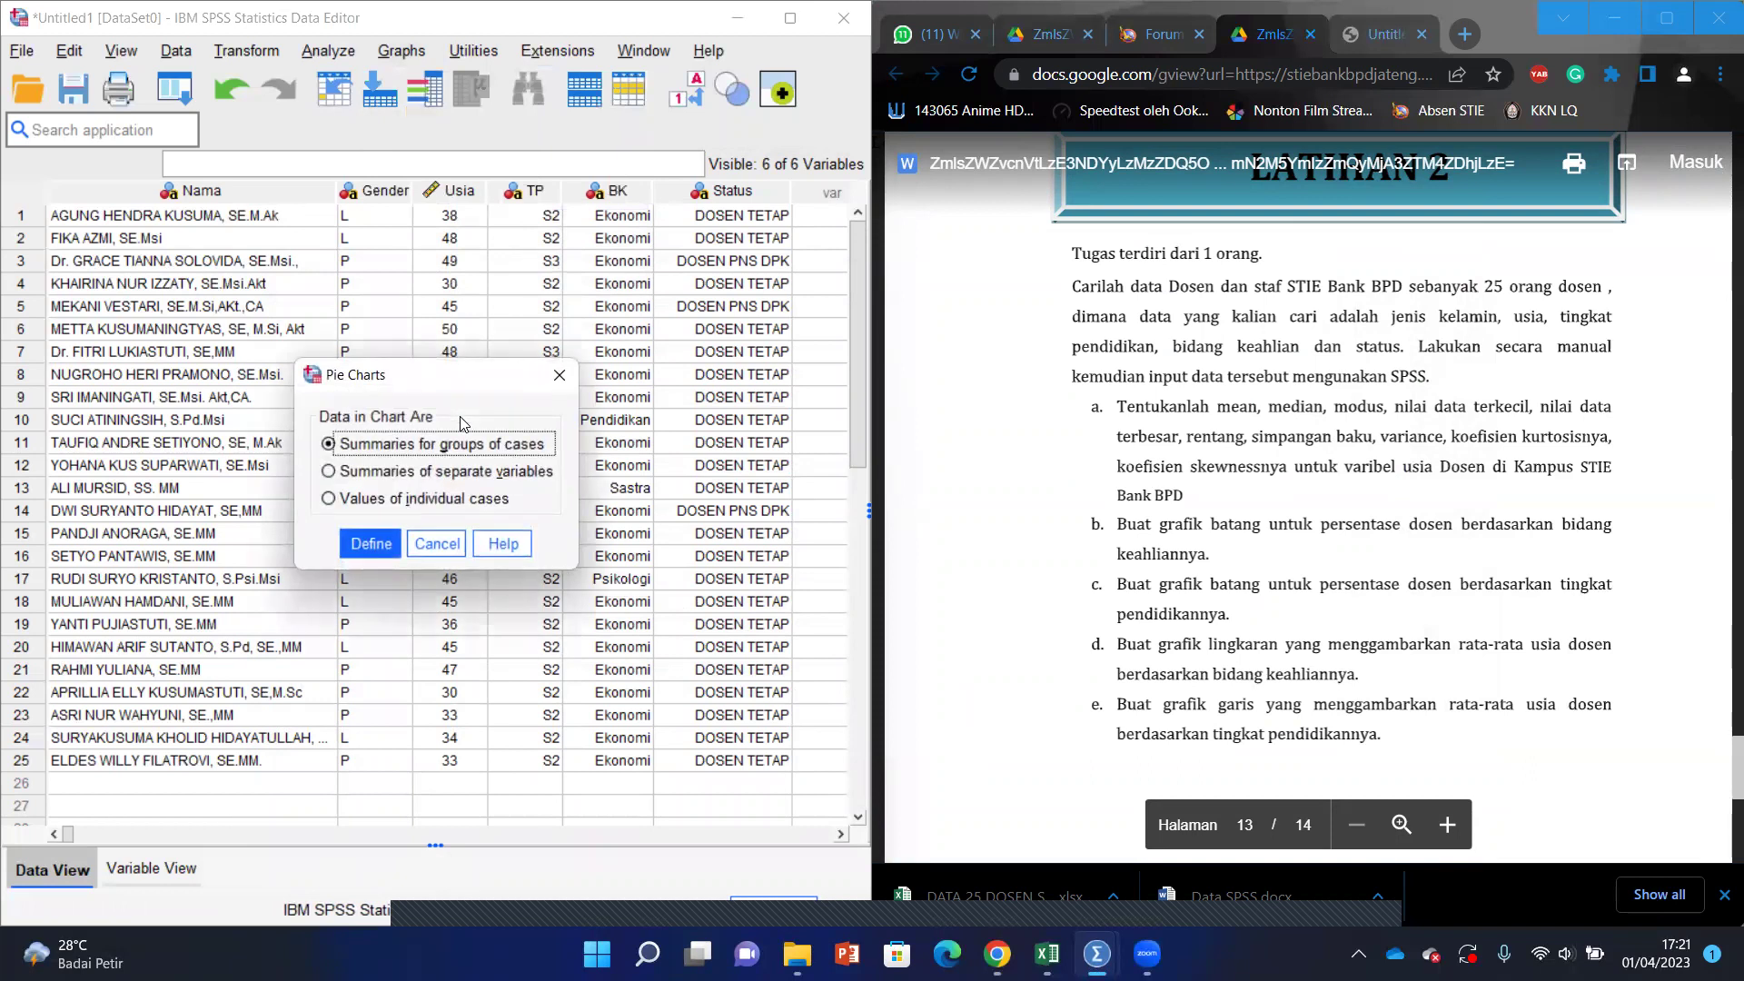
left_click(367, 545)
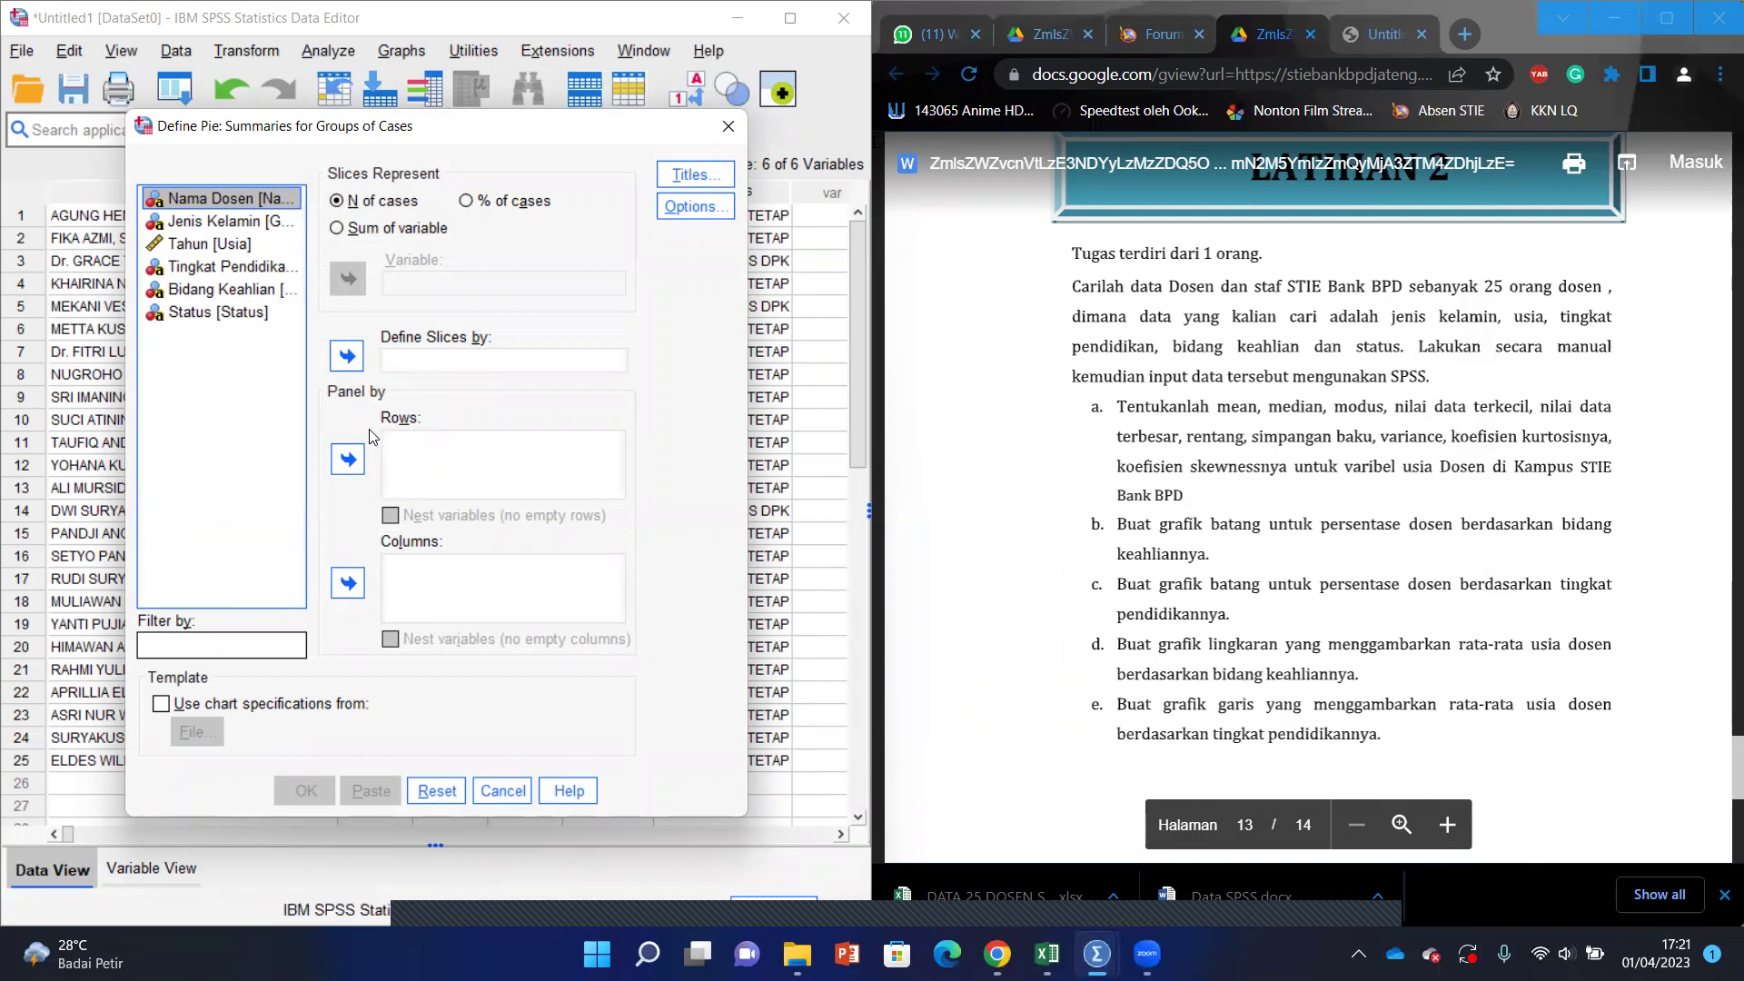
left_click(338, 229)
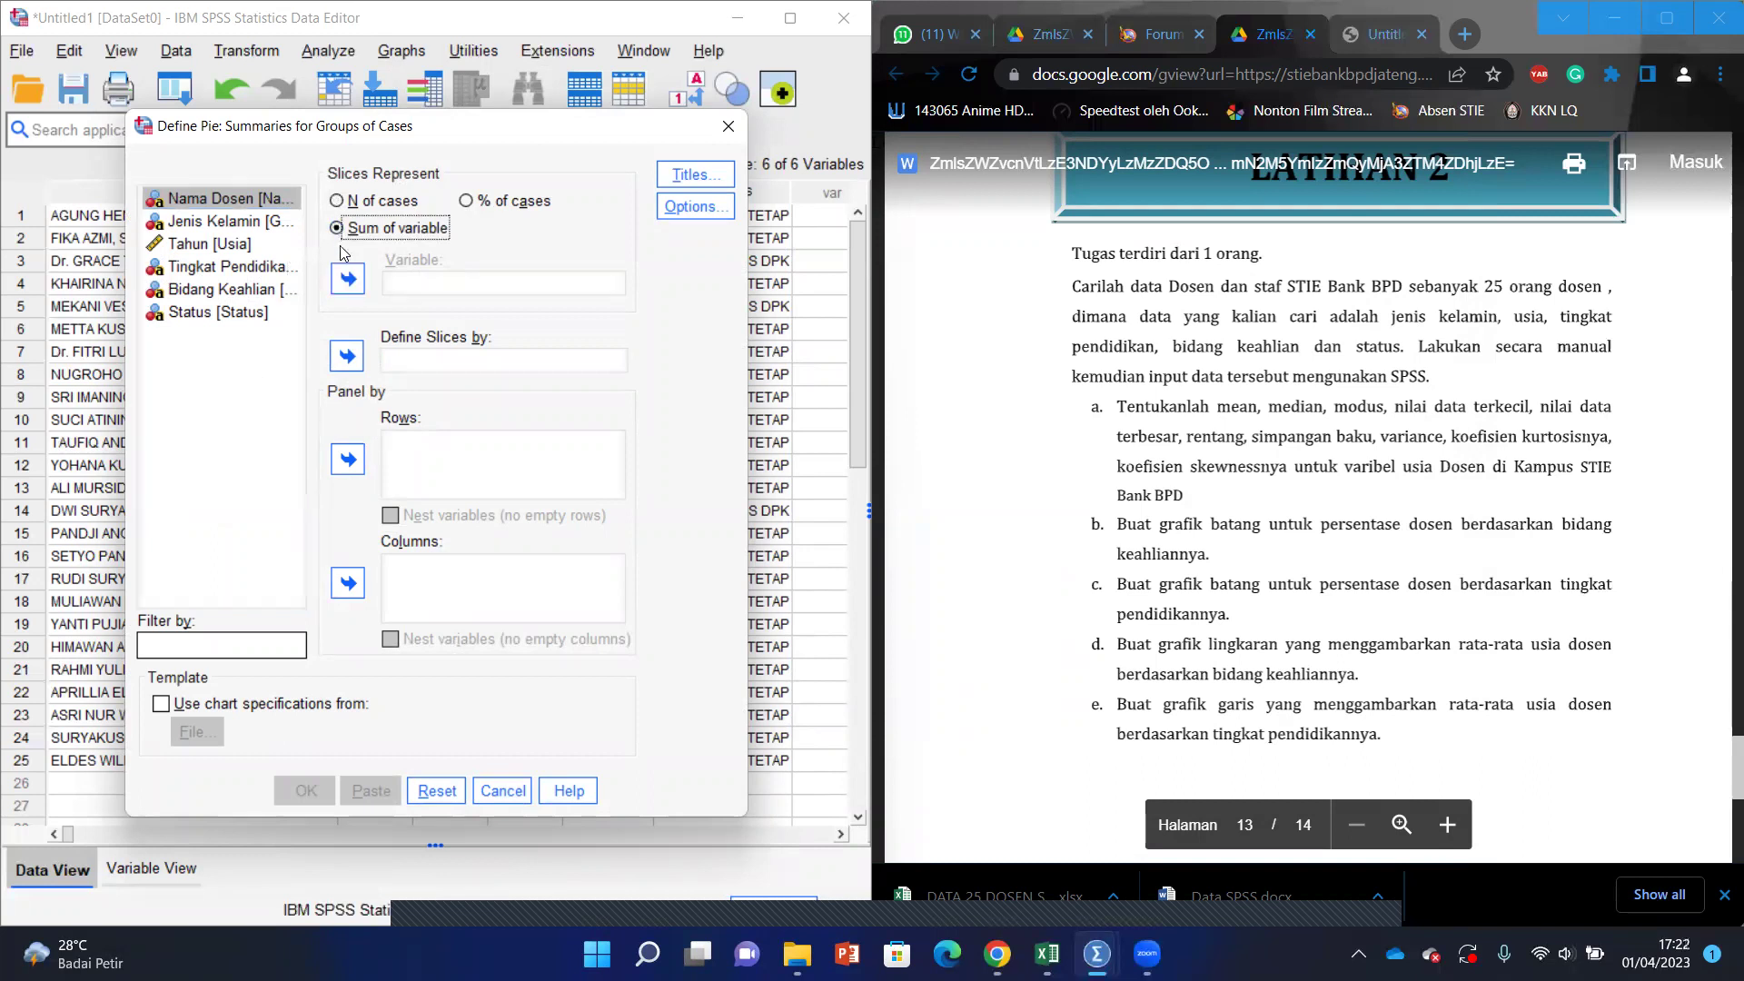
left_click(256, 243)
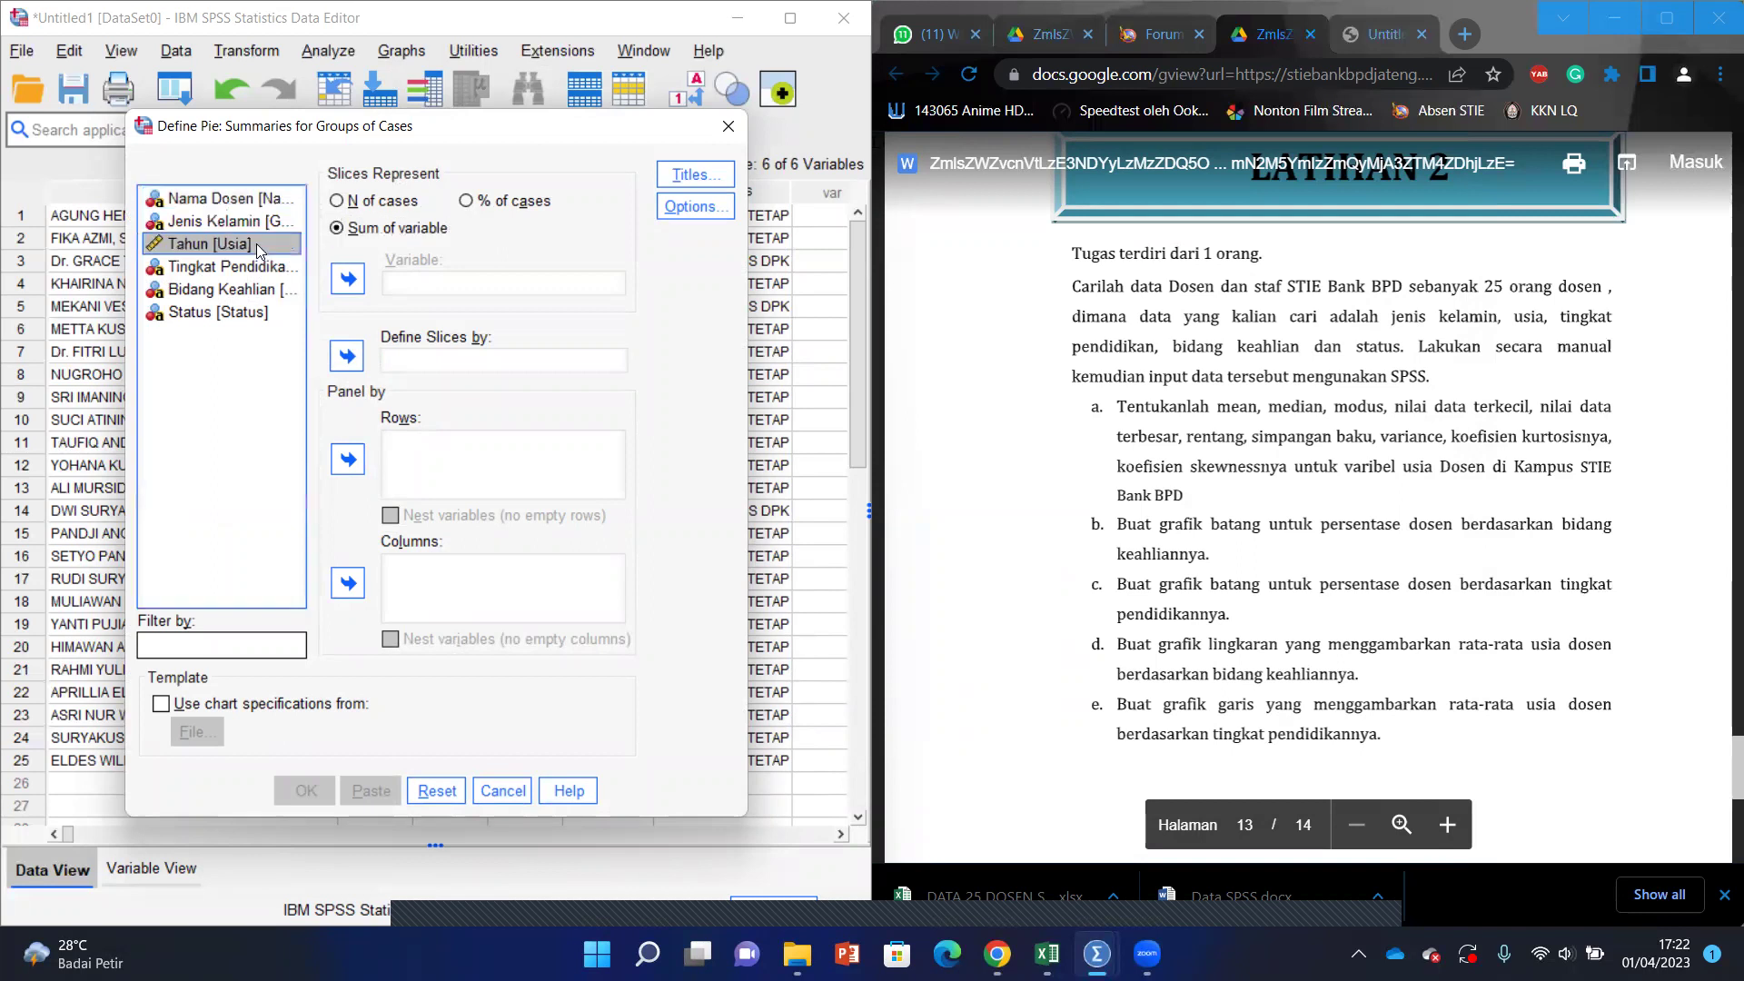
left_click(345, 278)
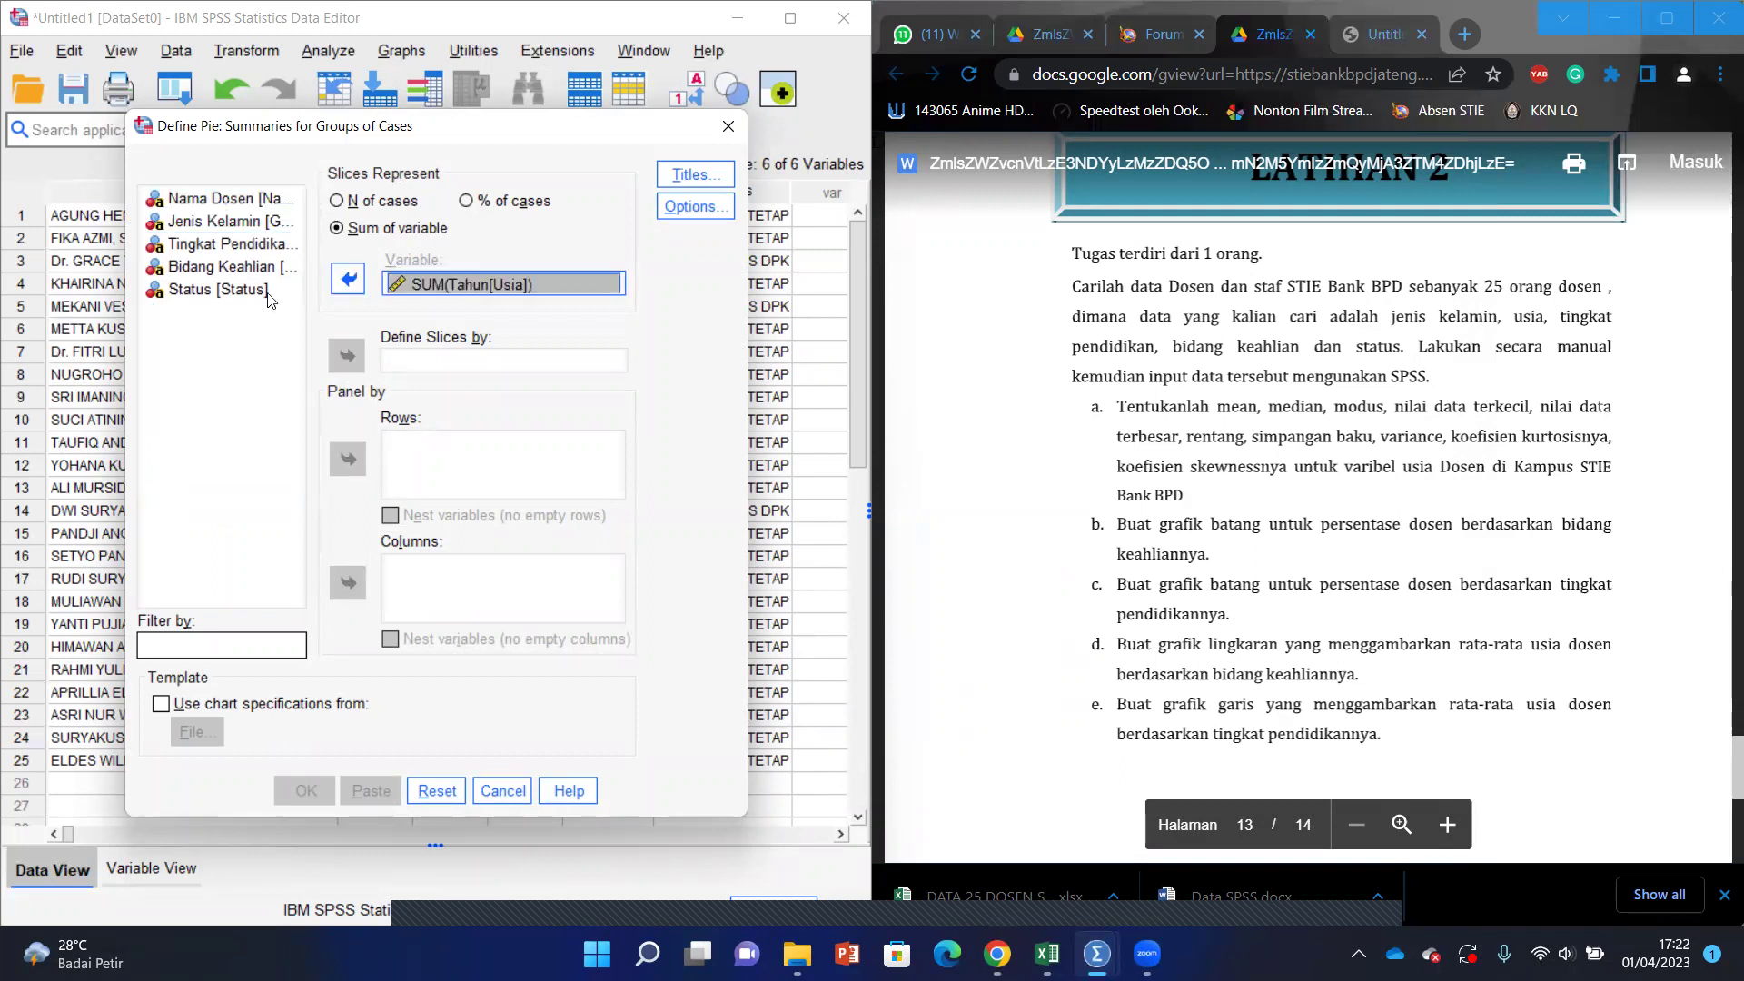
Step: Define the pie slices by Bidang Keahlian, check the missing-value options without changing them, and generate the chart
left_click(216, 267)
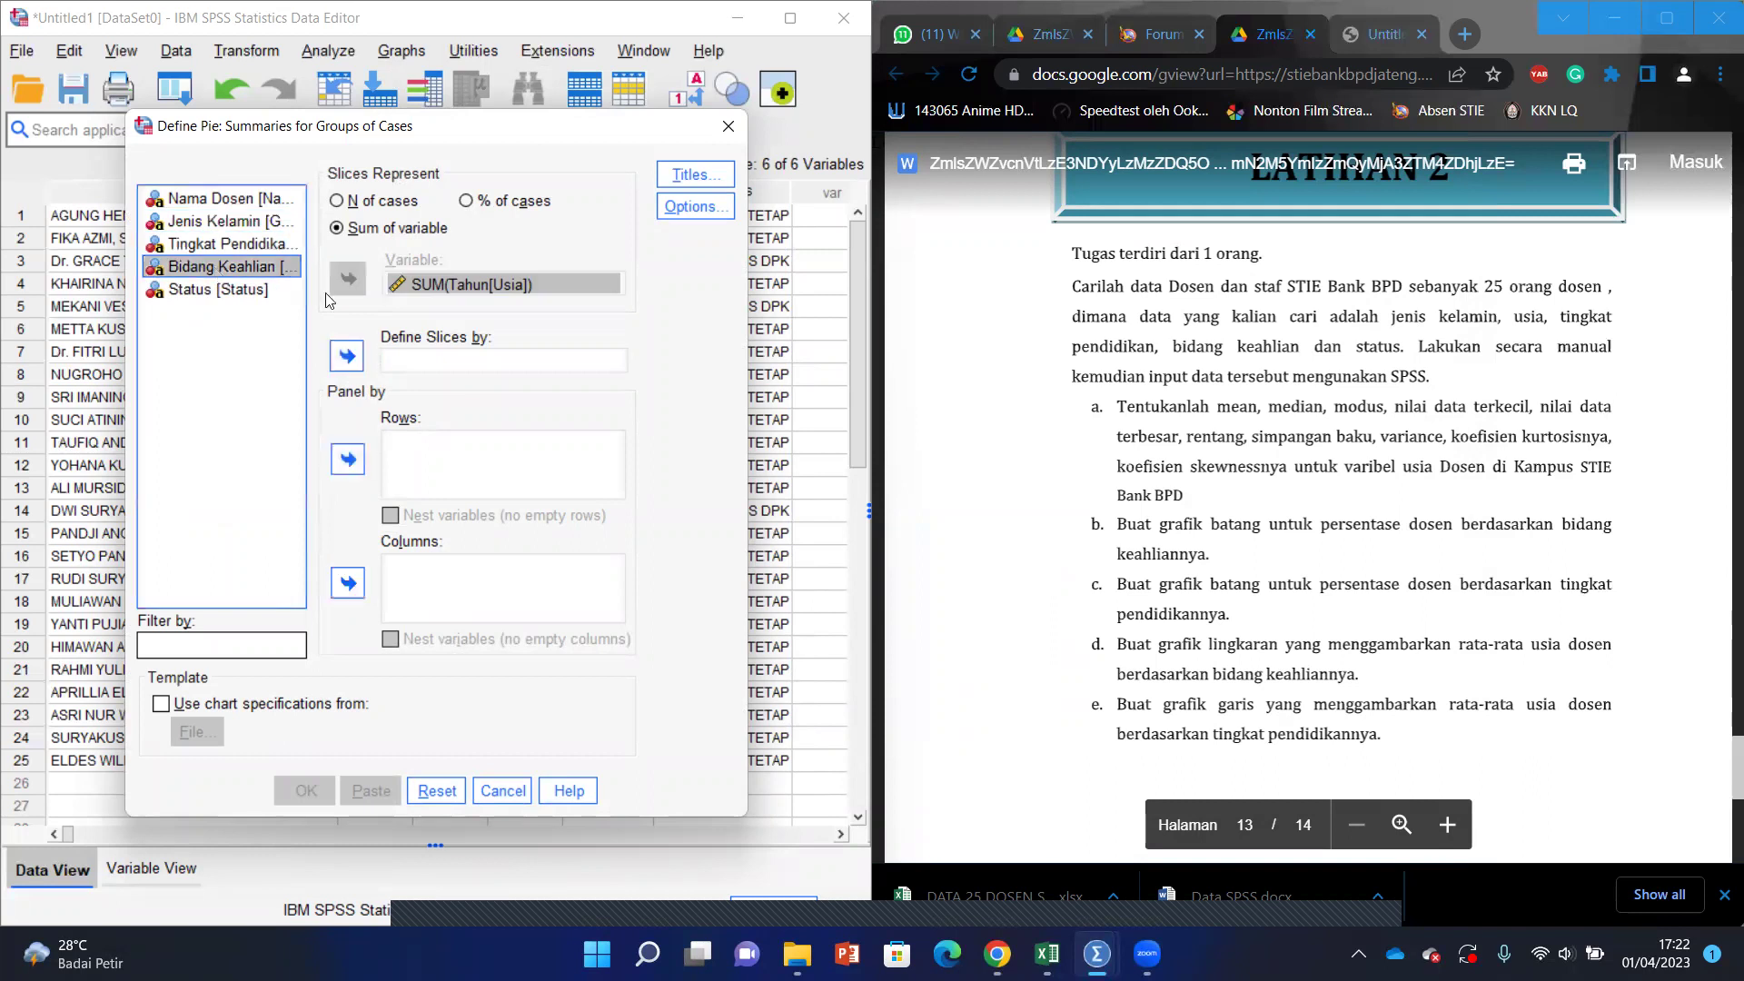
left_click(336, 361)
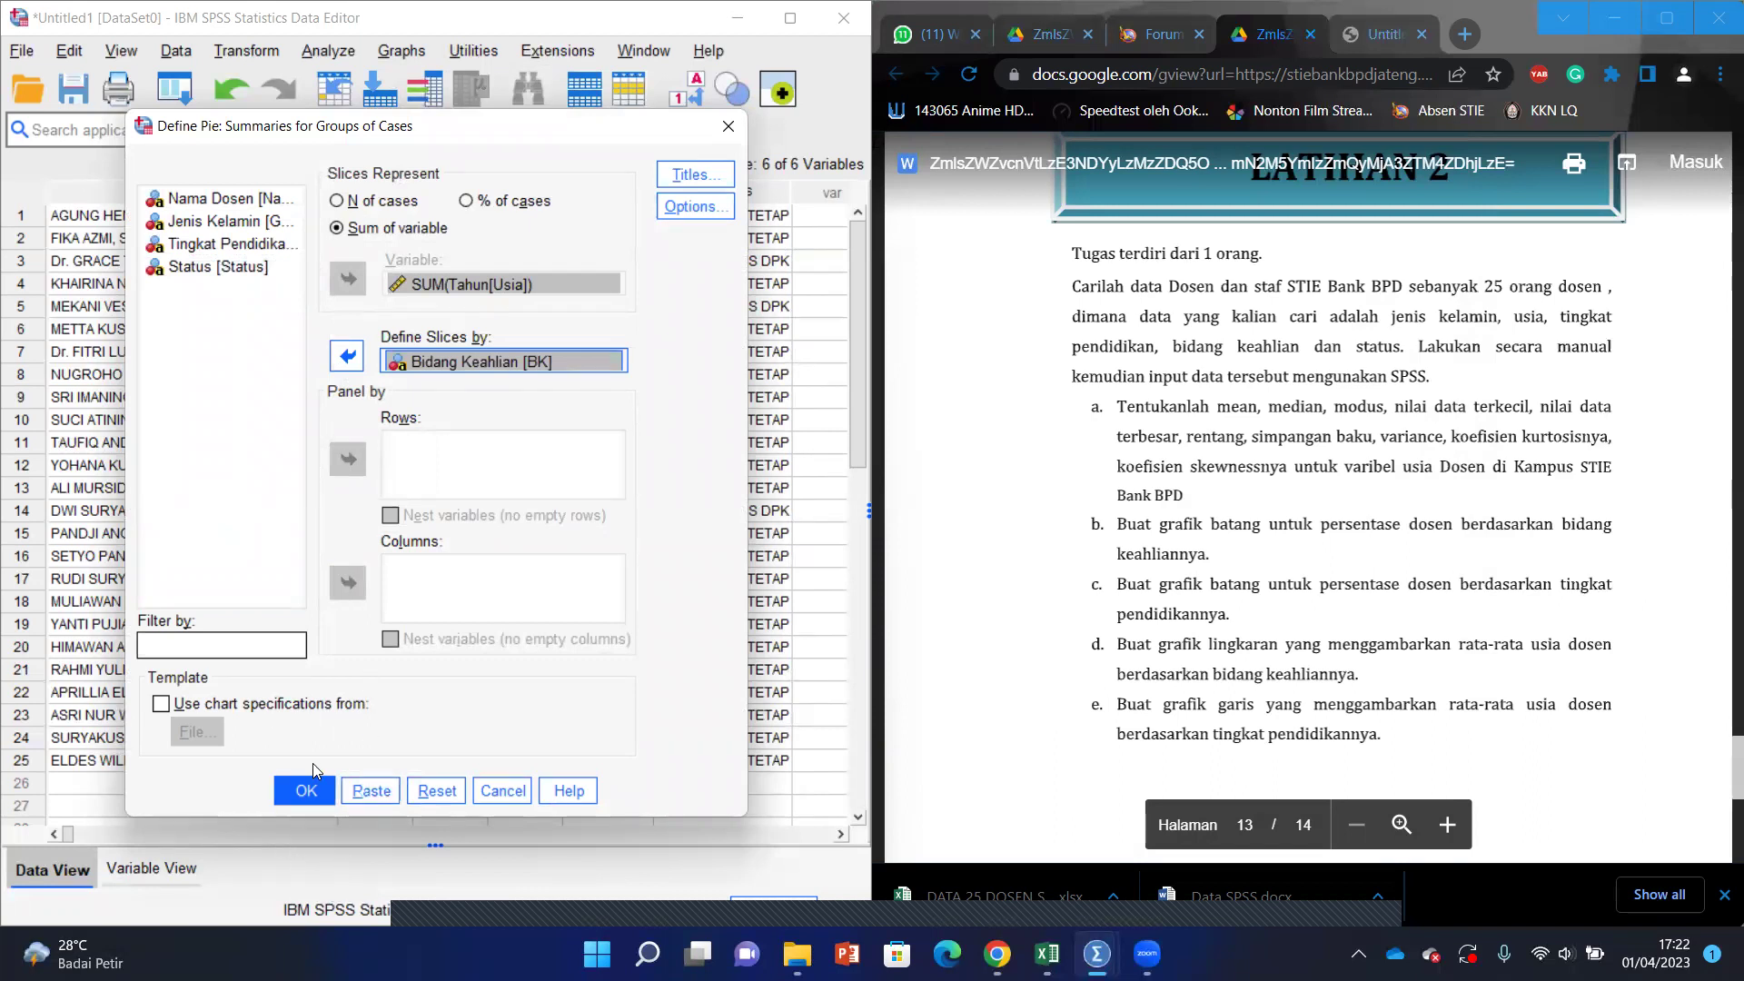
left_click(697, 208)
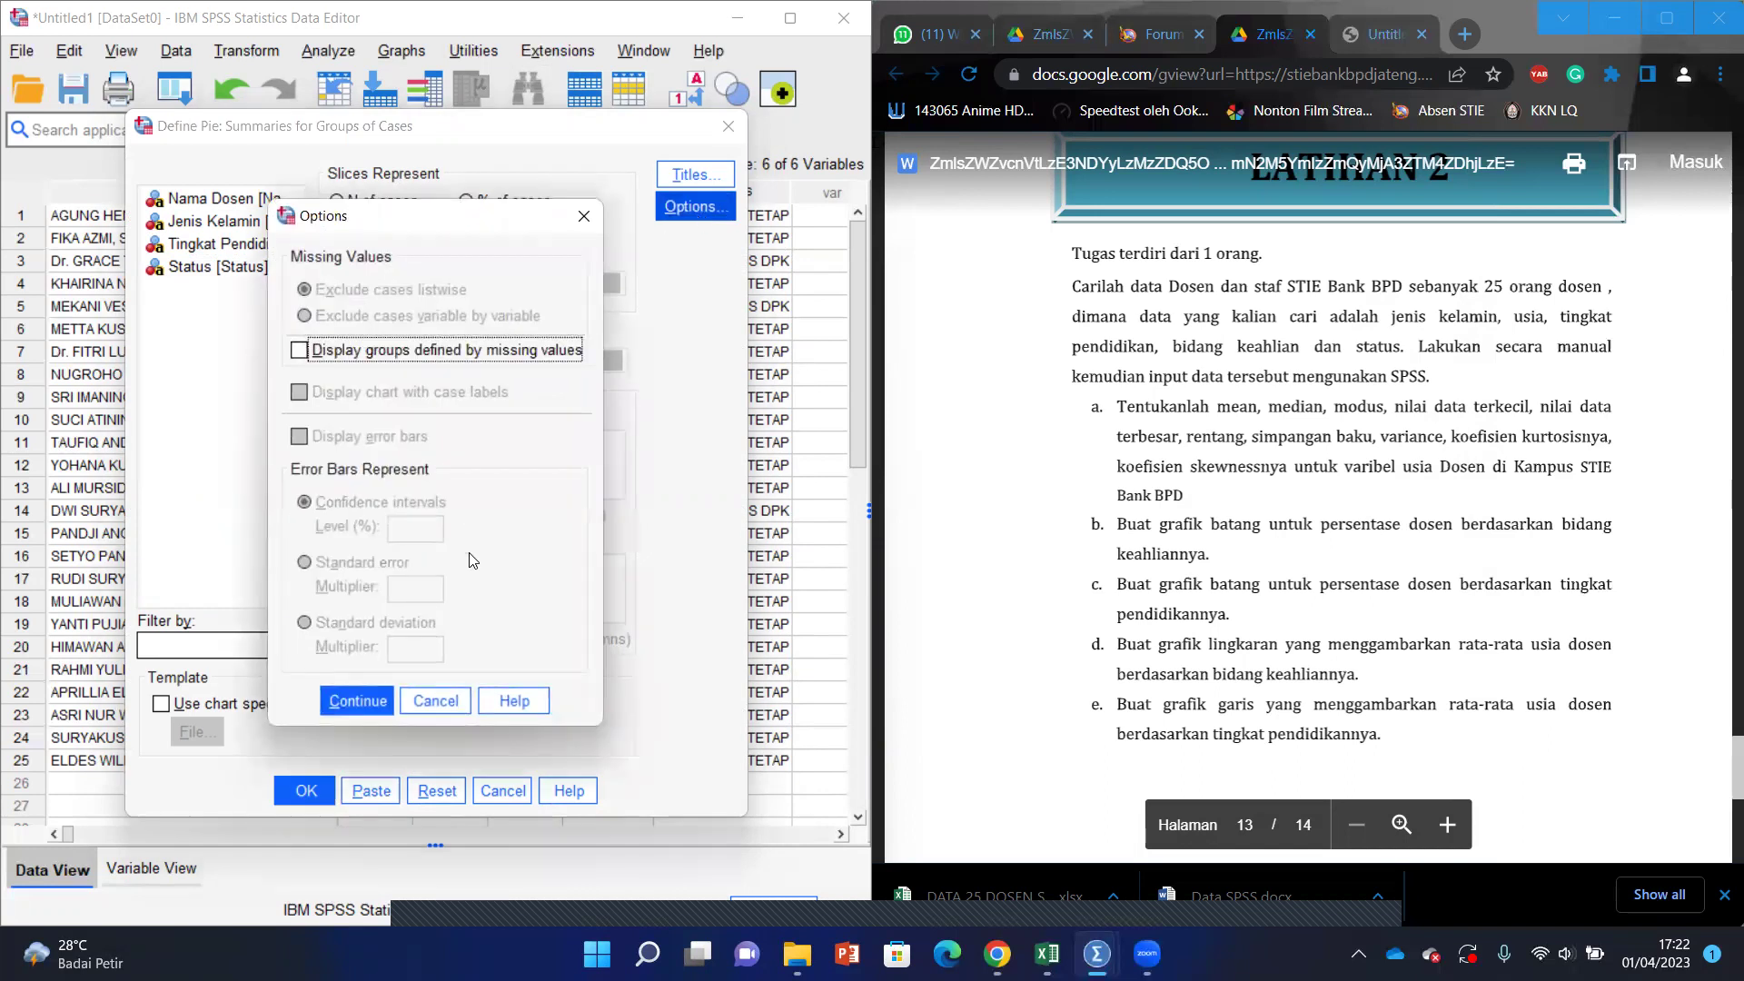
left_click(584, 212)
left_click(306, 790)
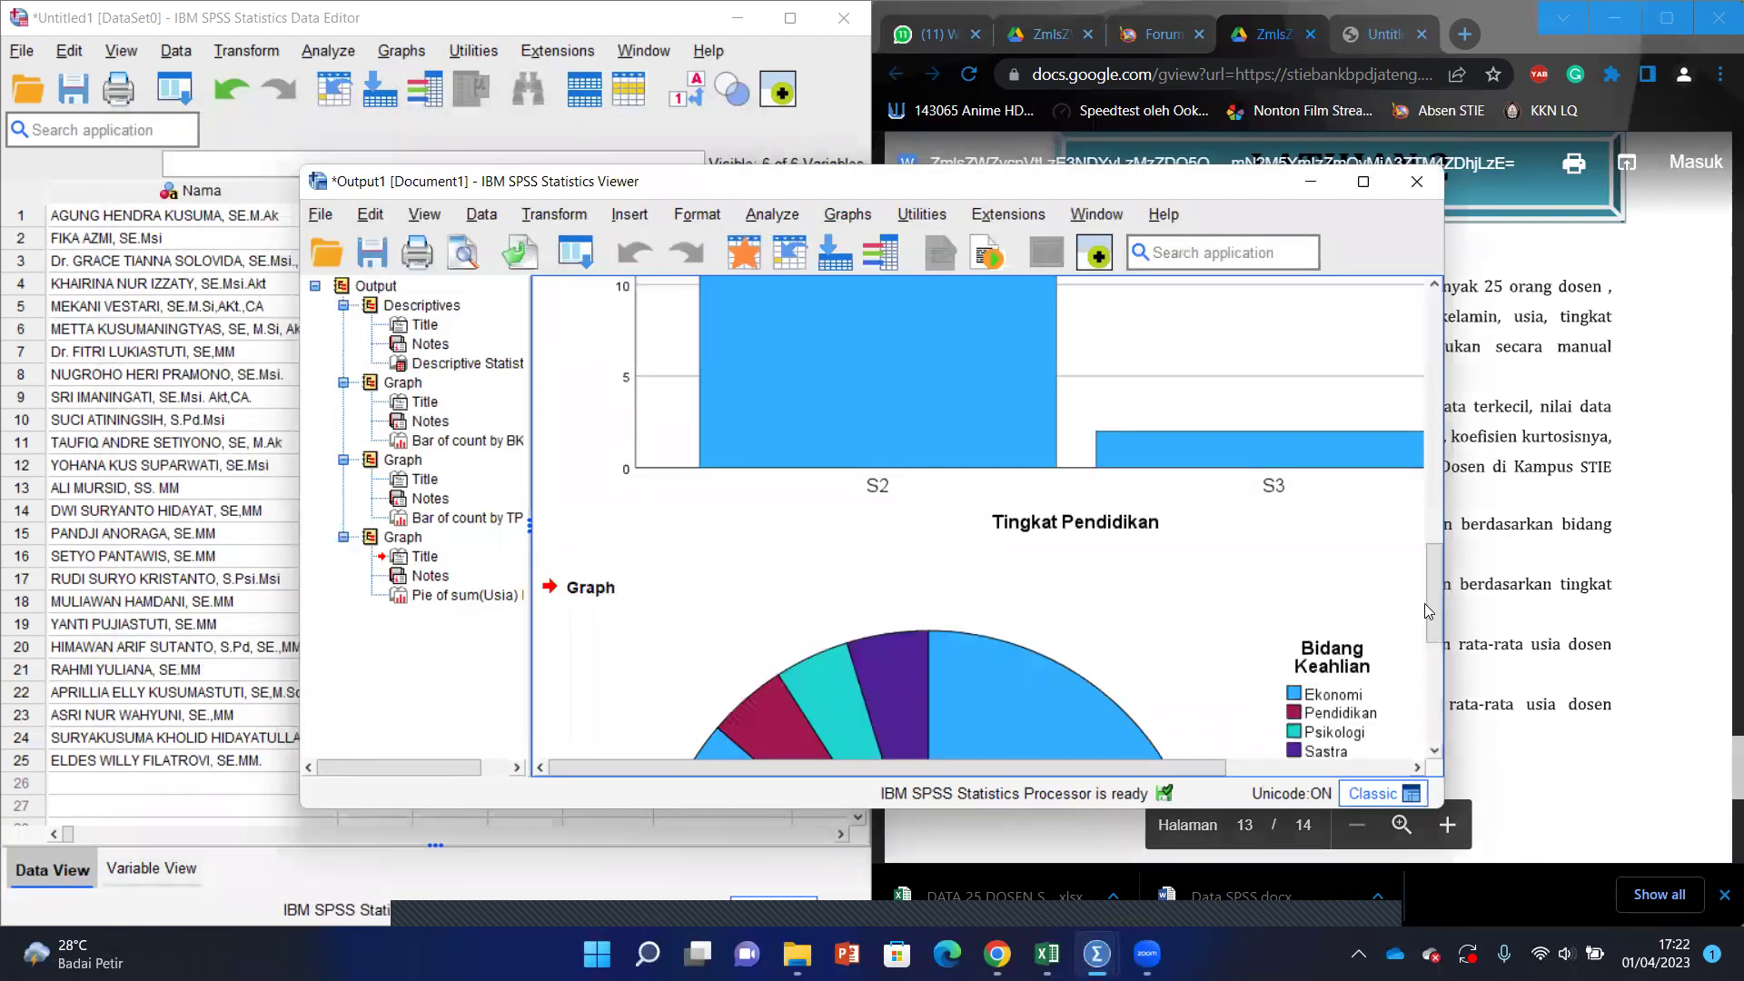
Step: Examine the pie chart and its Bidang Keahlian legend in the output, and minimize the output window
left_click_drag(1437, 621, 1445, 660)
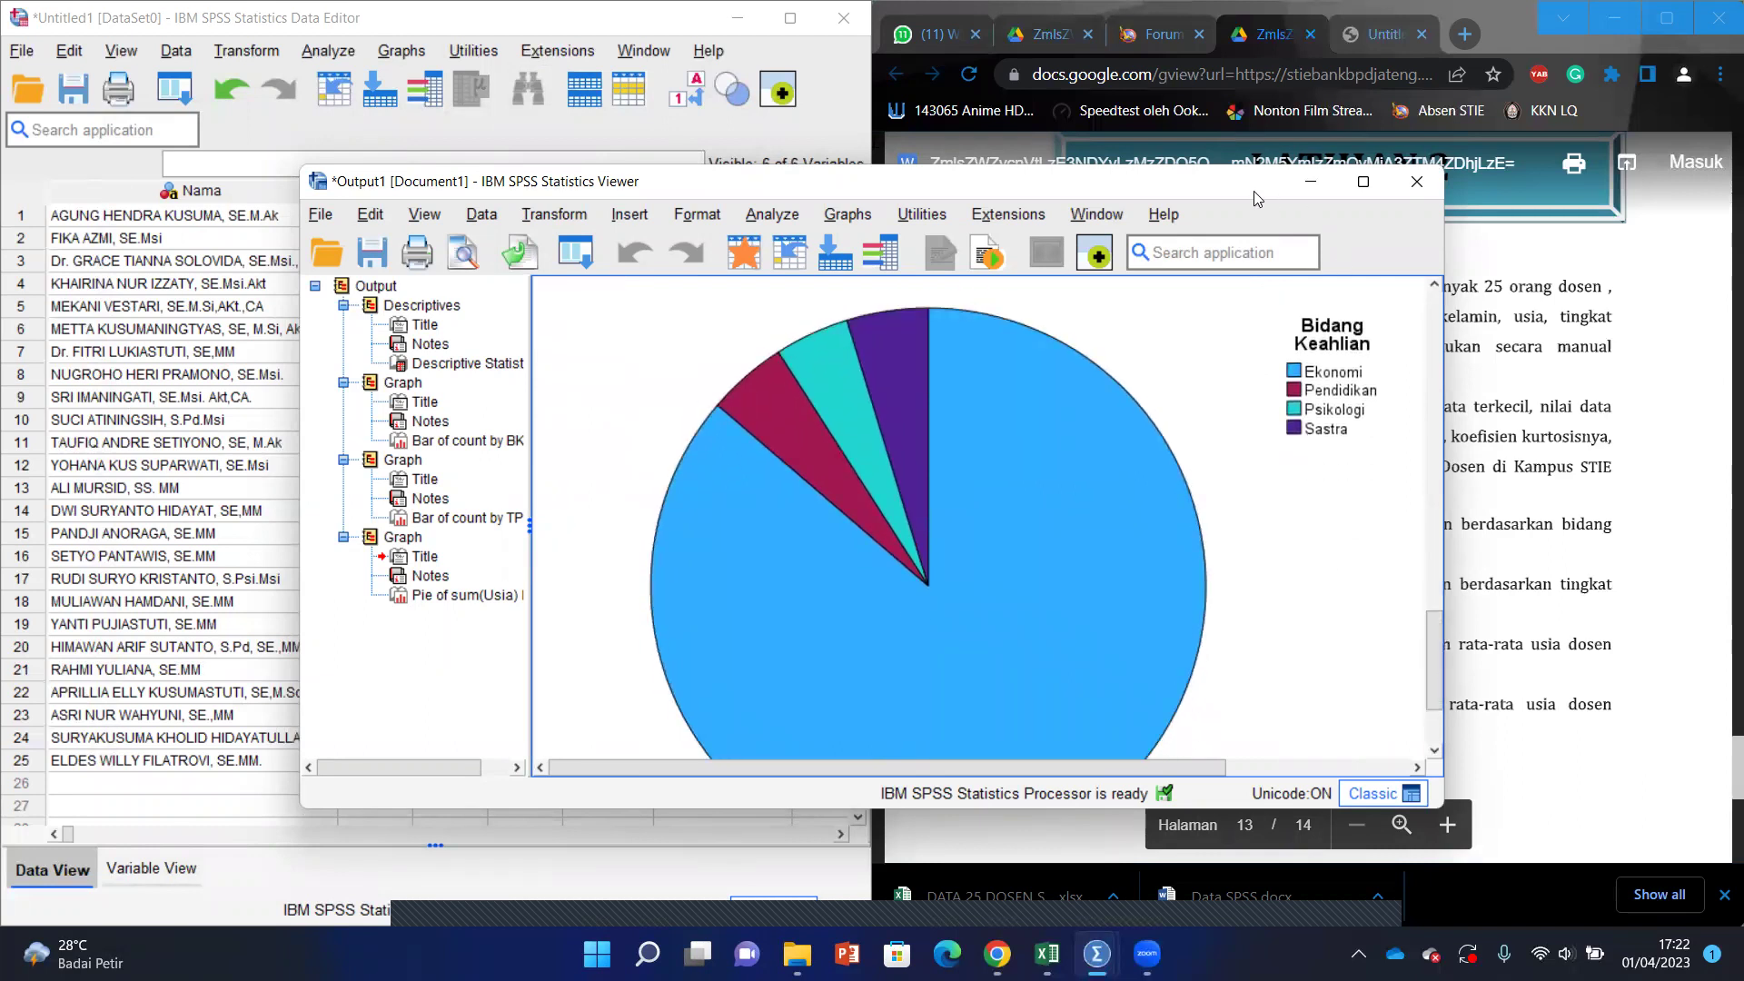
left_click_drag(1256, 195, 997, 52)
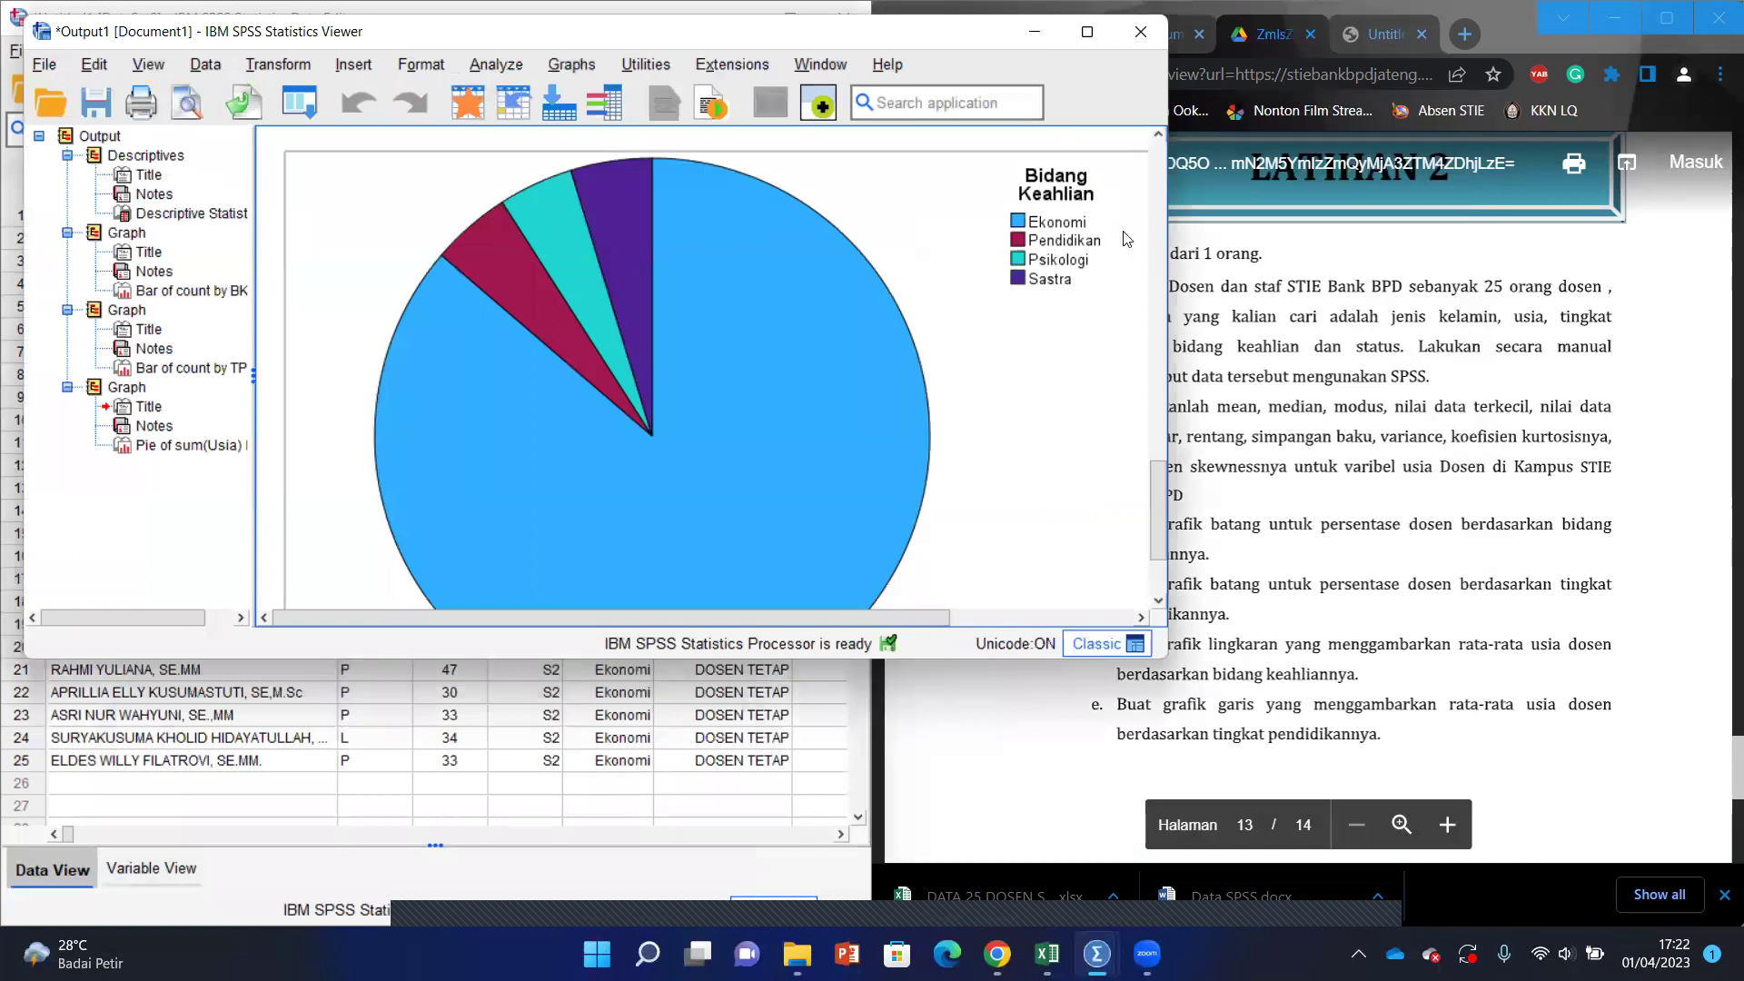
left_click_drag(1155, 516, 1155, 520)
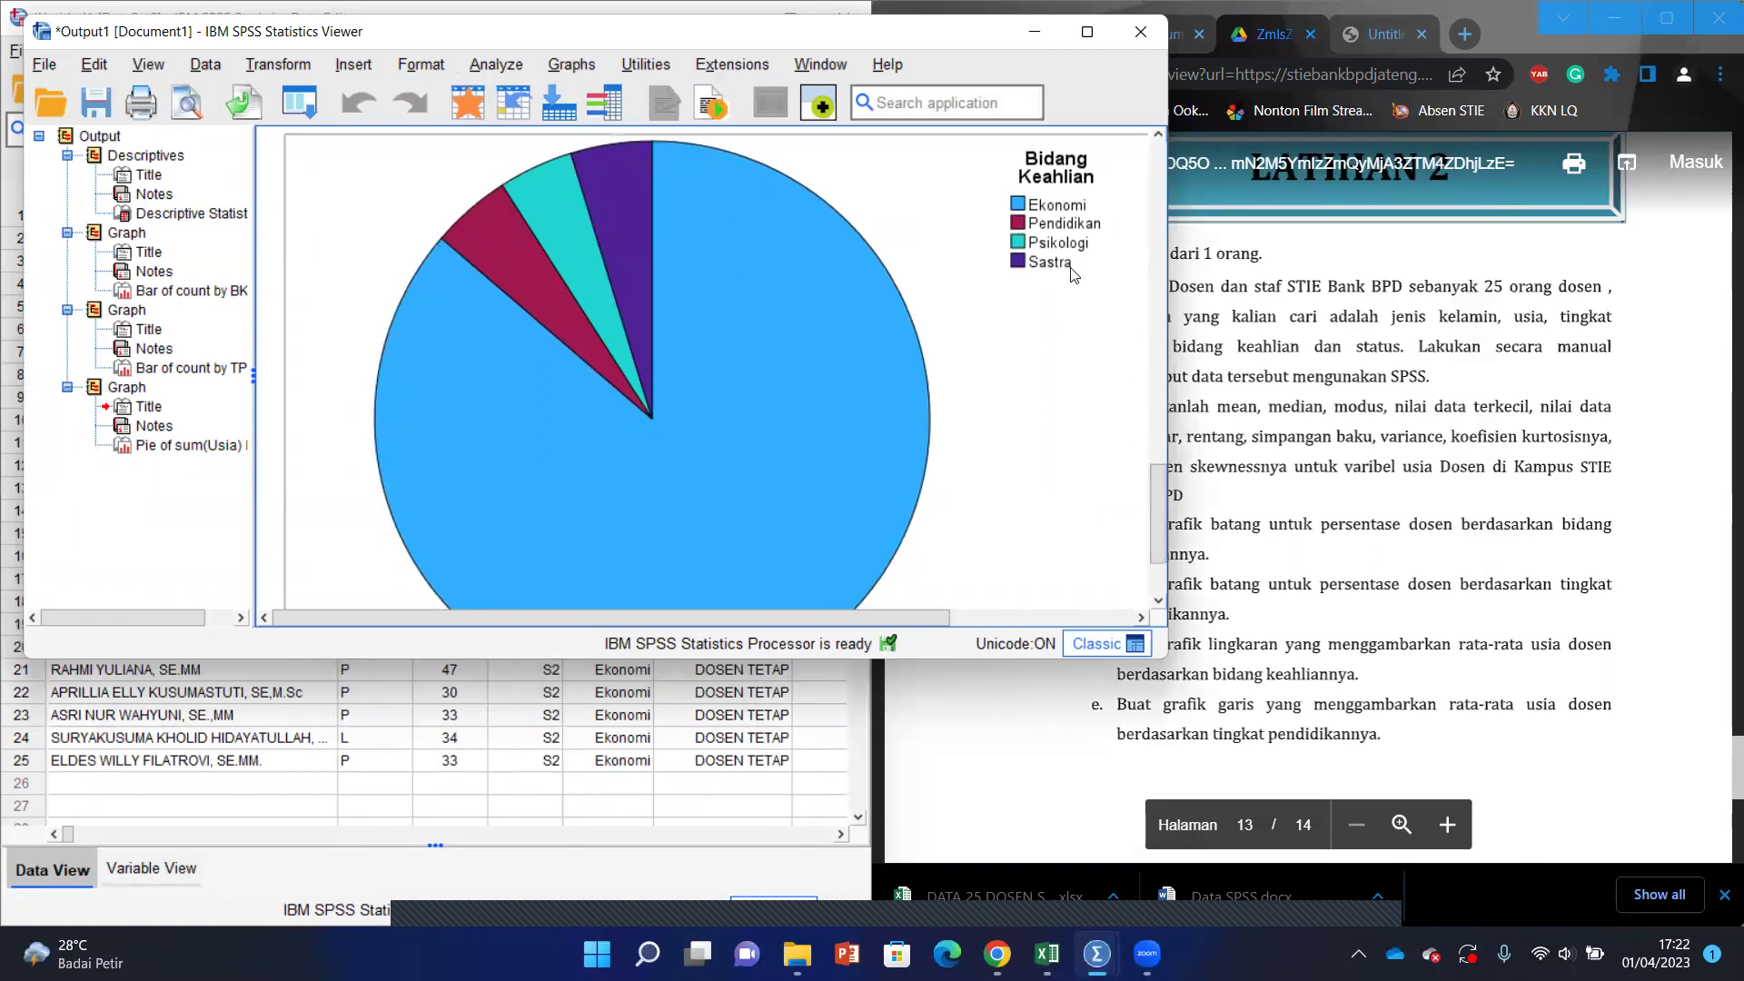
left_click_drag(1155, 526, 1152, 482)
scroll(1152, 481, "down", 1)
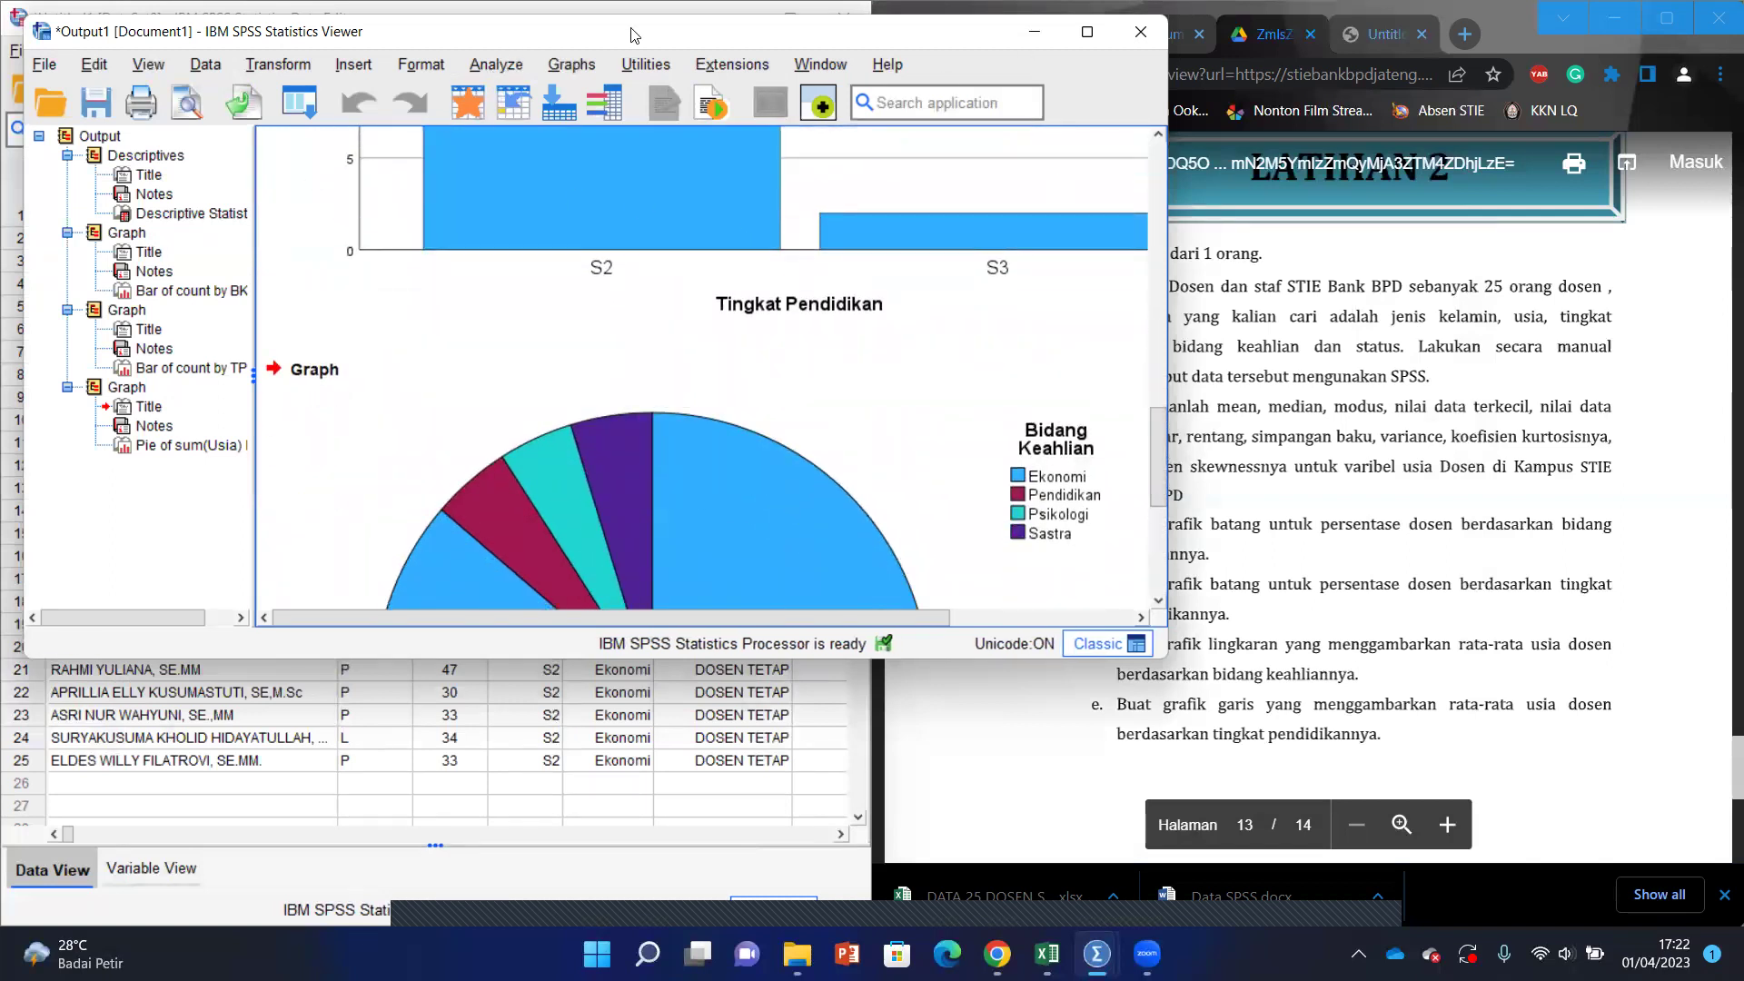
left_click(1032, 37)
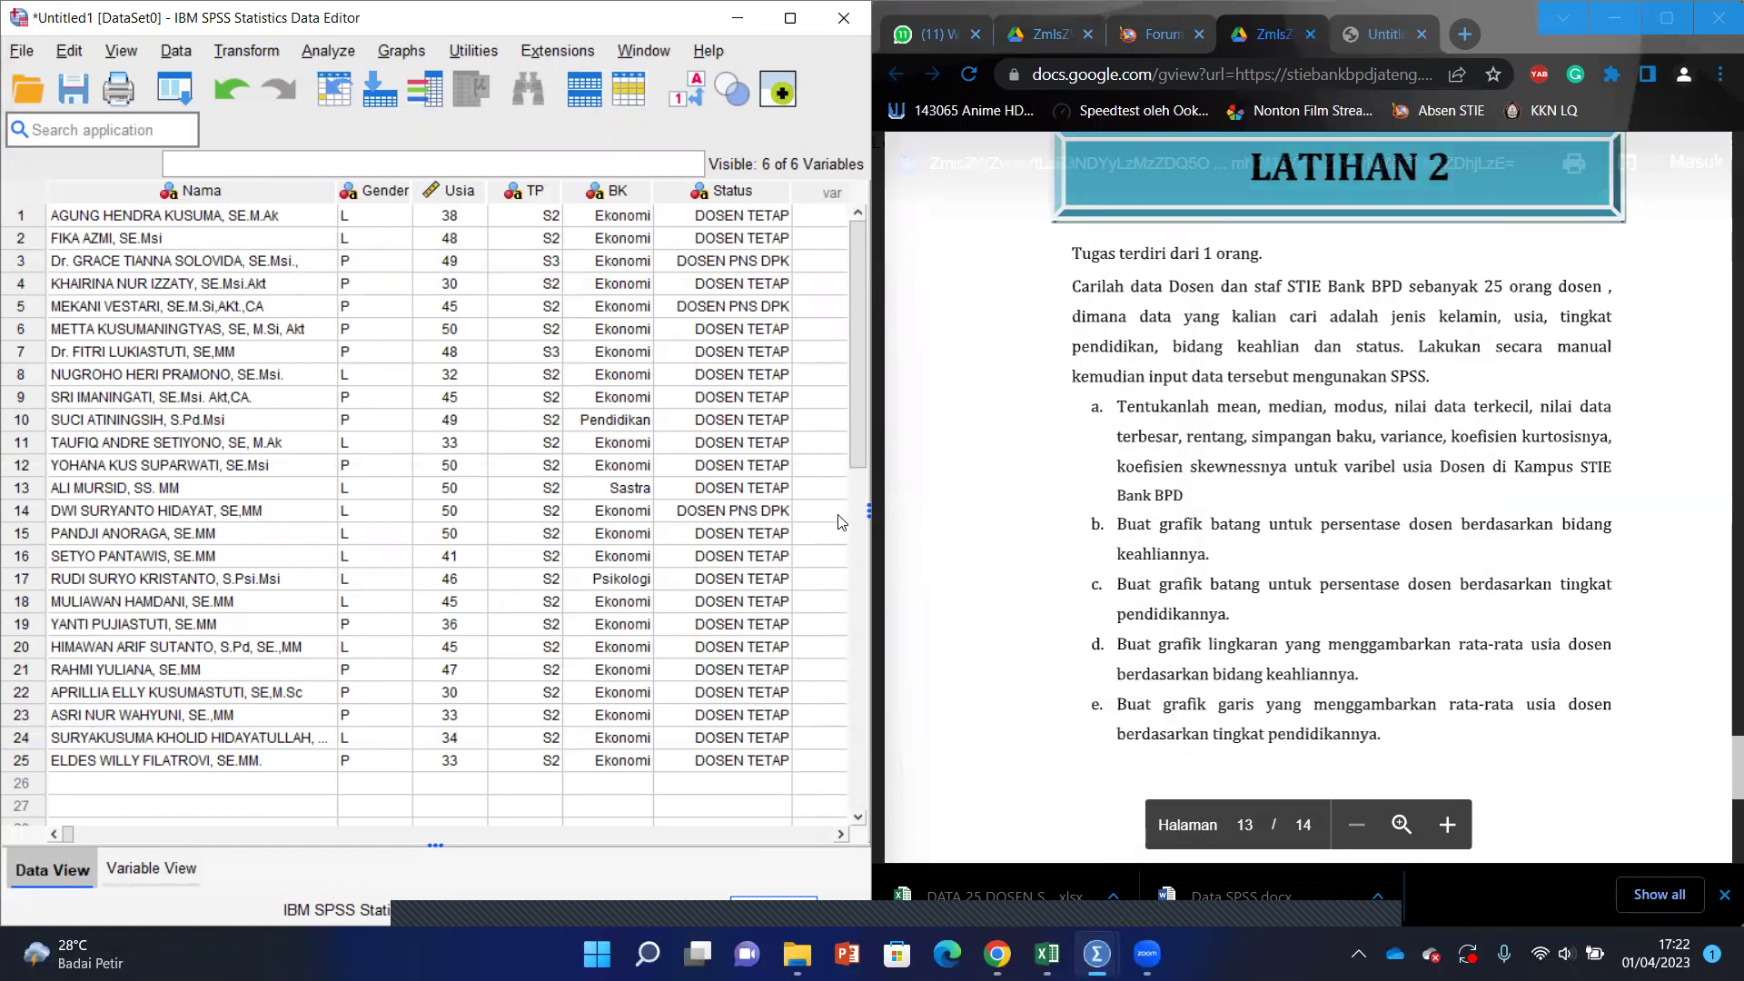
Step: Set up a simple line chart of summaries for groups of cases with the line representing the mean of Usia
left_click(399, 52)
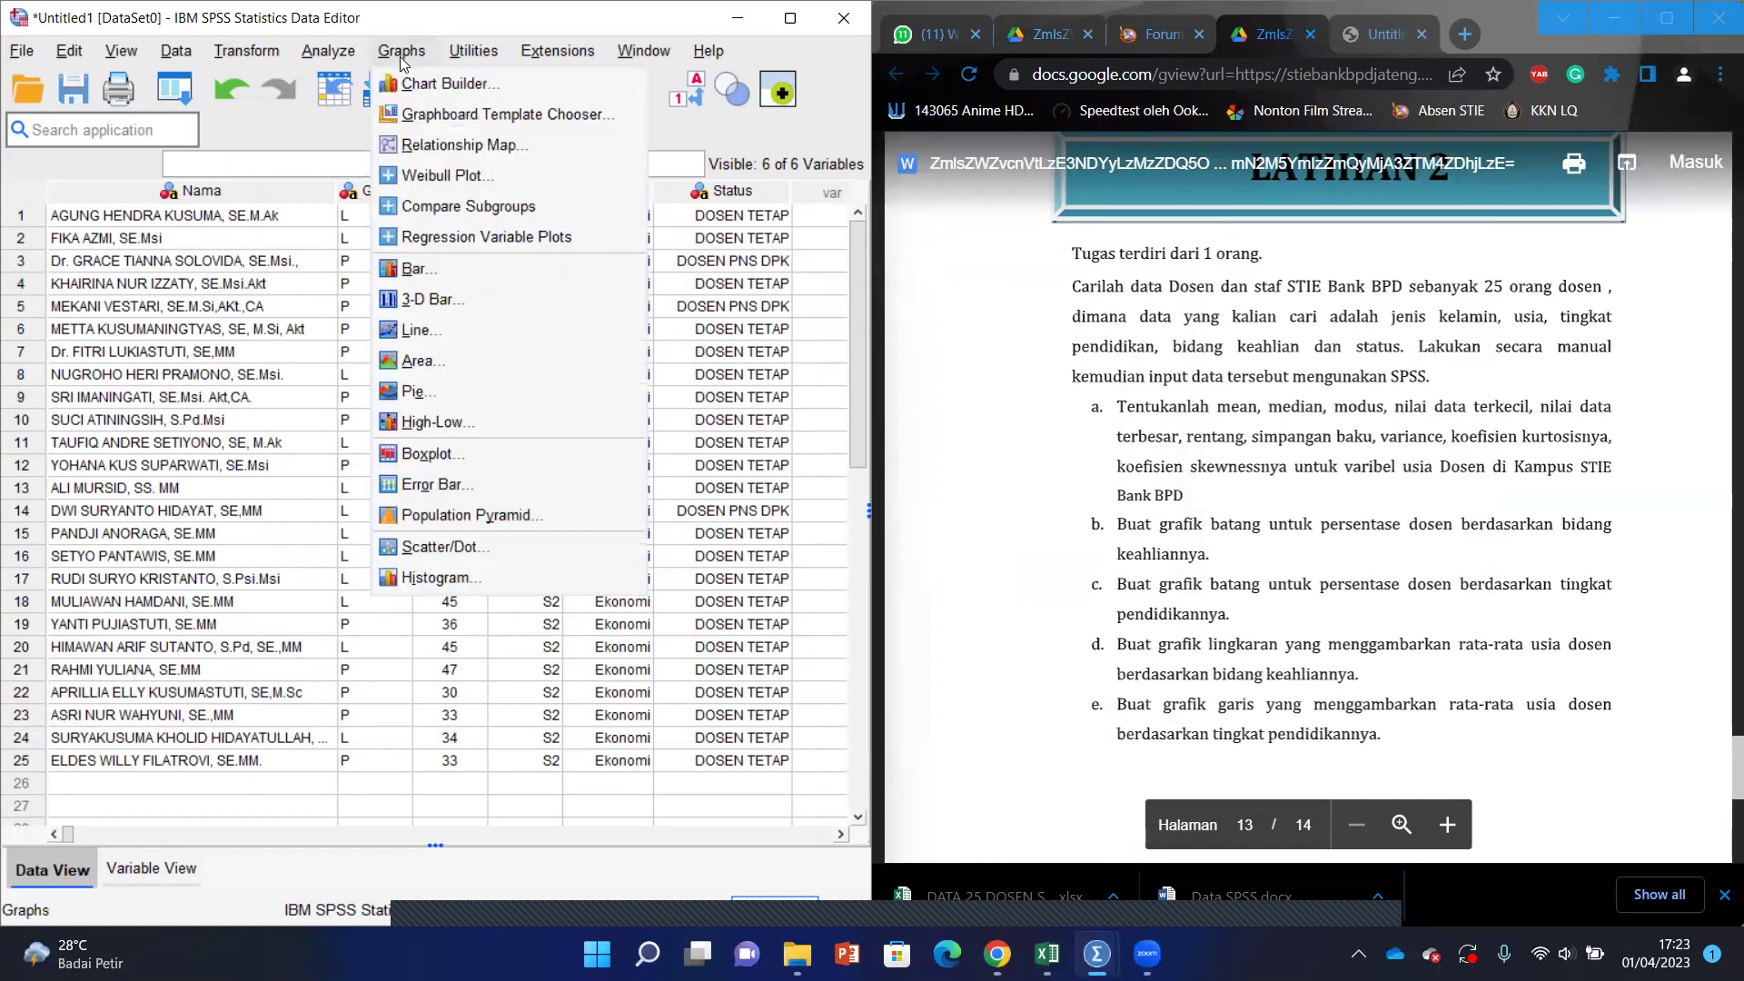
left_click(452, 336)
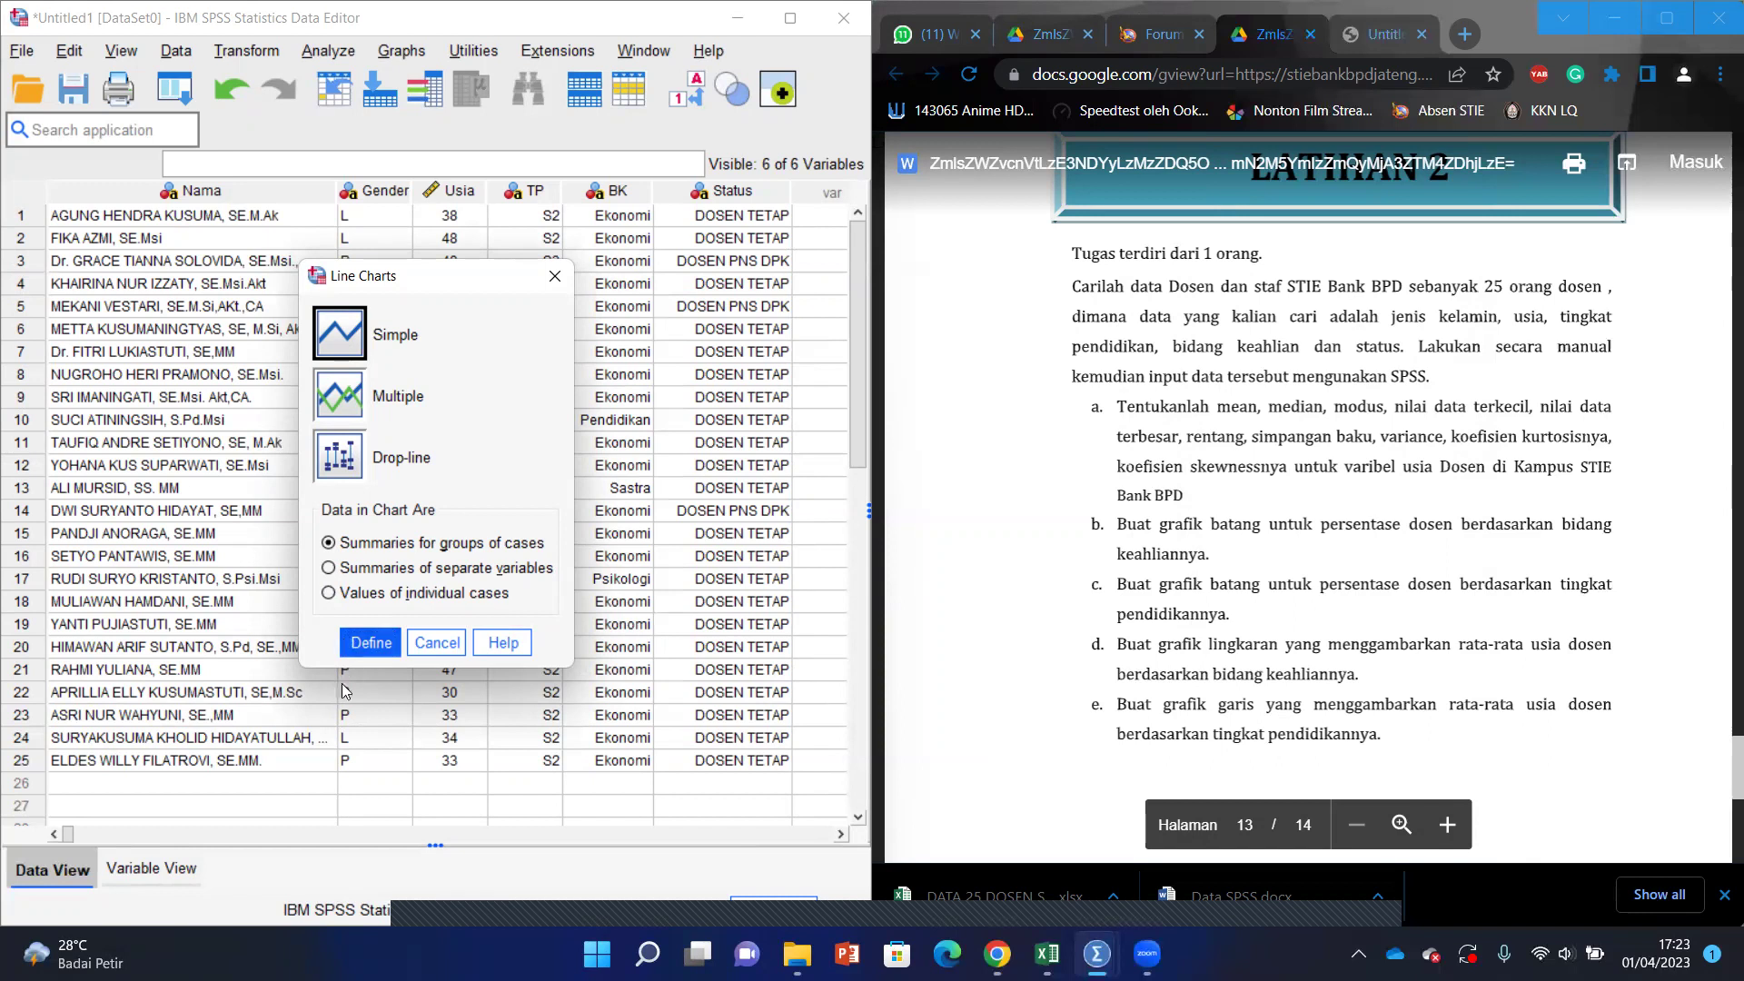
left_click(359, 644)
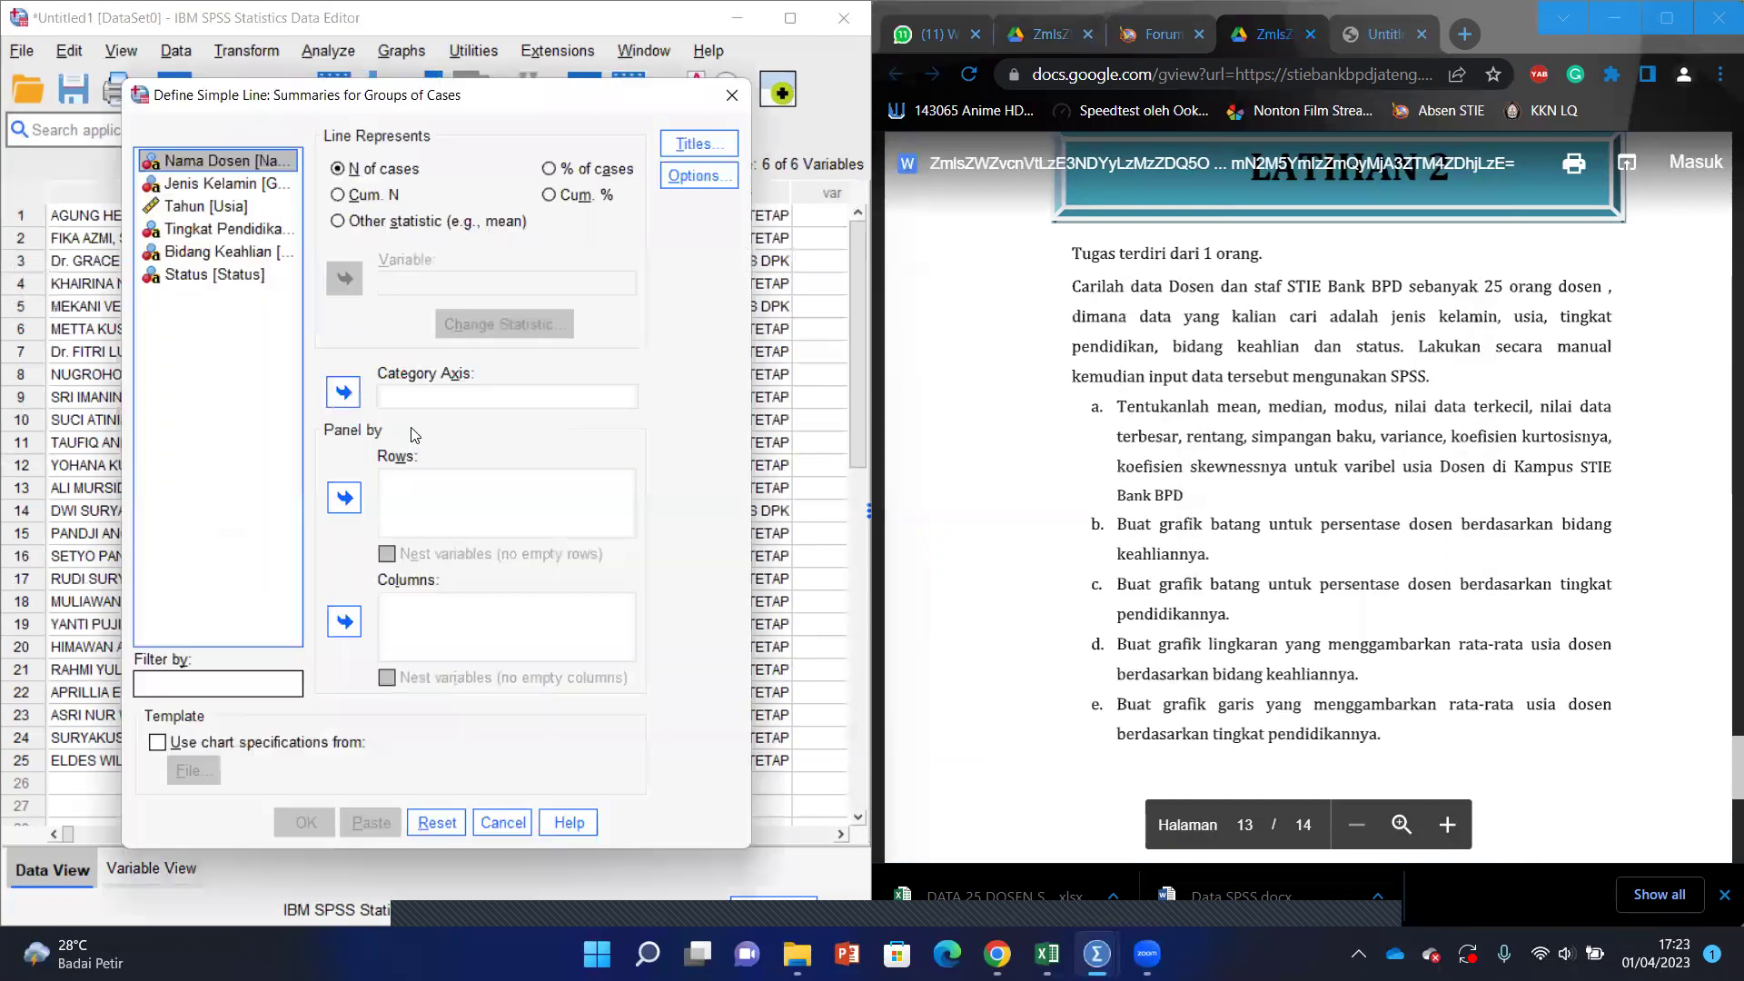
left_click(344, 222)
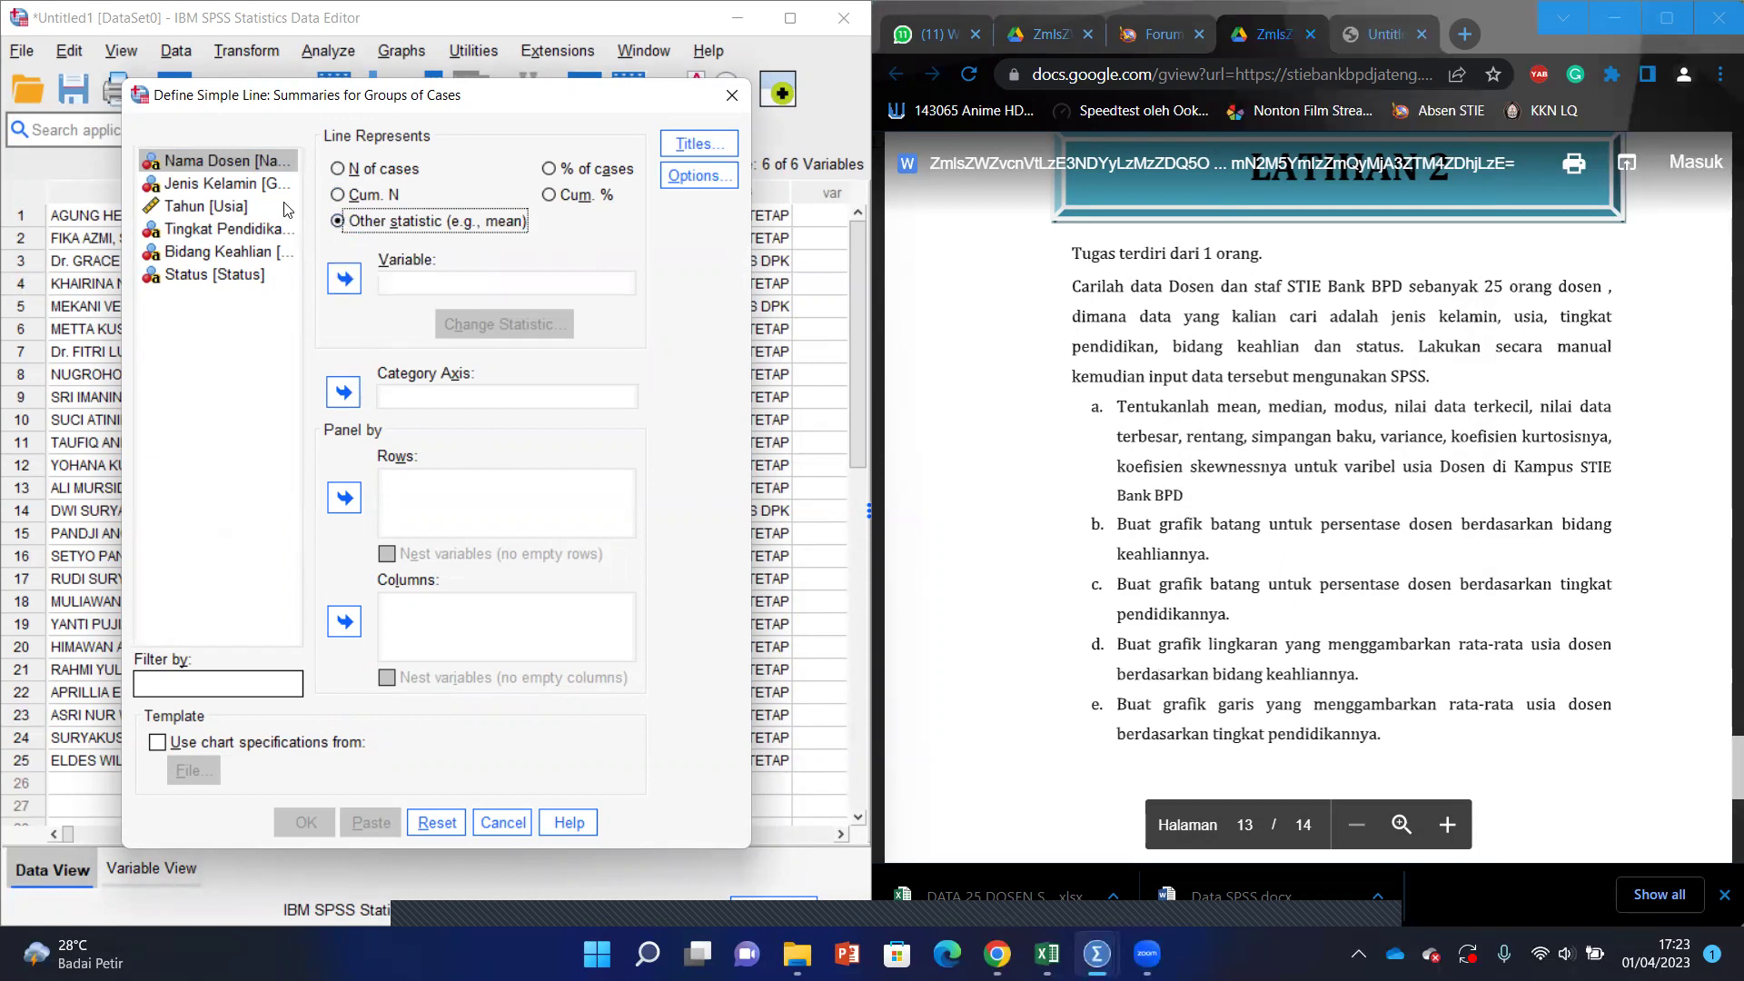
left_click(205, 207)
left_click(344, 279)
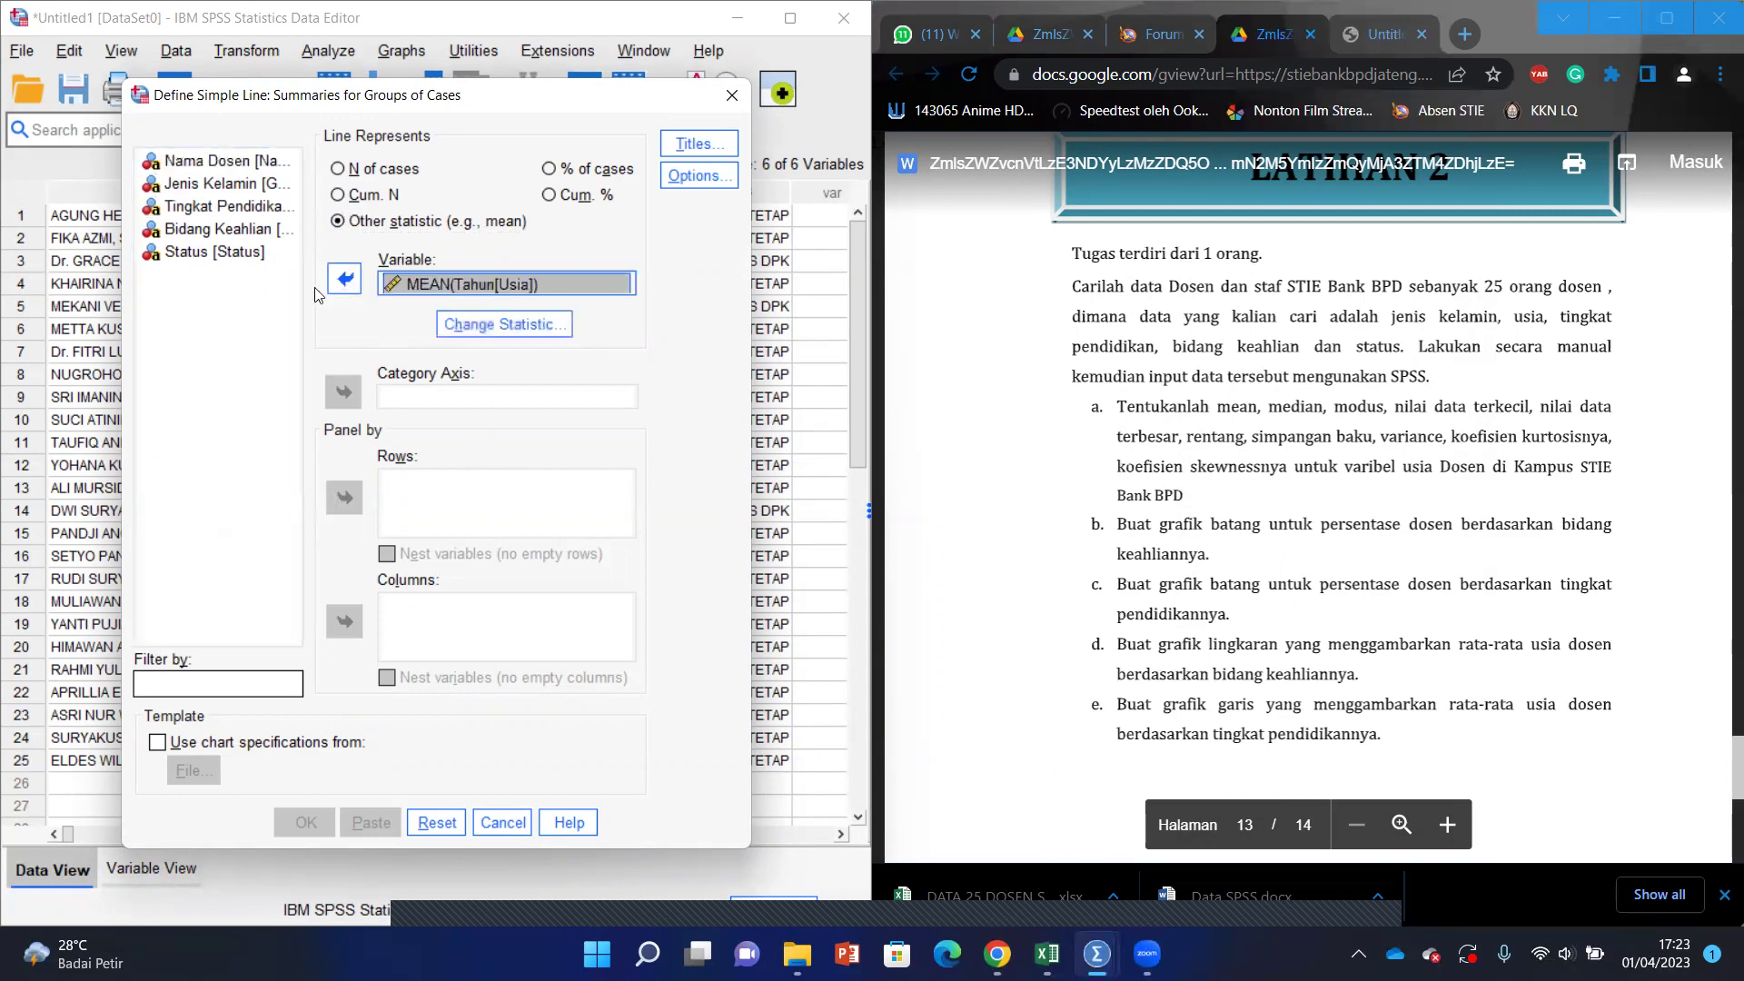
Step: Assign Tingkat Pendidikan to the line chart's category axis and generate the chart
left_click(237, 214)
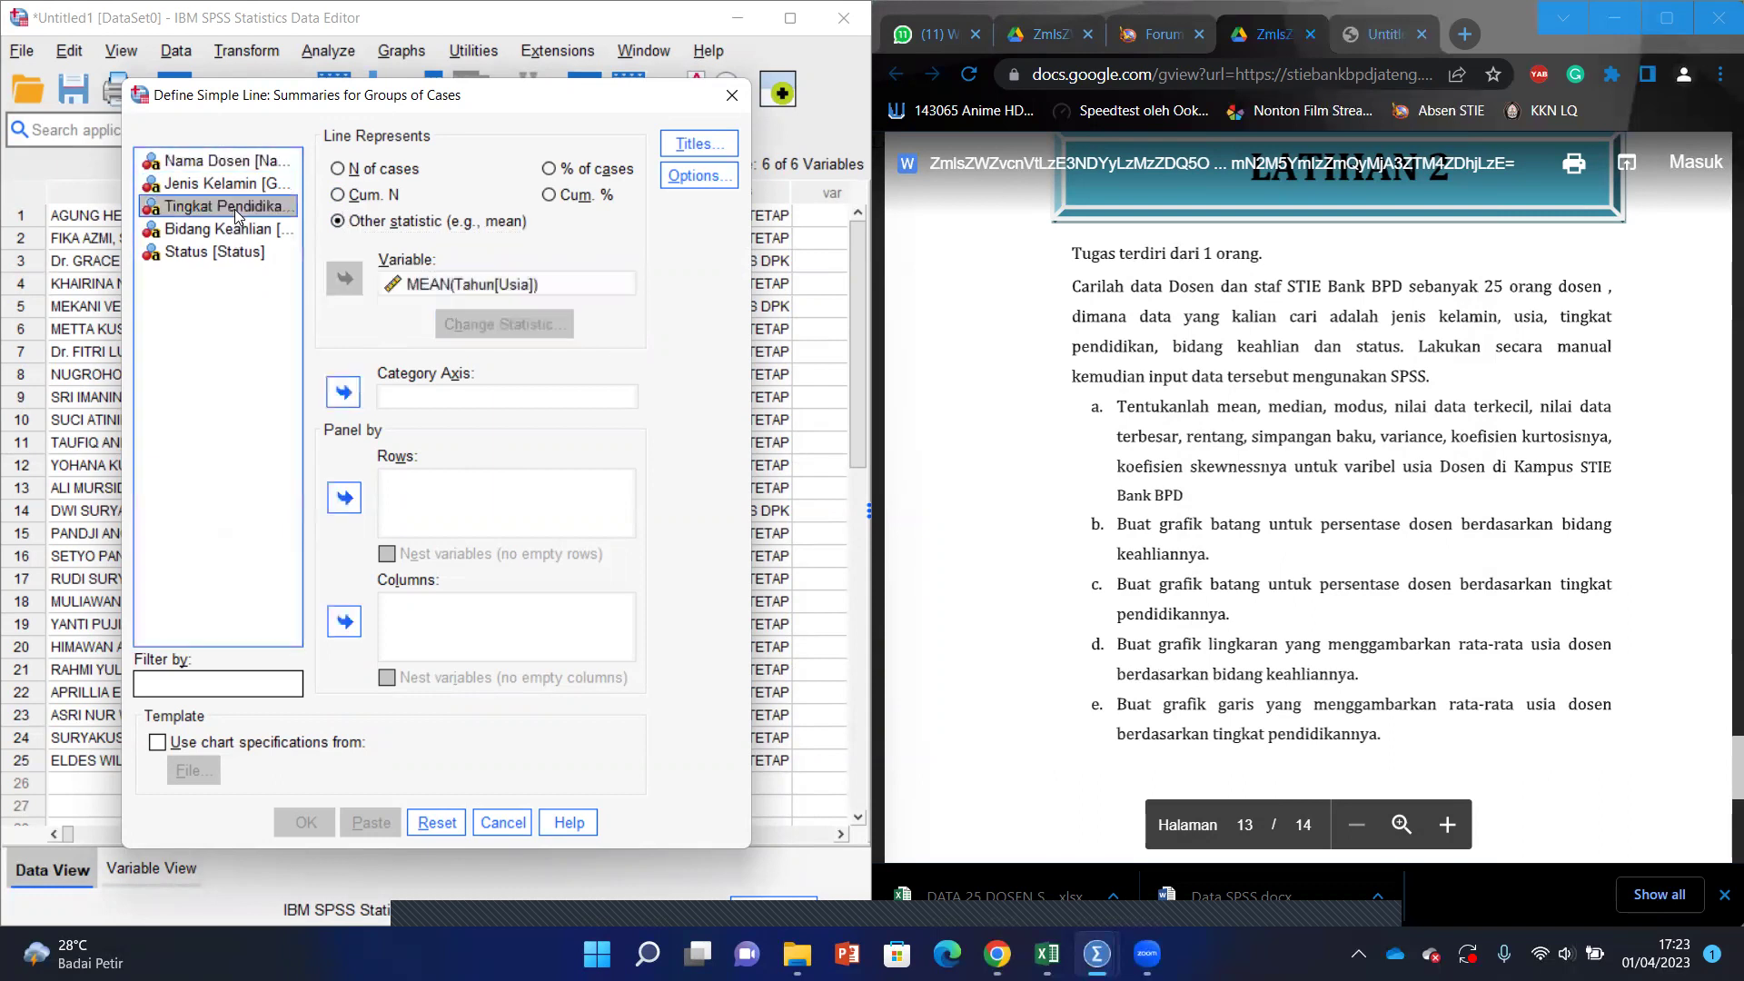
left_click(342, 392)
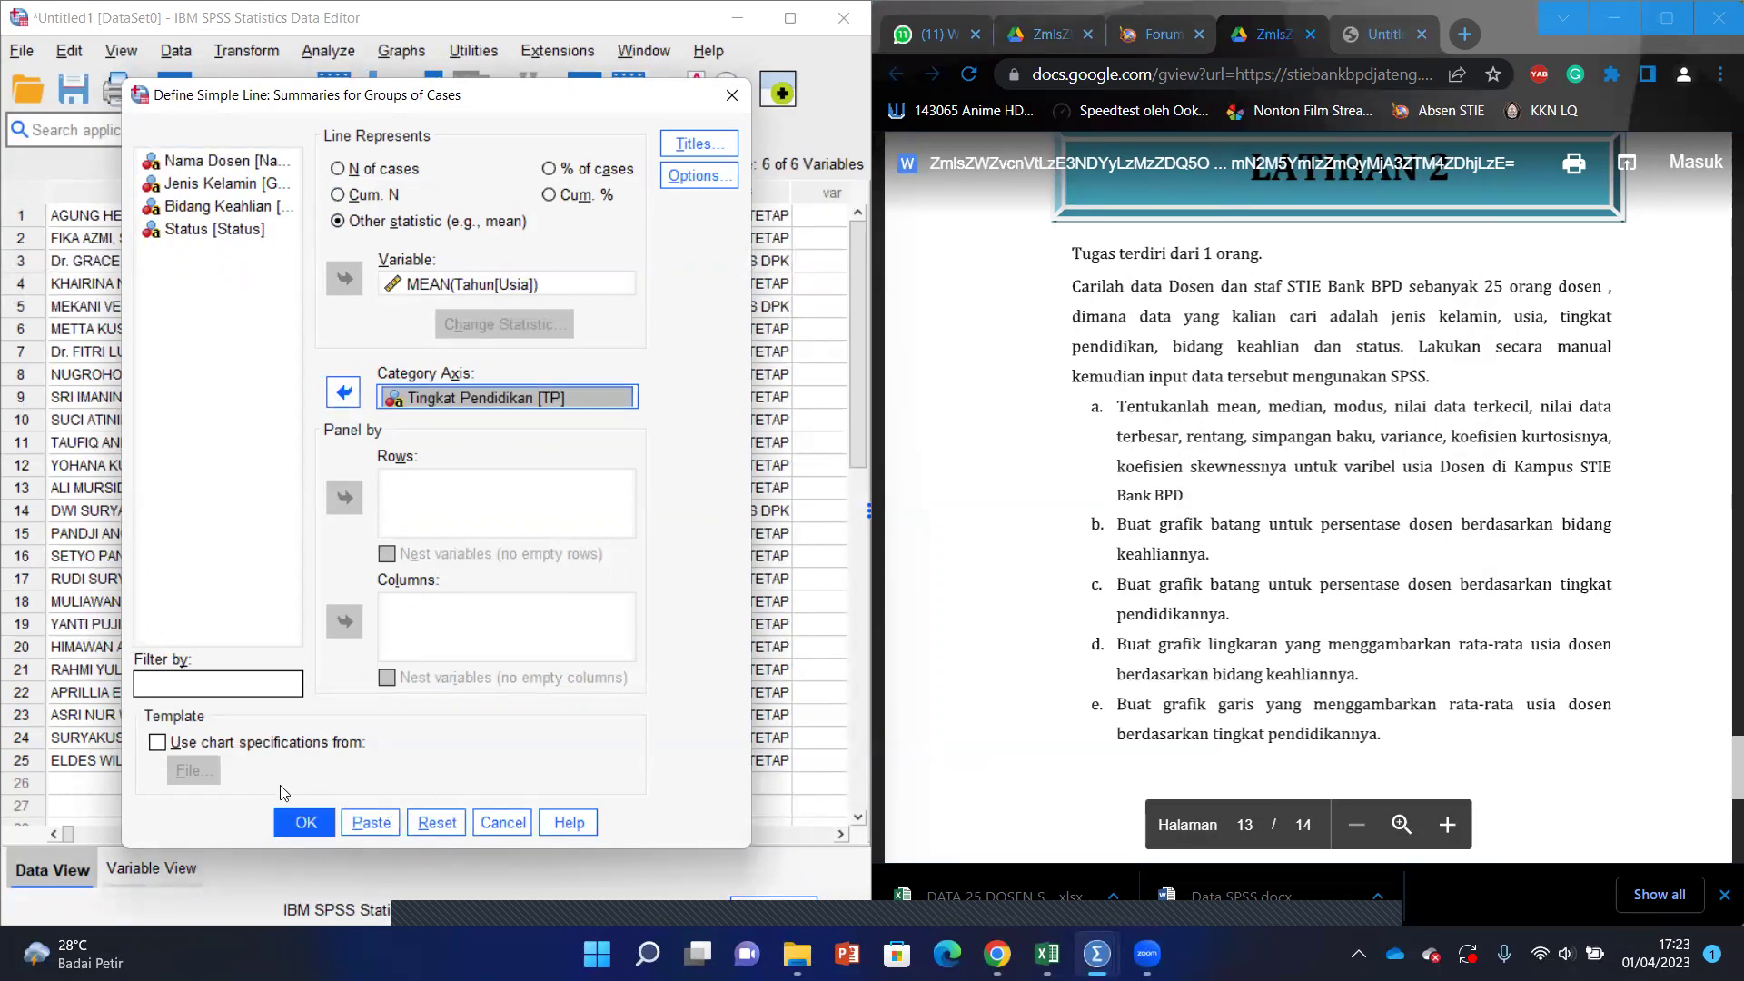
left_click(304, 822)
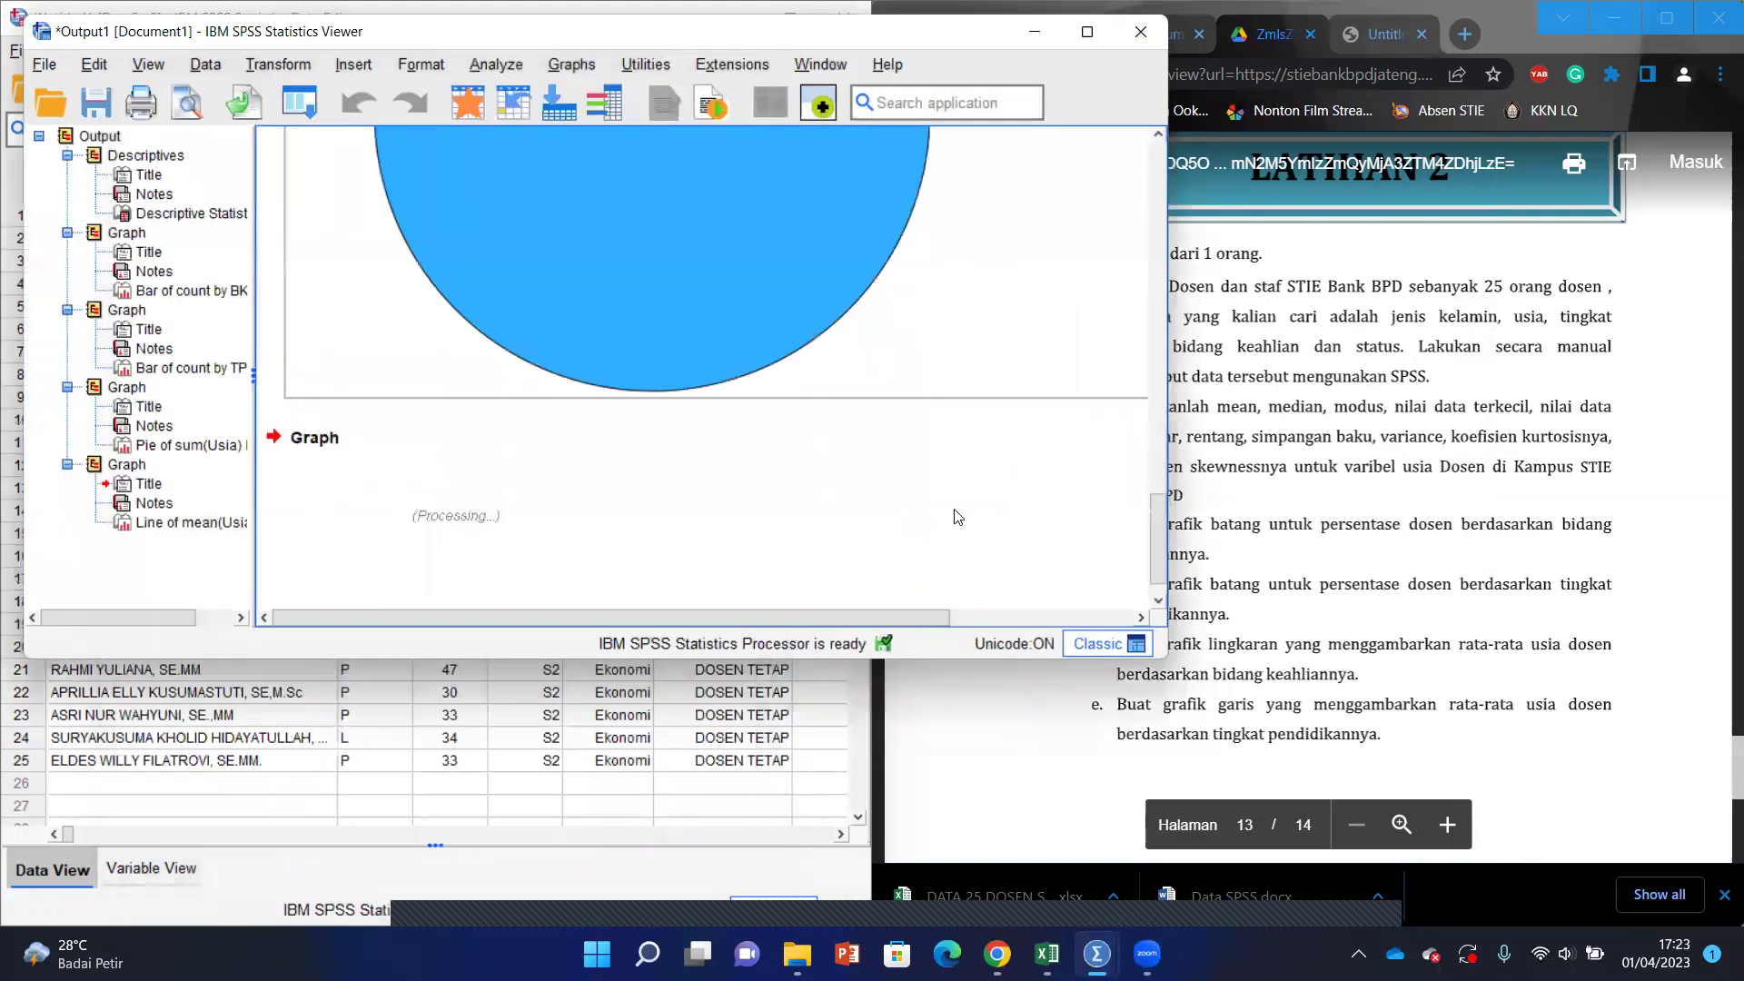
Step: Examine the mean age line chart across S2 and S3 in the maximized output window, and minimize the window
left_click_drag(1157, 496, 1146, 537)
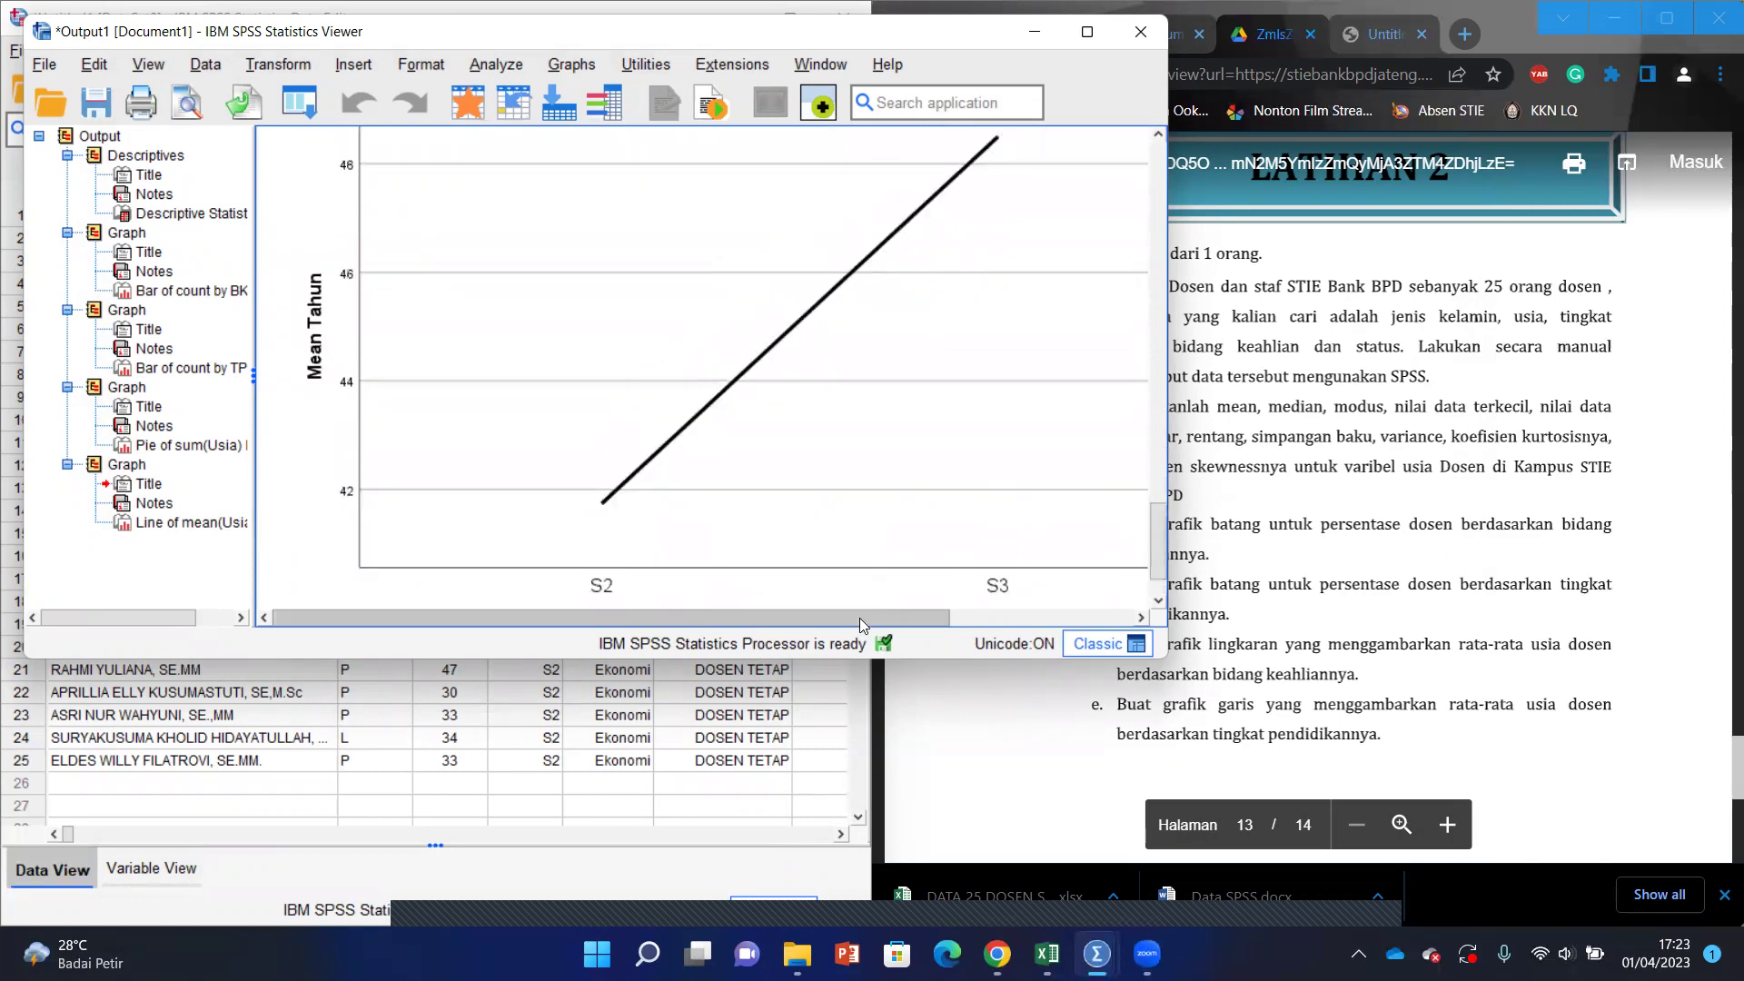
left_click_drag(859, 618, 999, 622)
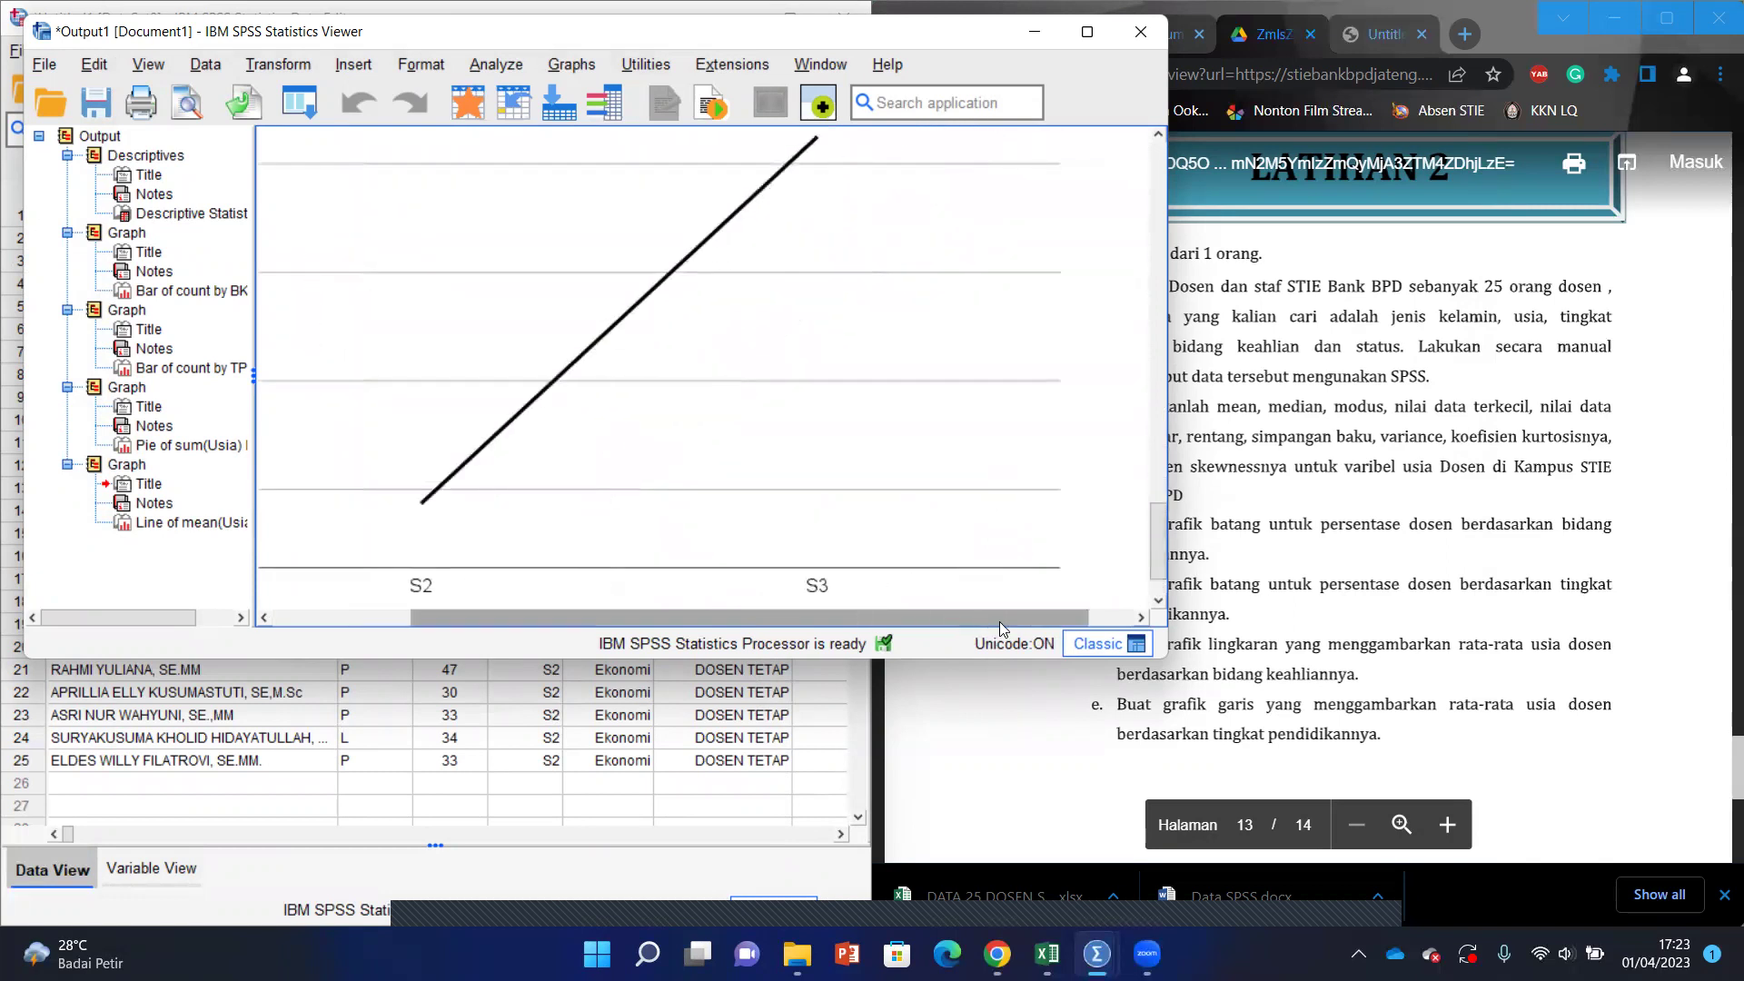
left_click(1085, 34)
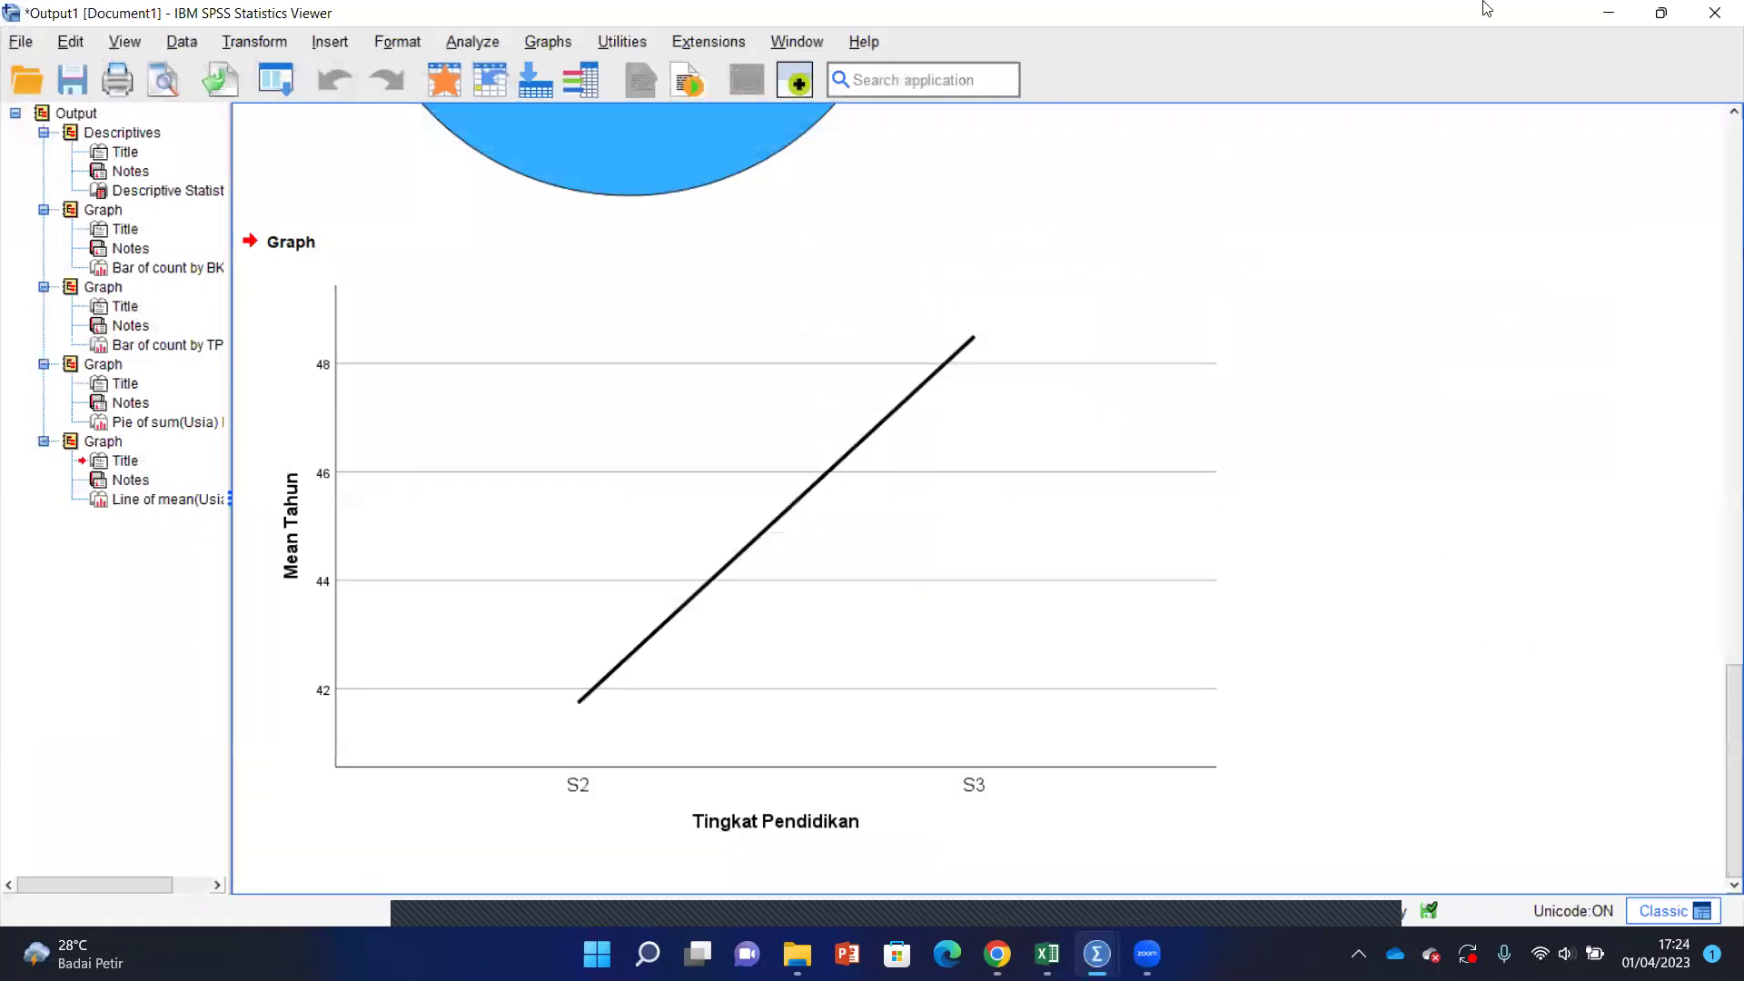
left_click(1606, 14)
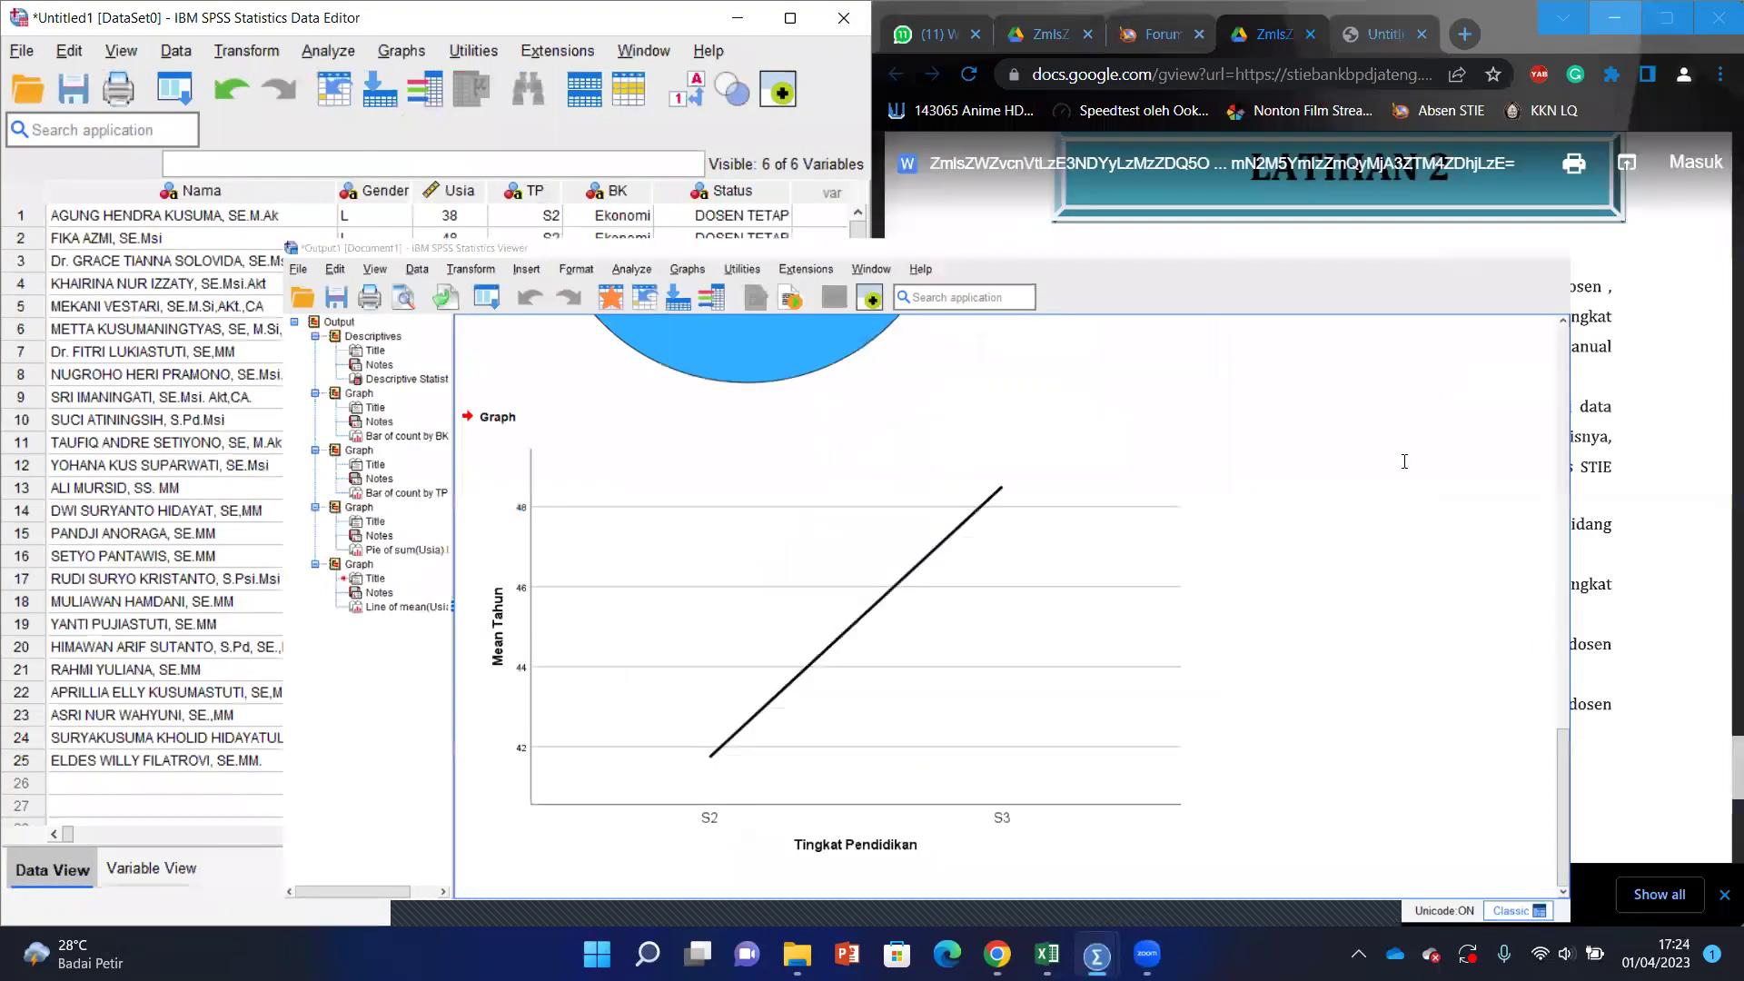